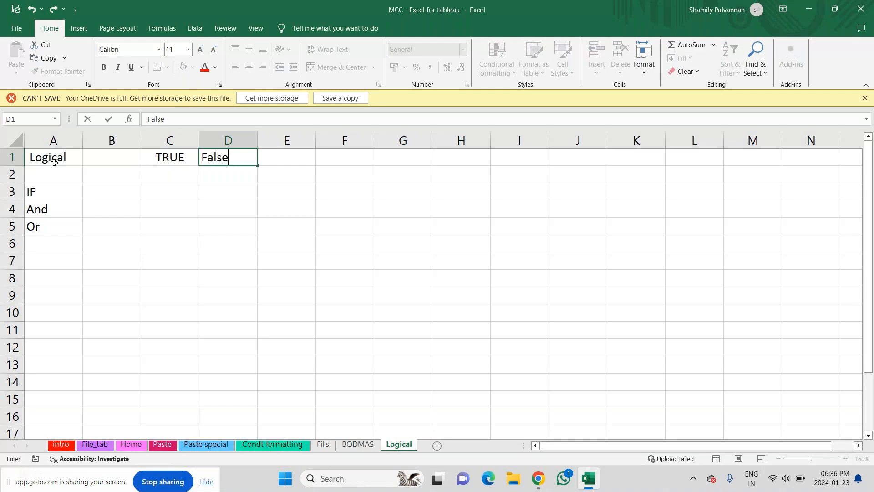
Commit the value False in cell D1.
key("Left")
key("Down")
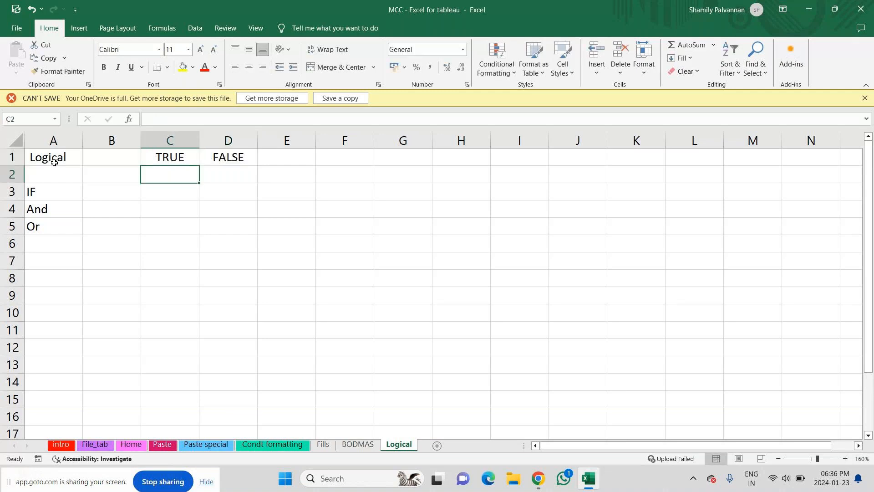
type("out")
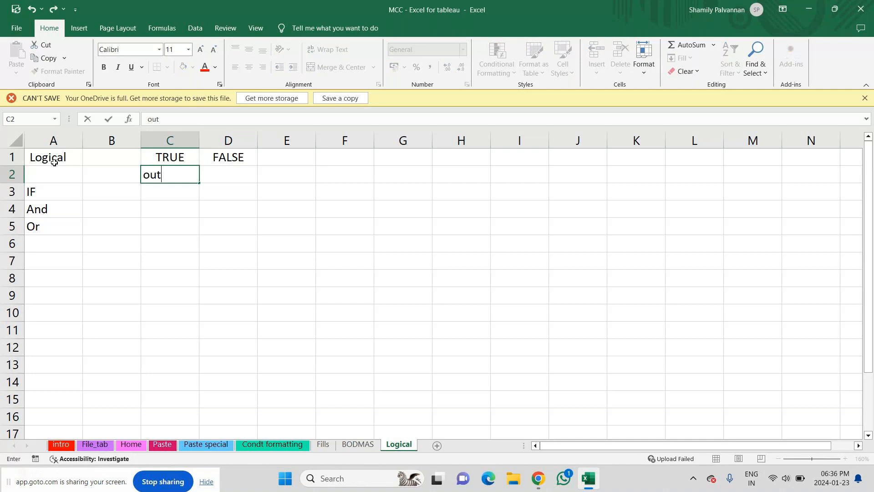
key("BackSpace")
key("BackSpace")
key("BackSpace")
Enter the note "either of output" in cell F1.
key("Up")
key("Right")
key("Right")
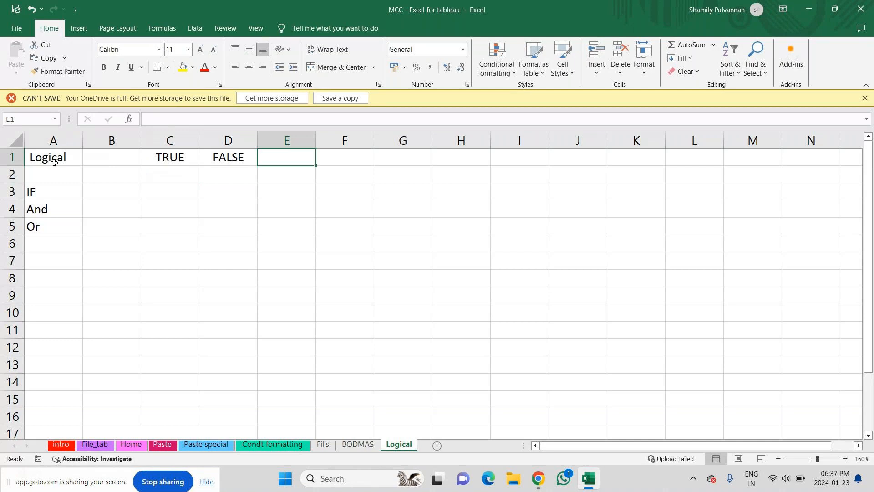
key("Right")
type("O")
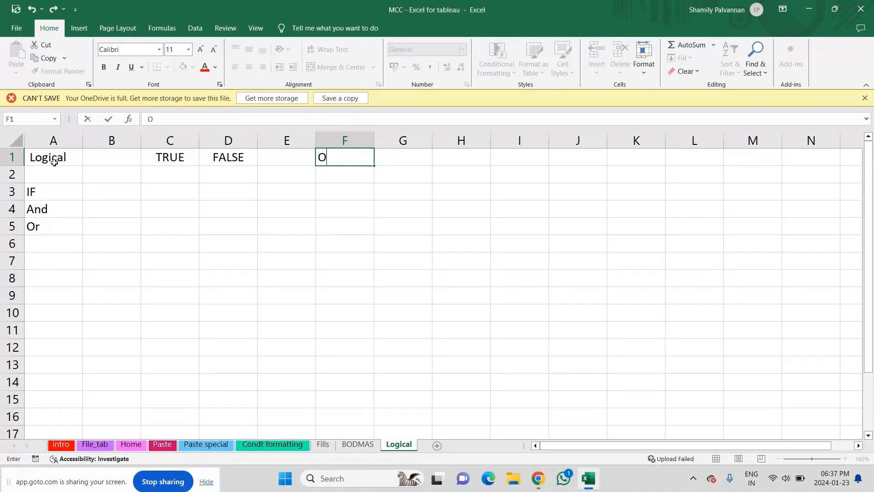
type("u")
key("BackSpace")
key("BackSpace")
type("either of")
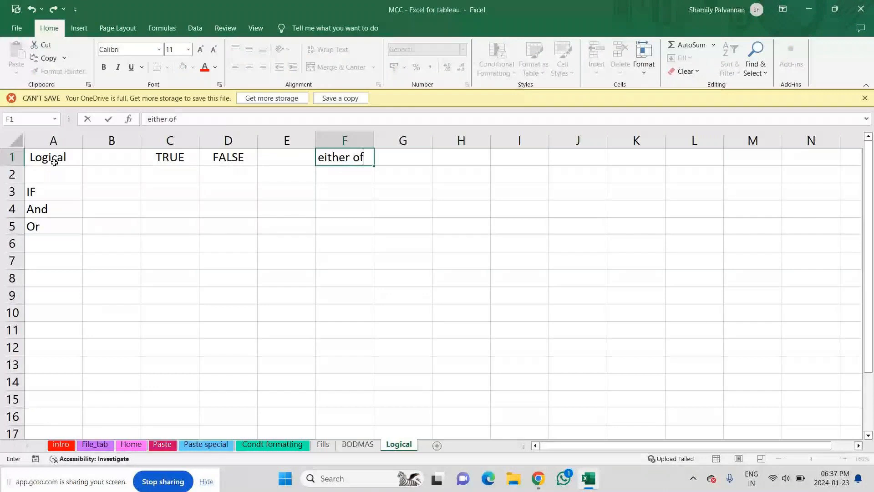
type(" output")
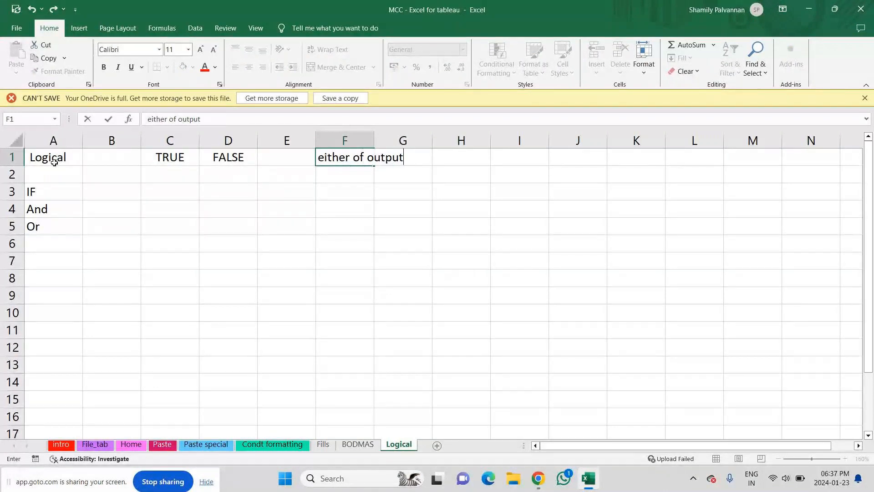
key("Return")
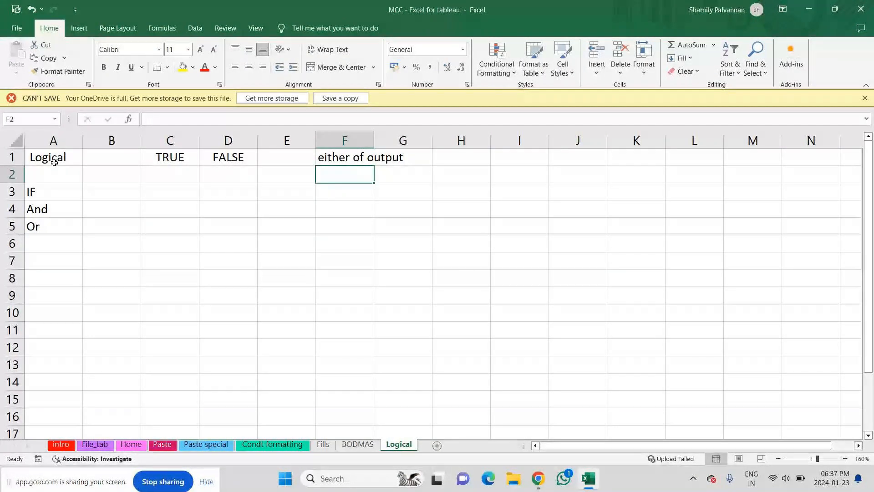
left_click(52, 194)
left_click_drag(51, 194, 53, 234)
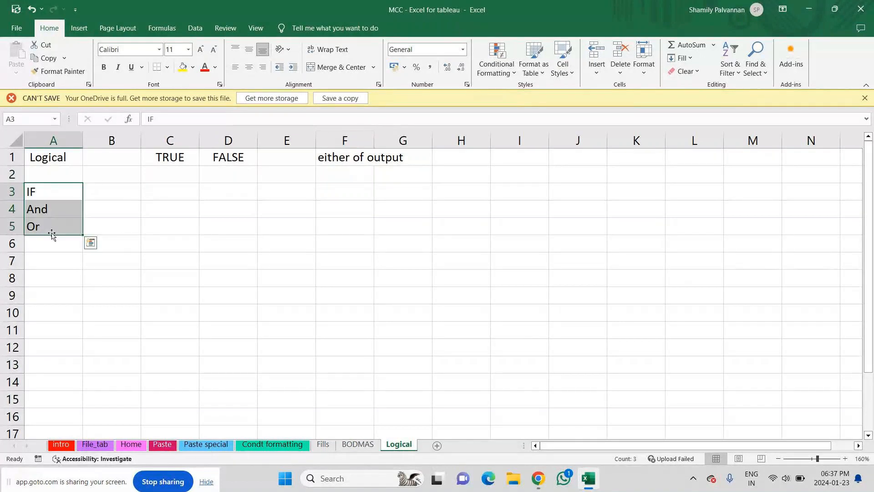
Enter the column headers "Cadidate" in B7 and "Age" in C7.
left_click(59, 268)
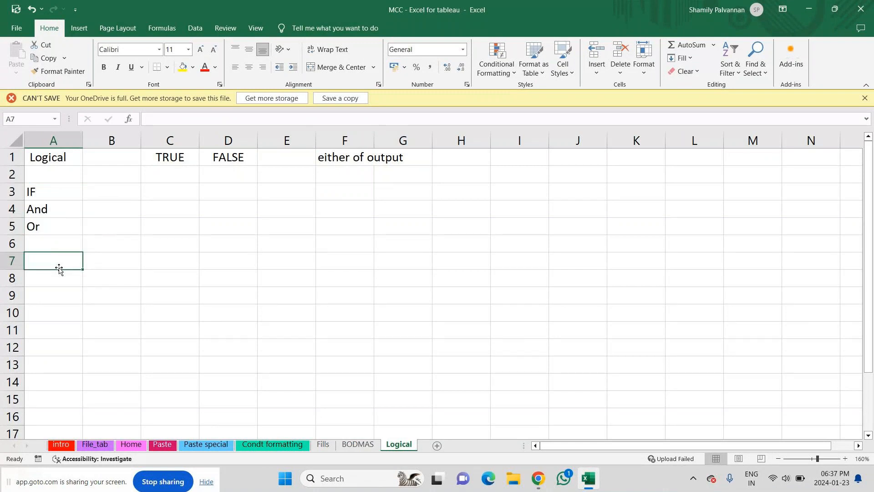
key("Right")
type("Cad")
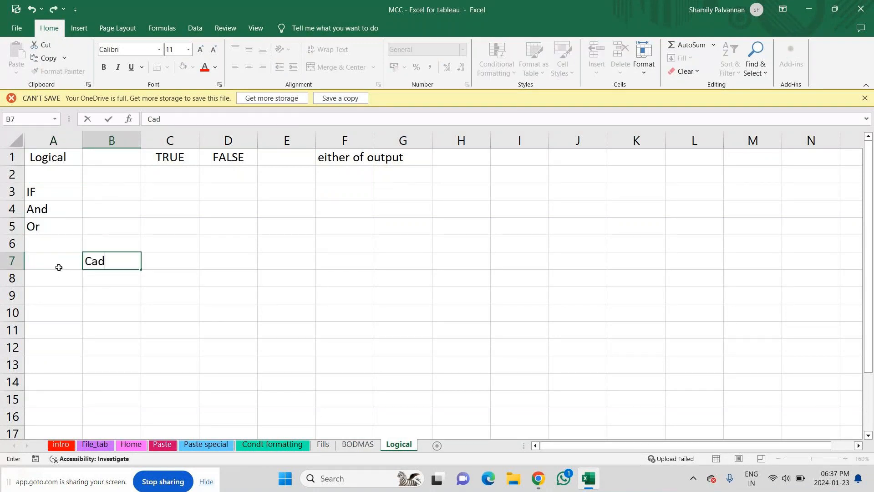
type("ita")
key("BackSpace")
key("BackSpace")
type("date")
key("Tab")
type("Age")
key("Return")
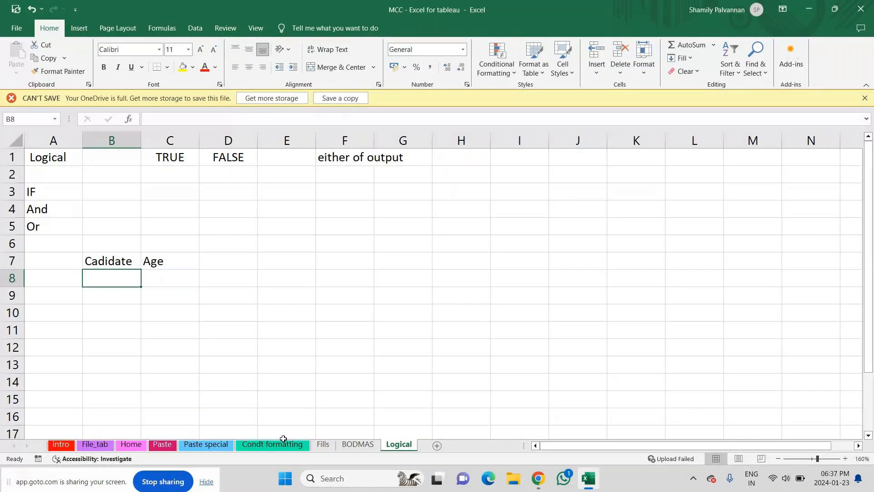
Copy the names in B85:B95 of the BODMAS sheet into the Logical sheet starting at B8.
left_click(358, 436)
left_click(357, 445)
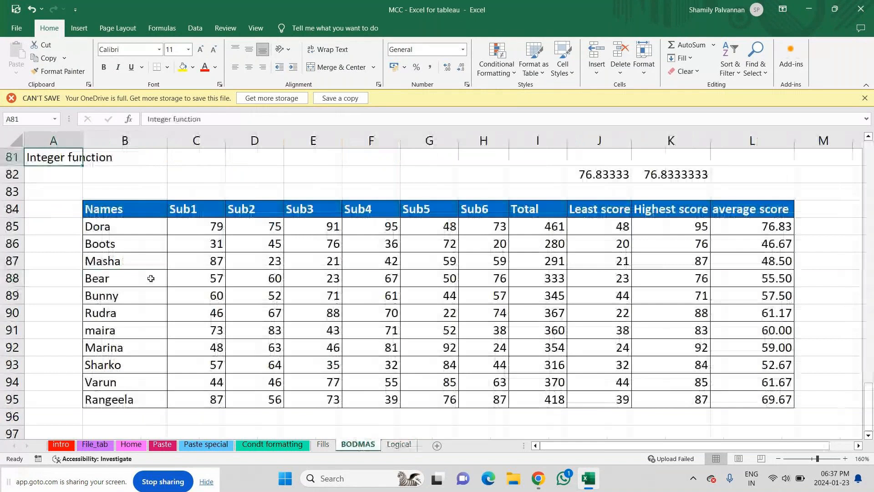
left_click_drag(110, 227, 103, 401)
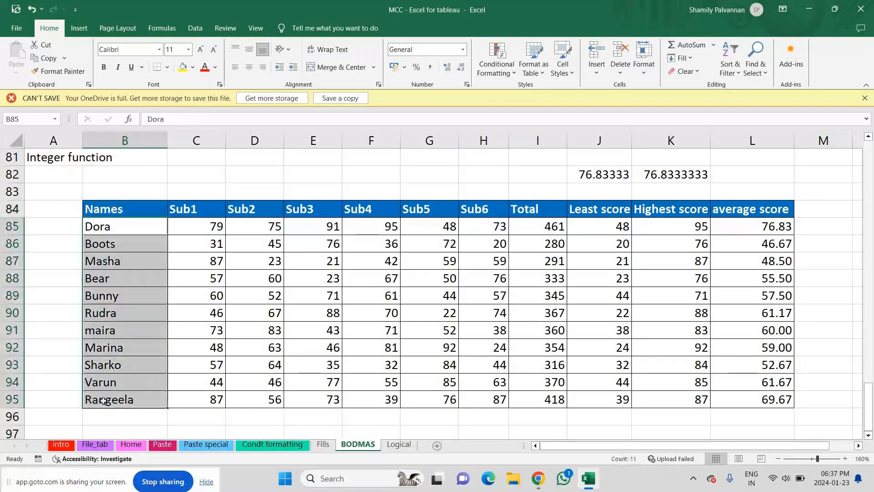
key("ctrl+c")
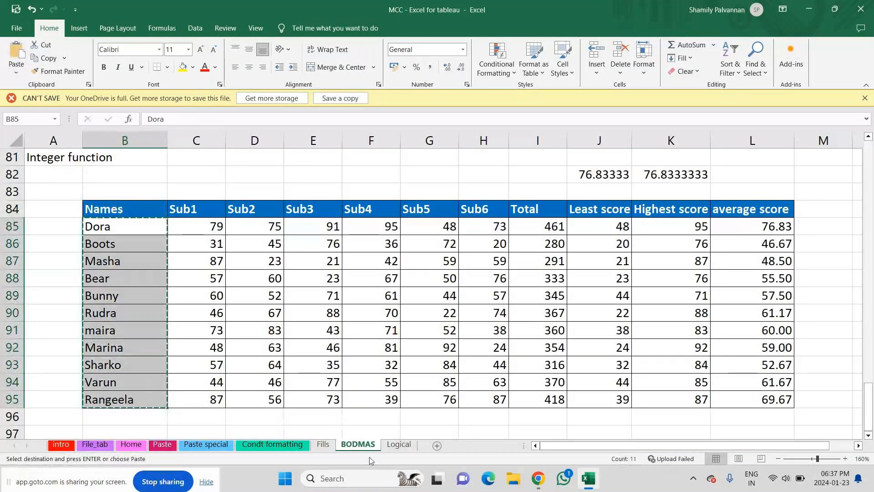
key("ctrl+Page_Down")
left_click(103, 280)
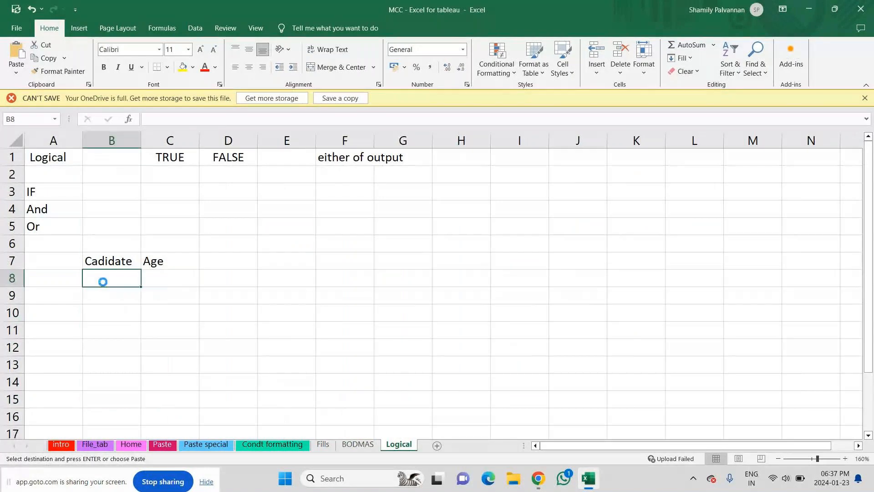
key("ctrl+v")
Fill in the ages 17, 20, 25, 10 and 18 for the first five candidates in C8:C12.
left_click(160, 278)
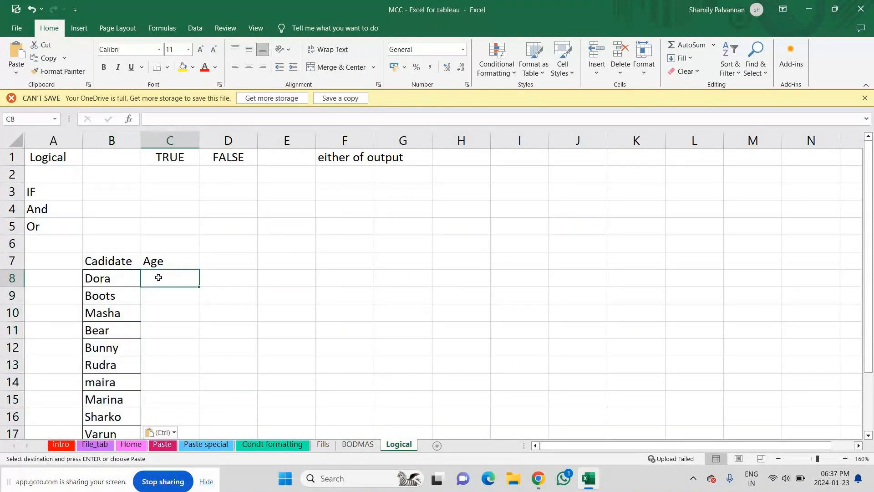
key("Down")
key("Down")
left_click(158, 278)
type("17")
key("Return")
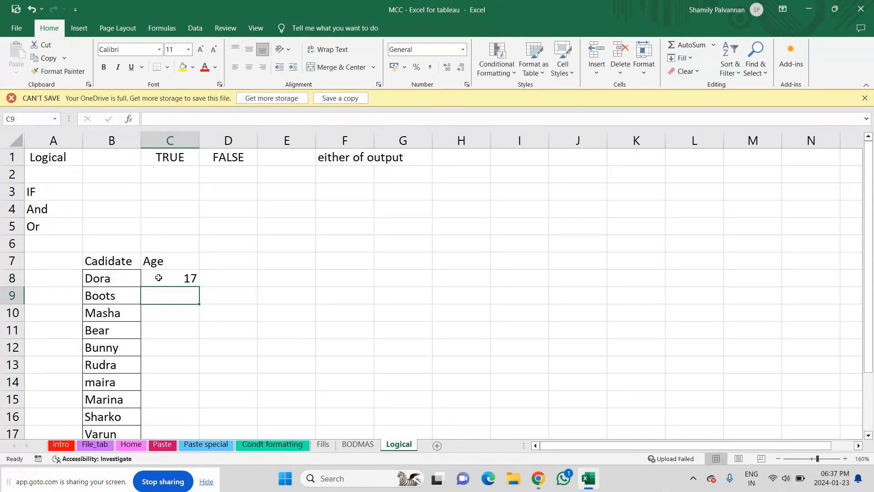
type("1")
key("BackSpace")
type("20")
key("Return")
type("1")
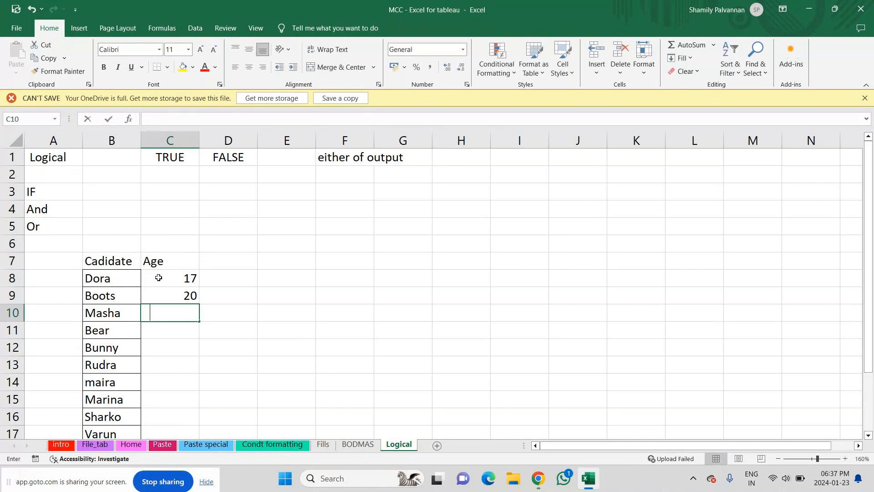
type("5")
key("Return")
type("10")
key("Return")
type("1")
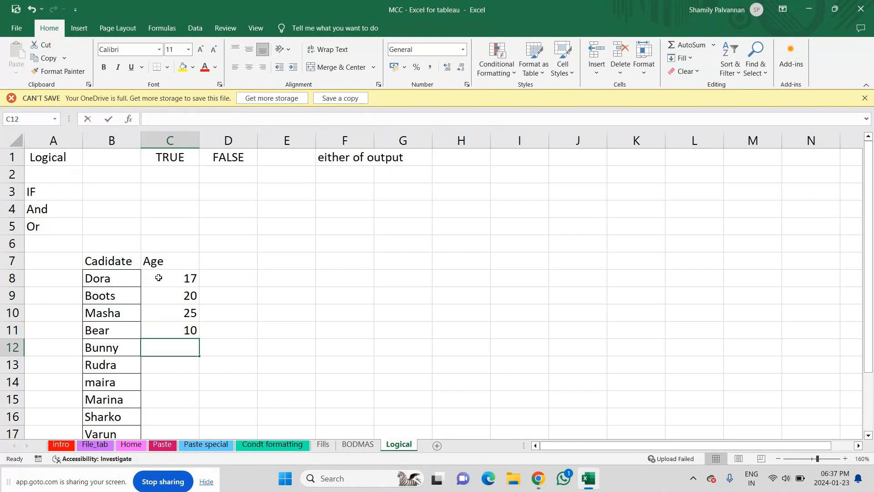
type("8")
key("Return")
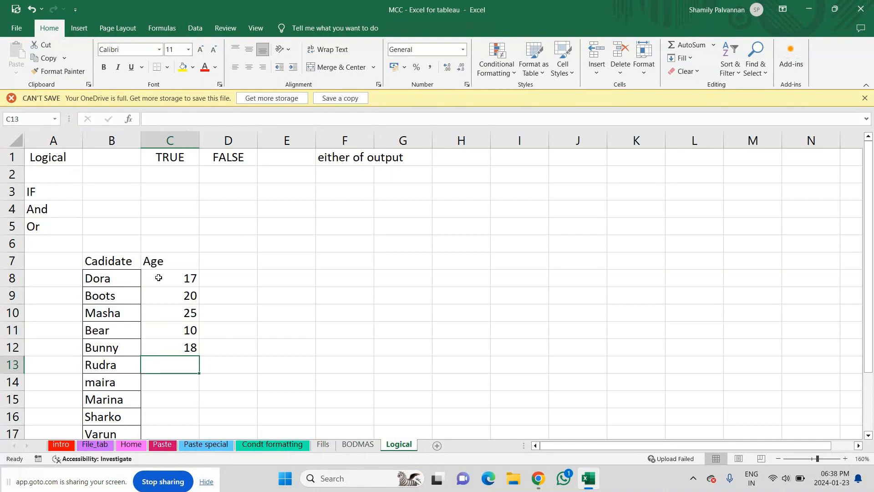
Fill in the ages 50, 63, 5, 23, 18 and 30 for the remaining candidates in C13:C18.
type("50")
key("Return")
type("6")
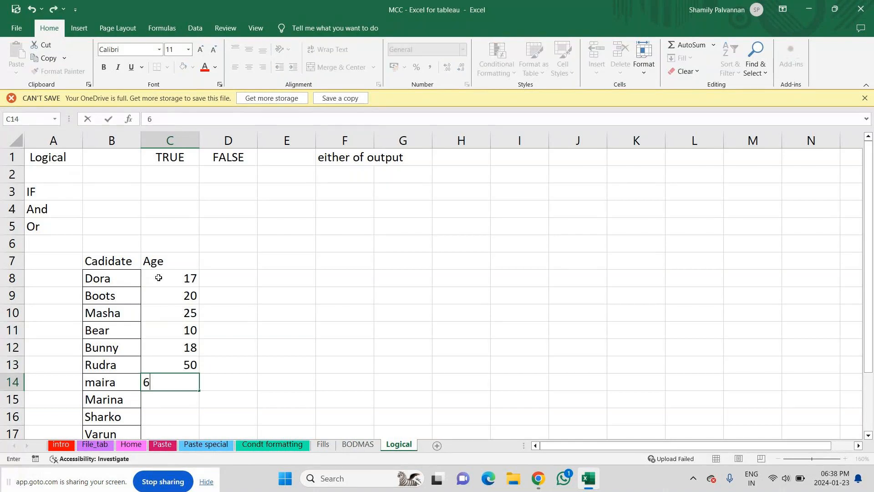
type("3")
key("Return")
type("5")
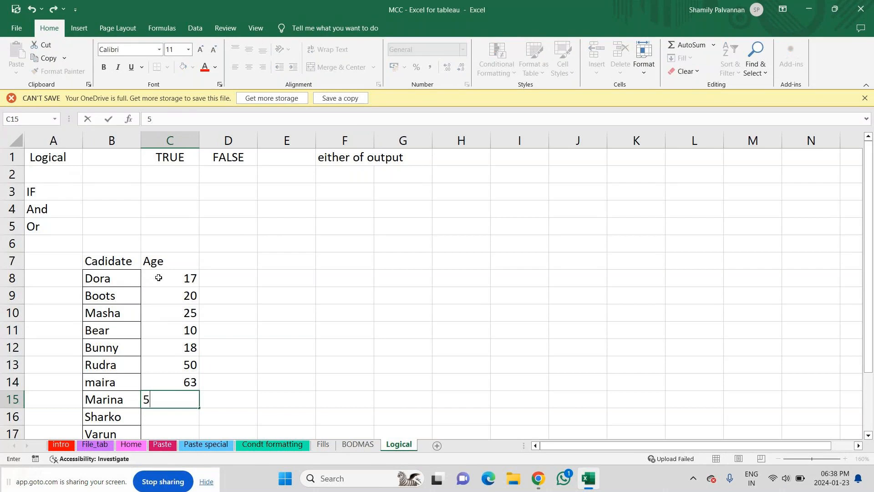
key("Return")
key("Return")
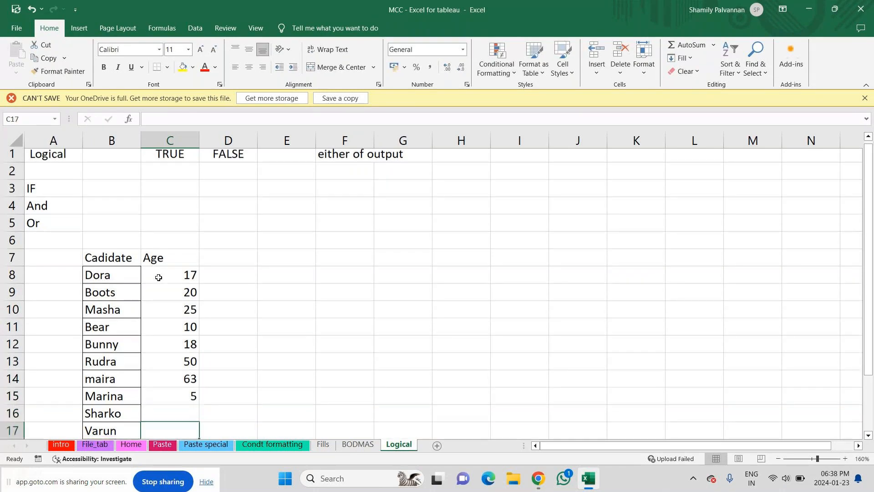
key("Up")
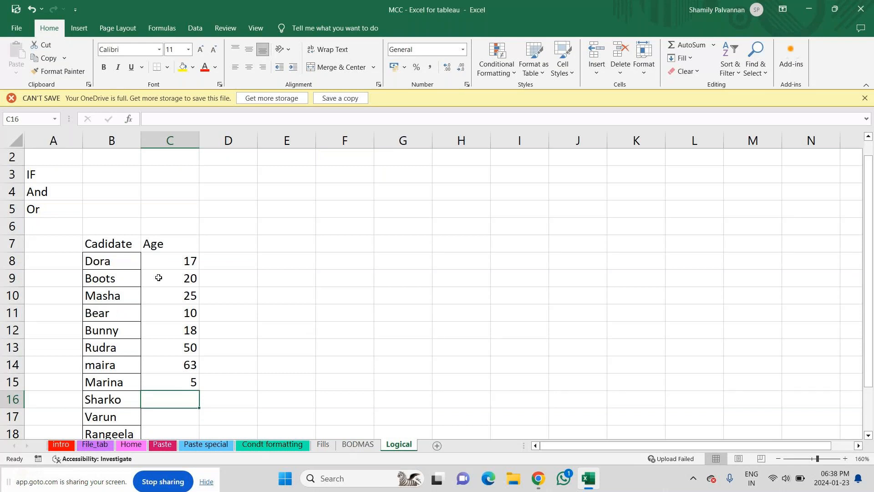
type("23")
key("Return")
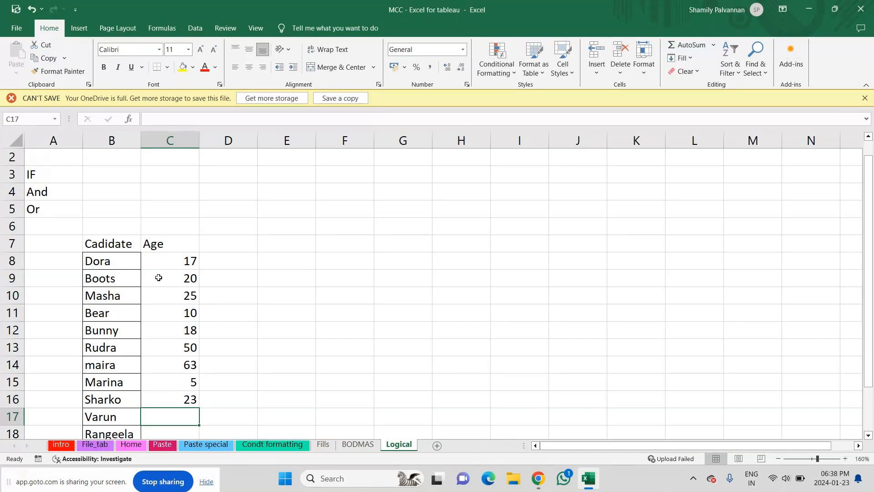
type("1")
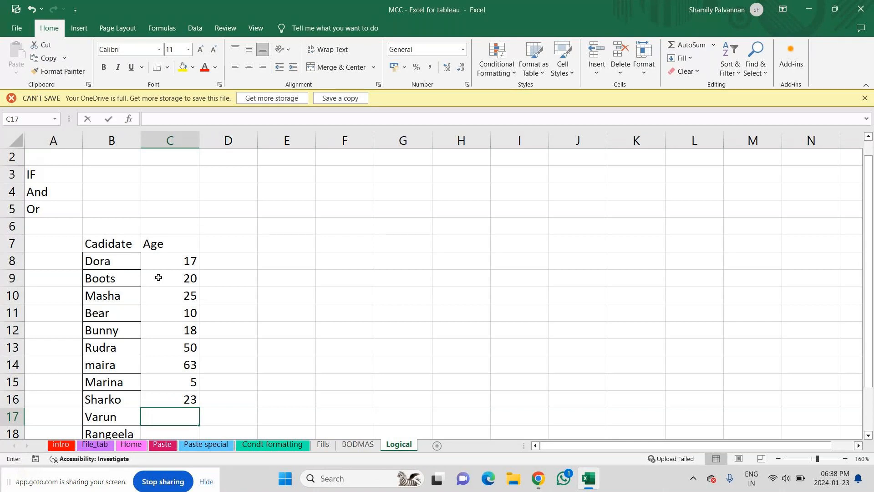
type("8")
key("Return")
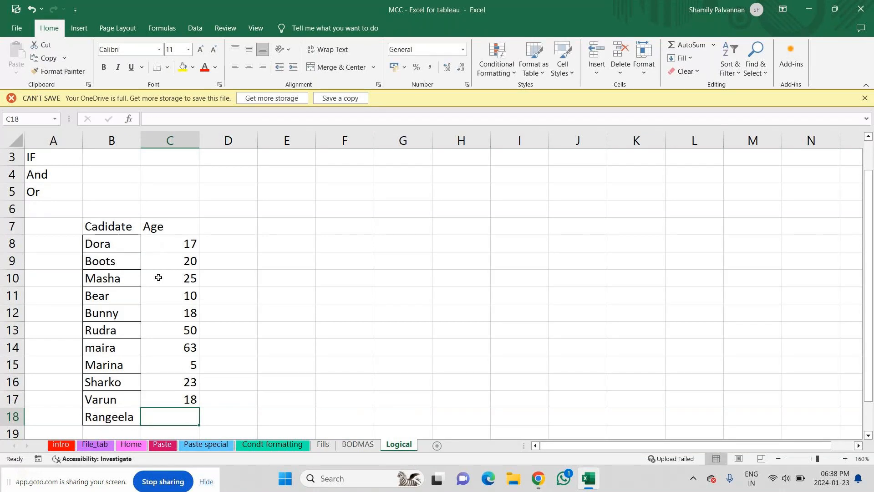
type("30")
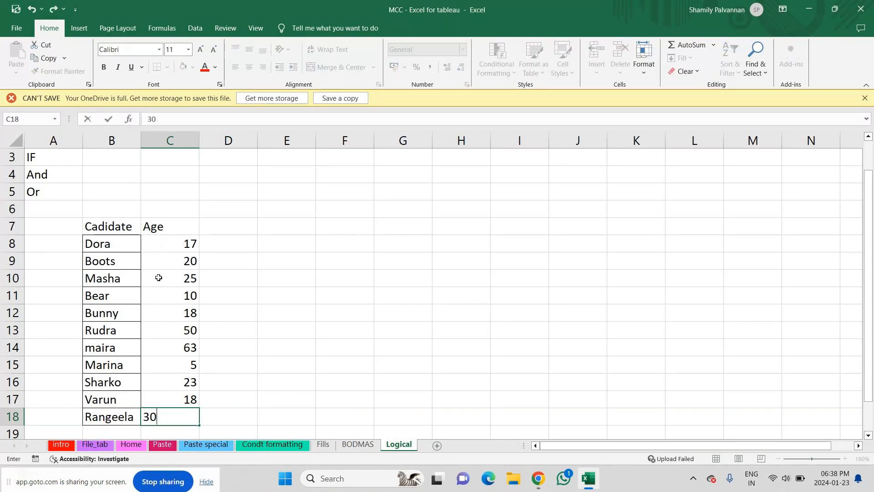
key("Return")
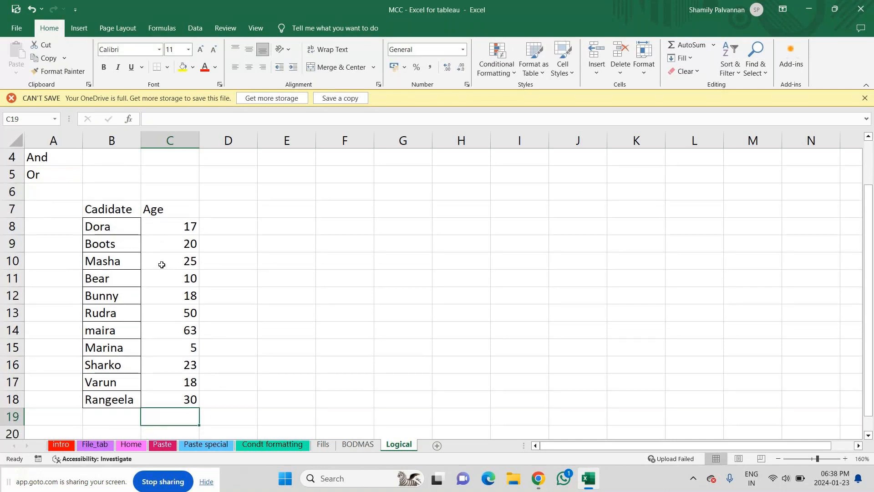
Add the column header "Eligiblity" in cell D7.
left_click(235, 214)
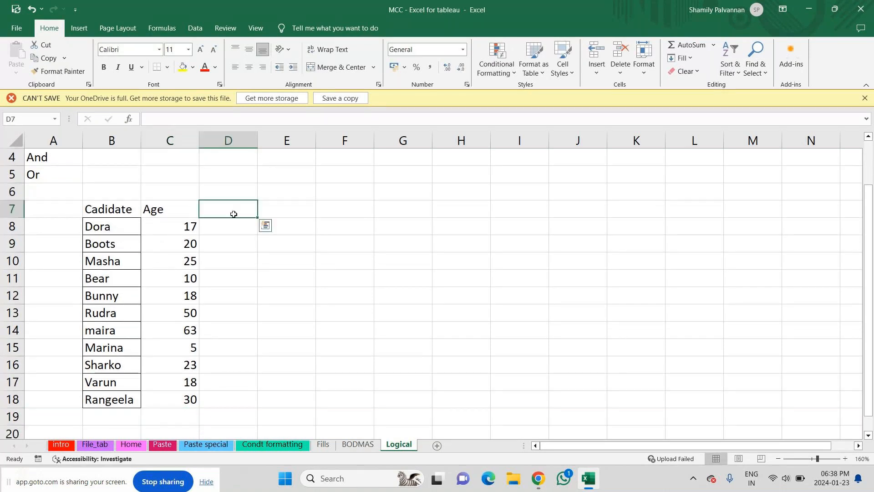
type("Elif")
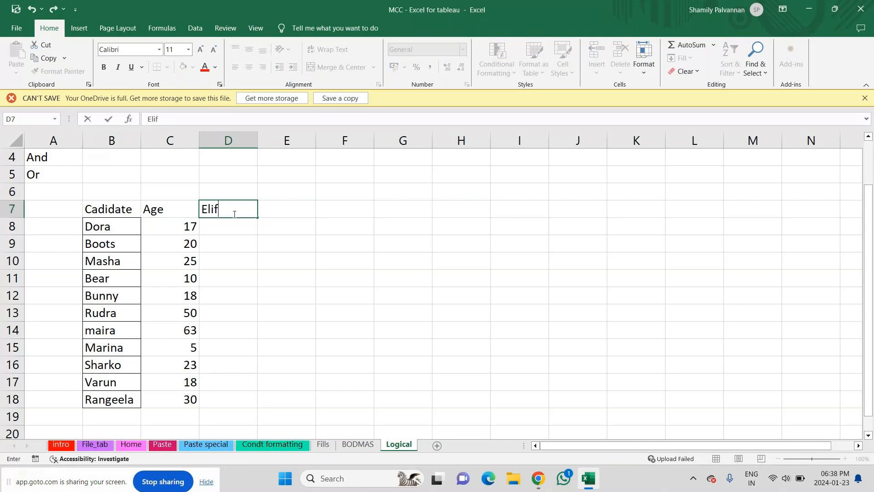
key("BackSpace")
type("giblity")
key("Return")
Apply all borders to the candidate table in B7:D18.
left_click_drag(136, 212, 229, 399)
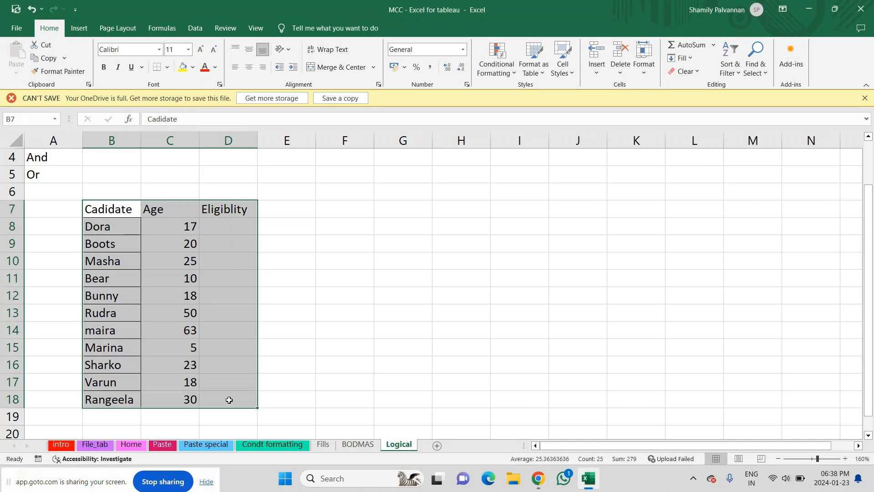
left_click(168, 68)
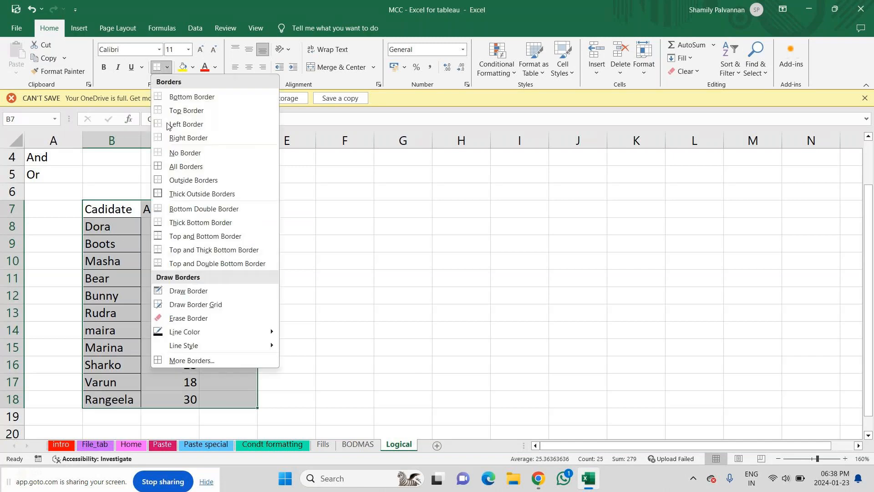
left_click(187, 170)
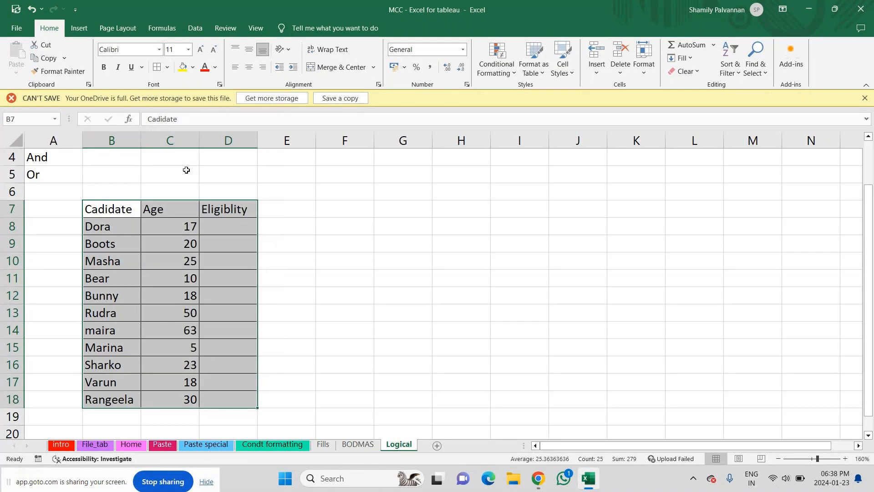
Add the heading "Eligiblity" in cell G7, beside the candidate table.
left_click(402, 209)
type("El")
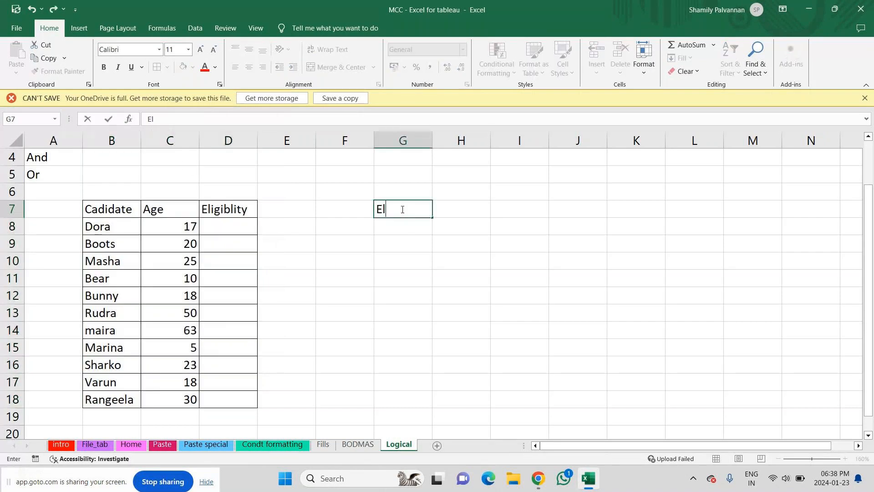
type("igiblity")
key("Return")
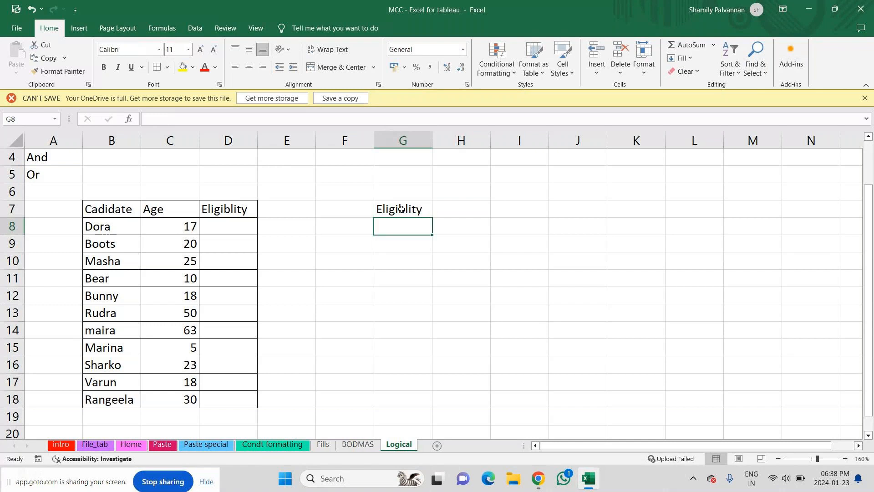
Switch to the GoTo meeting in Chrome to check the participants' chat replies, and return to the Excel workbook.
key("alt+Tab")
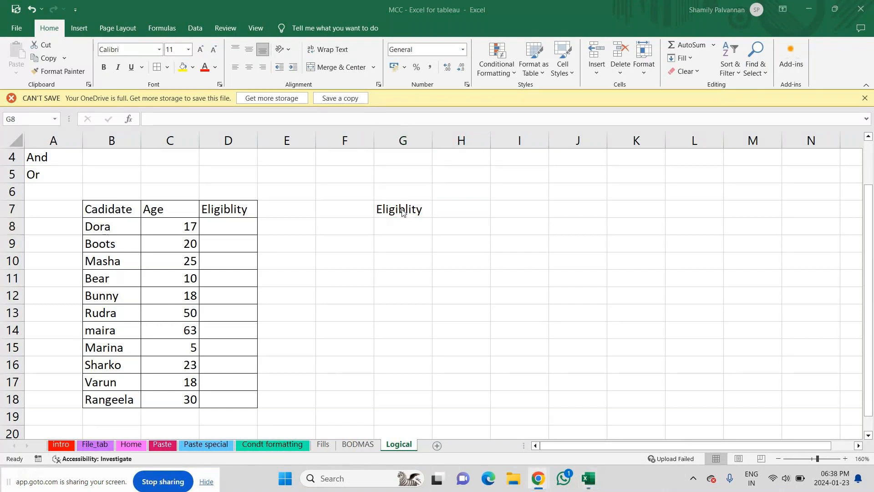
key("alt+Tab")
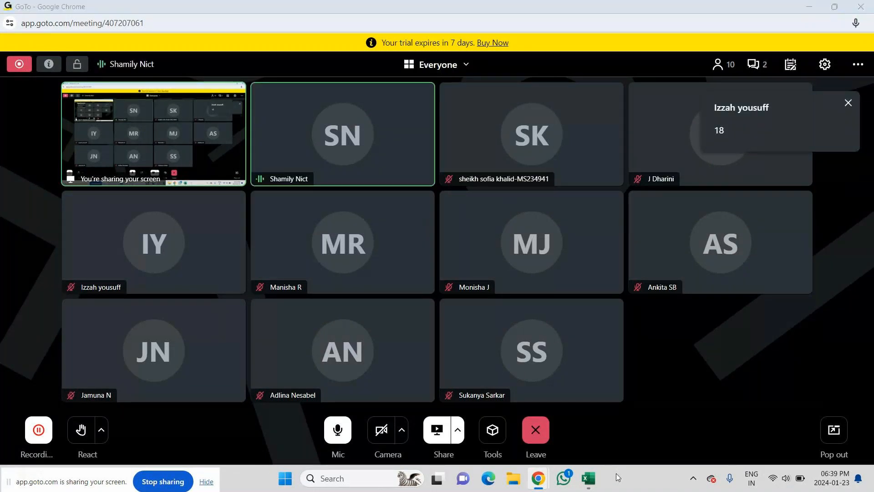
key("alt+Tab")
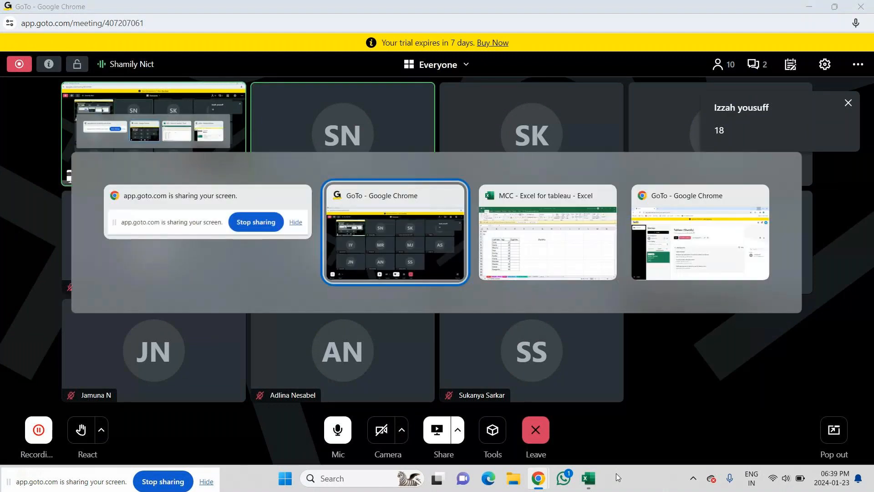
key("alt+Tab")
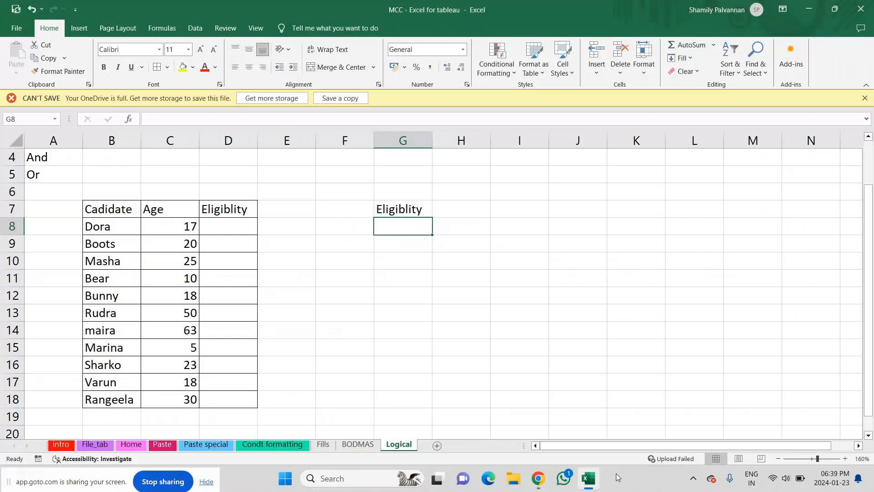
Enter the rule "if a candidate age is >=18 then ELIGIBLE" in cell G8.
type("if a cnad")
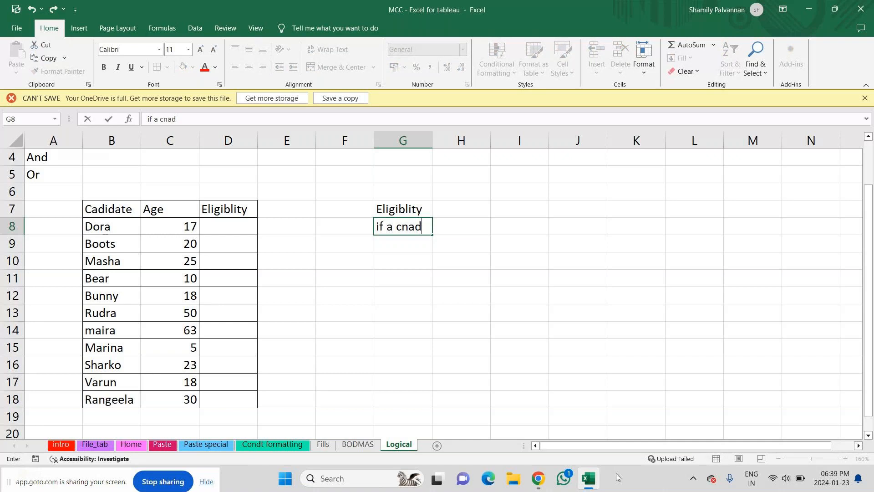
key("BackSpace")
key("BackSpace")
key("BackSpace")
type("ndidate o")
key("BackSpace")
type("a")
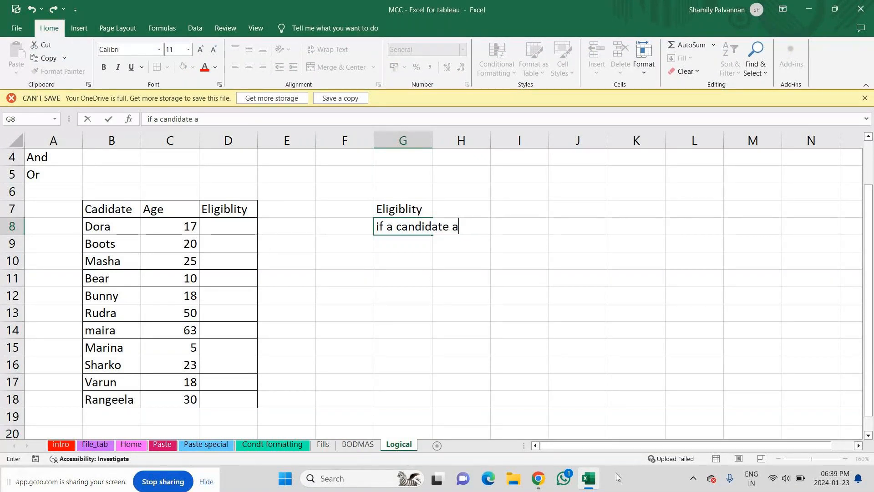
type("ge is 18")
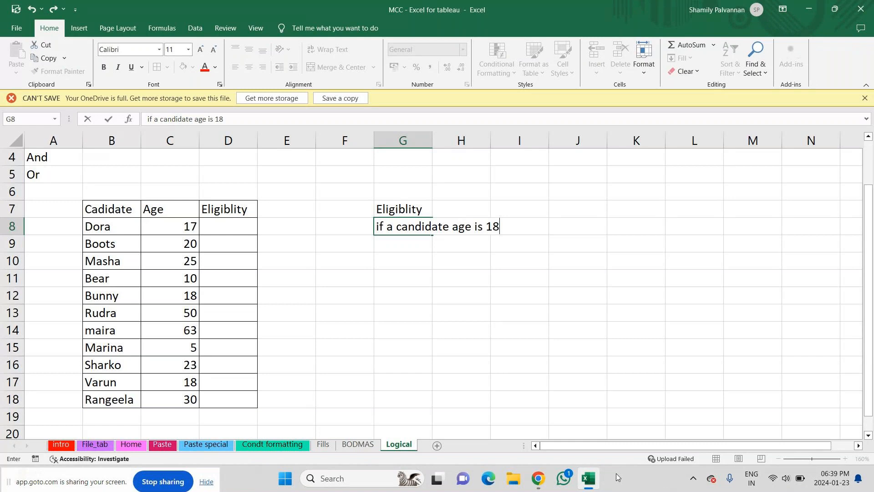
type(" or")
key("BackSpace")
key("BackSpace")
key("BackSpace")
key("BackSpace")
key("BackSpace")
key("BackSpace")
type(">=18 then ELIG")
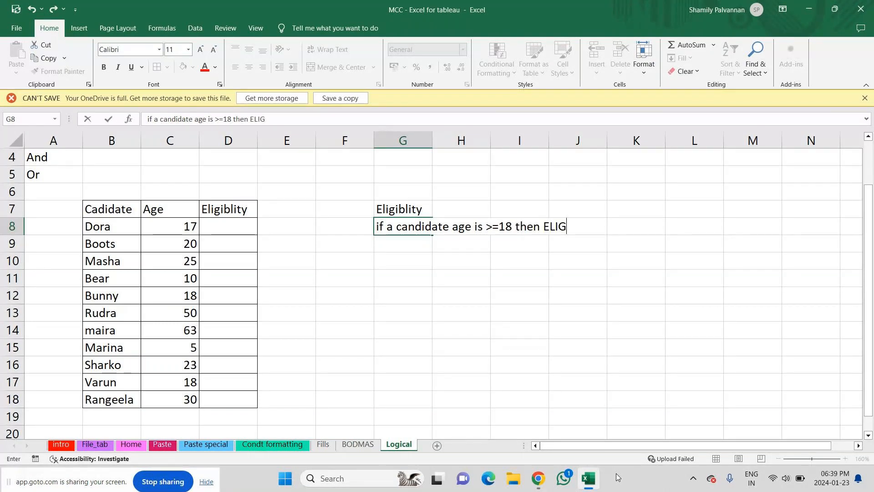
type("UBLE")
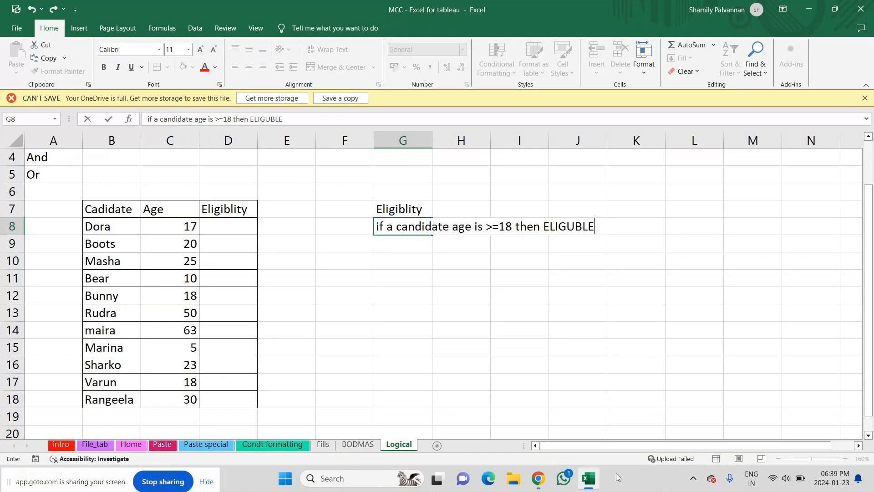
key("BackSpace")
key("BackSpace")
key("BackSpace")
key("BackSpace")
type("IBLE")
key("Return")
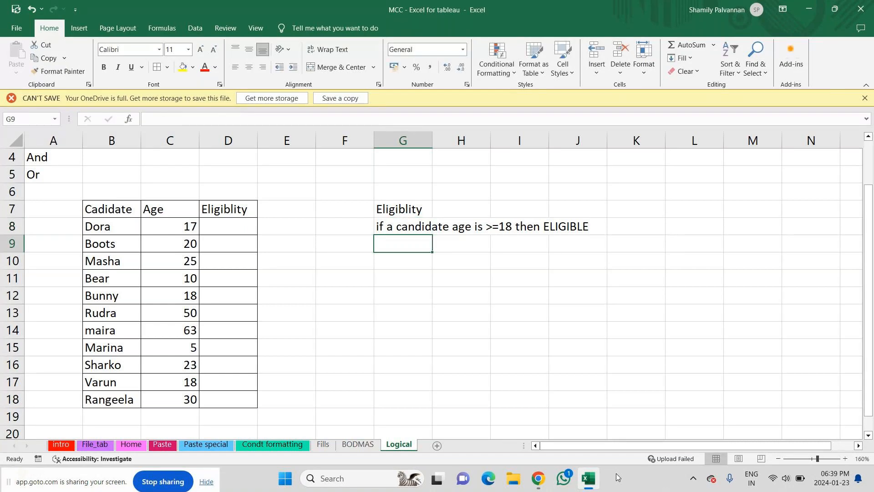
Enter the rule "if a candidate age is <18 then NOT ELIGIBLE" in cell G9.
type("if a candid")
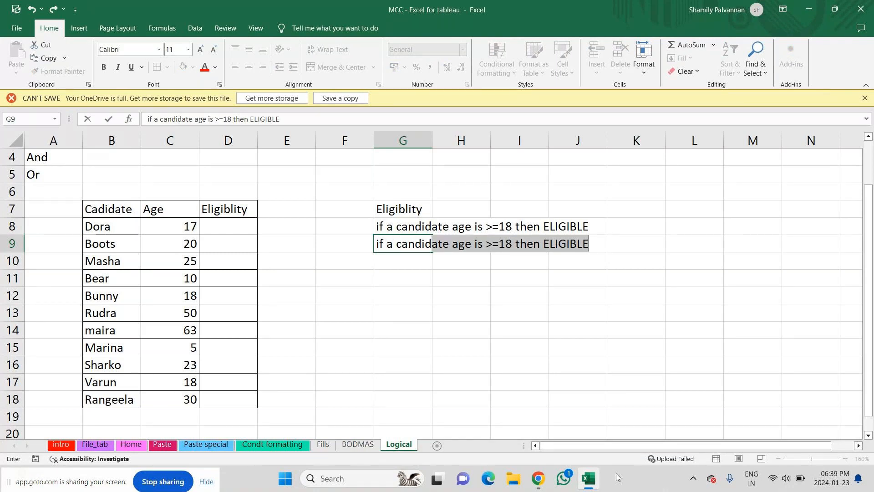
type("ate g")
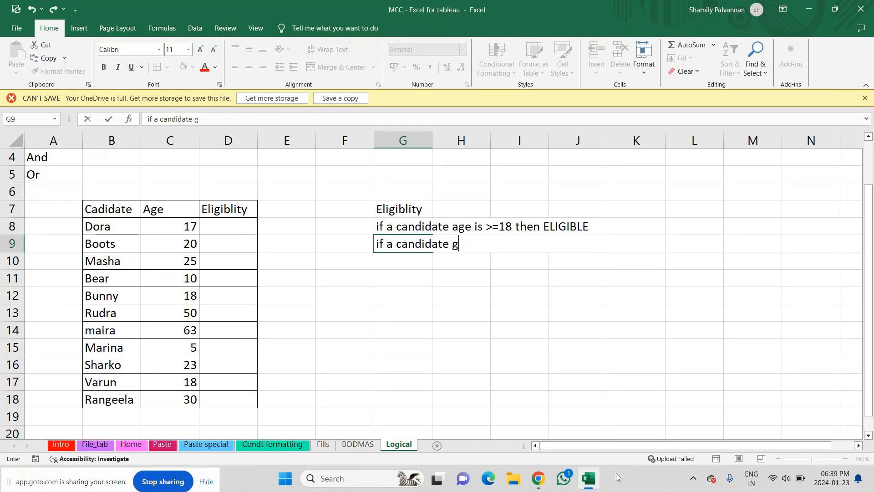
key("BackSpace")
type("age")
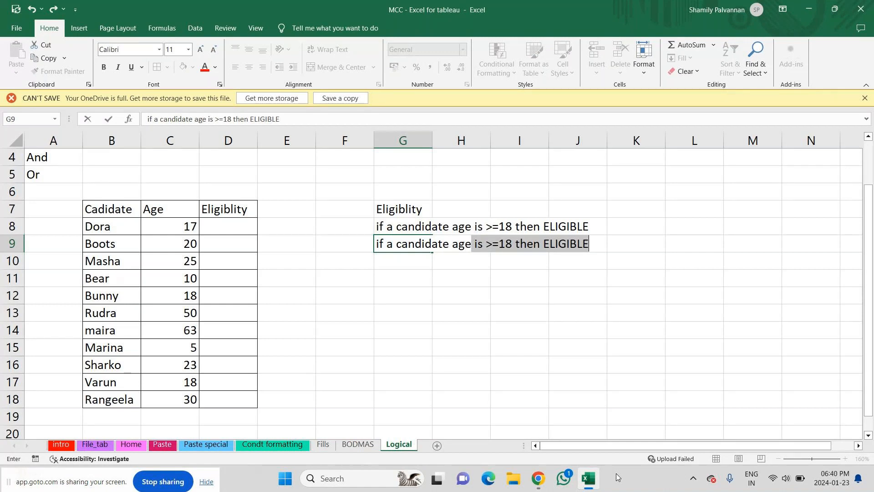
type(" is <18")
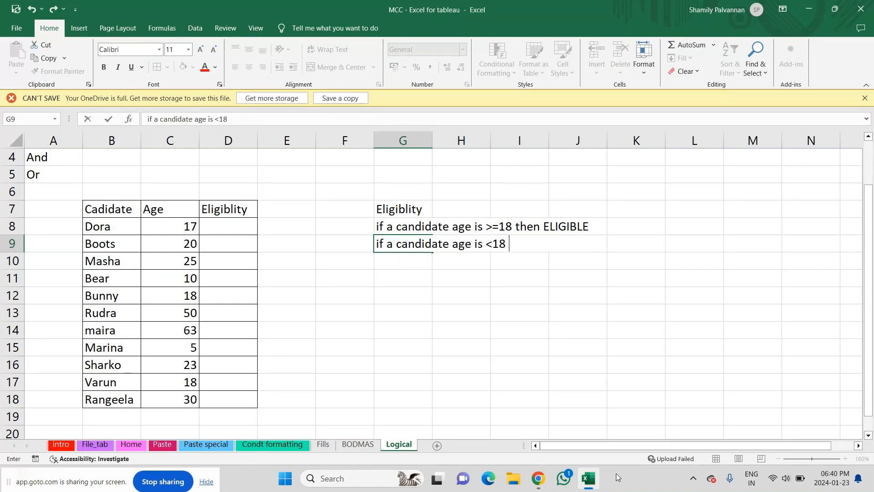
type(" then NOT ELI")
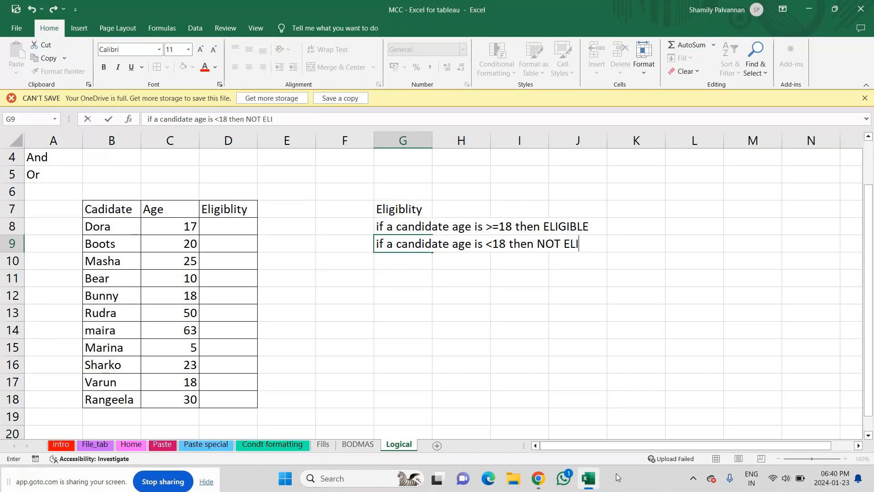
type("GIB")
type("LE")
key("Return")
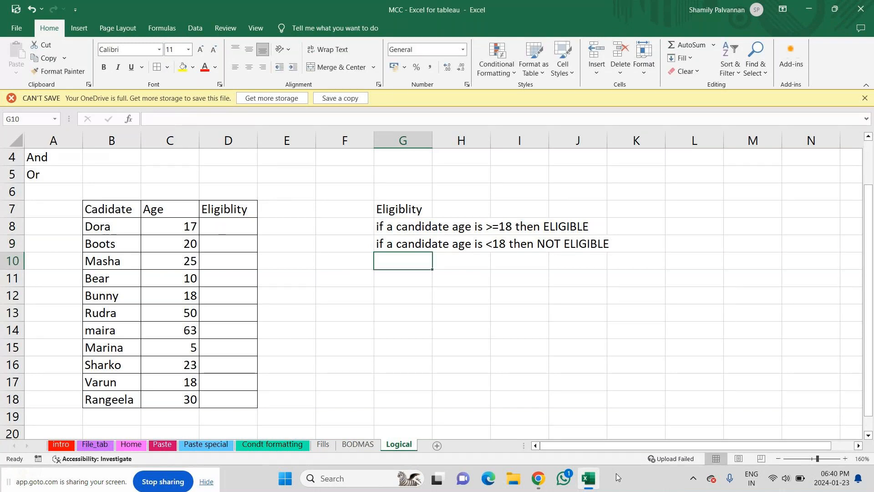
Extend the heading in G7 to read "Eligiblity Condition".
left_click(392, 211)
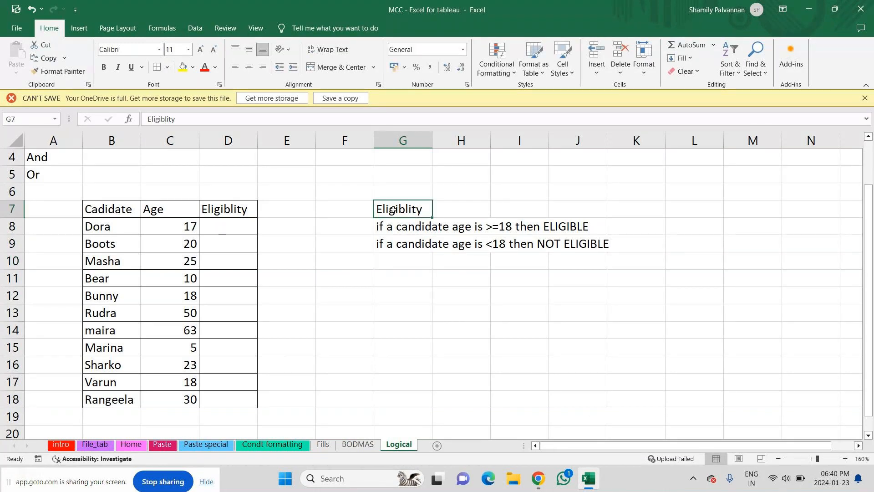
left_click(175, 120)
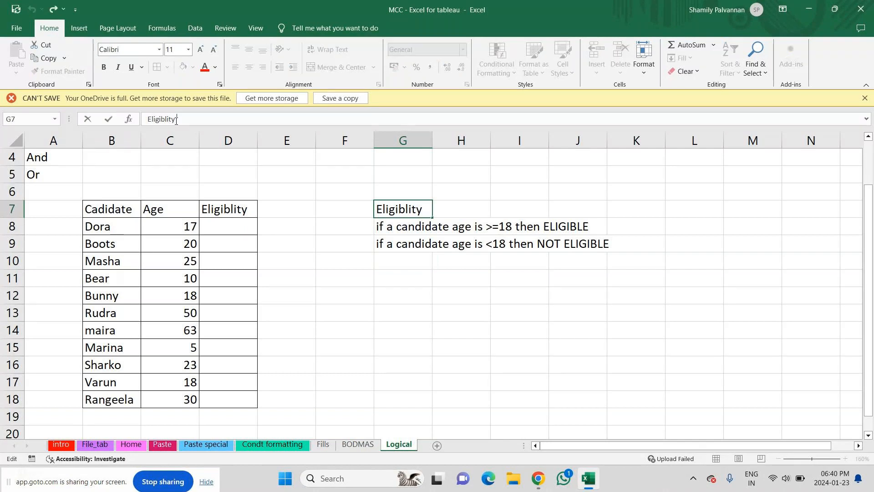
type("Condition")
key("Return")
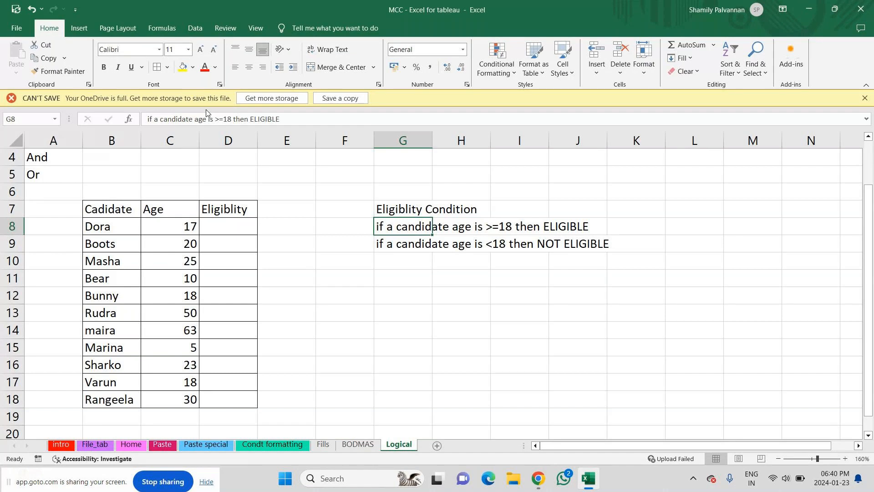
Fill the first candidate's age cell, C8, with yellow.
left_click(148, 226)
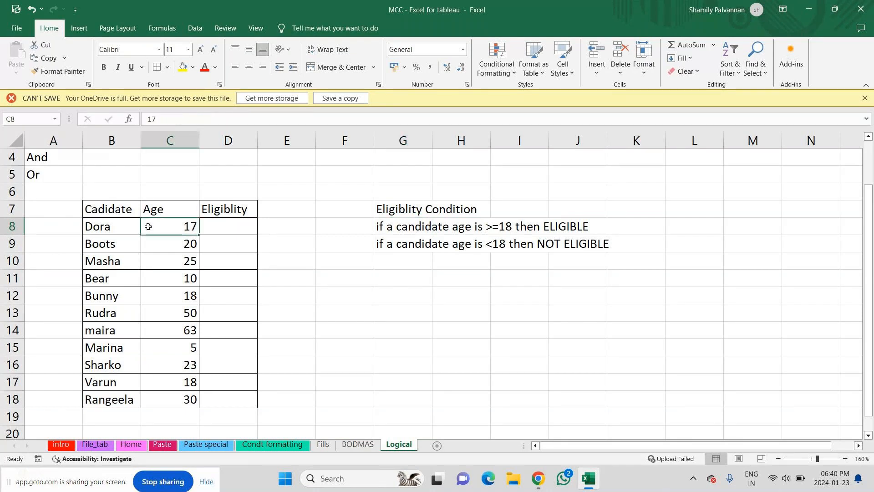
left_click(184, 69)
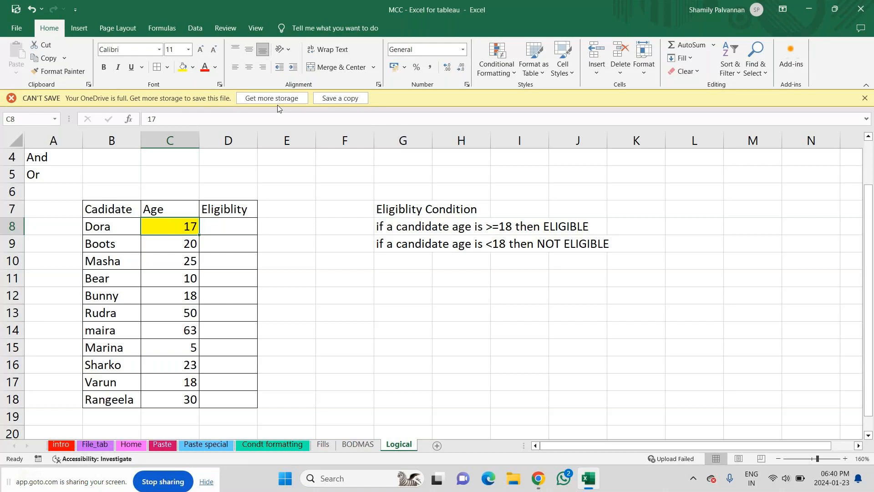
Start an IF formula in D8 with the logical test C8>=18.
left_click(230, 231)
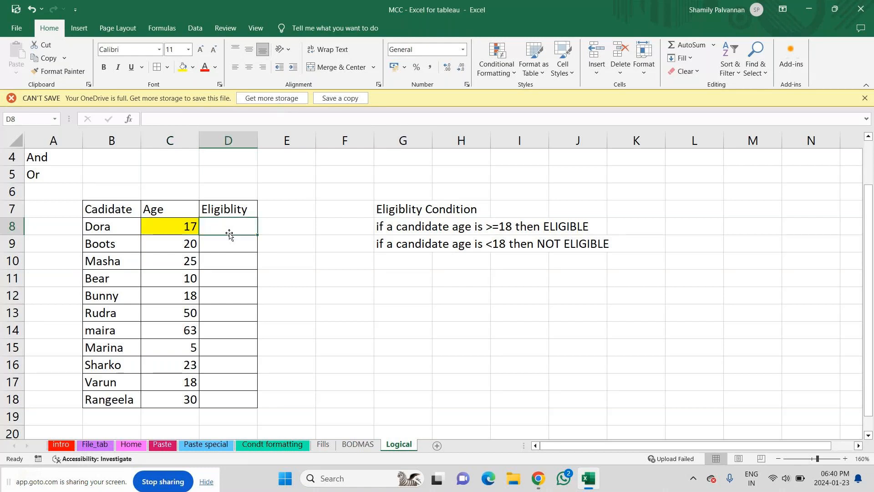
type("=")
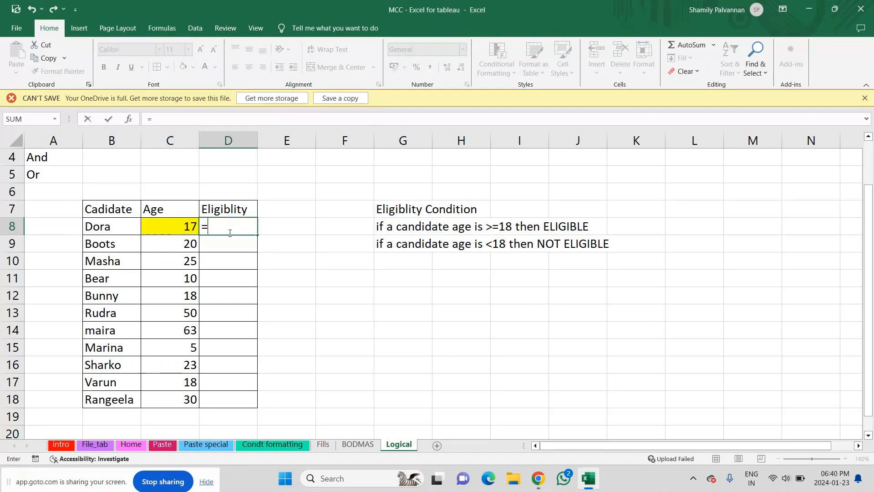
type("if")
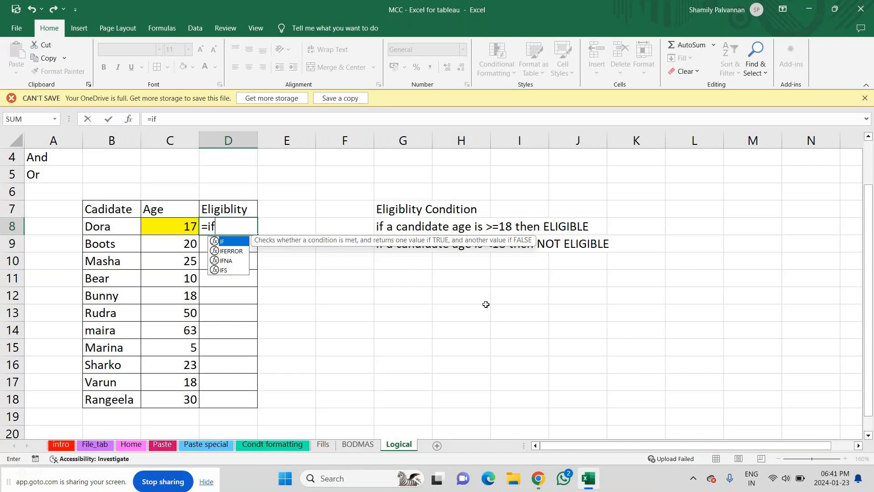
key("Tab")
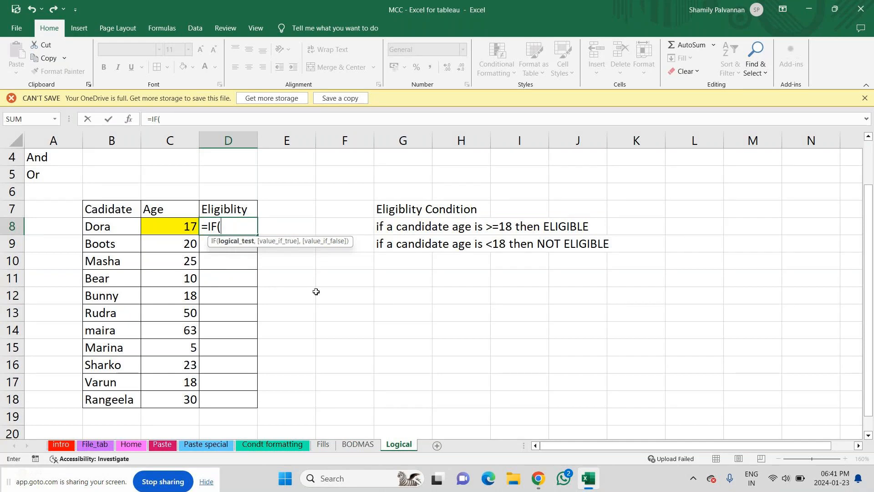
left_click(176, 229)
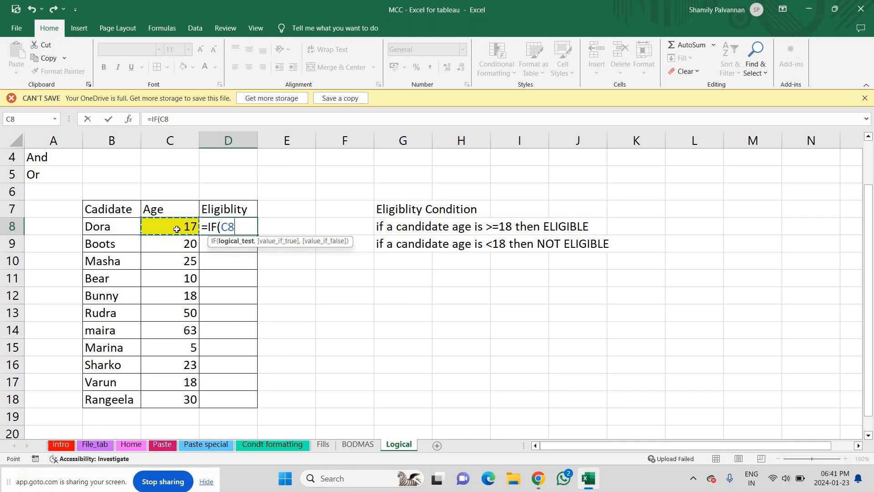
type(",")
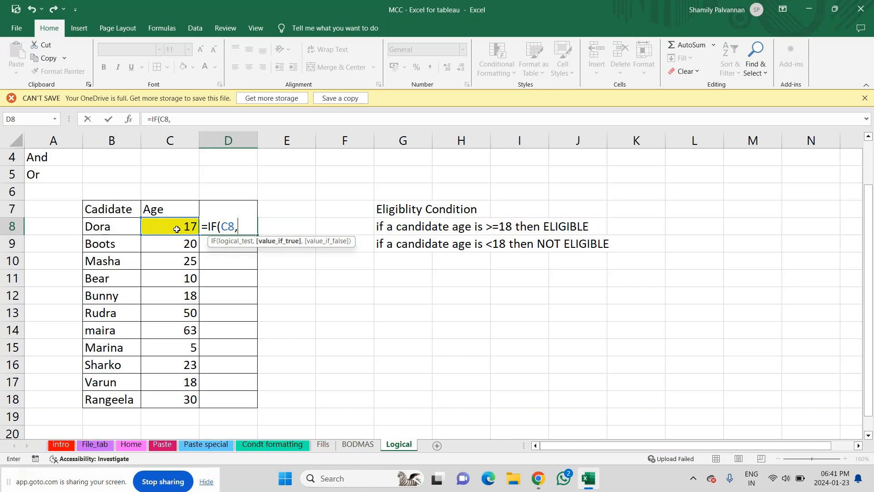
key("BackSpace")
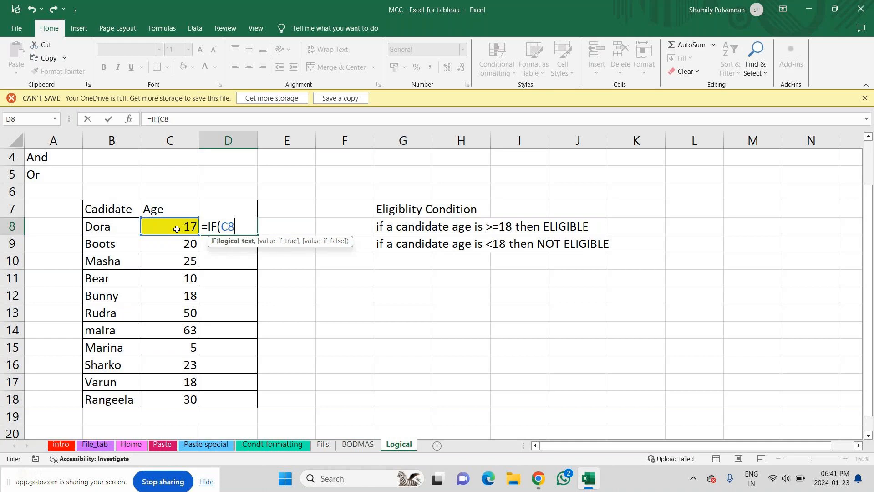
type(">=18,")
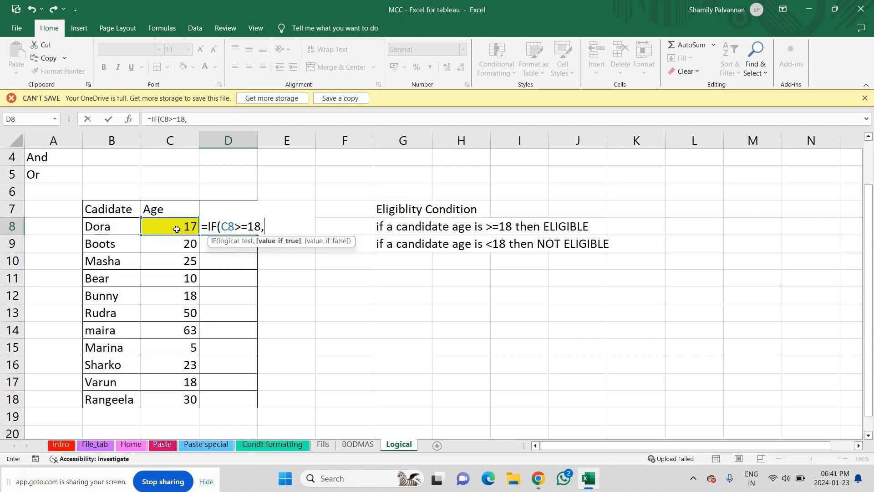
Complete the IF formula in D8 with "Eliglible" as the true result and "Not Eligible" as the false result.
type("\"")
key("BackSpace")
type("\"")
type("Eliglible")
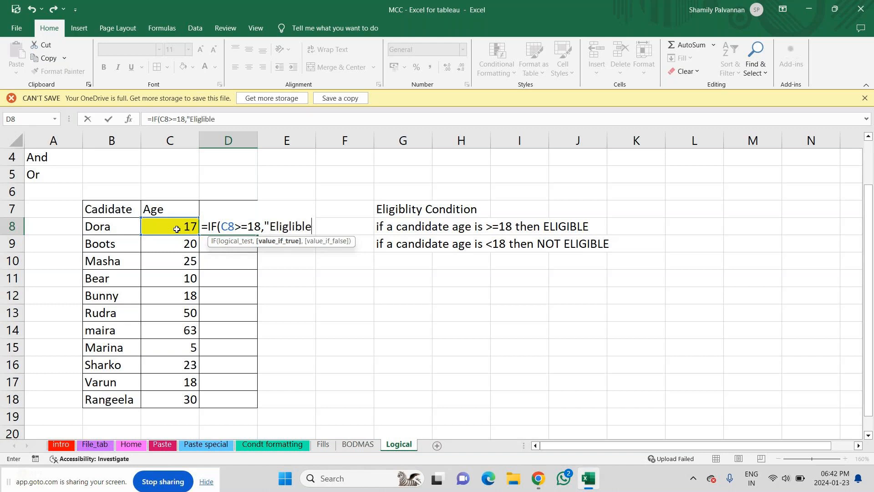
type("\",")
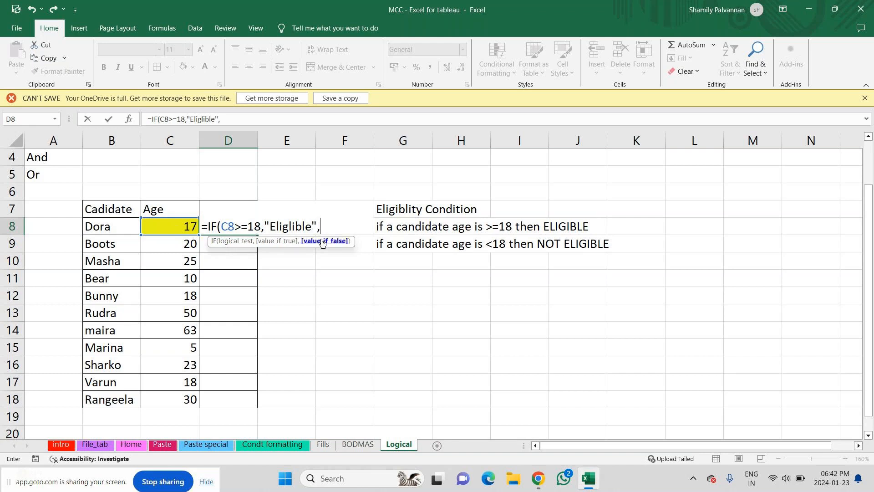
type("\"Not Eligl")
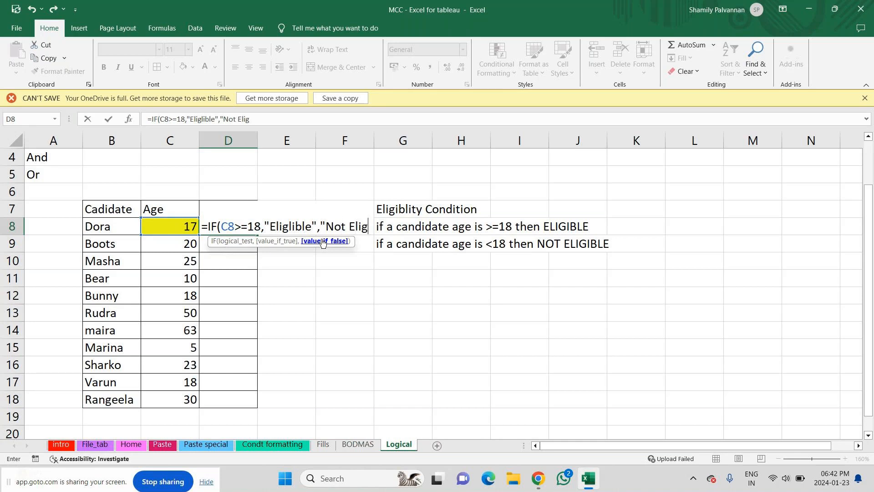
key("BackSpace")
type("ible\"")
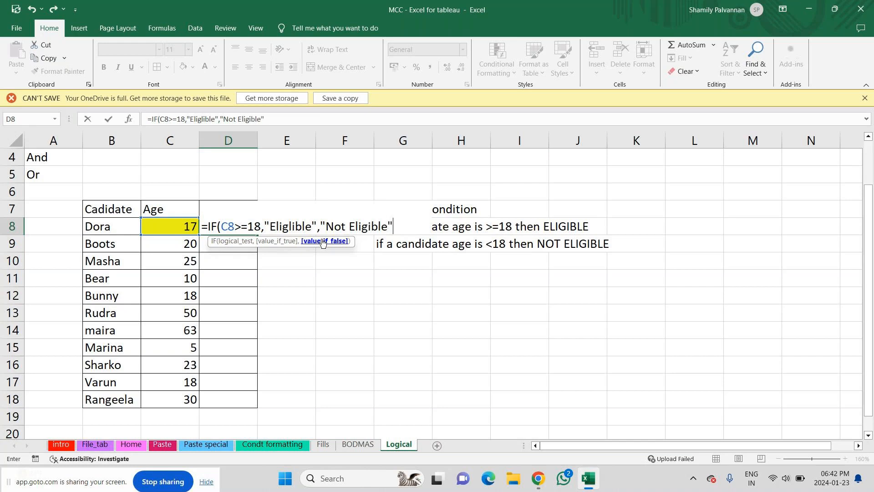
type(")")
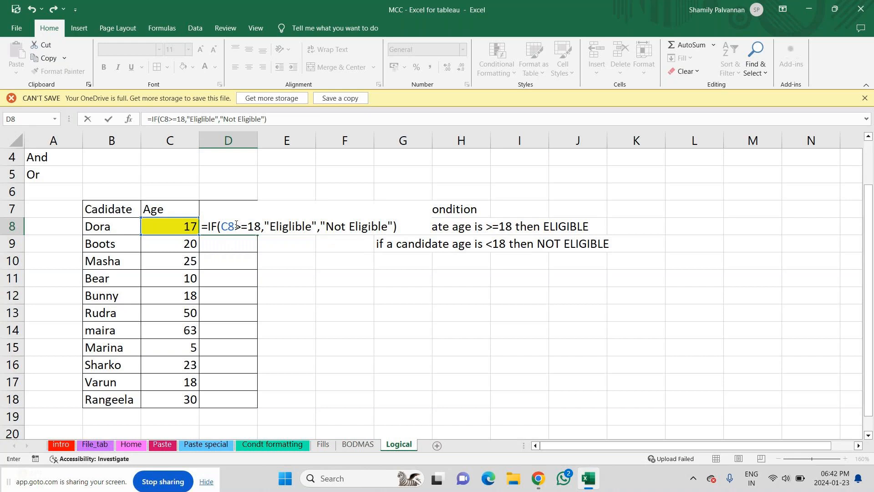
Review the logical test, true value and false value in D8's IF formula one by one, and commit it.
left_click(235, 241)
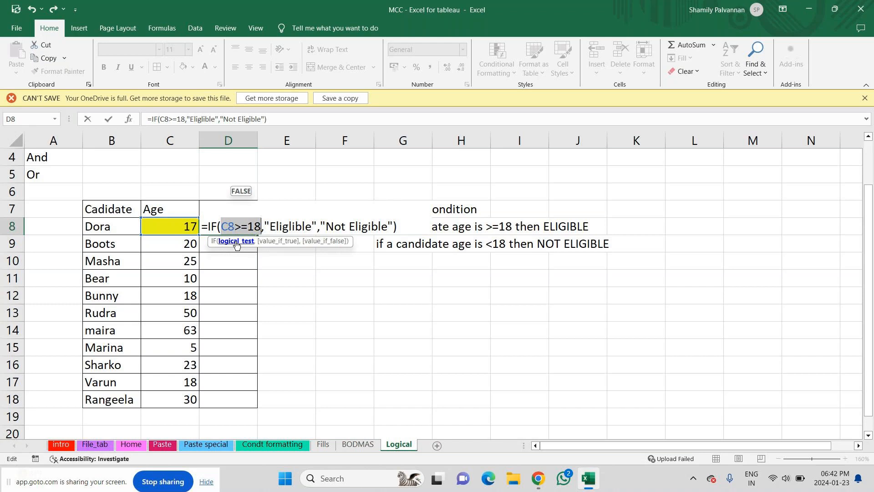
left_click(280, 244)
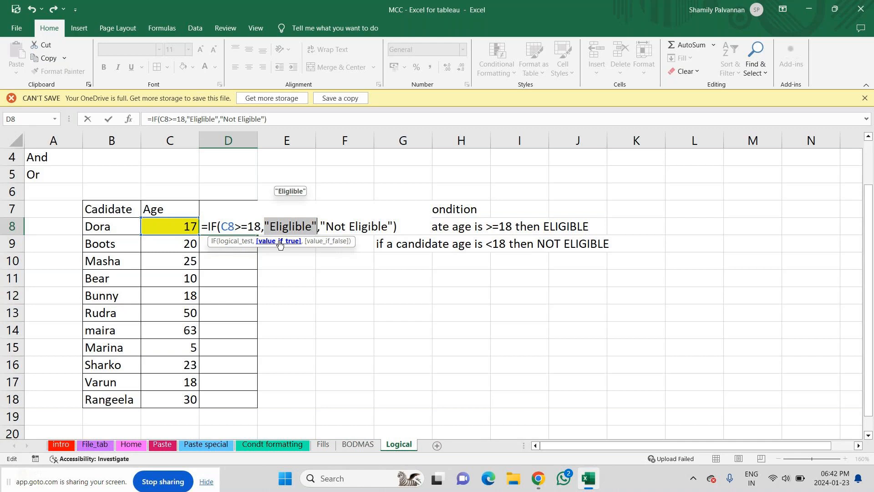
left_click(323, 244)
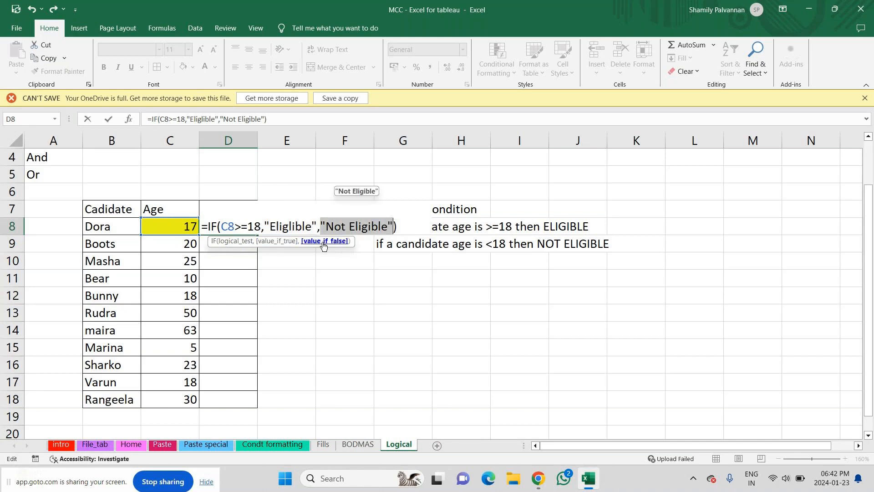
key("Return")
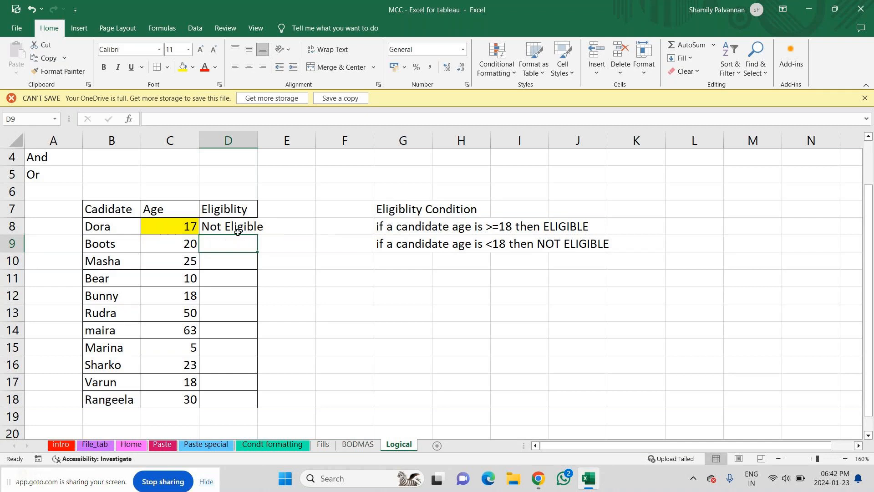
Start an IF formula in D9 with the logical test C9>=18.
type("=")
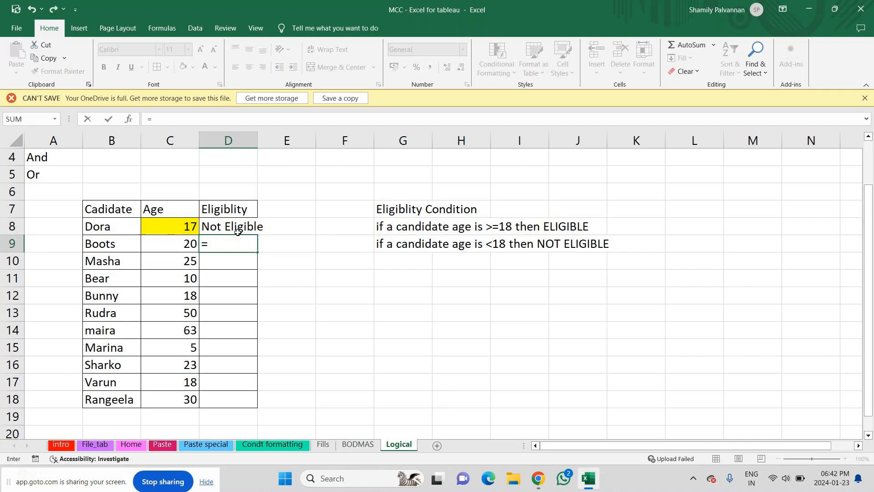
type("if")
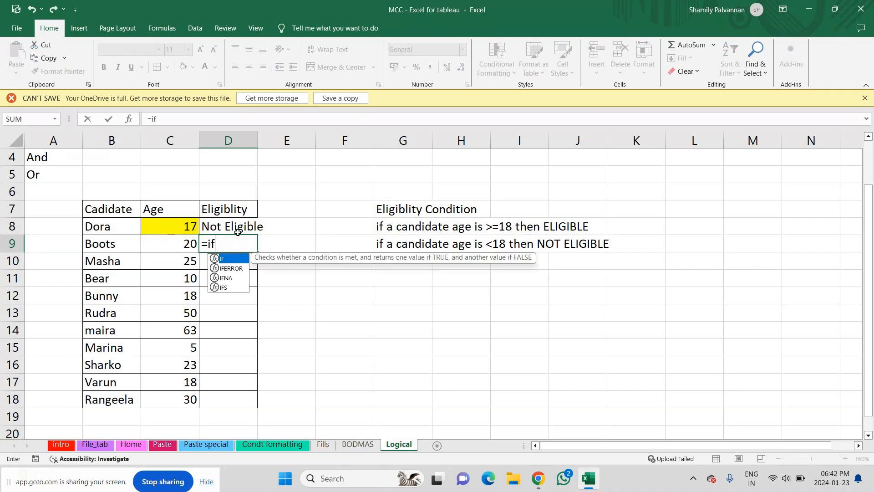
key("Tab")
left_click(185, 244)
type(">=")
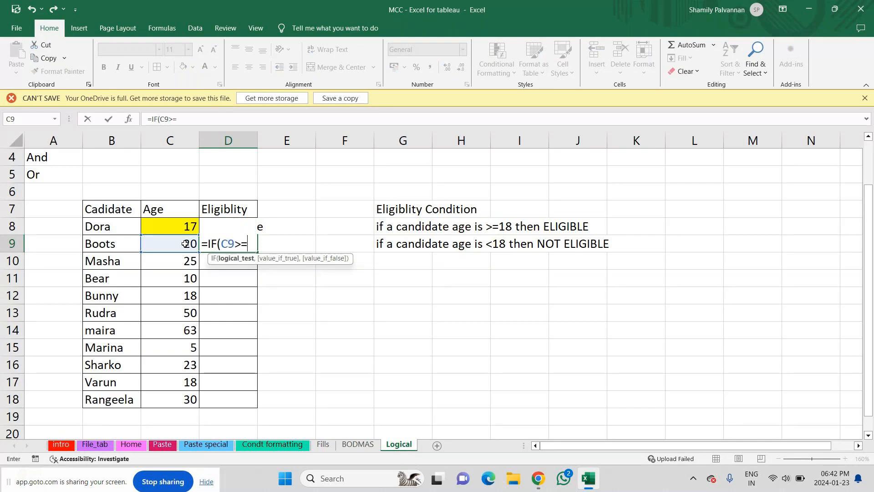
type("18,")
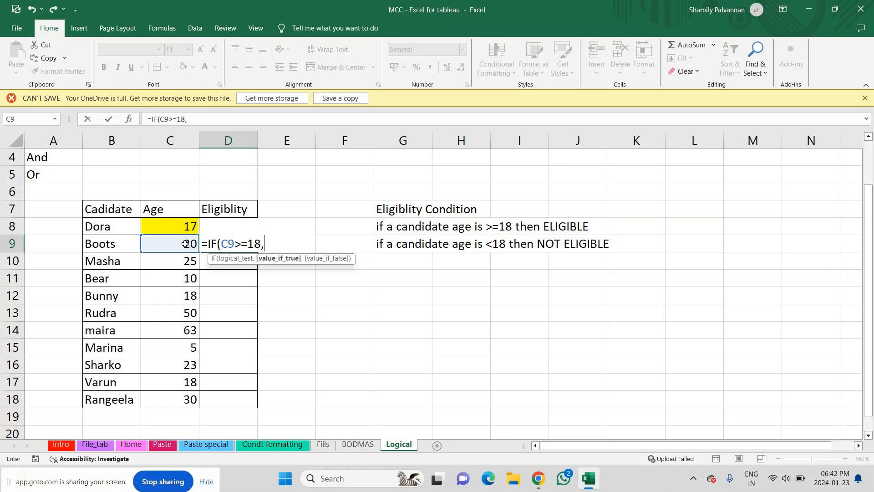
Finish the D9 formula with "Eligible" as the true result and "Not Eligible" as the false result.
type("\"")
type("Eli")
type("gilble")
key("BackSpace")
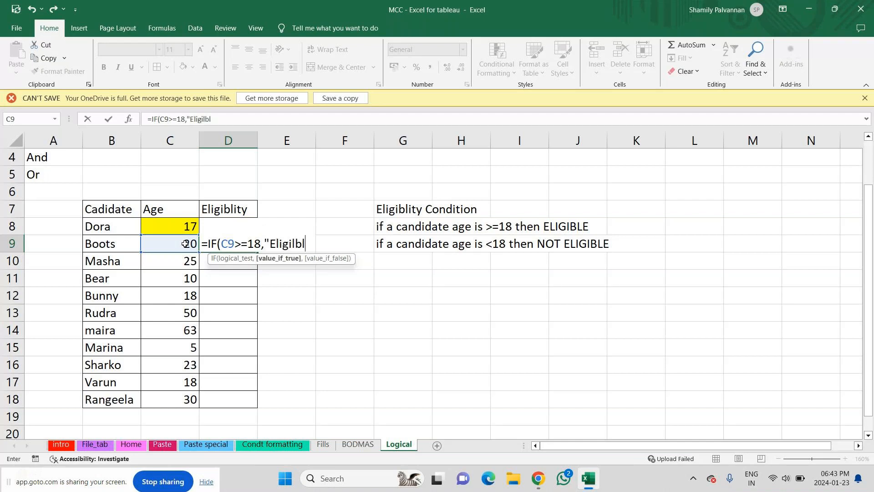
key("BackSpace")
key("BackSpace")
key("BackSpace")
type("ble\",")
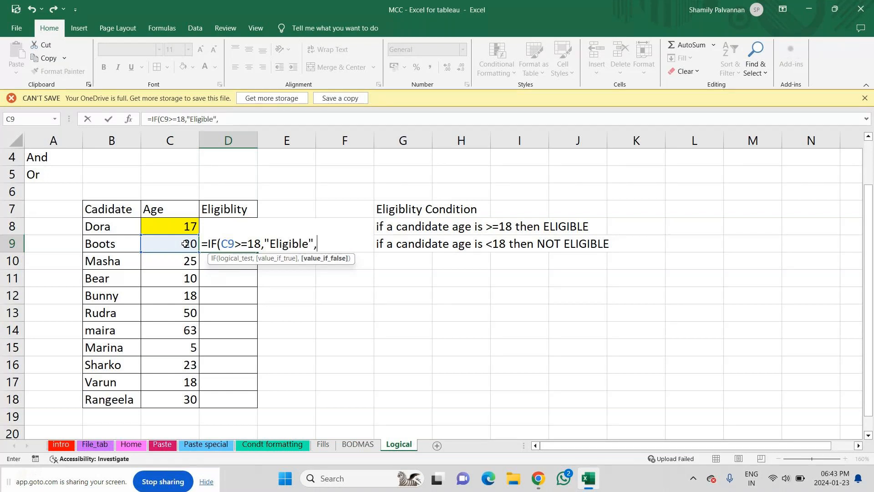
type("\"Not Eligible")
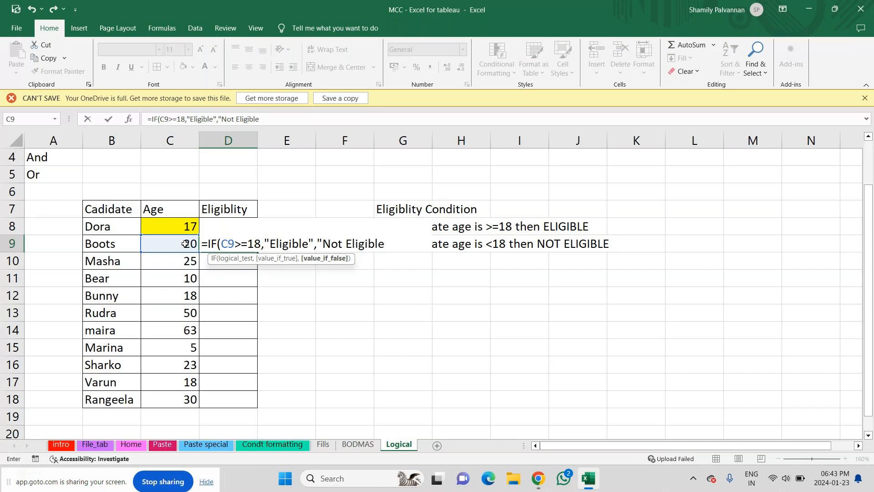
type("\")")
key("Return")
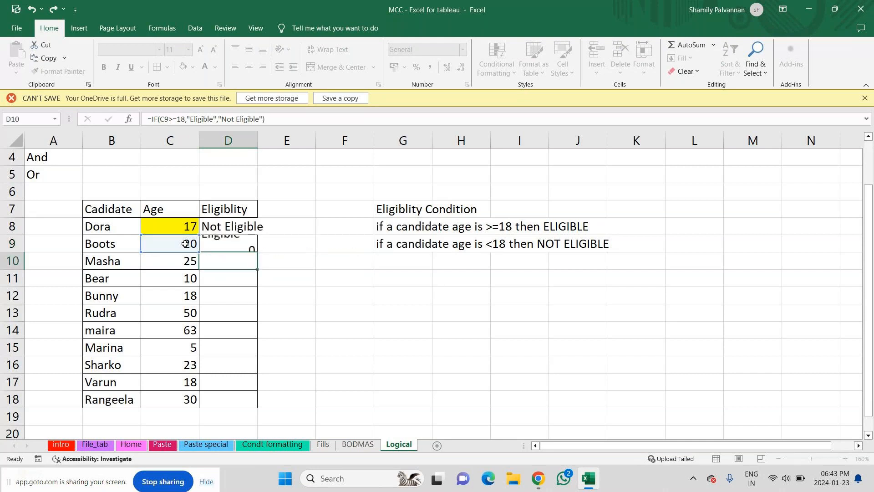
Change the second candidate's age in C9 to 18 to test the eligibility formula.
left_click(182, 244)
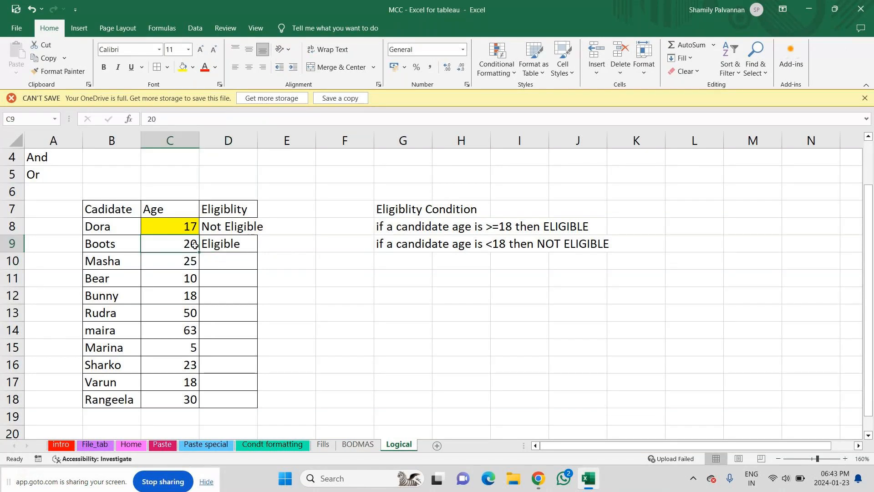
double_click(196, 245)
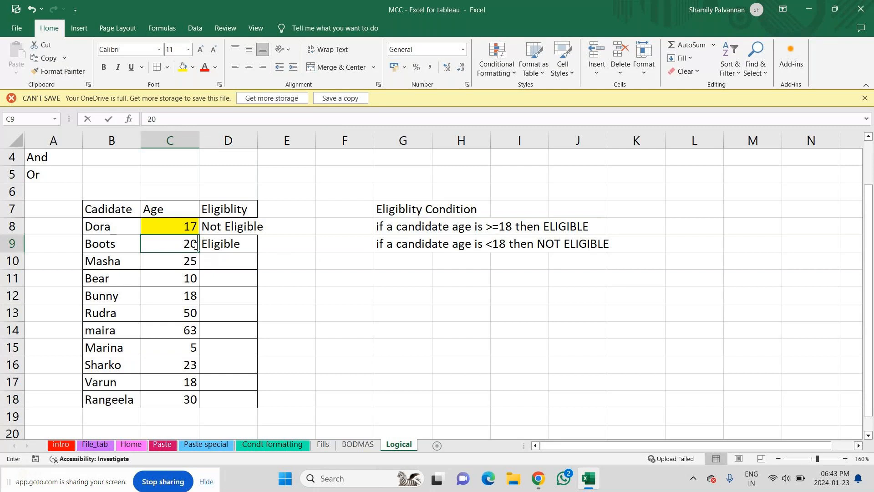
key("BackSpace")
key("BackSpace")
type("18")
key("Return")
Set the age in C9 to 17 to test the formula just below the threshold.
left_click(195, 246)
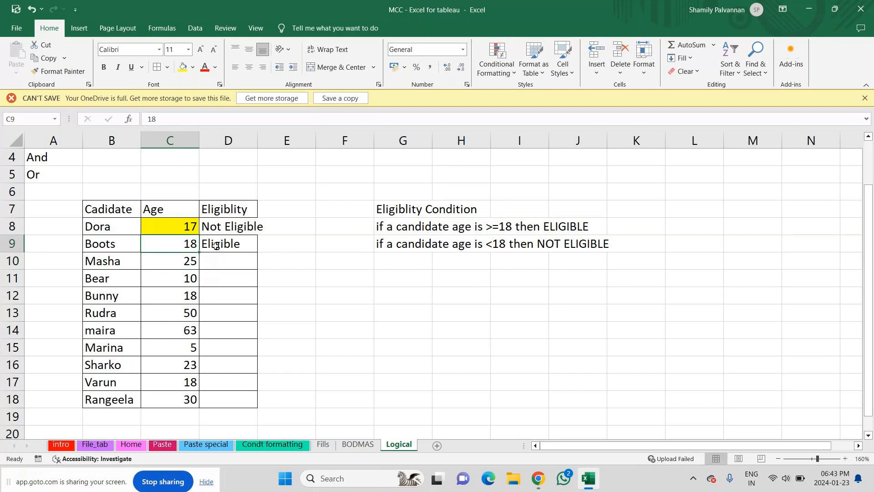
double_click(216, 245)
type("17")
key("ctrl+Return")
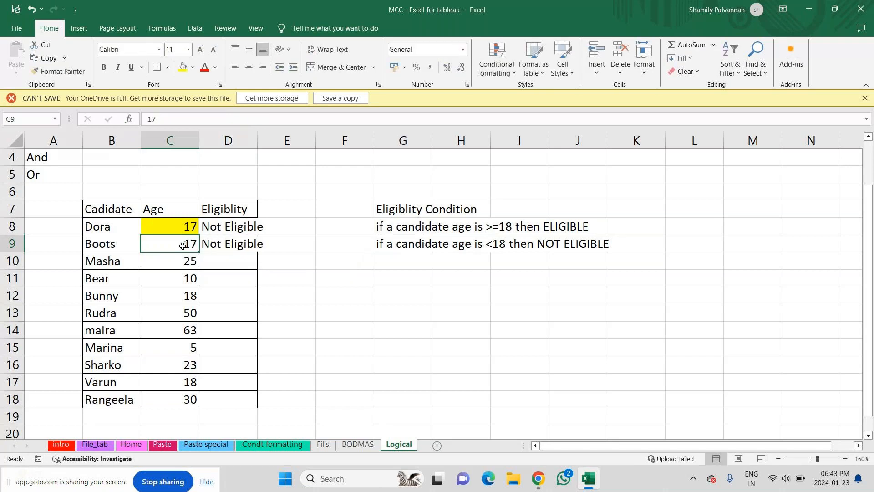
Set the age in C9 to 18 again and then to 20 to recheck the formula.
double_click(183, 246)
key("BackSpace")
type("8")
key("Return")
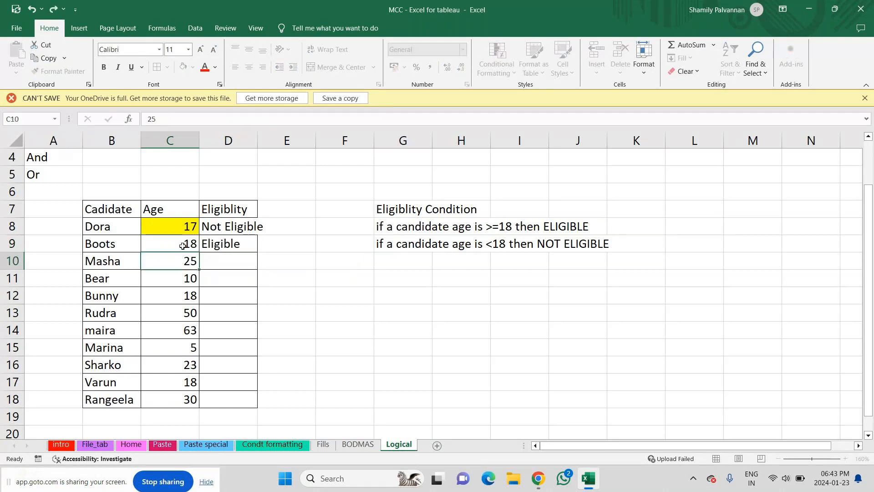
left_click(183, 246)
type("20")
key("Return")
Set the age in C9 to 1 to test the formula with a very low age.
left_click(183, 246)
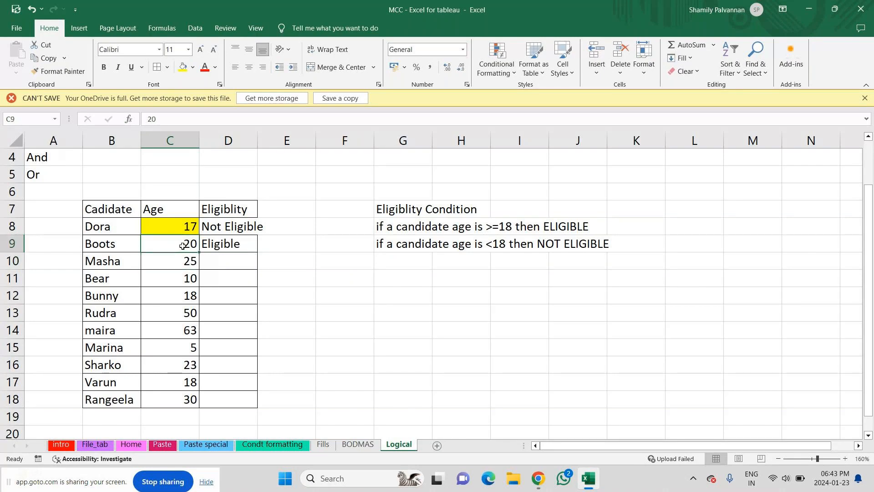
type("20")
key("BackSpace")
key("BackSpace")
type("1")
key("Return")
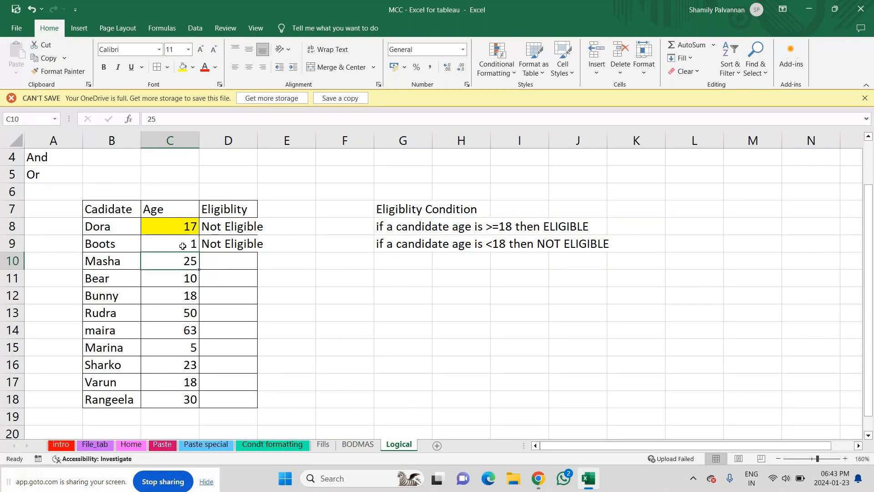
Set the second candidate's age in C9 back to 20.
left_click(183, 246)
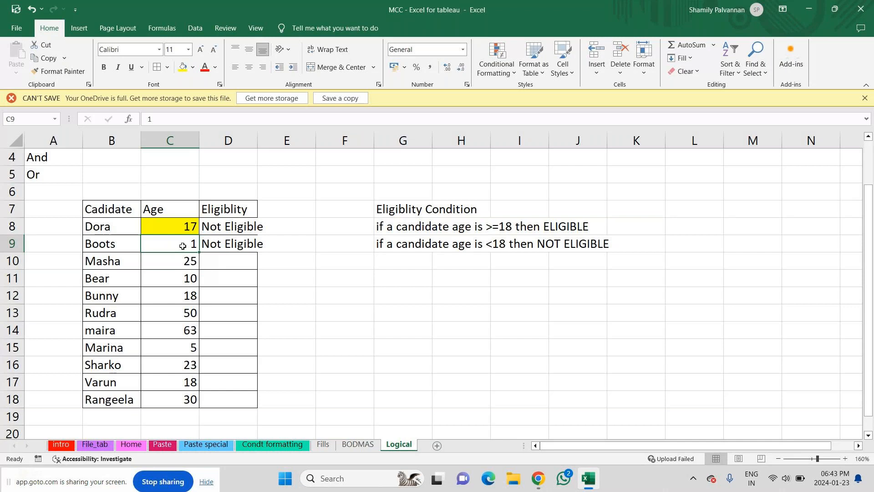
type("18")
key("BackSpace")
key("BackSpace")
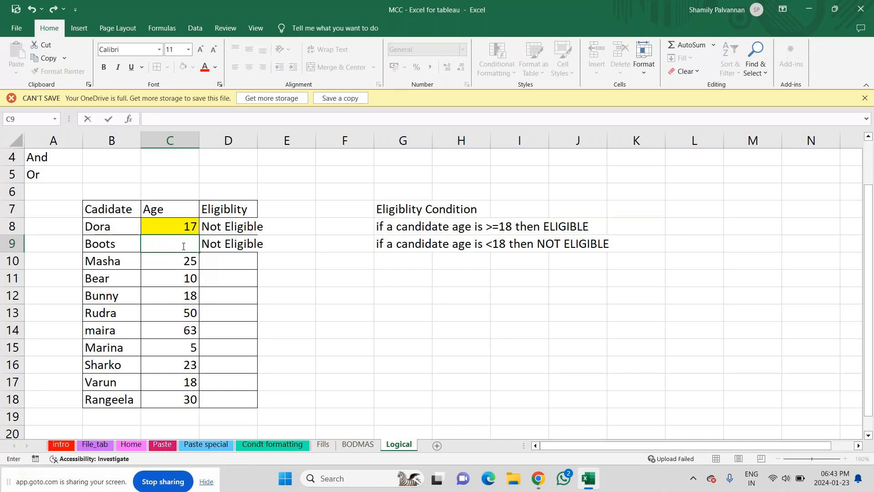
type("20")
key("ctrl+Return")
Copy the IF formula from D9 down through D18 for the remaining candidates.
left_click(229, 244)
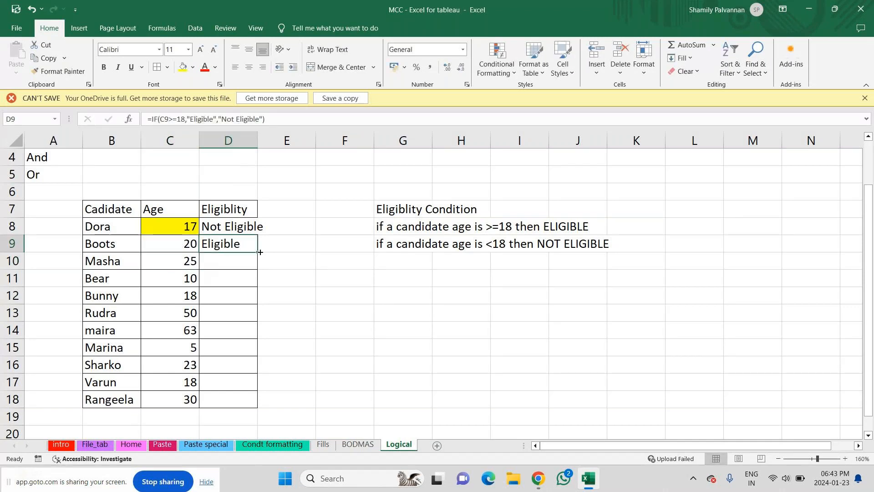
left_click_drag(258, 252, 258, 403)
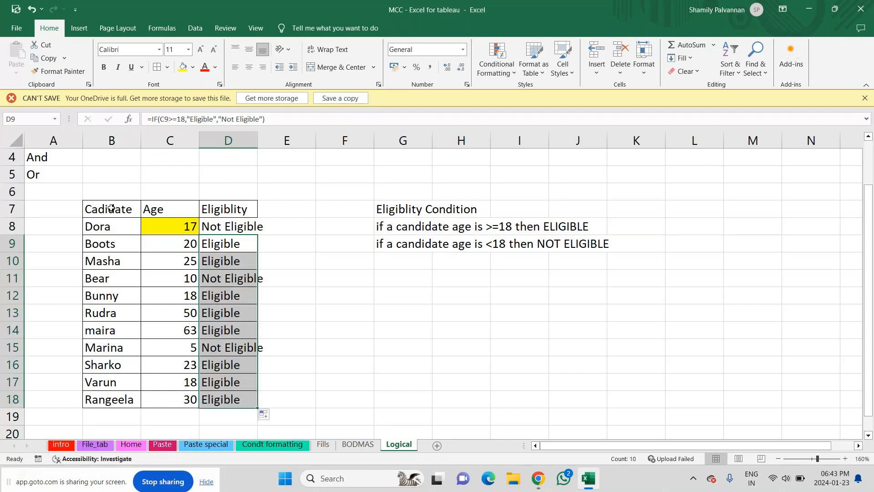
Fill the header cells B7:D7 with light blue and autofit the width of column D.
left_click_drag(111, 208, 246, 209)
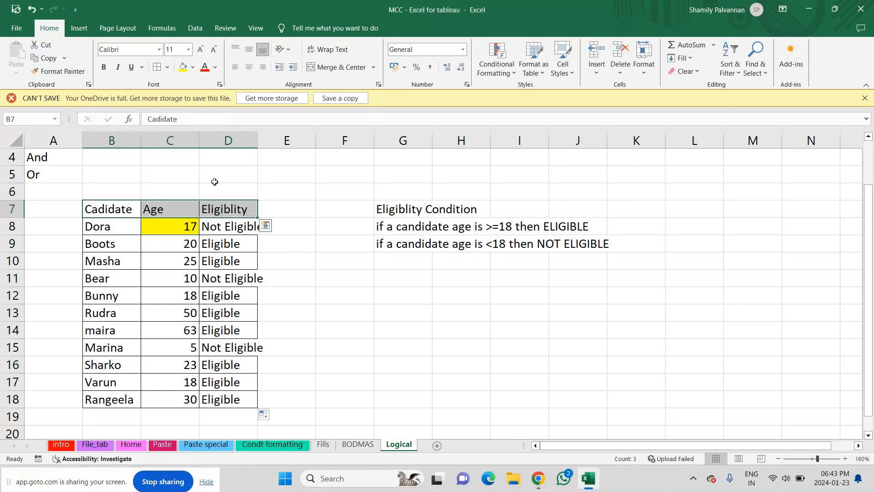
left_click(193, 68)
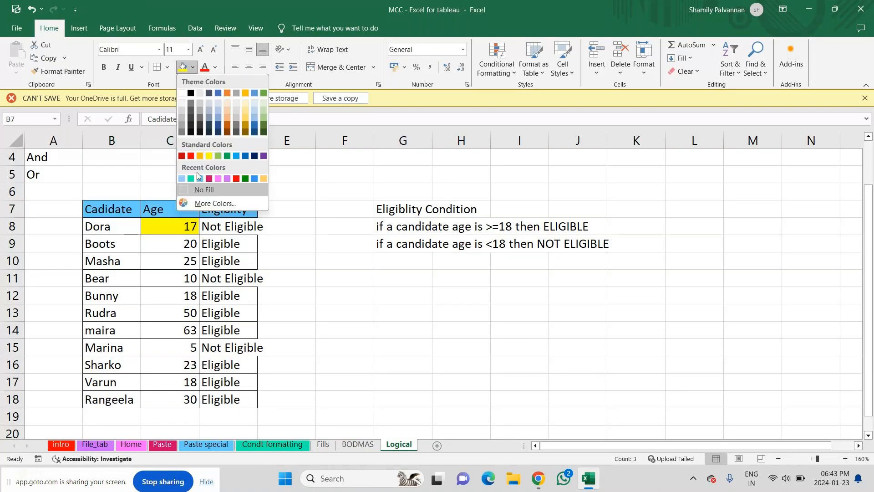
left_click(198, 177)
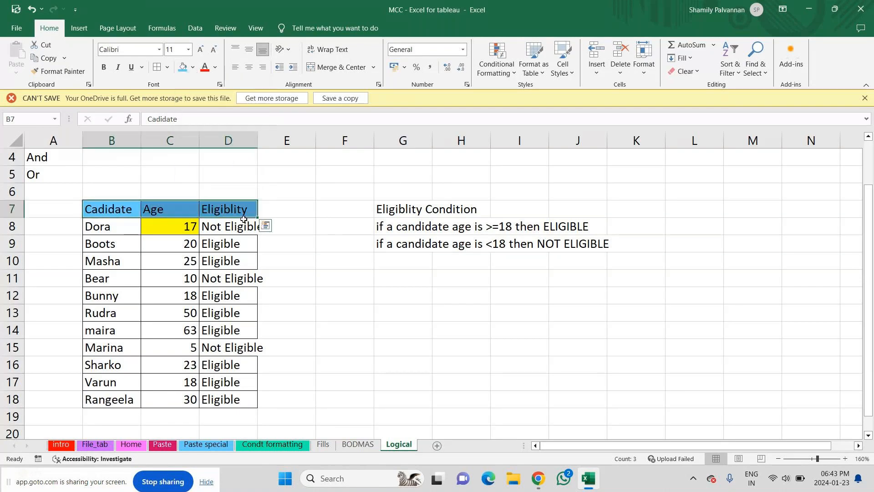
double_click(258, 141)
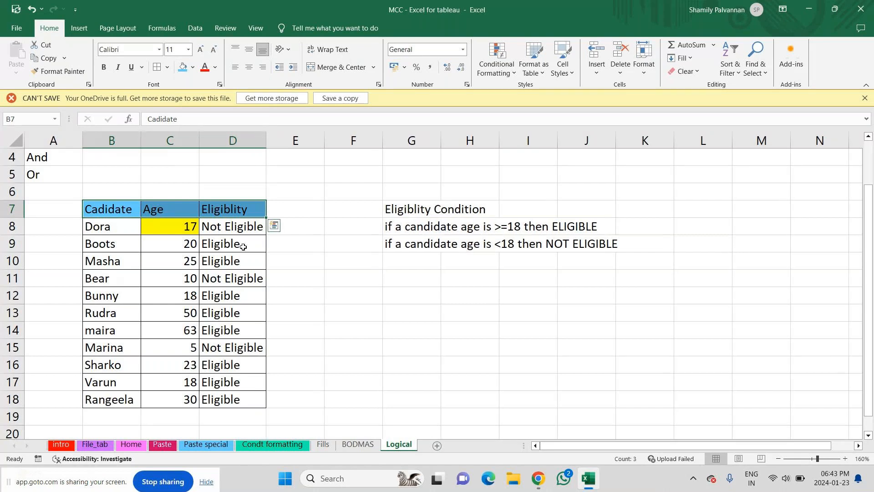
Open the IF formula in D9 to inspect its arguments.
left_click(242, 245)
double_click(241, 244)
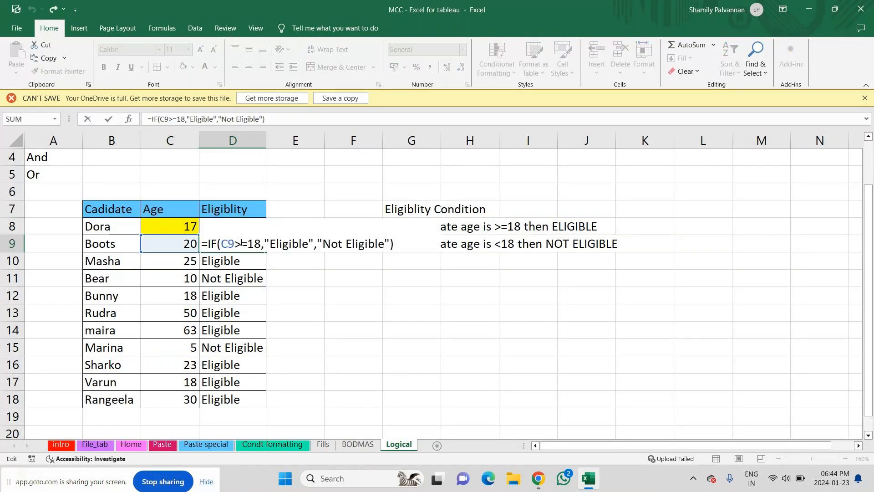
Switch to the GoTo meeting in Chrome and turn off the microphone.
key("alt+Tab")
key("alt+Tab")
key("alt+Tab")
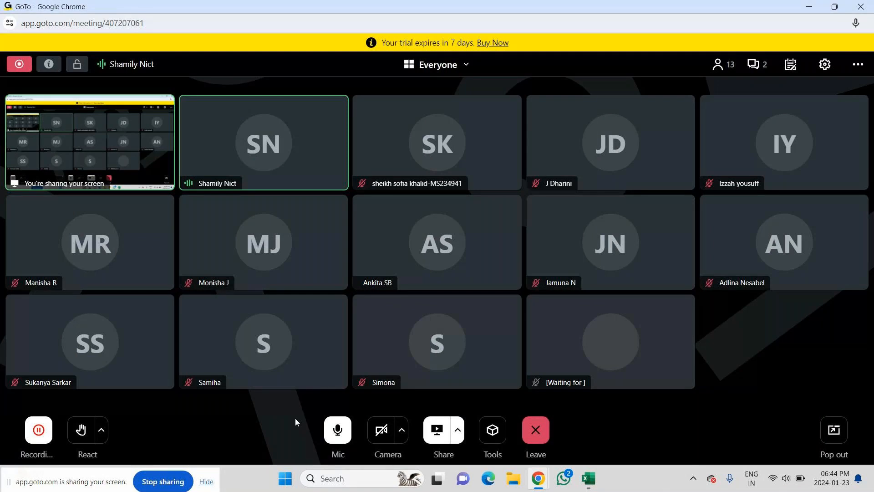
left_click(338, 430)
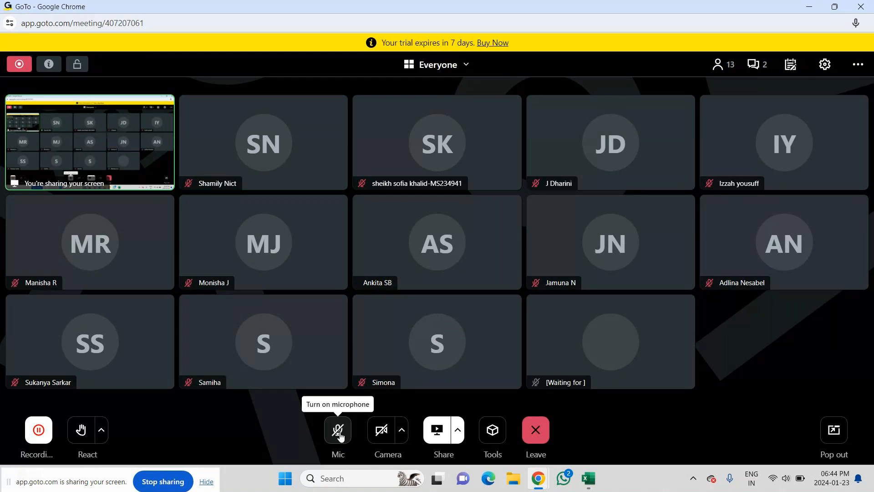
Switch from the GoTo meeting back to the Excel workbook.
key("alt+Tab")
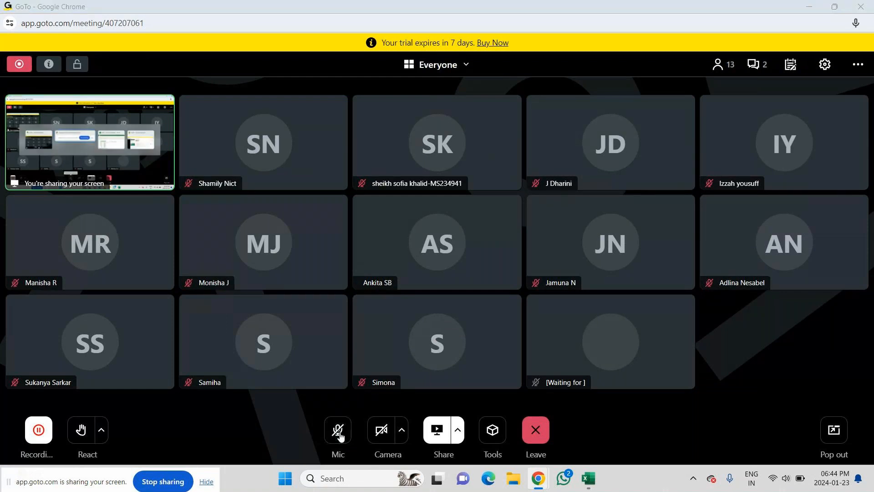
key("alt+Tab")
key("Tab")
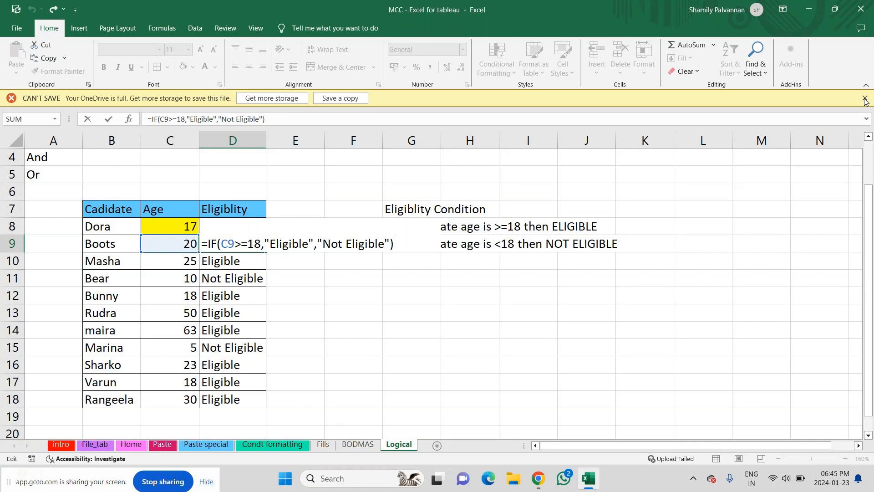
Switch to the GoTo meeting in Chrome, check its chat messages and close the chat.
key("alt+Tab")
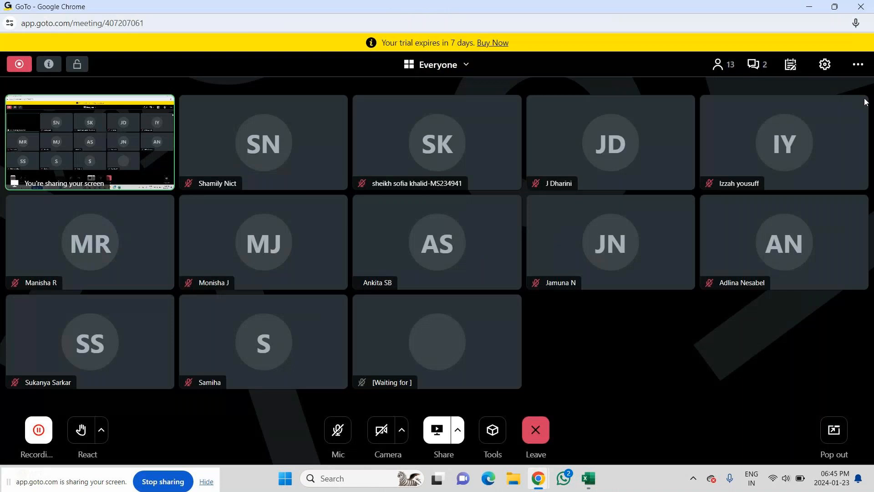
left_click(752, 66)
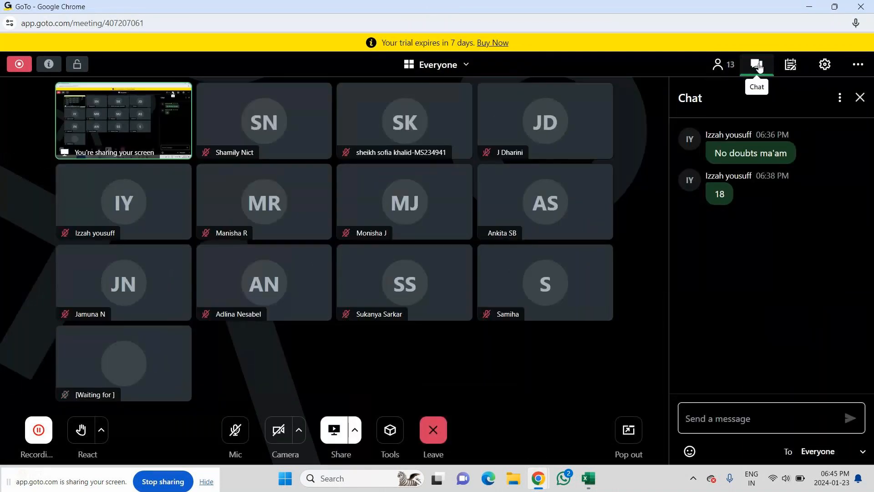
left_click(757, 65)
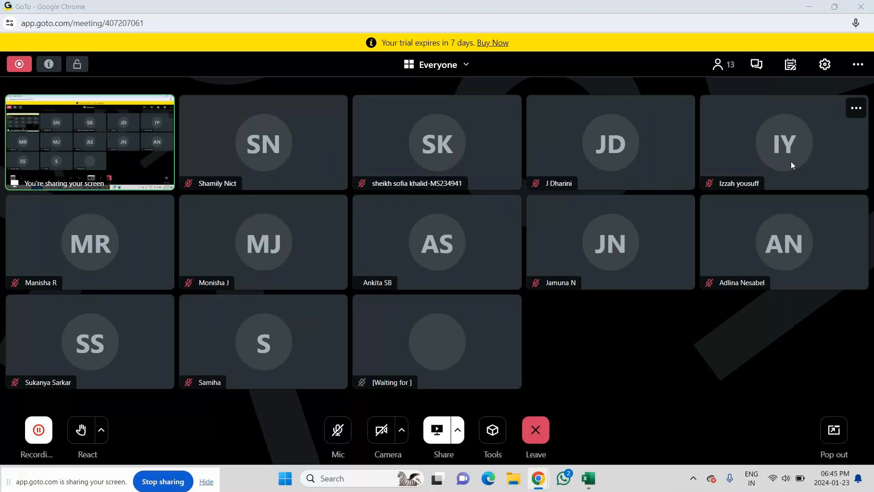
Return to the Excel workbook and exit editing of the IF formula in D9.
key("alt+Tab")
key("alt+Tab")
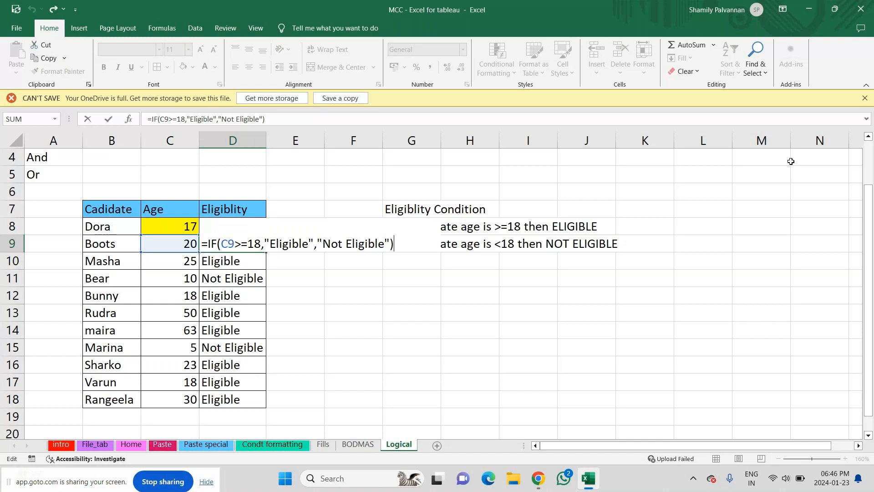
left_click(791, 161)
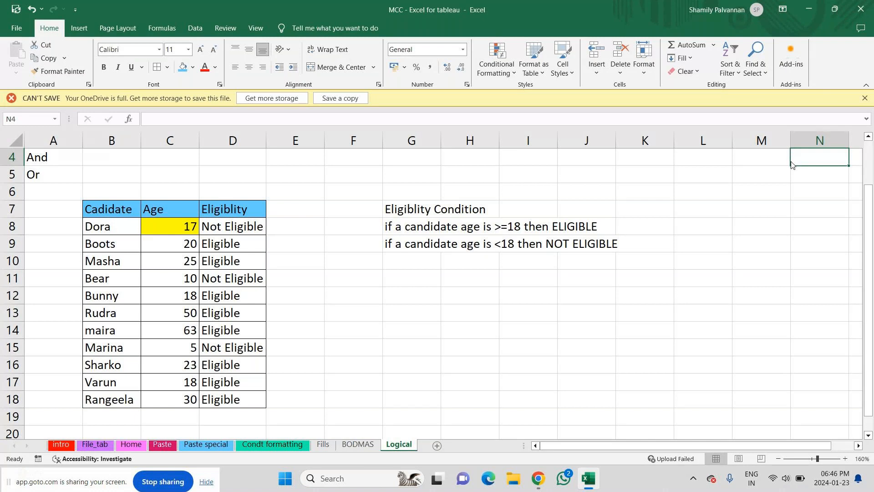
Turn on the microphone in the GoTo meeting and return to the Excel workbook.
key("alt+Tab")
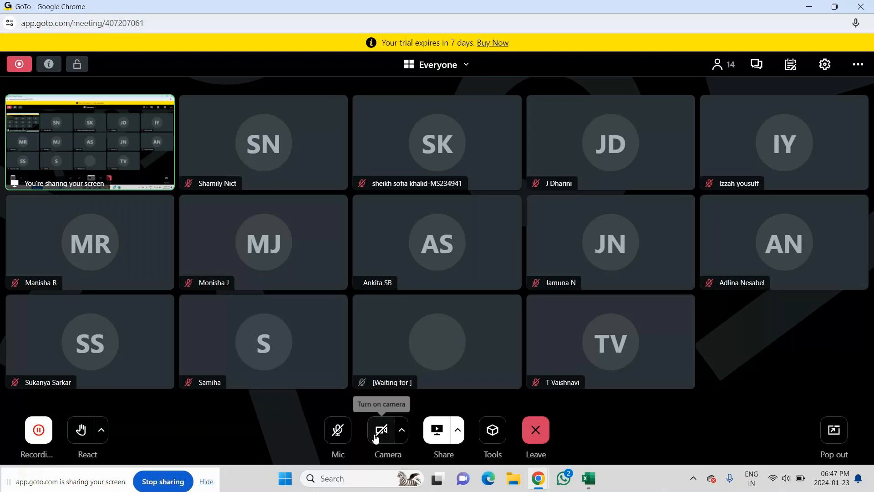
left_click(343, 434)
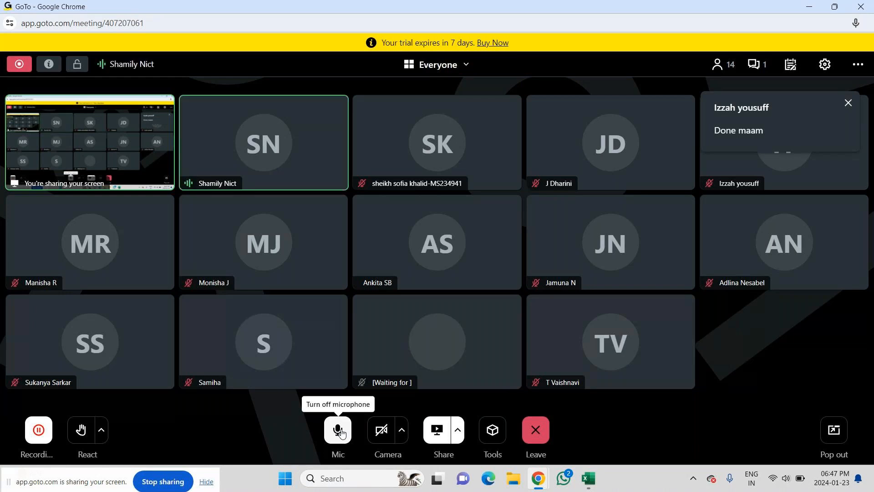
key("alt+Tab")
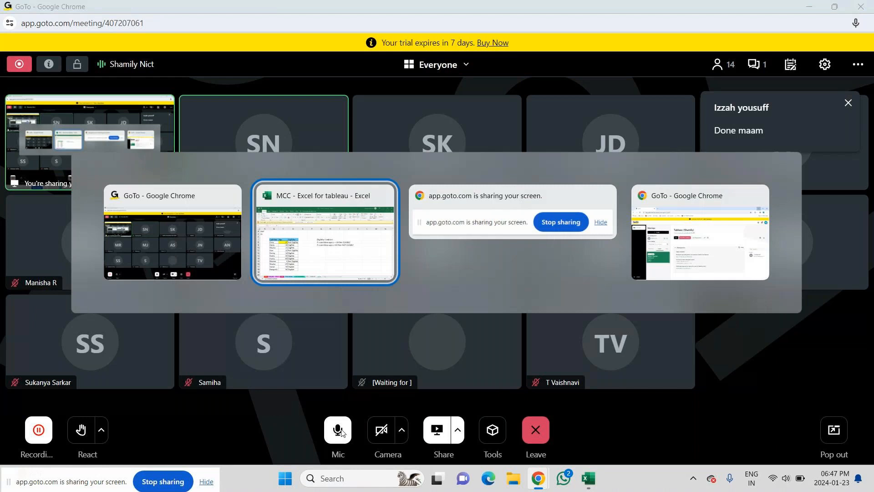
key("Down")
key("Down")
key("Down")
key("Down")
key("Down")
key("Down")
key("Down")
key("Down")
key("Down")
key("Down")
key("Down")
key("Down")
key("Down")
key("Down")
key("Down")
key("Down")
key("Down")
key("Down")
key("Down")
key("Down")
key("Down")
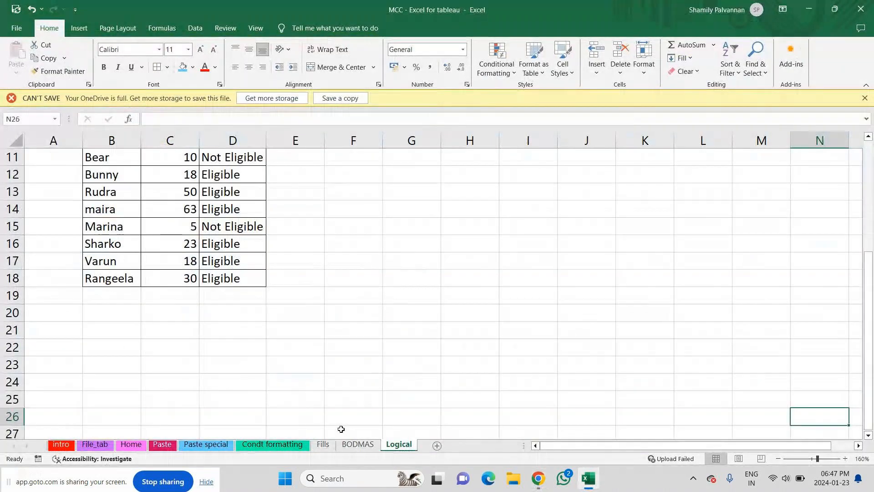
key("Up")
key("Up")
key("Up")
key("Up")
key("Up")
key("Up")
key("Up")
key("Up")
key("Up")
key("Up")
key("Up")
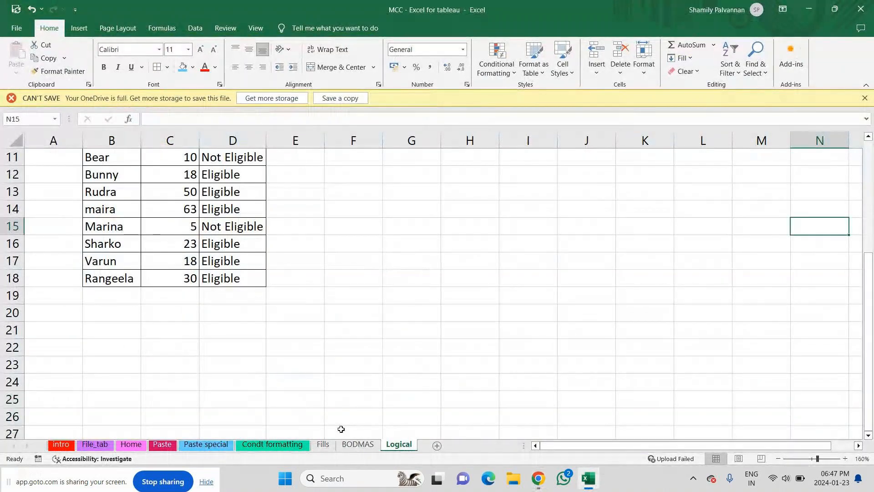
key("Up")
key("Up")
key("Up")
key("Up")
key("Up")
key("Up")
key("Up")
key("Up")
key("Up")
key("Up")
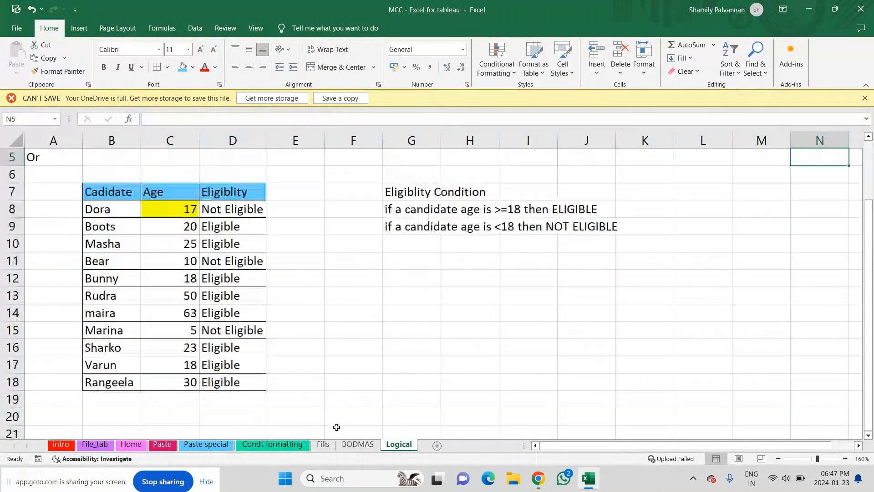
Copy the candidate column B7:B18, including its header, to the empty area starting at B22.
left_click_drag(103, 196, 102, 385)
key("ctrl+c")
key("Down")
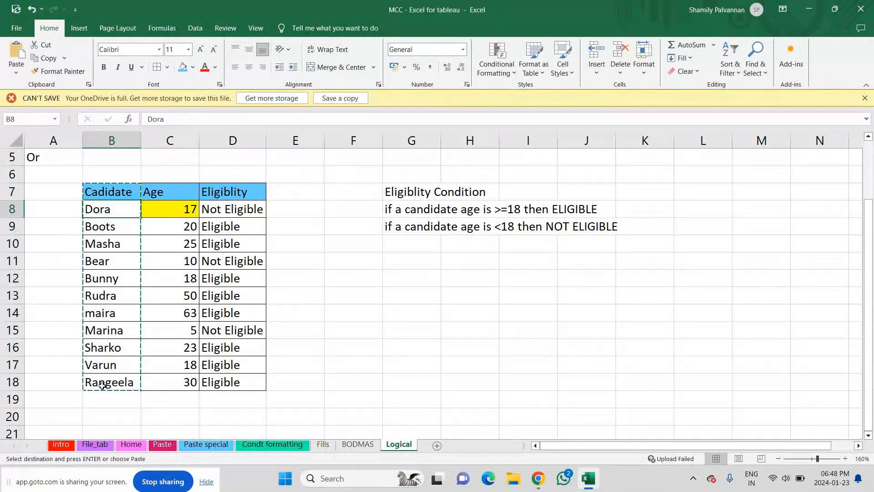
key("Down")
key("Down")
key("Down")
key("Down")
key("Down")
key("Down")
key("Down")
key("Down")
key("Down")
key("Down")
key("Down")
key("Down")
key("Down")
key("Down")
key("Down")
key("Down")
key("Up")
key("Up")
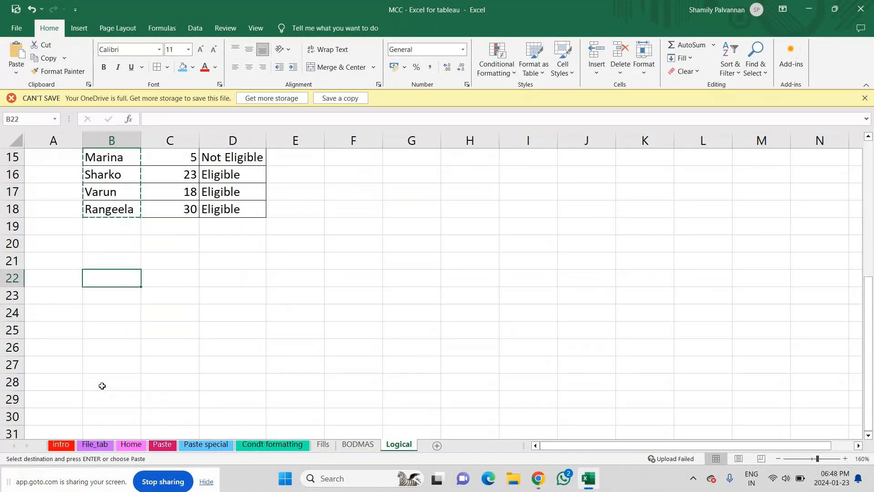
key("ctrl+v")
Enter the headers Qualification in C22 and Shortlisted in D22 beside the copied candidate list.
key("Right")
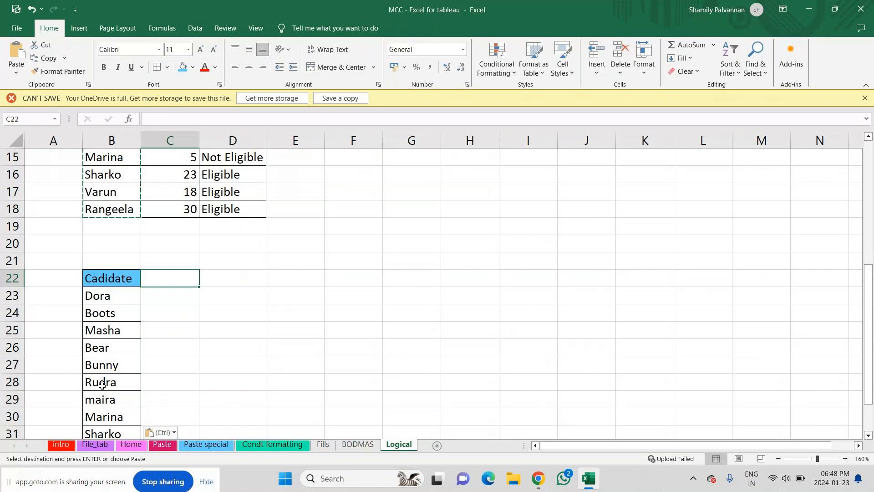
type("Quali")
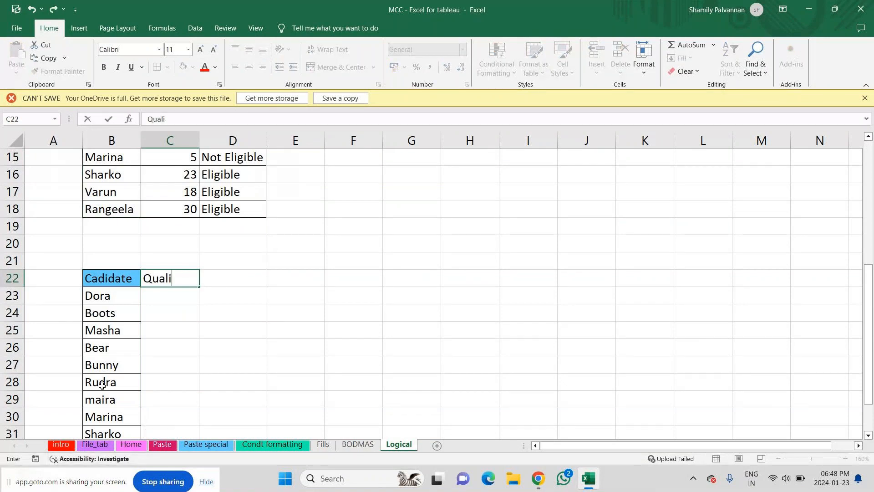
type("fication")
key("Return")
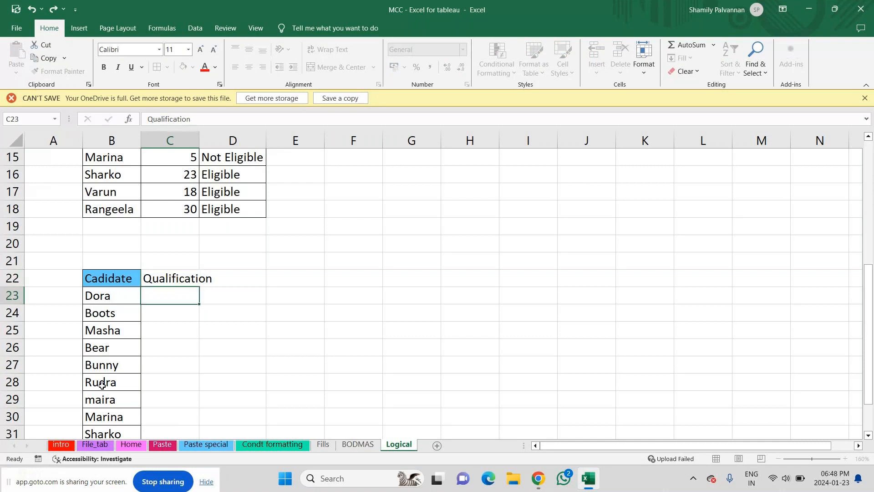
key("Up")
key("Right")
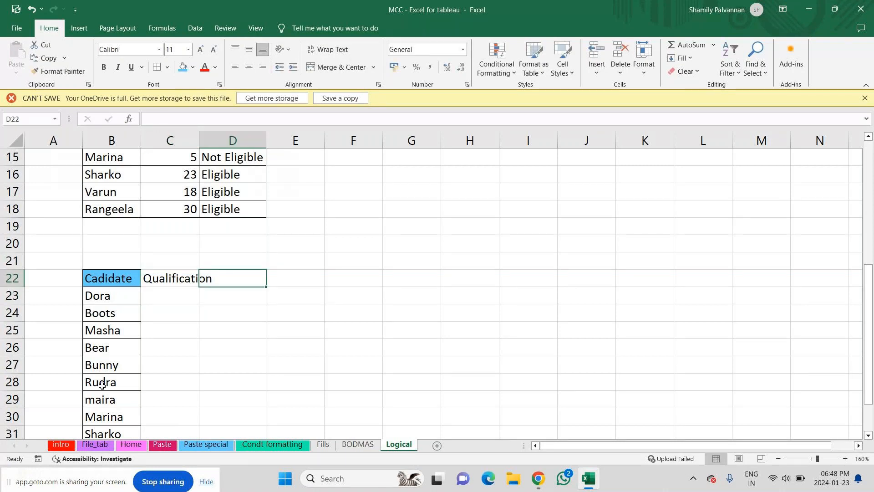
type("Shortl")
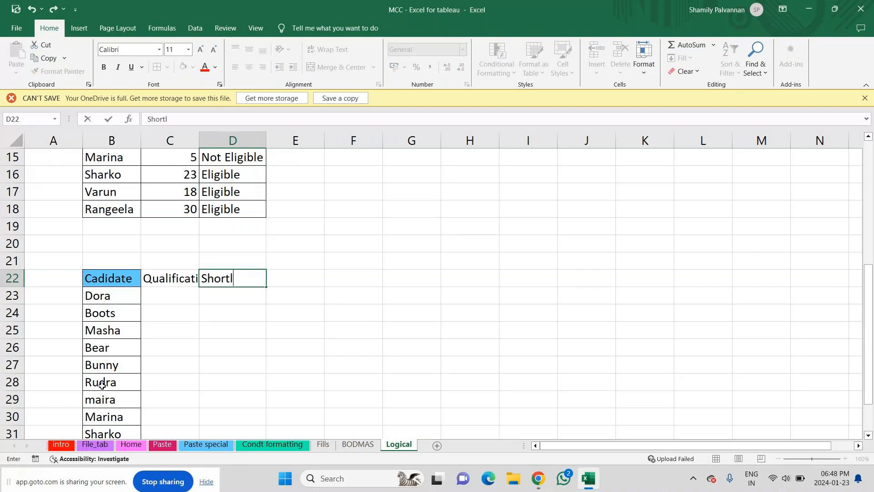
type("isted")
key("Return")
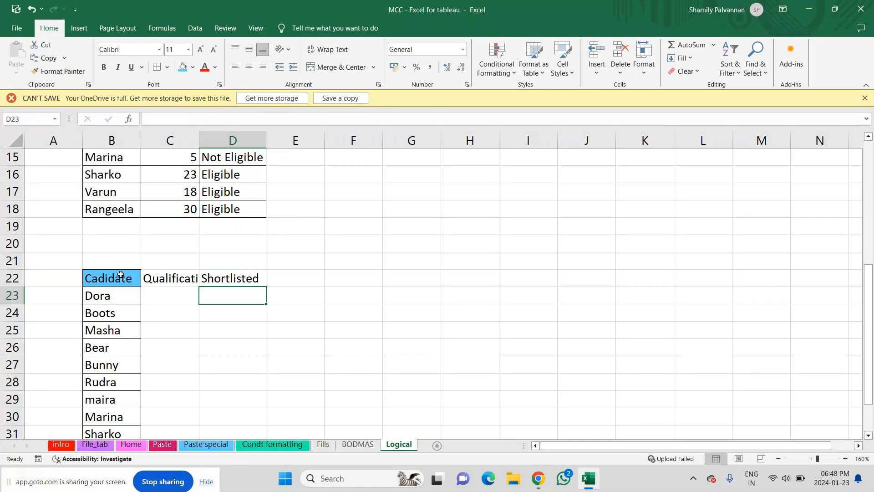
Apply borders to all cells of the new table, B22:D33.
left_click_drag(121, 275, 114, 346)
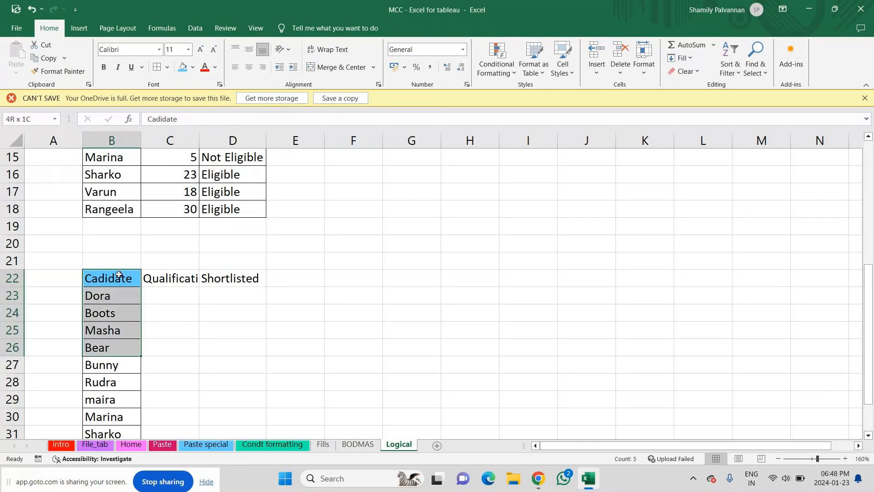
left_click_drag(119, 274, 114, 423)
key("shift+Right")
key("shift+Right")
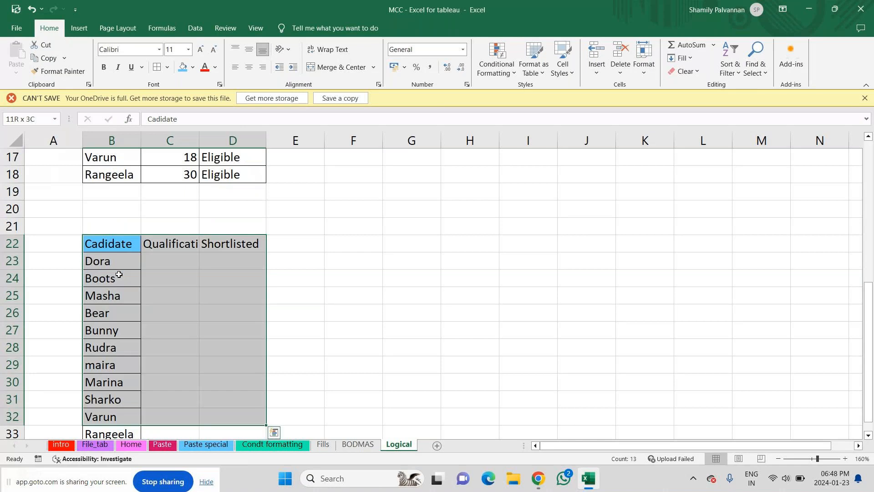
key("shift+Down")
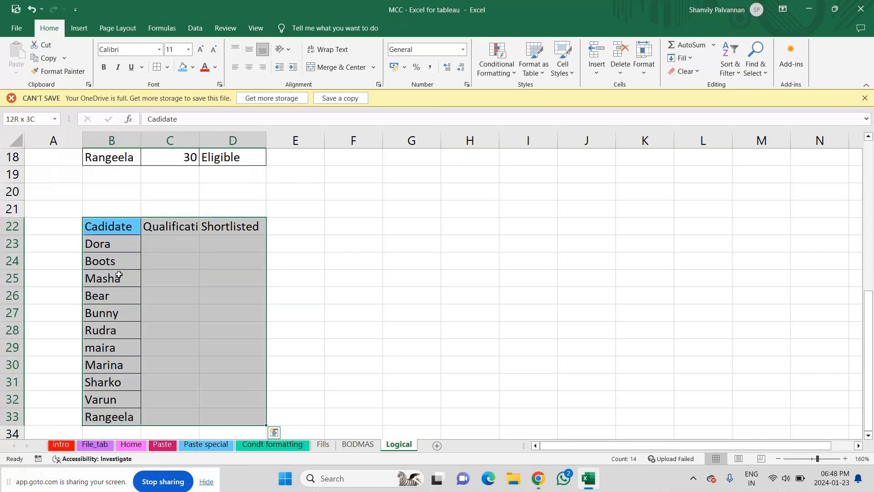
left_click(158, 71)
Enter the qualifications B.Com, B.sc and BBA for the first three candidates in C23:C25.
left_click(176, 239)
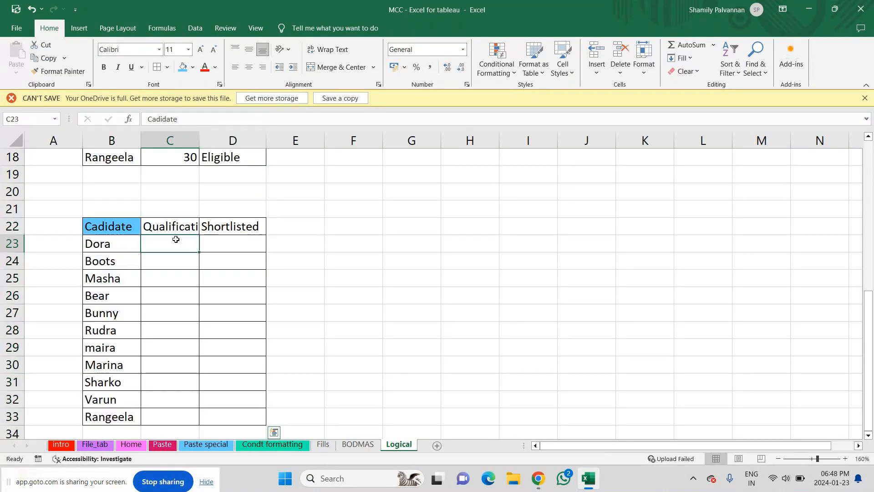
type("B.CO")
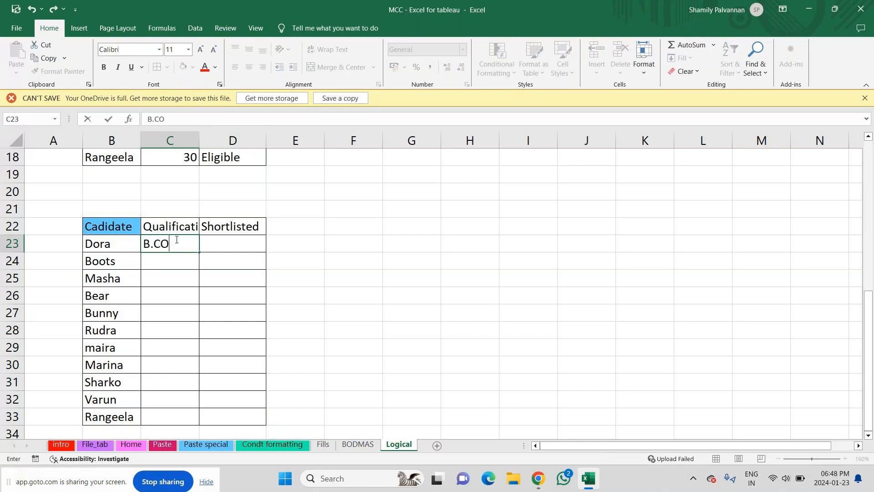
key("BackSpace")
key("BackSpace")
key("Caps_Lock")
key("Caps_Lock")
type("Co")
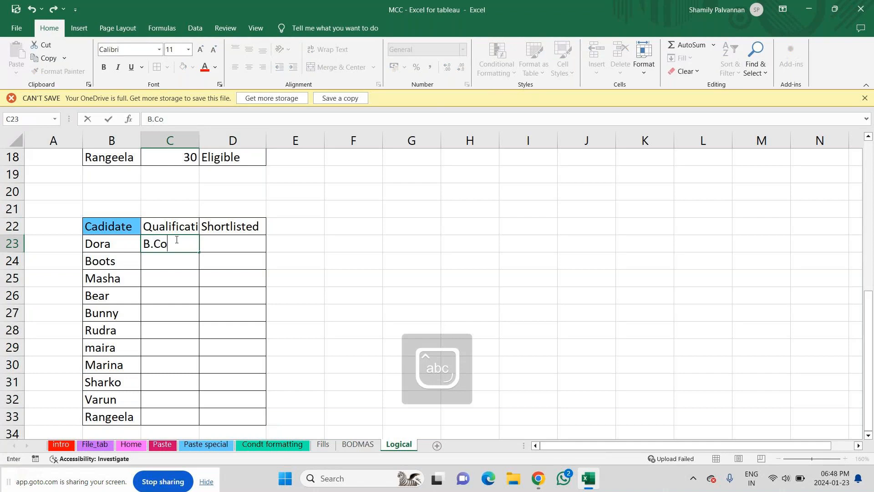
type("m")
key("Return")
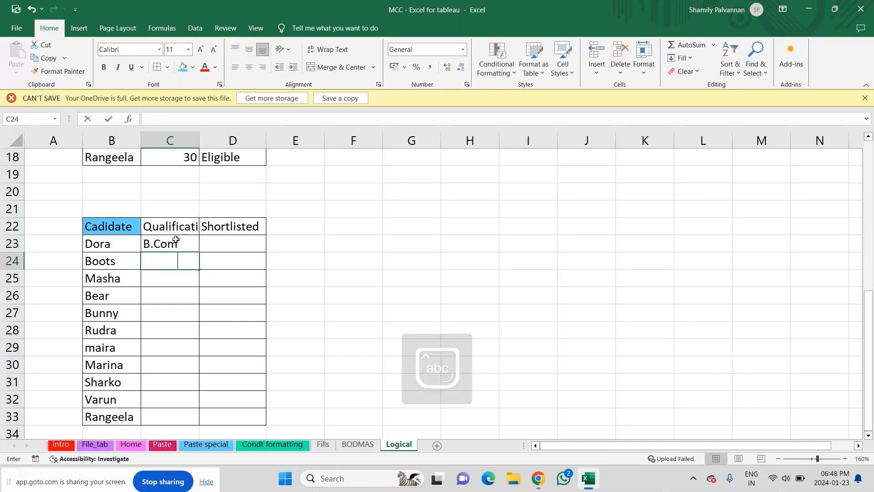
type("B.sc")
key("Return")
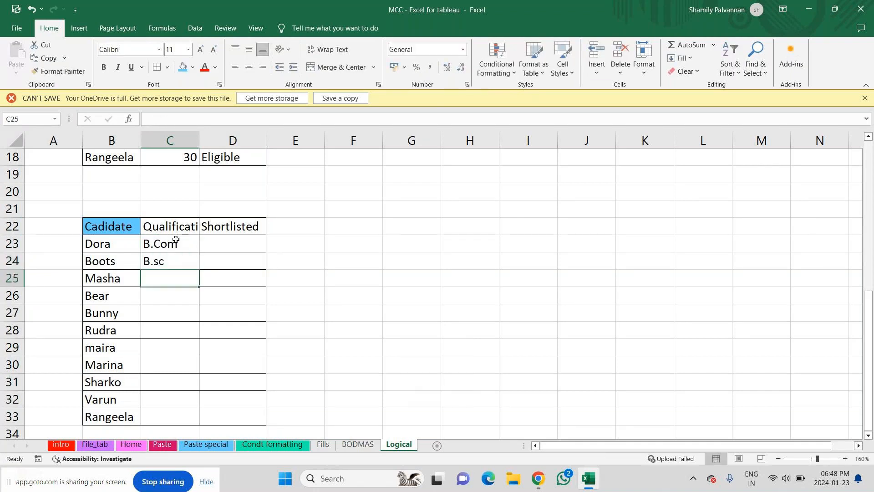
type("B")
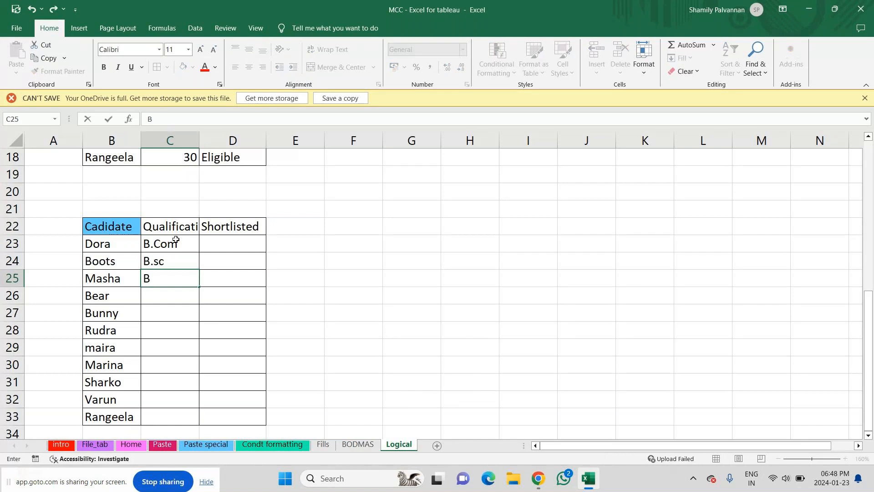
type("BA")
Copy the three qualifications in C23:C25 and paste them repeatedly at C26, C29 and C32.
left_click(171, 241)
key("shift+Down")
key("shift+Down")
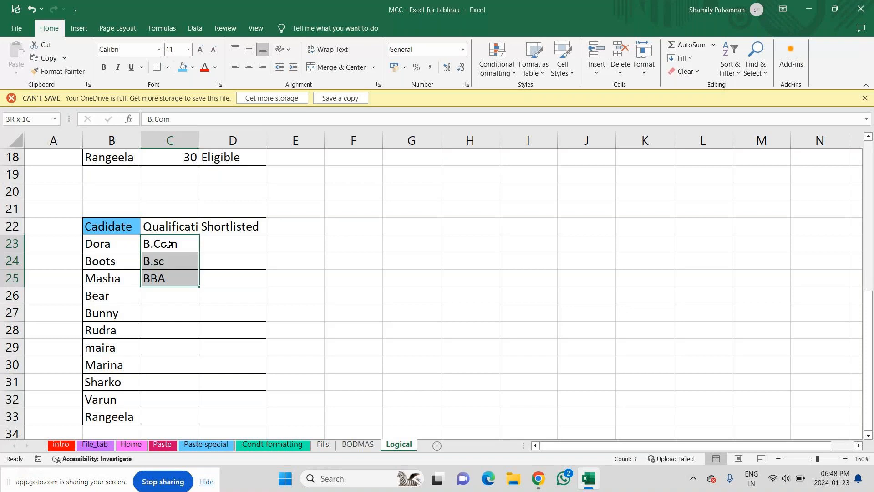
key("ctrl+c")
key("Down")
key("Down")
key("Down")
key("Down")
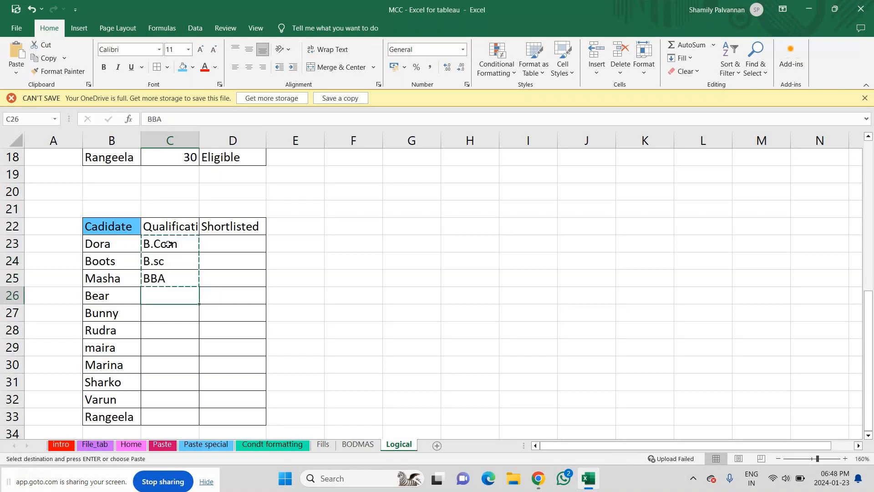
key("Up")
key("ctrl+v")
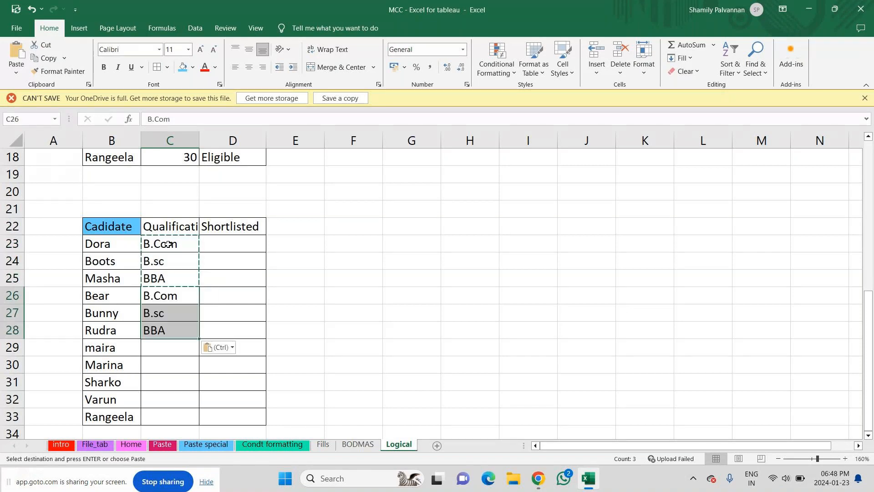
key("Down")
key("Down")
key("Down")
key("ctrl+v")
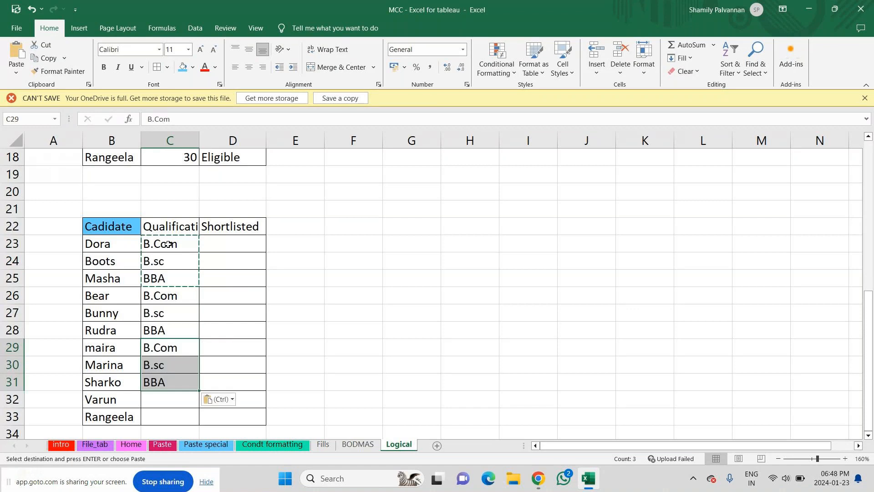
key("Down")
key("Down")
key("Down")
key("ctrl+v")
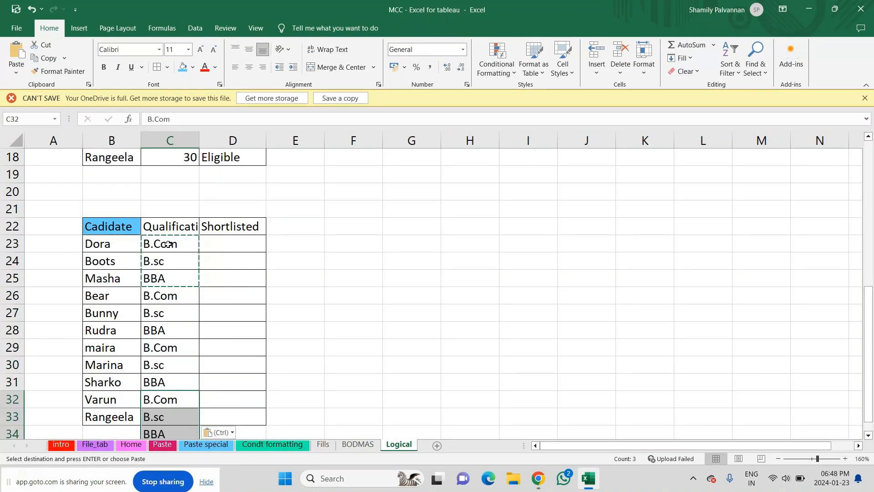
Clear the surplus qualification in C34 below the table and change the last candidate's qualification in C33 to MBA.
key("Down")
key("Down")
key("Delete")
key("Up")
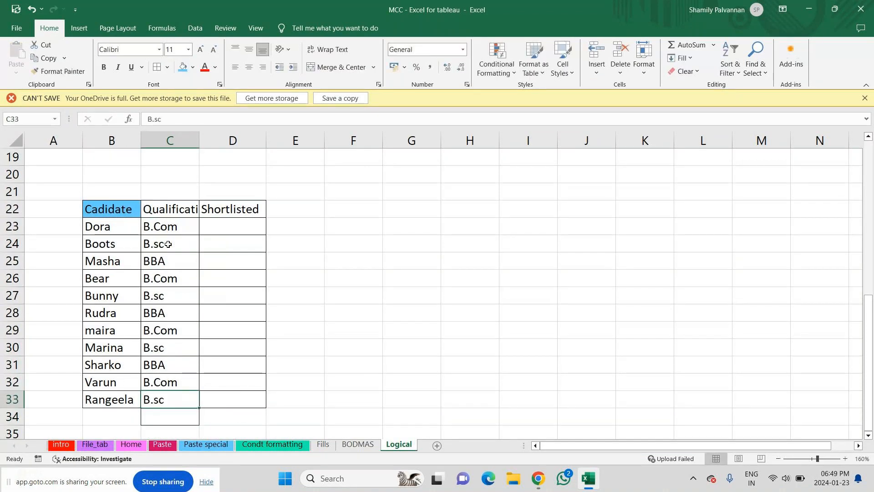
type("MB")
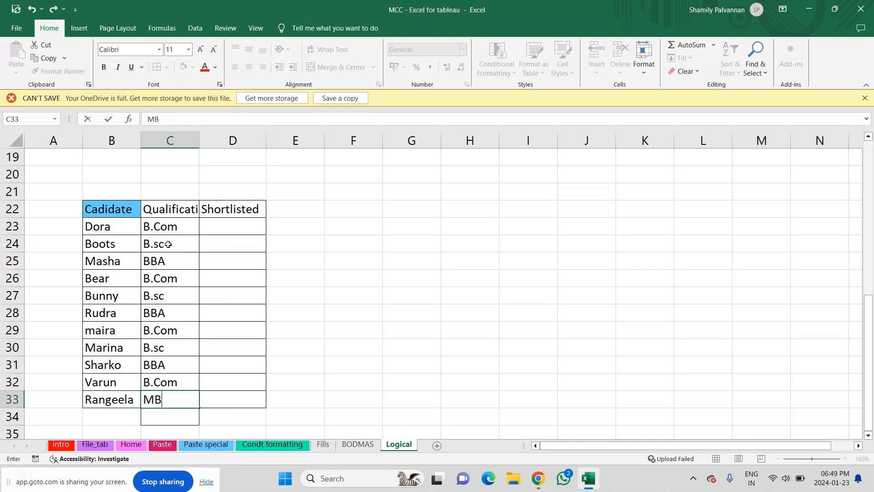
type("A")
key("Up")
Change the qualification in C30 to M.com.
key("Up")
key("Up")
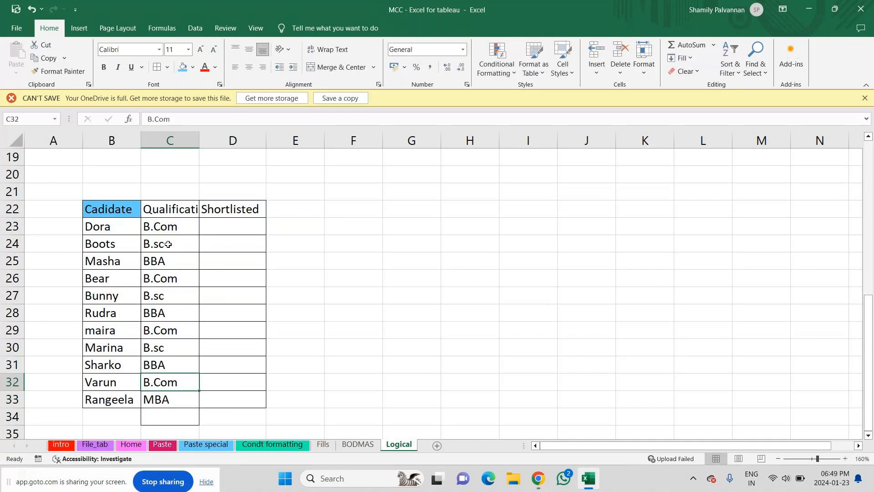
type("M")
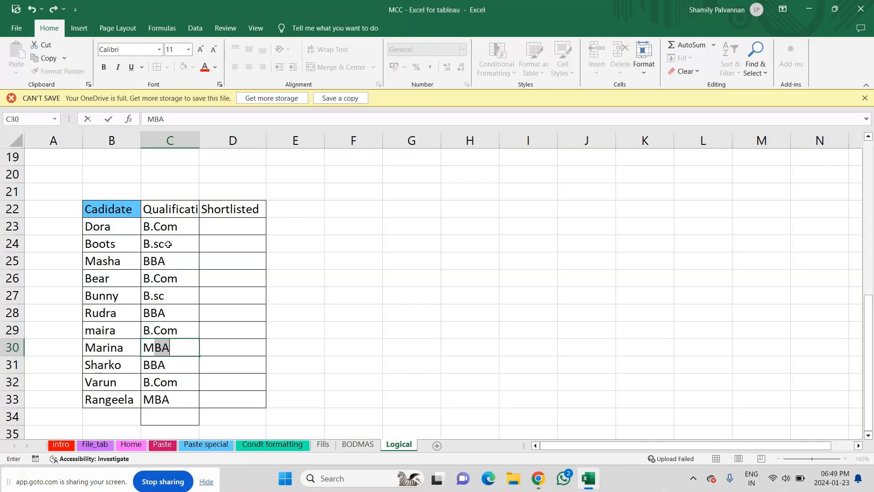
type(">co")
key("BackSpace")
key("BackSpace")
key("BackSpace")
key("BackSpace")
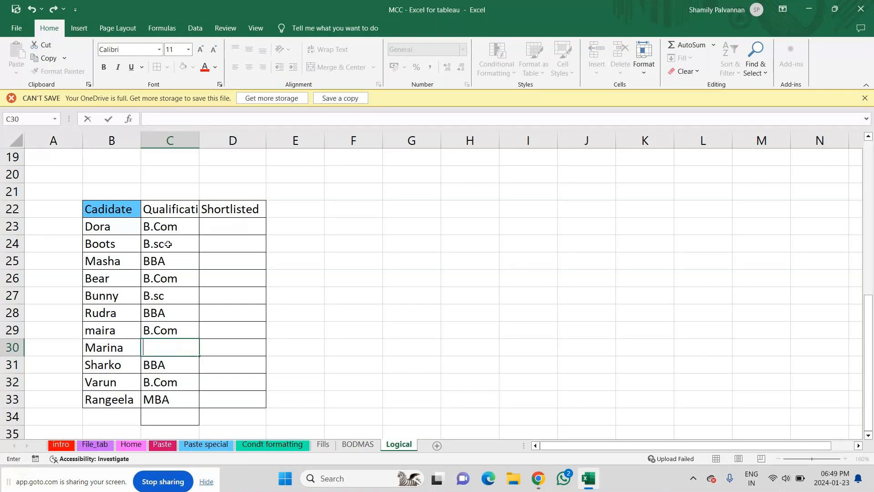
type("M.com")
key("Up")
Change the qualification in C28 to MA and the one in C27 to BA.
key("Up")
key("Up")
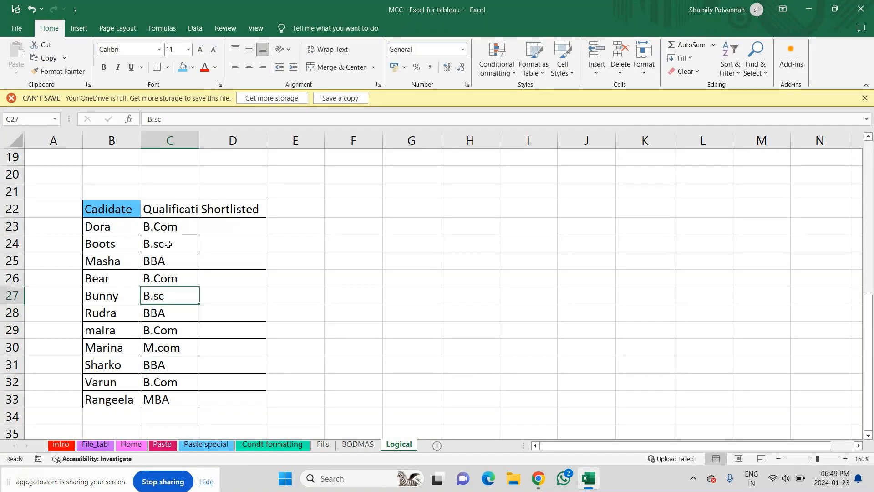
key("Down")
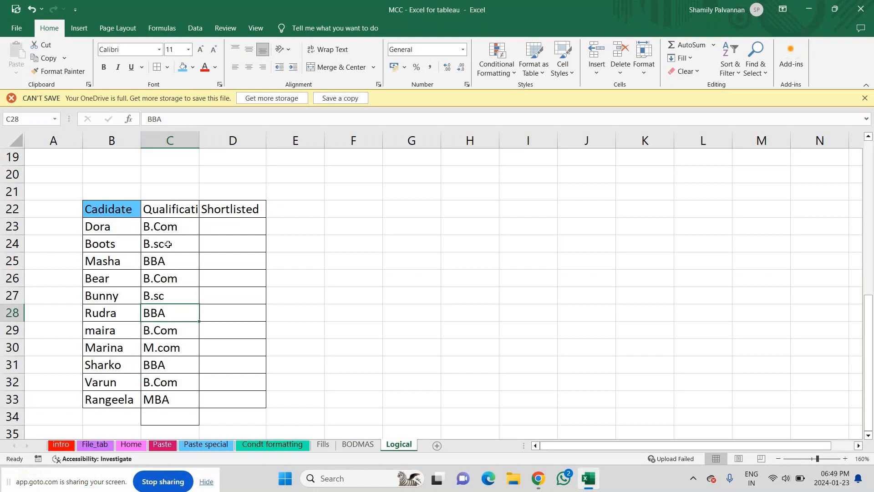
type("MA")
key("Up")
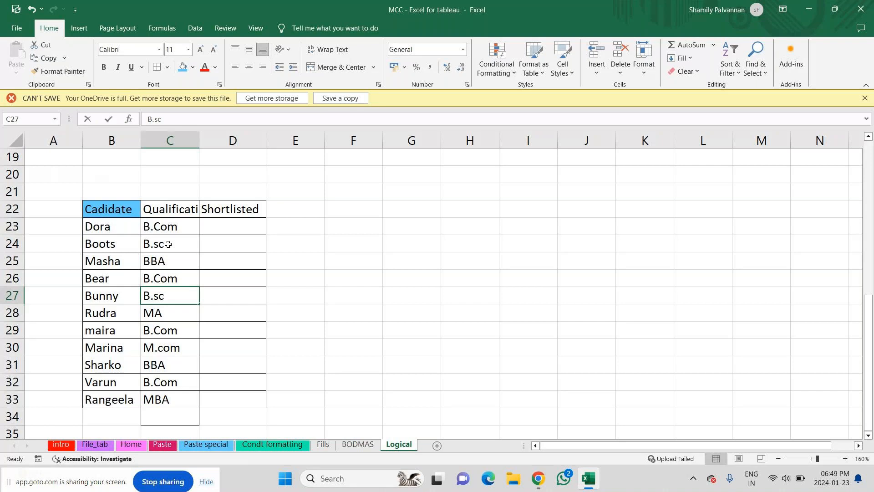
type("BA")
key("Up")
key("Up")
key("Up")
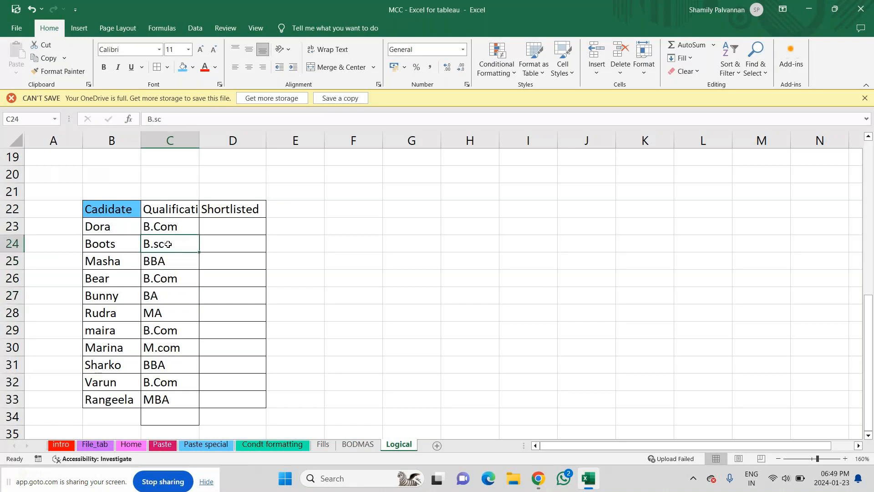
Fill the second table's header cells B22:D22 with the same blue as the Cadidate header.
left_click_drag(110, 209, 233, 207)
left_click(184, 68)
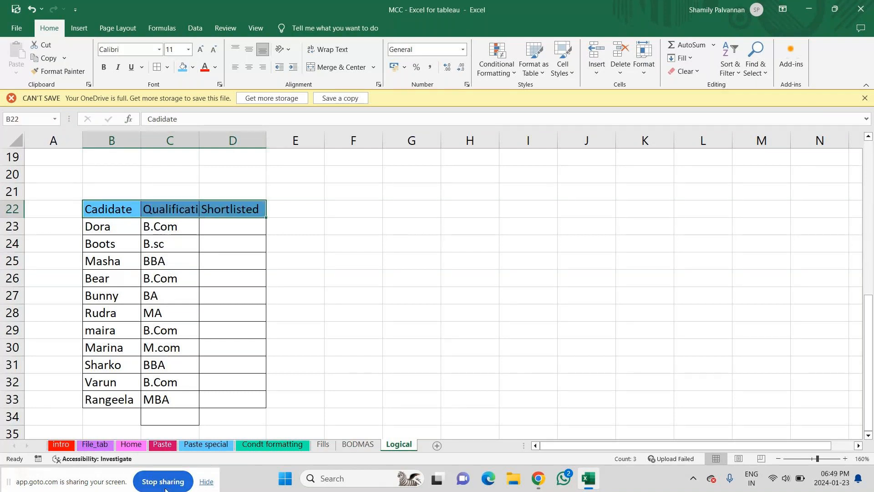
Remove the borders from the empty cell C34 and reapply all borders to the table's last row, B33:D33.
left_click(168, 416)
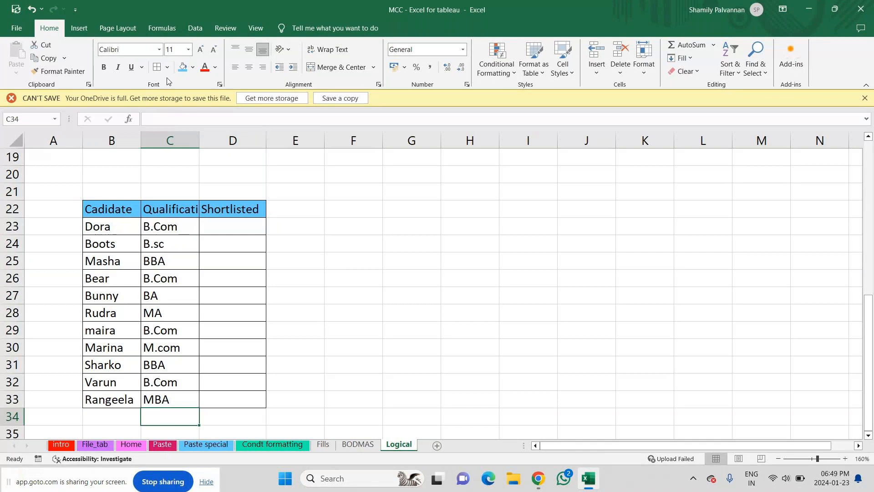
left_click(167, 67)
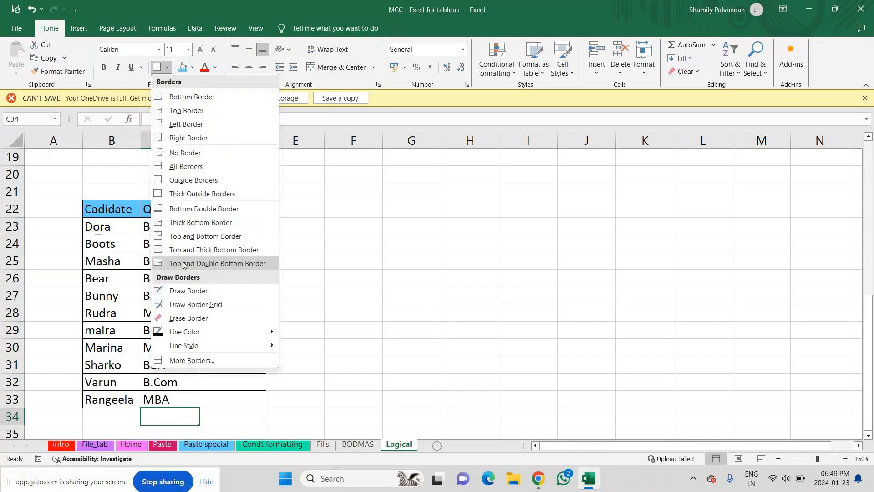
left_click(173, 153)
left_click(129, 398)
left_click_drag(129, 398, 214, 402)
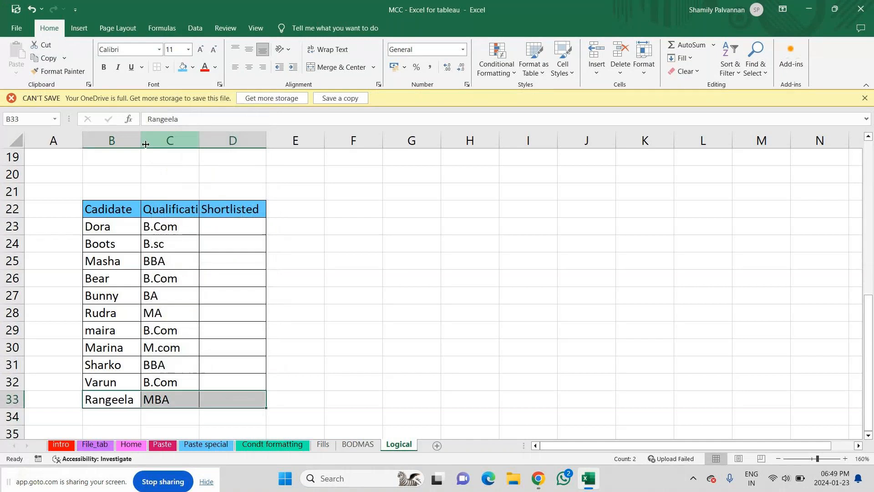
left_click(167, 67)
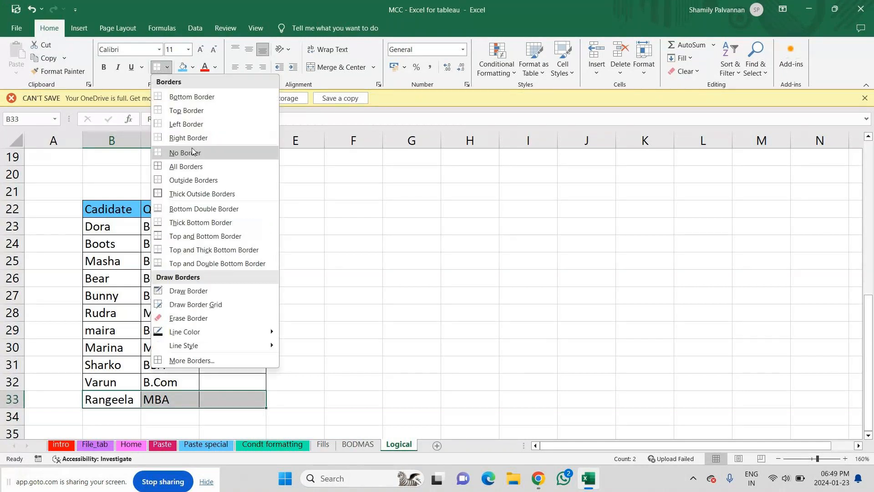
left_click(185, 166)
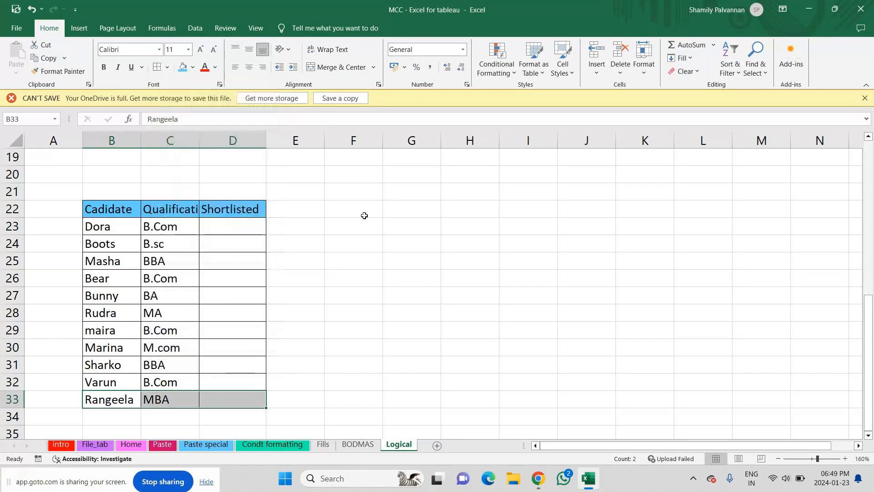
Enter the note heading "Shortlist candidate condtion" in H22 beside the second table.
left_click(411, 207)
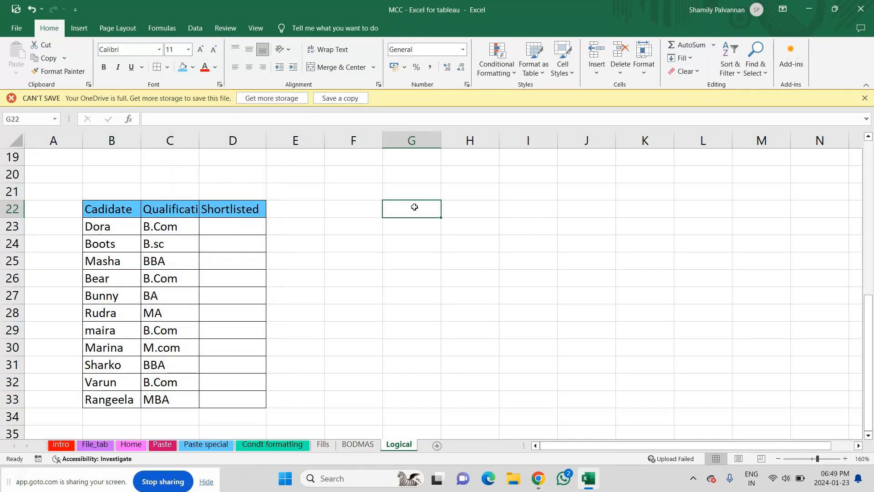
left_click(236, 225)
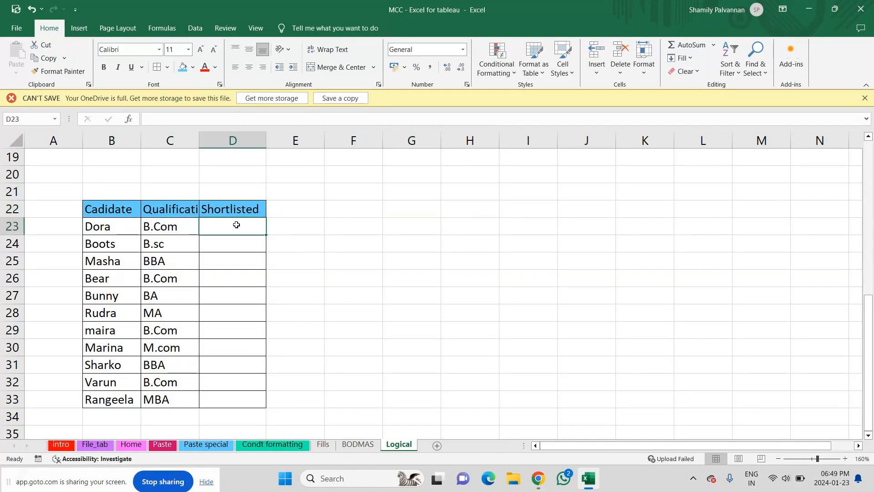
left_click(431, 212)
left_click(452, 212)
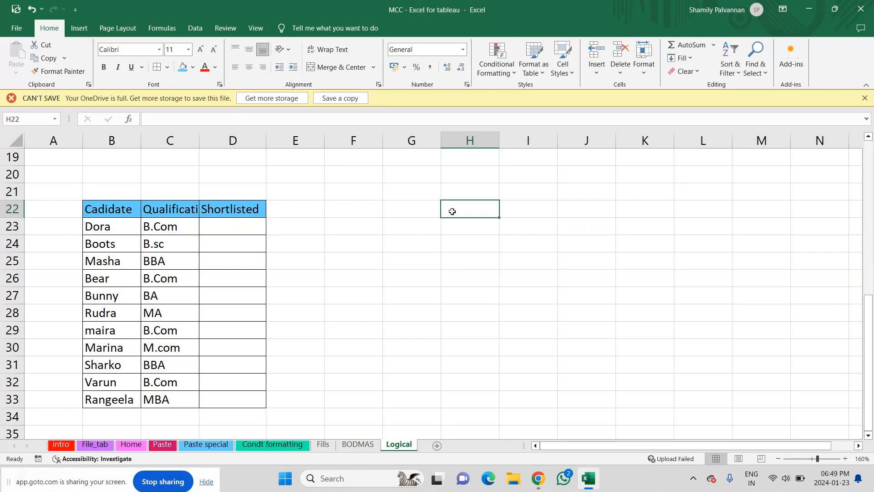
type("Sho")
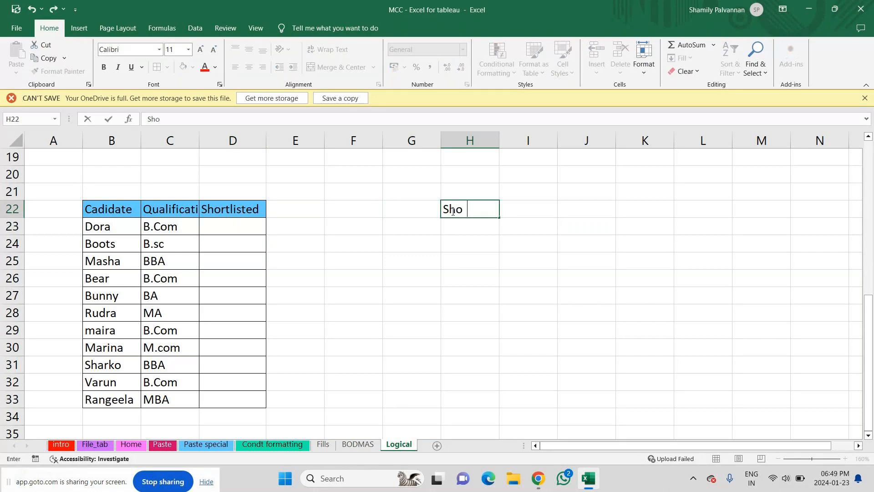
key("BackSpace")
type("rtlist cand")
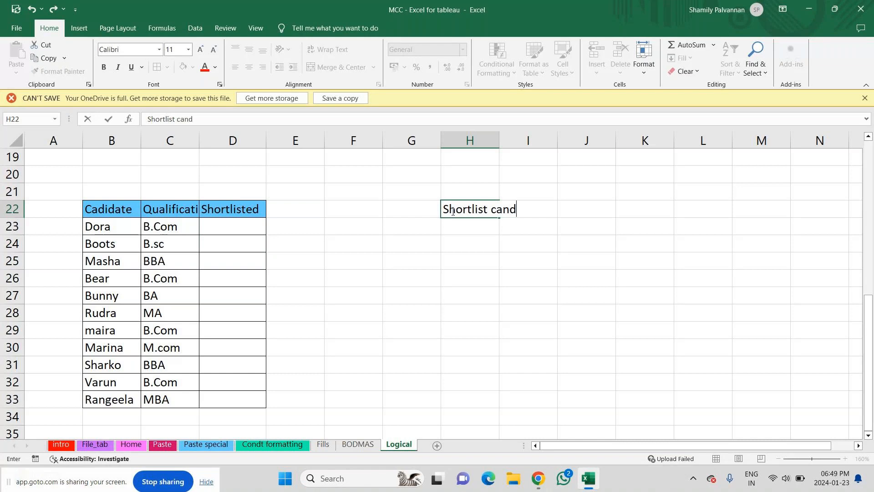
type("idate condt")
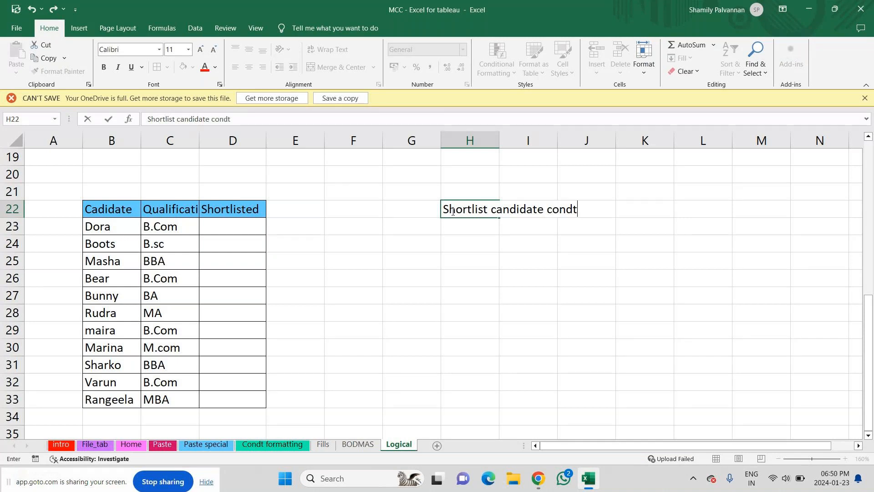
type("ion")
key("Return")
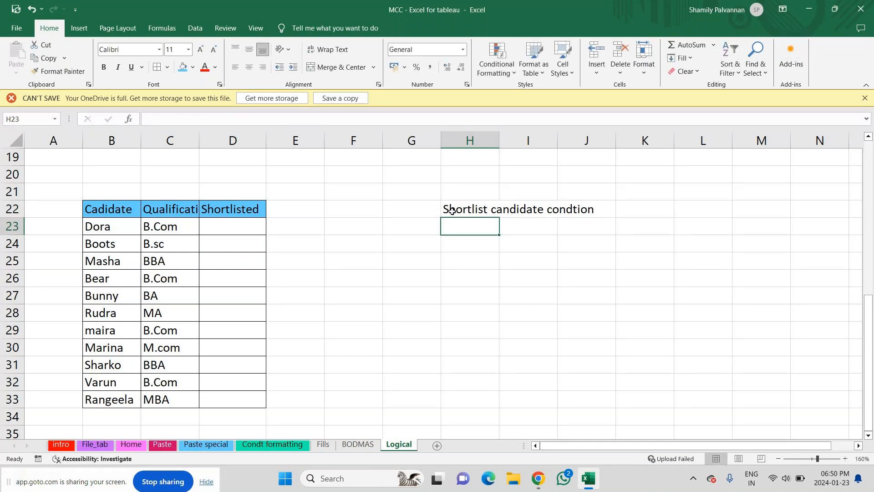
Enter the selection rule "If a candidate qualification is B.com or BBA - Select" in H23.
type("If a")
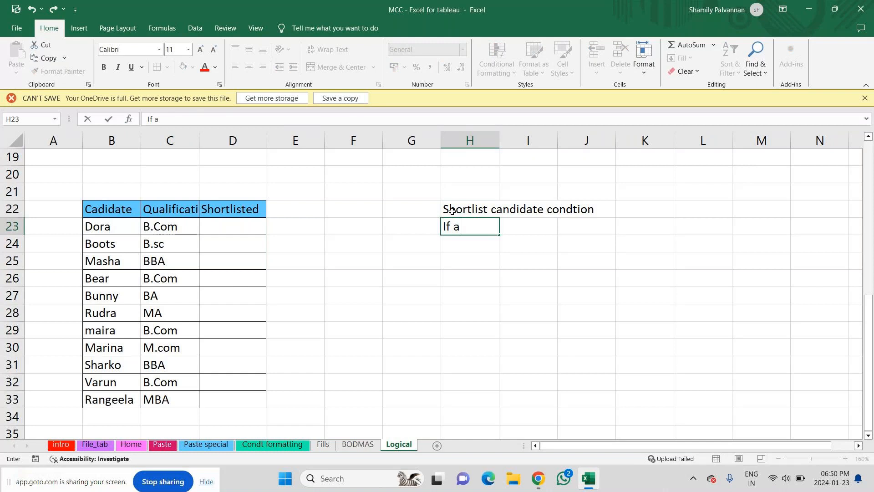
type(" candidatr")
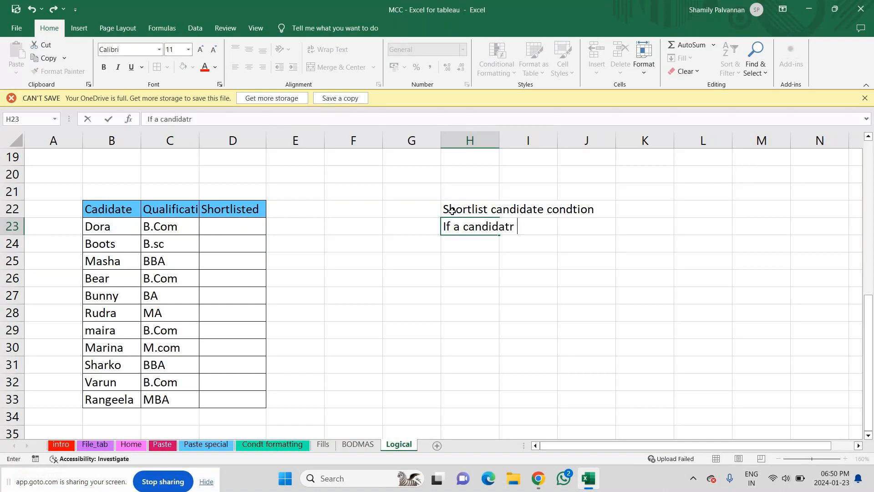
key("BackSpace")
type("e qualifi")
type("cation is ")
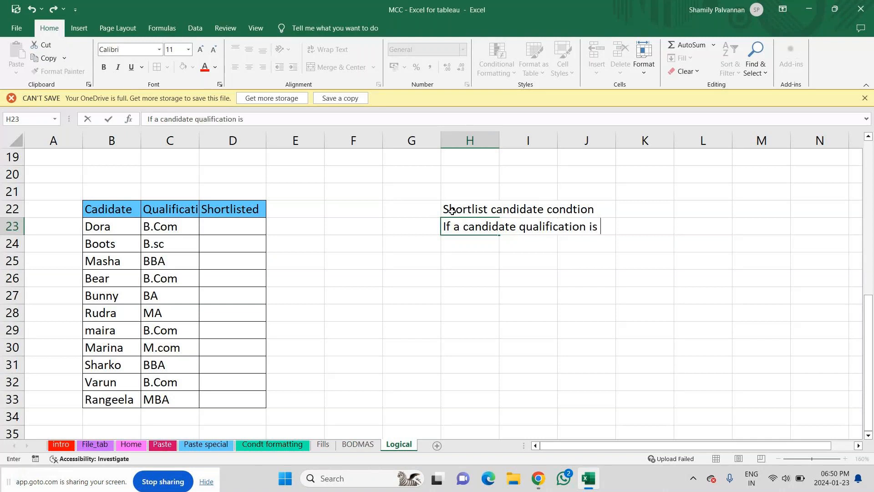
type("B.com or BBA - Select")
key("Return")
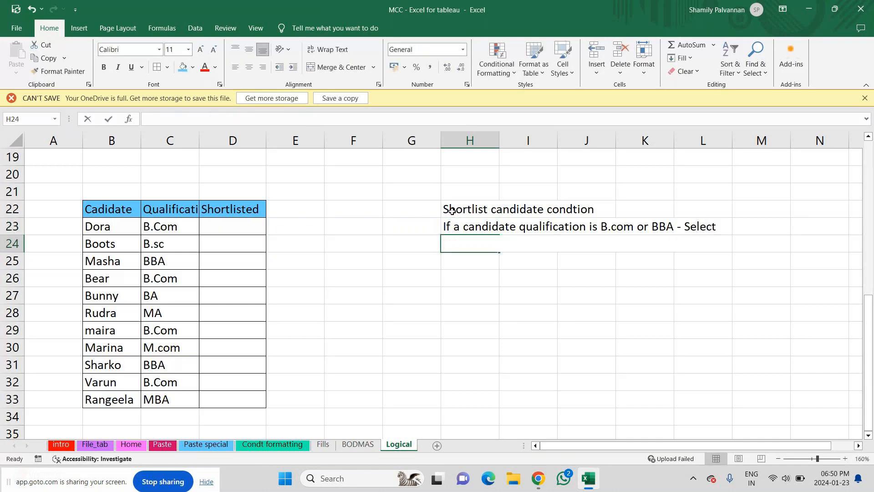
Enter the rejection rule "if any other qualification - Reject" in H24.
type("if any ot")
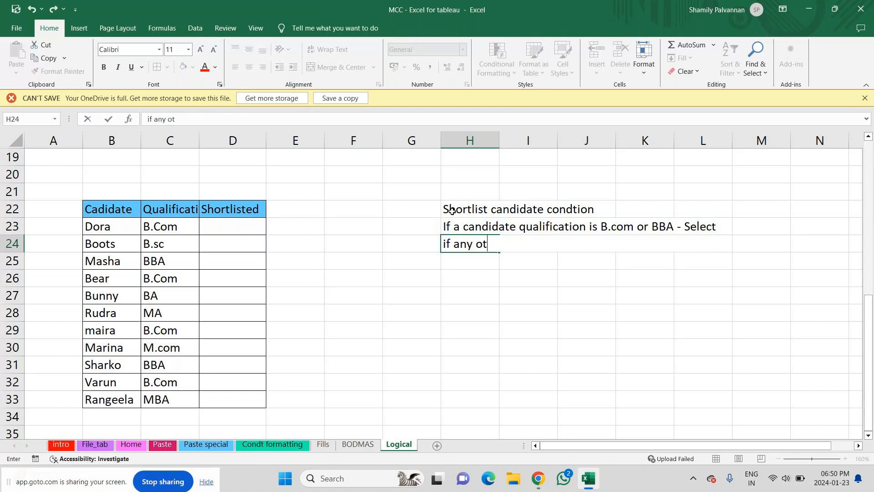
type("her qualification - Re")
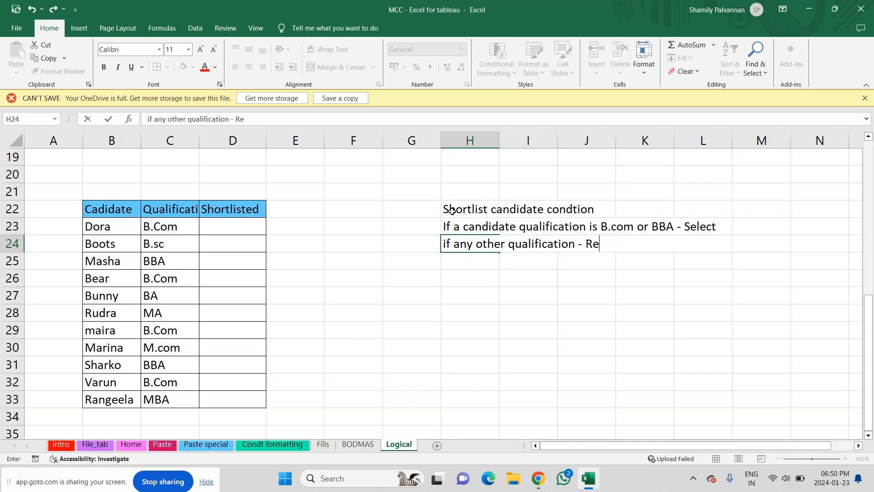
type("ject")
key("Return")
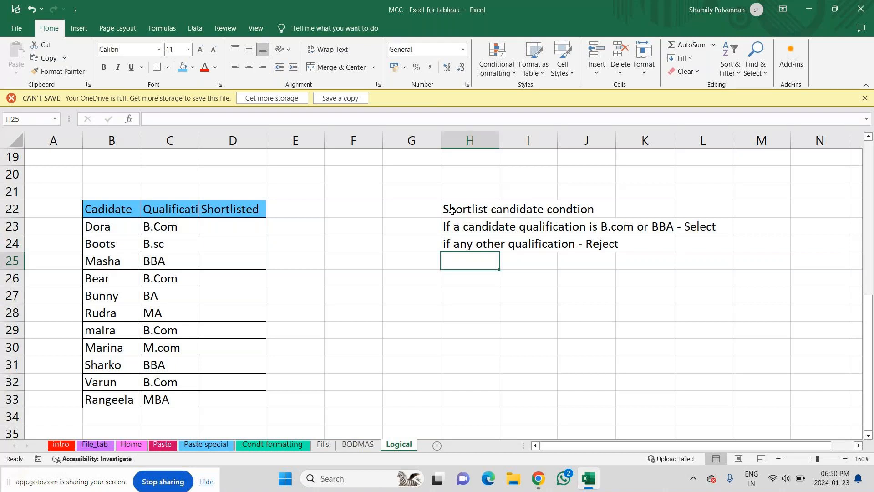
Review the IF formula in D8 of the age table, examining its logical test, value-if-true and value-if-false arguments.
left_click(453, 221)
left_click(228, 224)
key("Up")
key("Up")
key("Up")
key("Up")
key("Up")
key("Up")
key("Up")
key("Up")
key("Up")
key("Up")
key("Up")
key("Up")
key("Up")
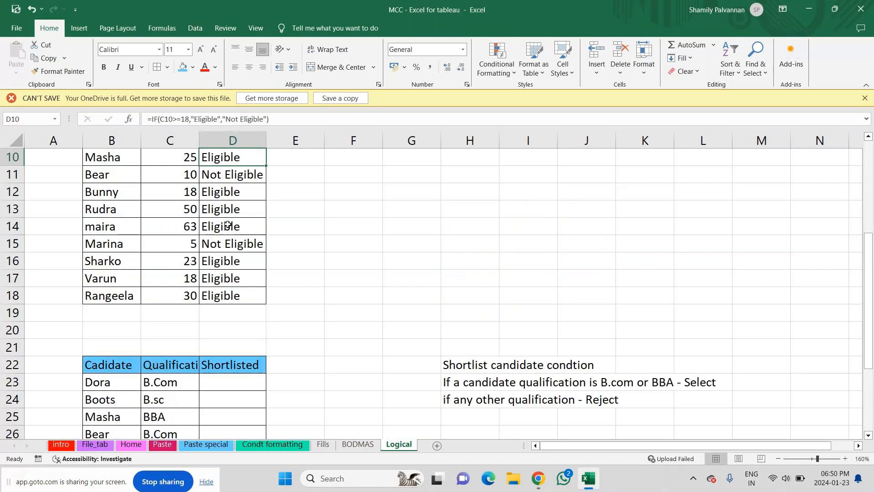
key("Up")
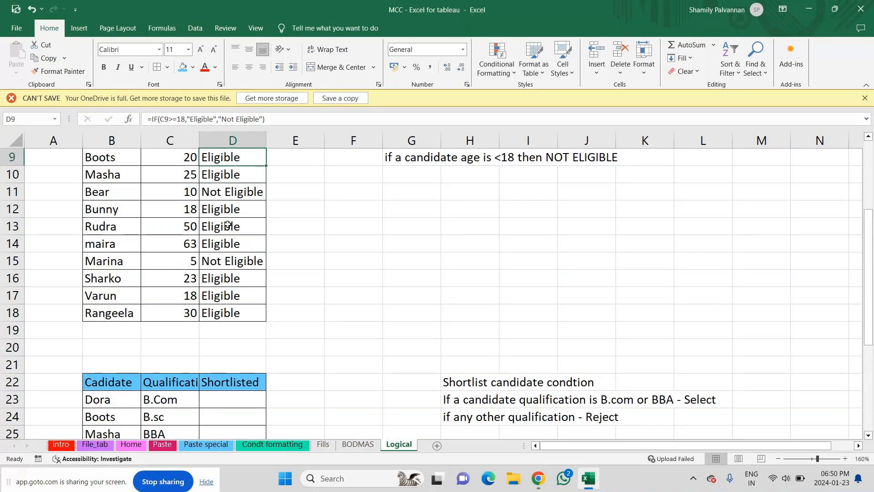
key("Up")
key("F2")
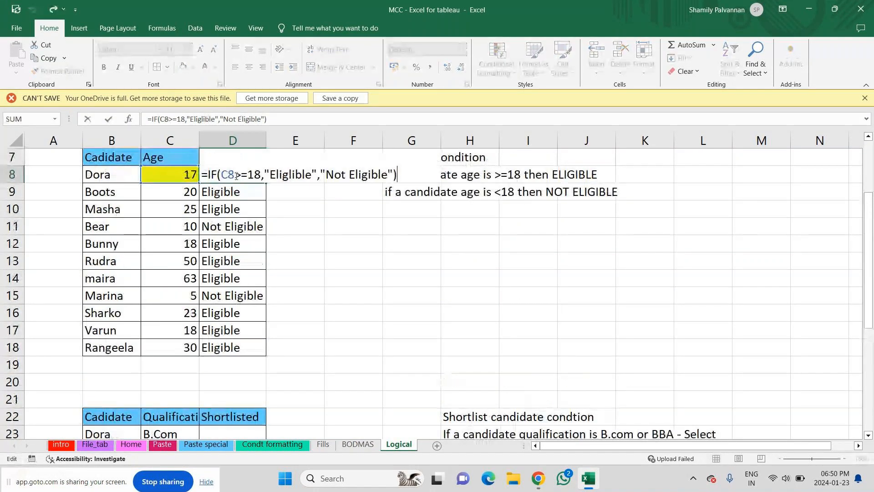
left_click(237, 177)
left_click(236, 188)
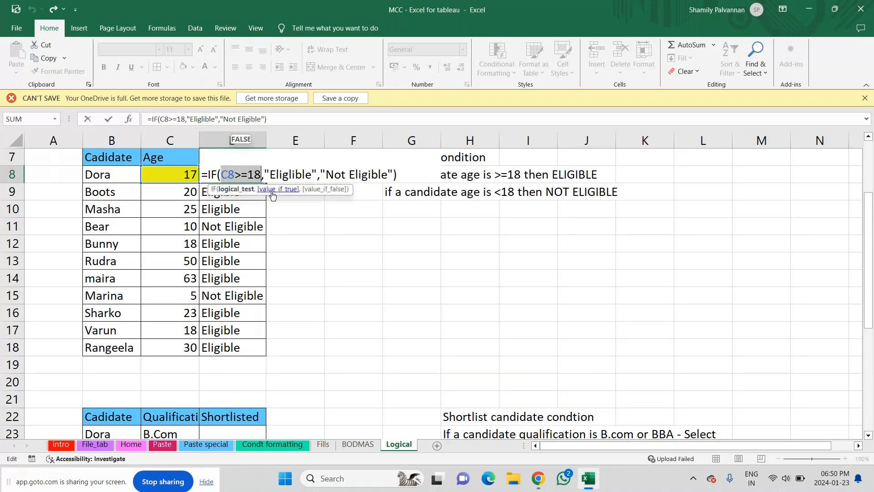
left_click(272, 190)
left_click(318, 191)
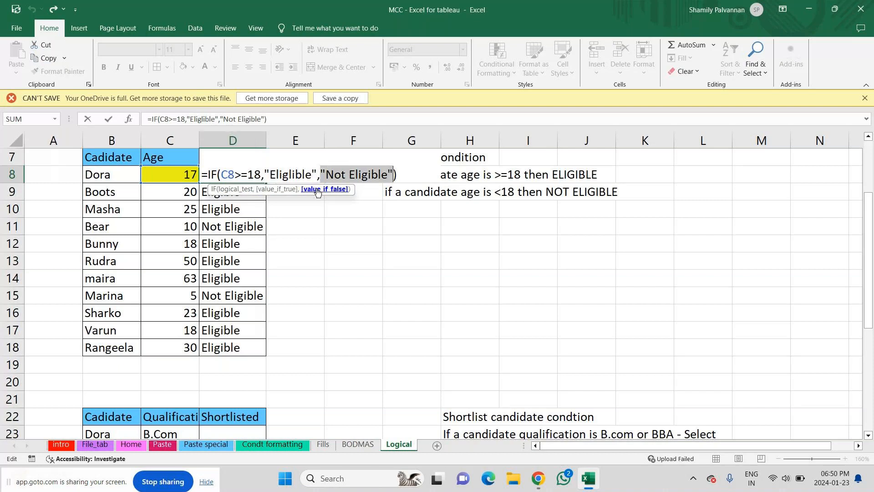
key("Return")
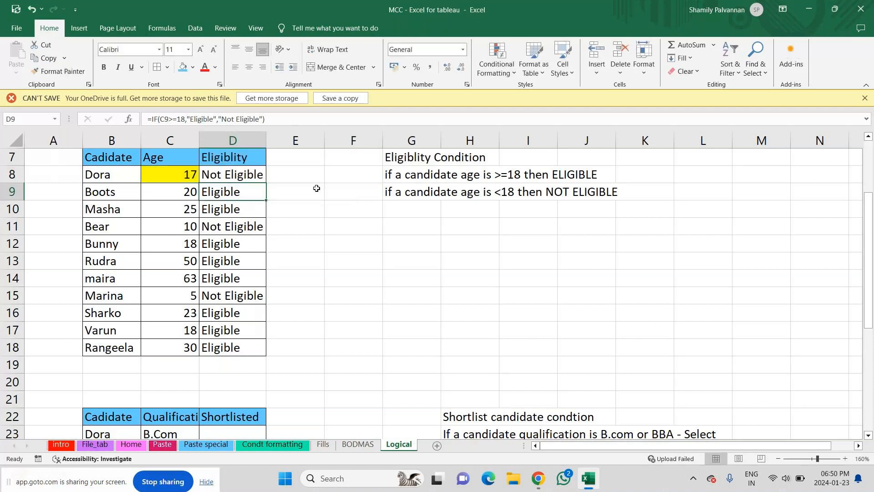
Enter the trial result "Selectes" in D23, the first candidate's Shortlisted cell.
key("ctrl+Down")
key("ctrl+Down")
key("Down")
scroll(316, 188, "down", 1)
key("Up")
key("Down")
key("Down")
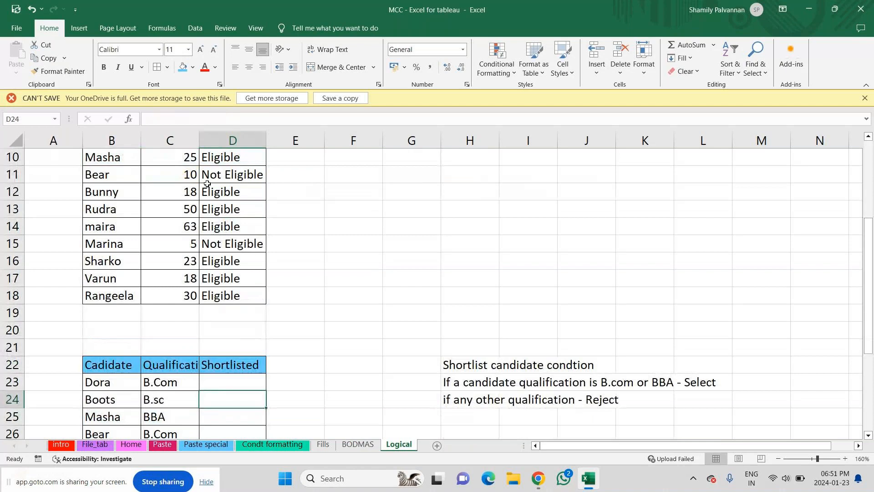
key("Up")
key("Left")
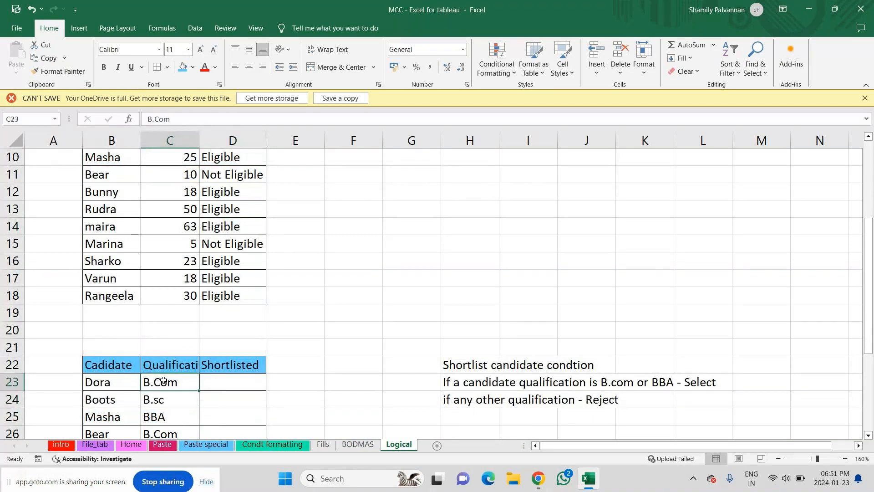
left_click(217, 383)
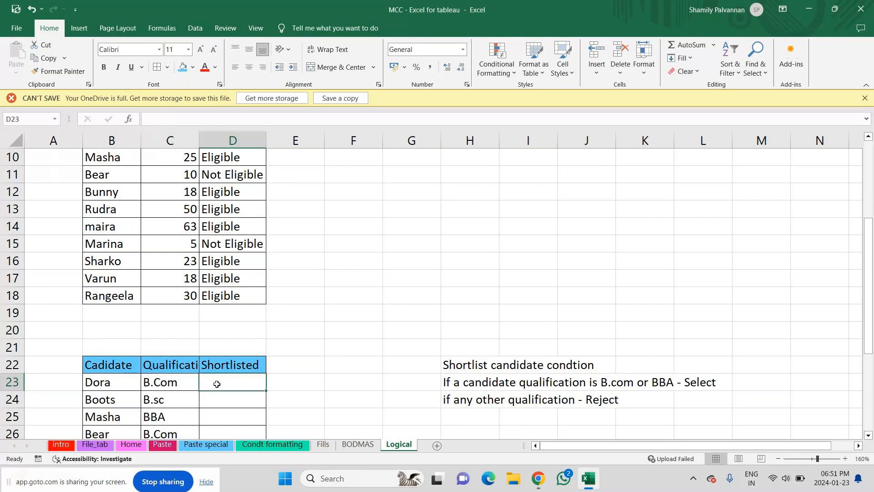
double_click(218, 384)
type("Selectes")
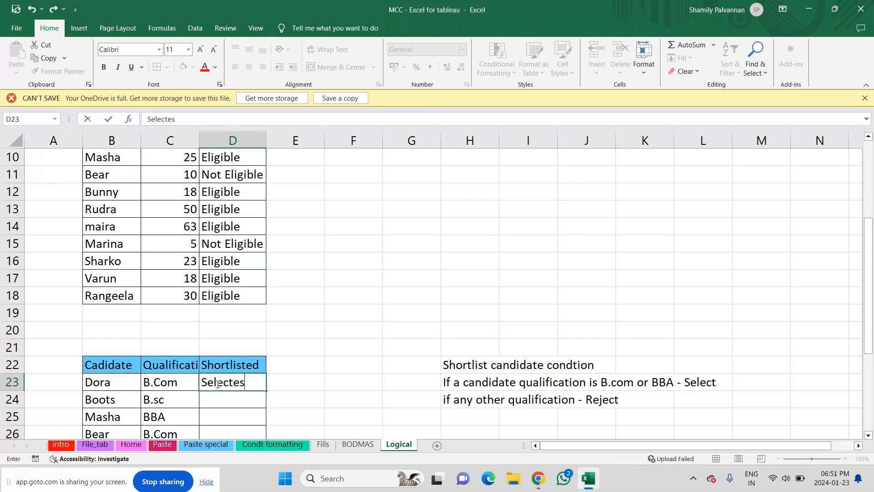
key("Return")
Replace the trial result in D23 with "Slected", leaving D24 empty.
type("d")
key("BackSpace")
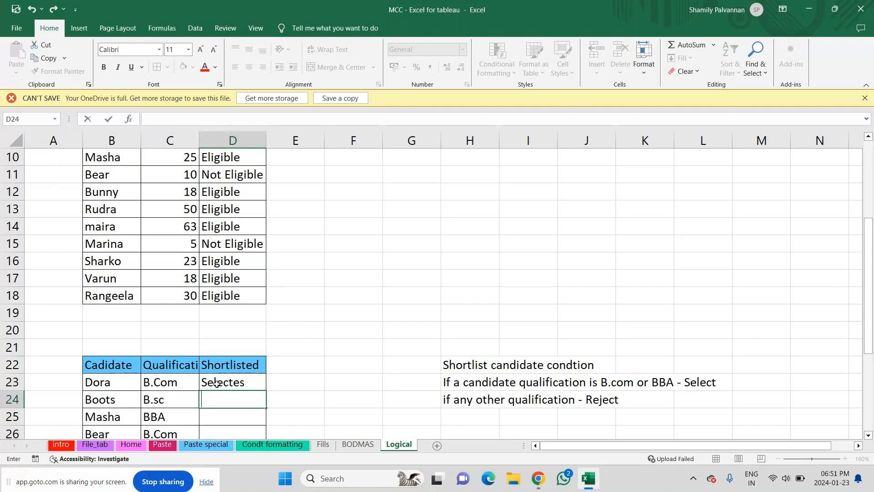
left_click(217, 383)
type("Slected")
key("ctrl+Return")
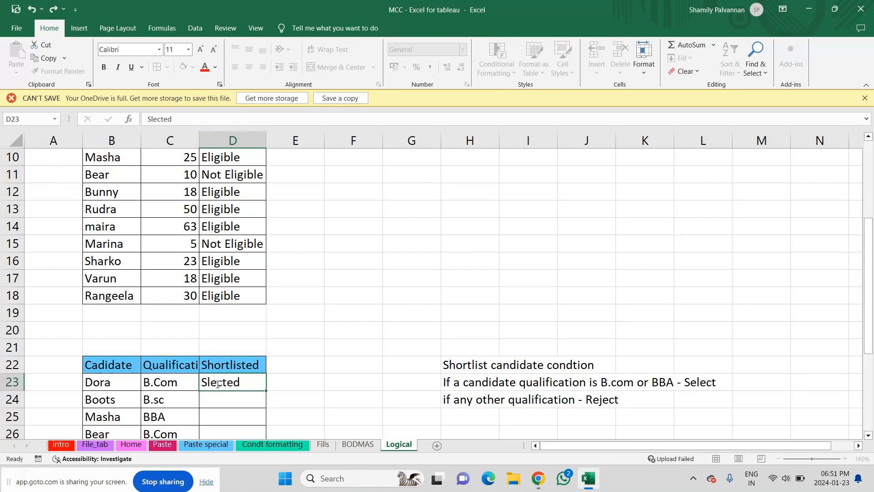
Change the first candidate's qualification in C23 to BBA and enter "Selected" in D23.
key("Left")
type("BBA")
key("Tab")
type("Sele")
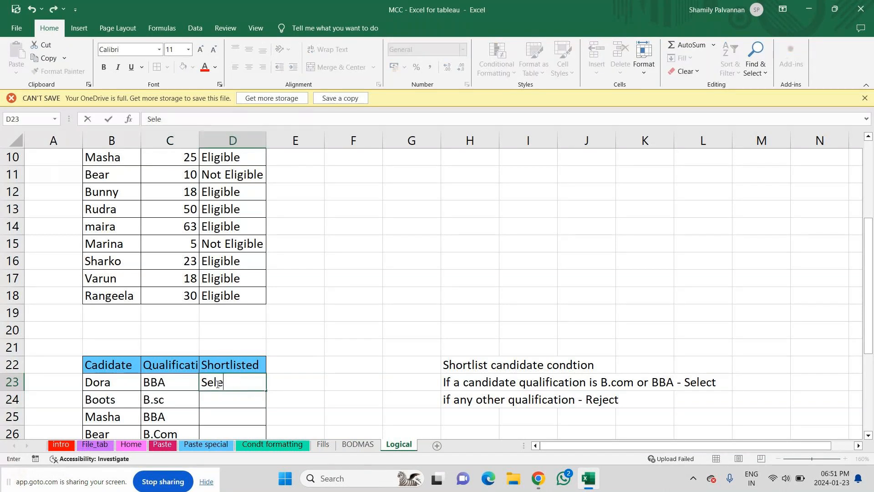
type("cted")
Try clearing the qualification in C23, and undo the recent edits to restore B.Com.
key("Left")
key("BackSpace")
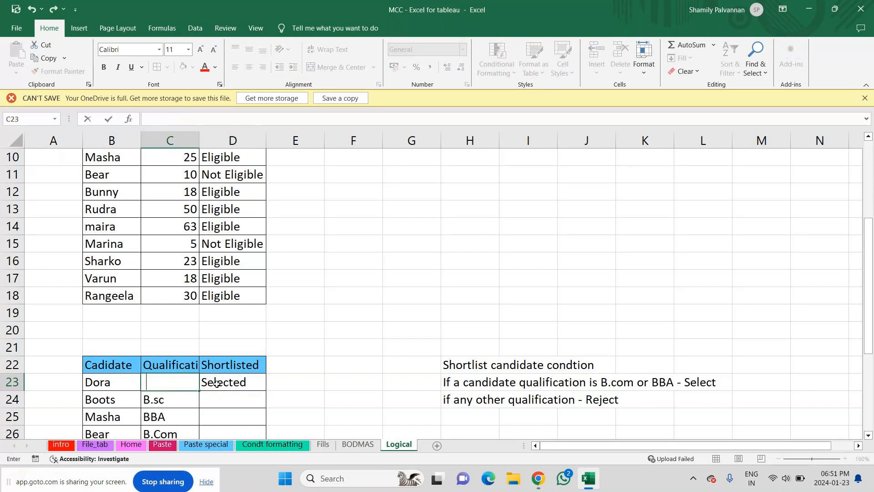
key("Return")
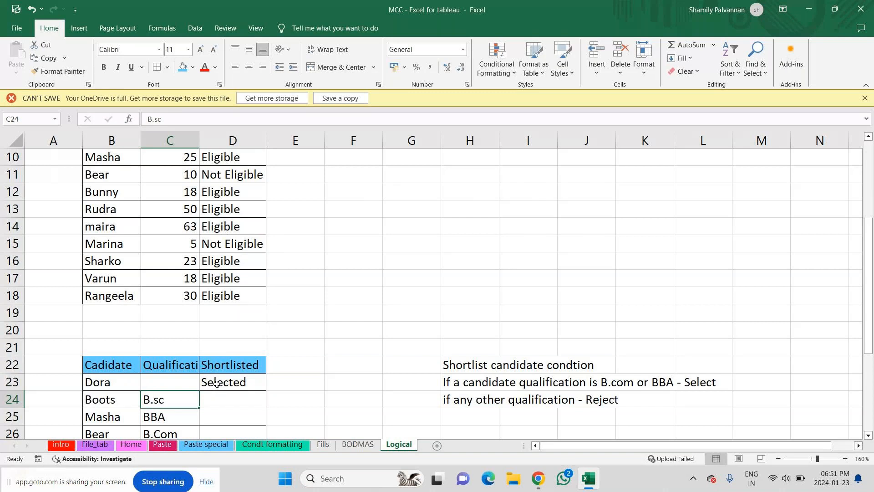
key("ctrl+z")
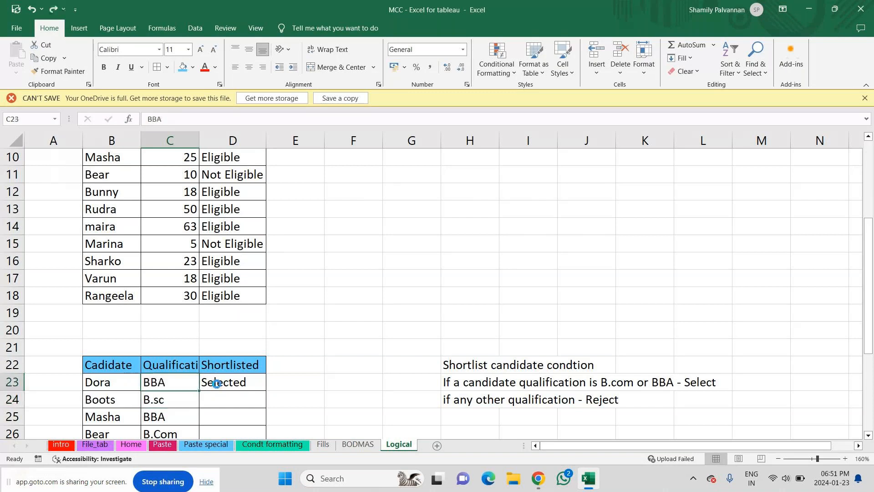
key("ctrl+z")
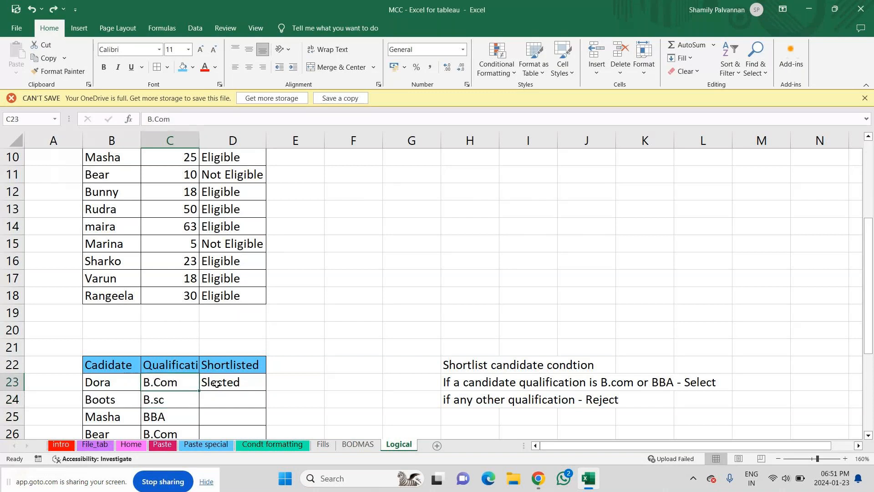
Clear the trial result from D23 in the Shortlisted column.
left_click(217, 384)
key("BackSpace")
key("Return")
key("Return")
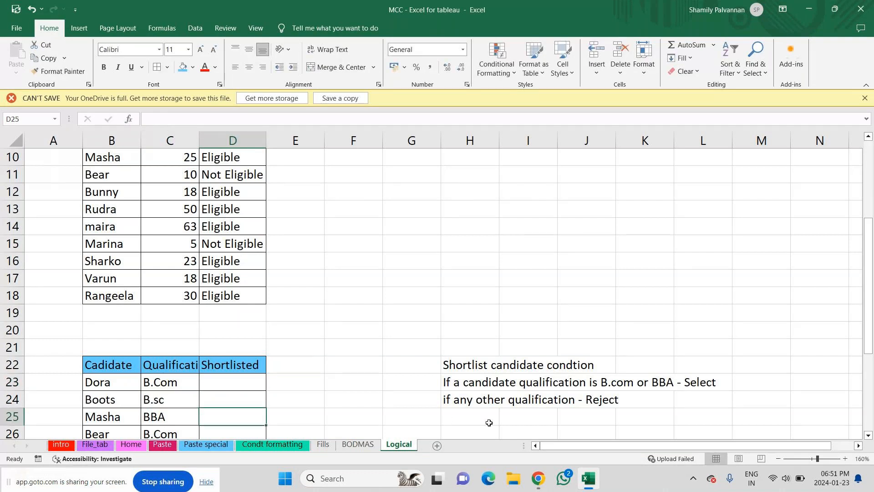
key("Return")
key("Return")
List B.Com in H26 and BBA in H27 below the rules, each with the outcome "Selected" in column I.
scroll(489, 423, "down", 2)
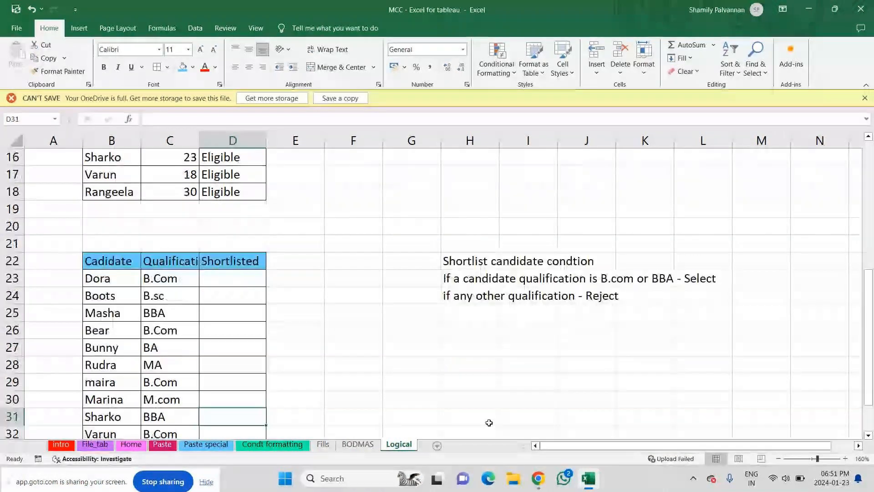
left_click(472, 328)
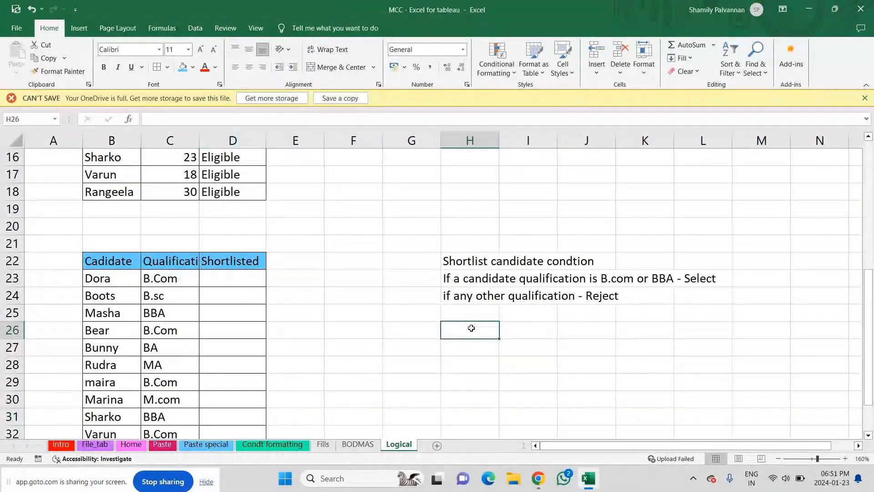
type("Bo")
key("BackSpace")
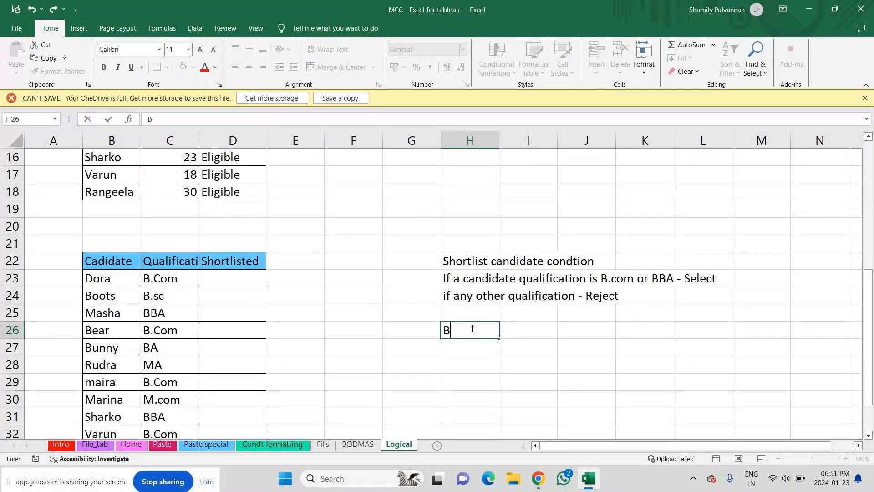
type(".Com")
key("Tab")
type("Select")
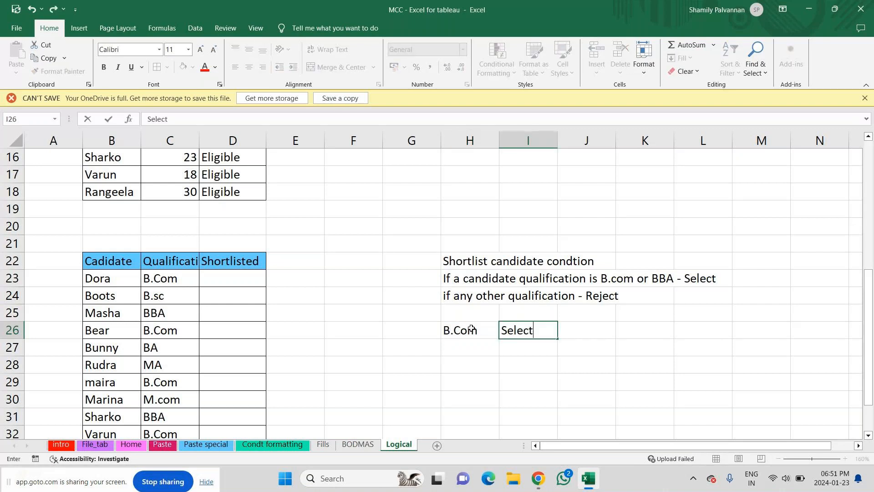
type("ed")
key("Return")
type("BBA")
key("Tab")
type("Selected")
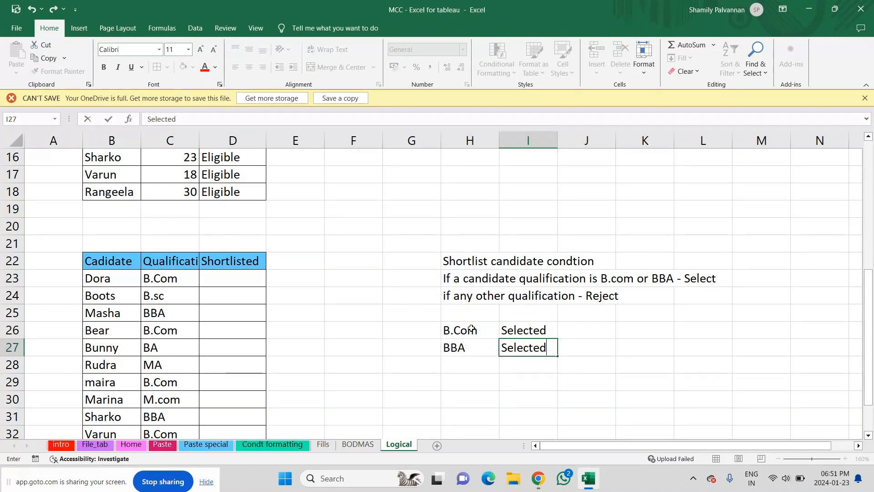
Add a line for other qualifications in H28 with its rejection outcome in I28.
key("Return")
type("other")
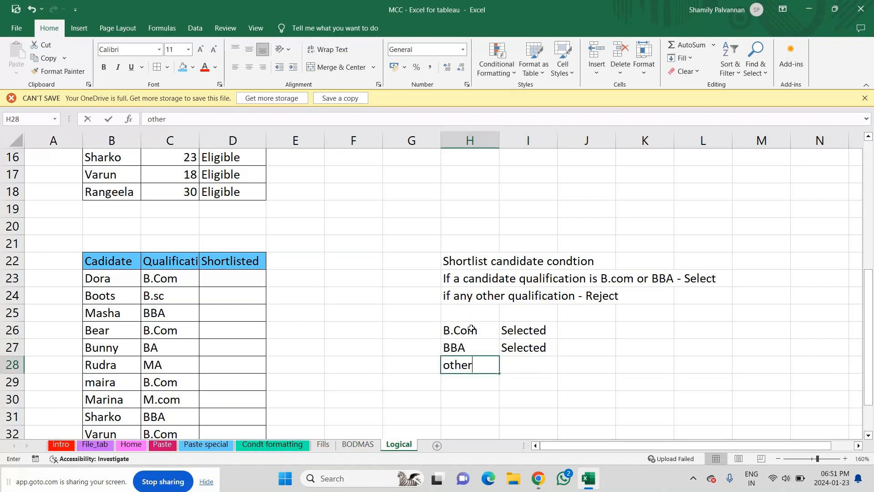
type(" qu")
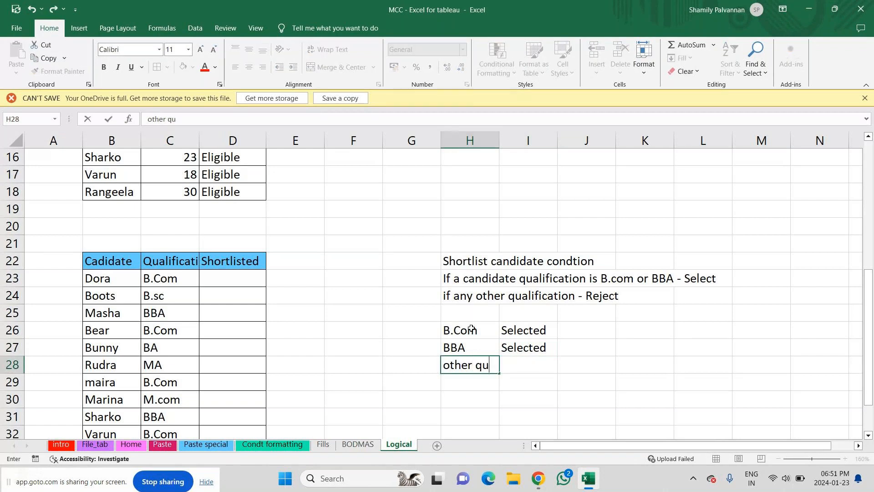
type("aln")
key("Tab")
type("Re")
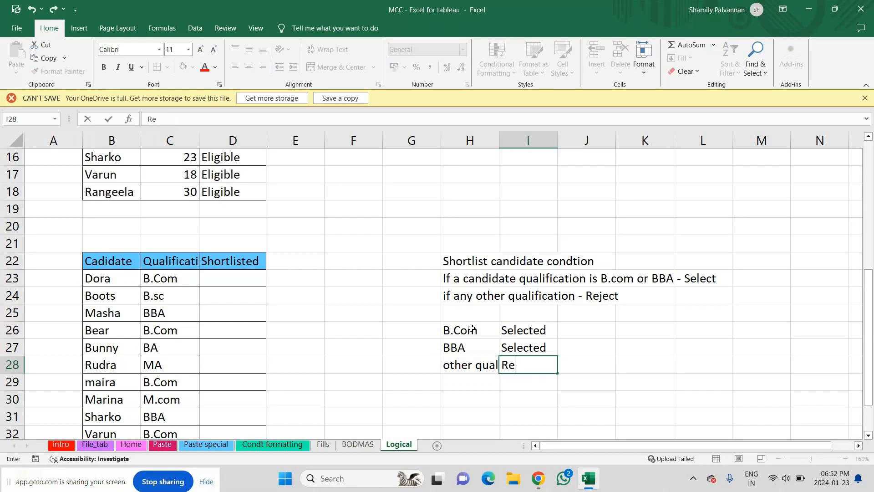
type("jecgted")
key("Return")
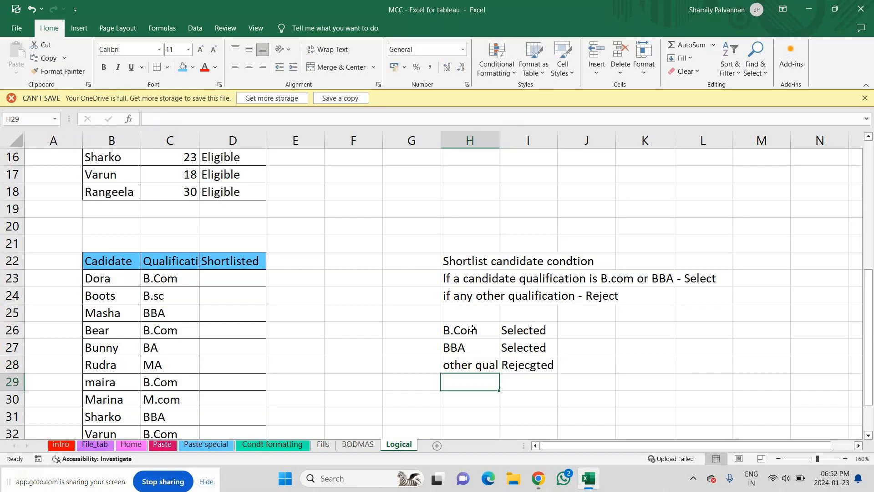
Replace the text in H28 with 3 and correct the spelling in I28 to "Rejected".
key("Up")
type("3")
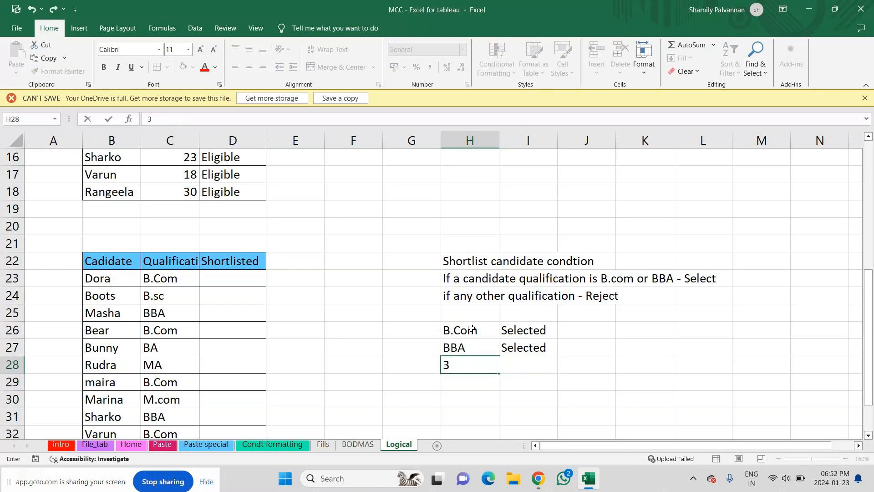
key("Tab")
key("F2")
key("BackSpace")
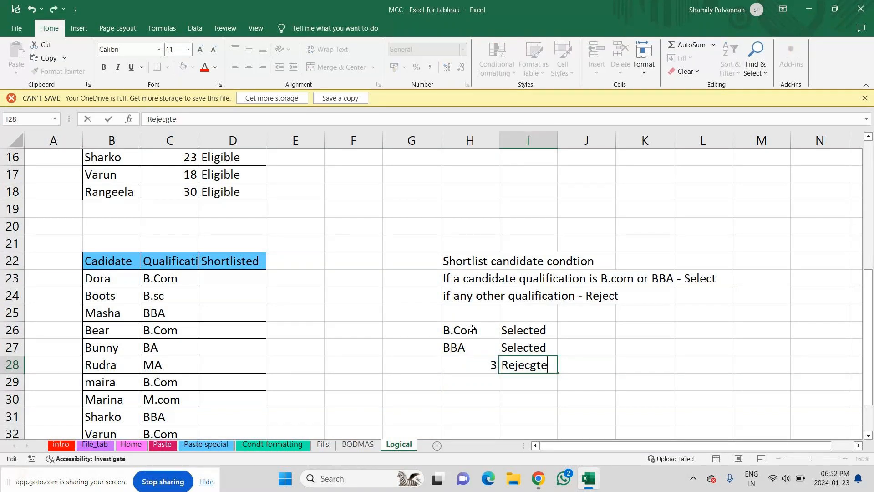
key("BackSpace")
key("BackSpace")
key("BackSpace")
type("ted")
key("Return")
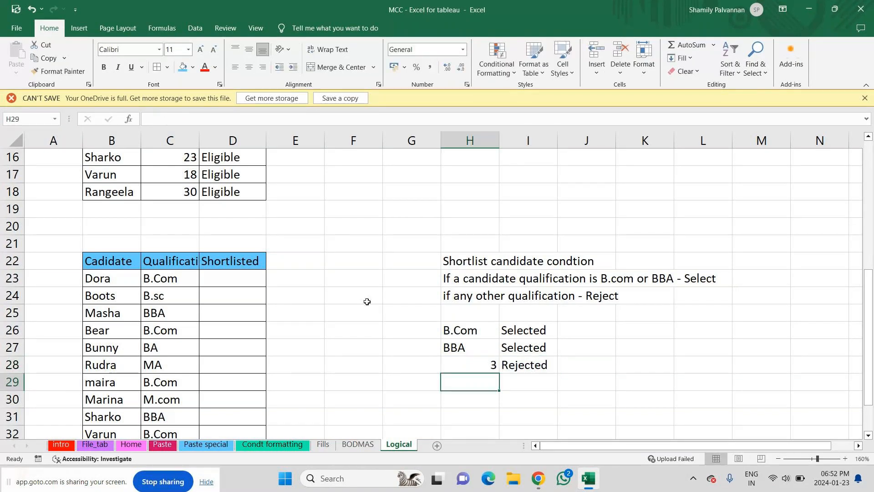
Highlight the B.Com and BBA cells H26:H27 with the blue fill.
left_click(246, 280)
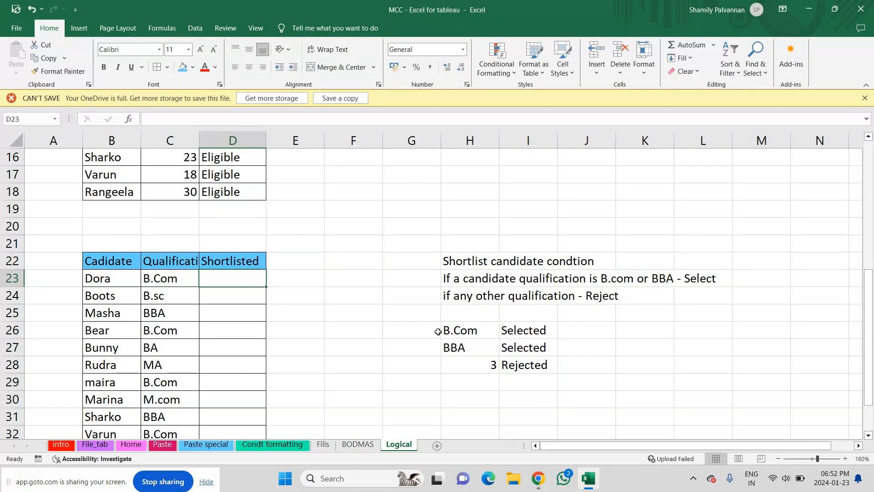
left_click(459, 331)
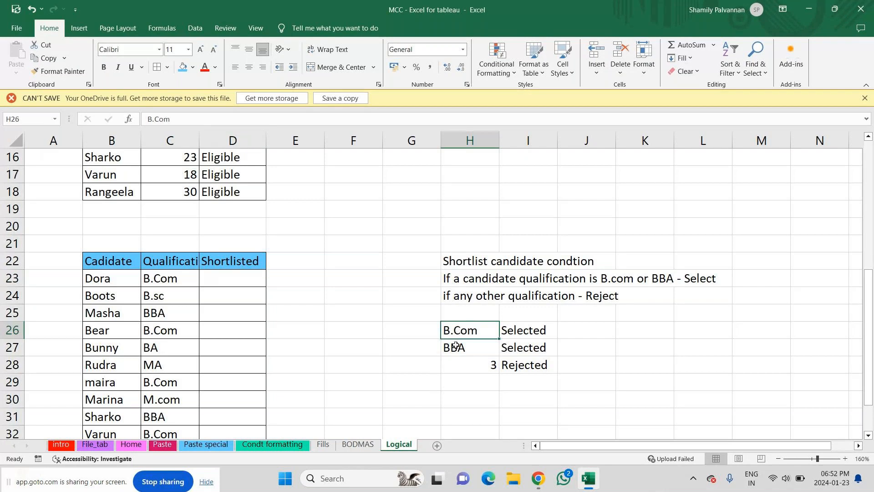
left_click_drag(455, 331, 455, 349)
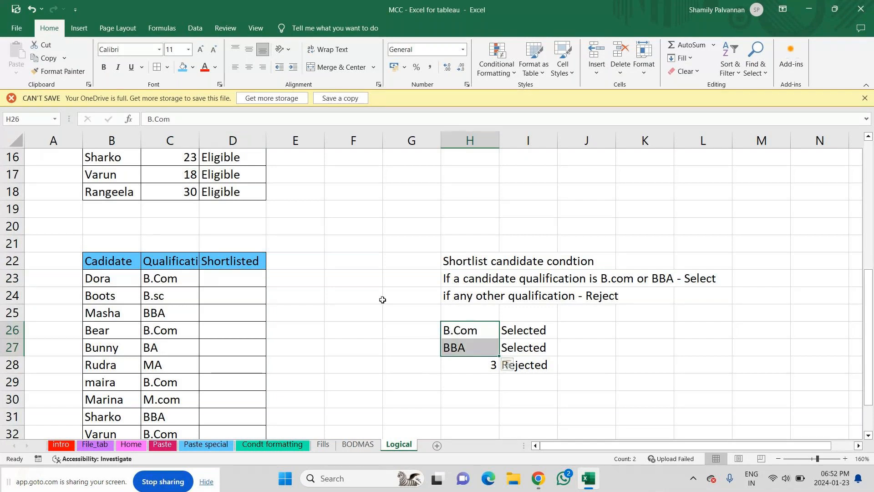
left_click(183, 68)
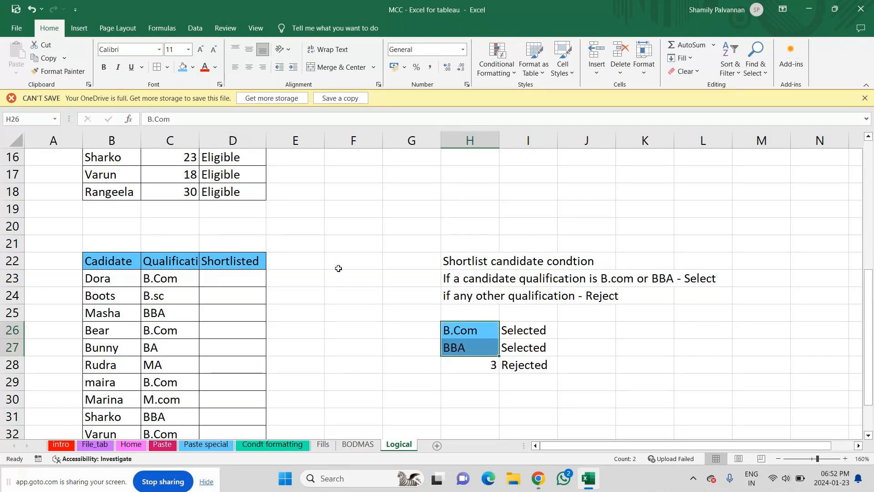
Enter the label "OR" in H25 above the two accepted qualifications and colour its text red.
left_click(458, 316)
type("OR")
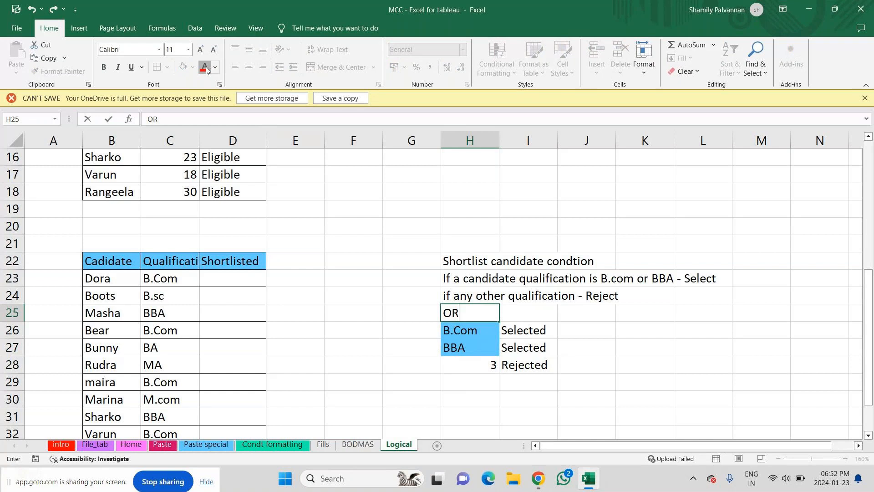
key("Return")
key("Up")
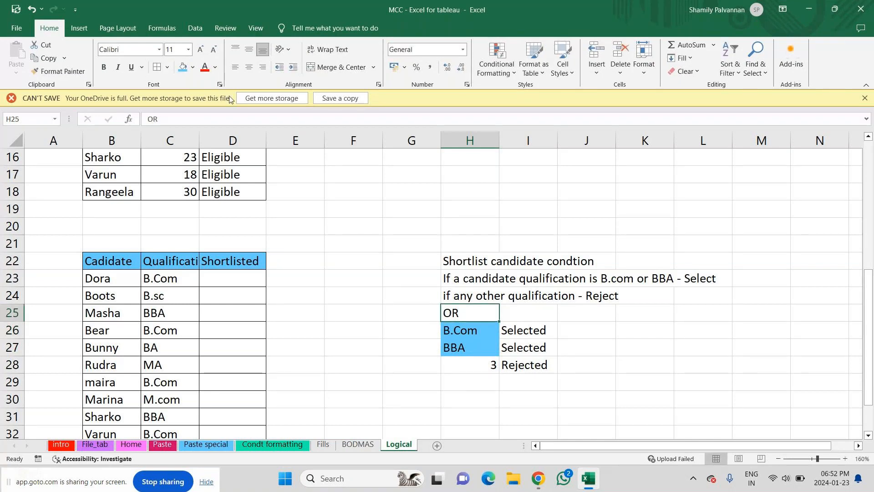
left_click(204, 68)
left_click(417, 329)
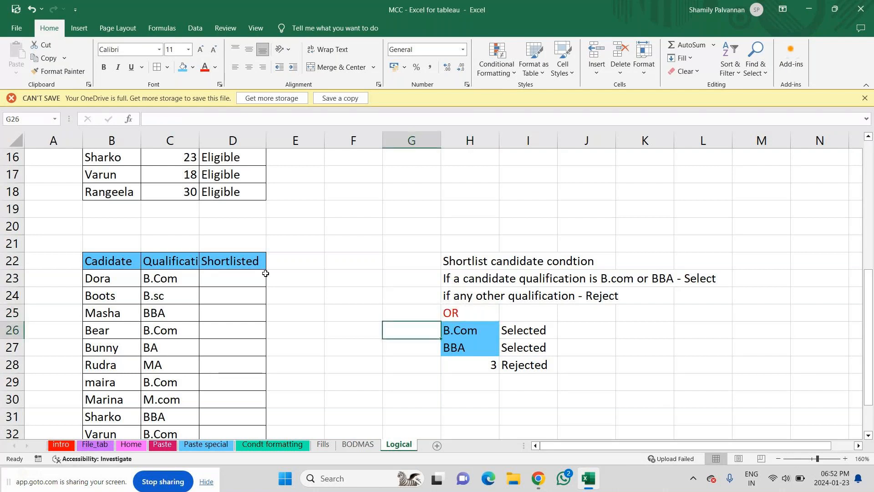
Start an OR formula in D23, the first cell of the Shortlisted column.
left_click(243, 272)
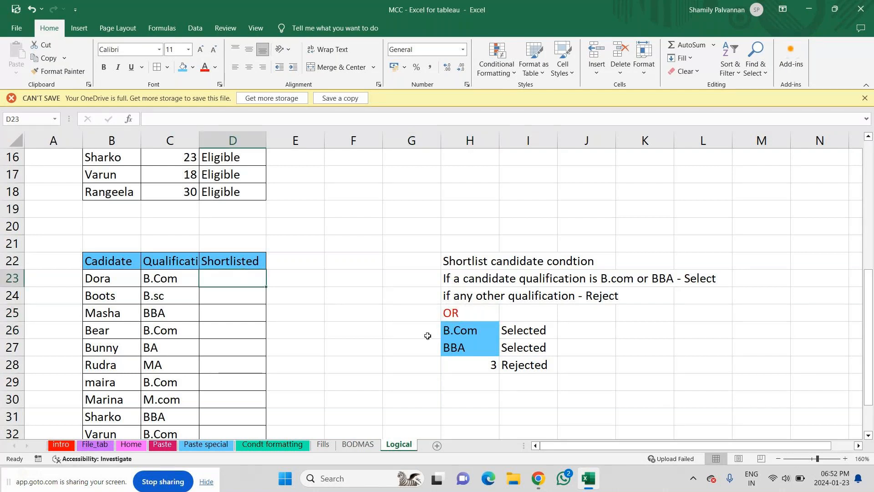
left_click(464, 348)
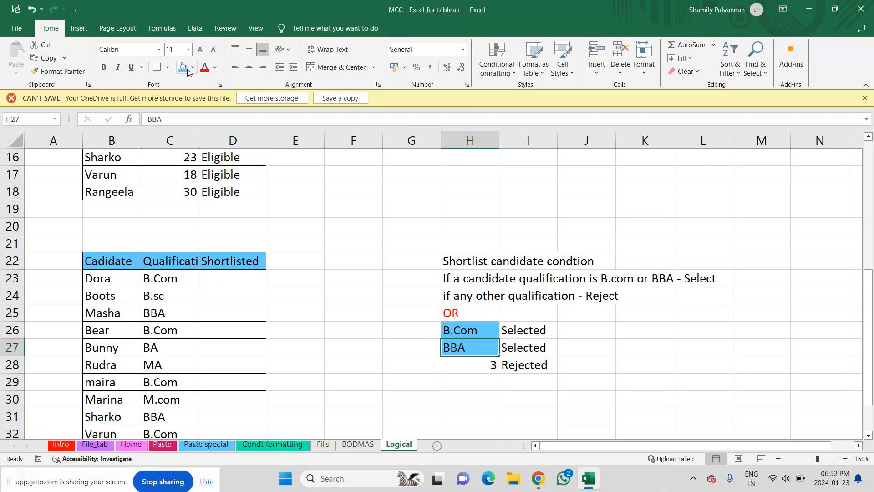
left_click(224, 279)
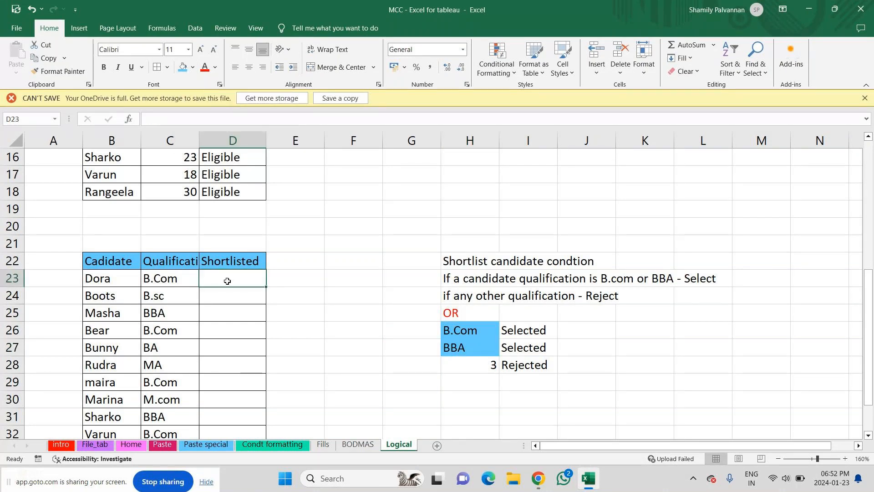
type("+")
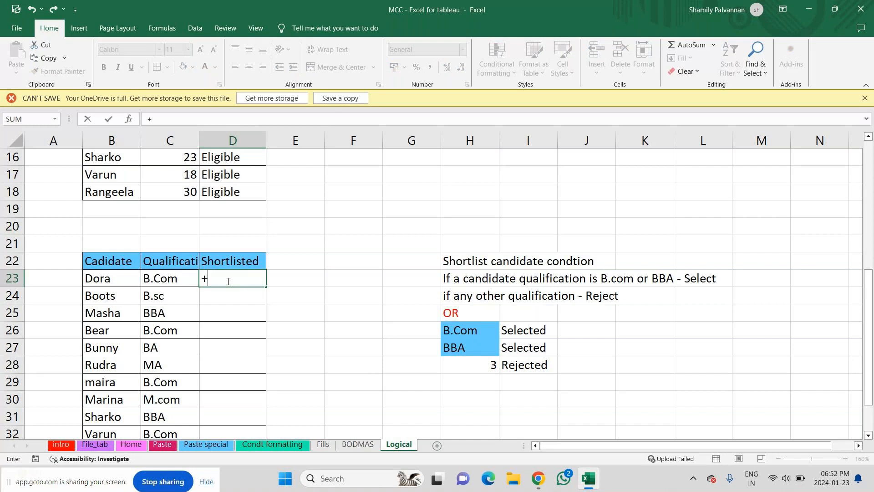
key("BackSpace")
type("=or")
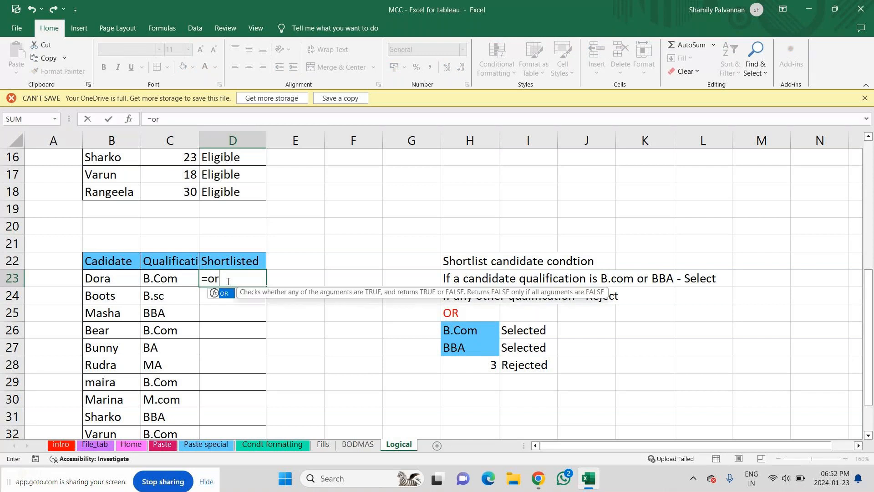
key("Tab")
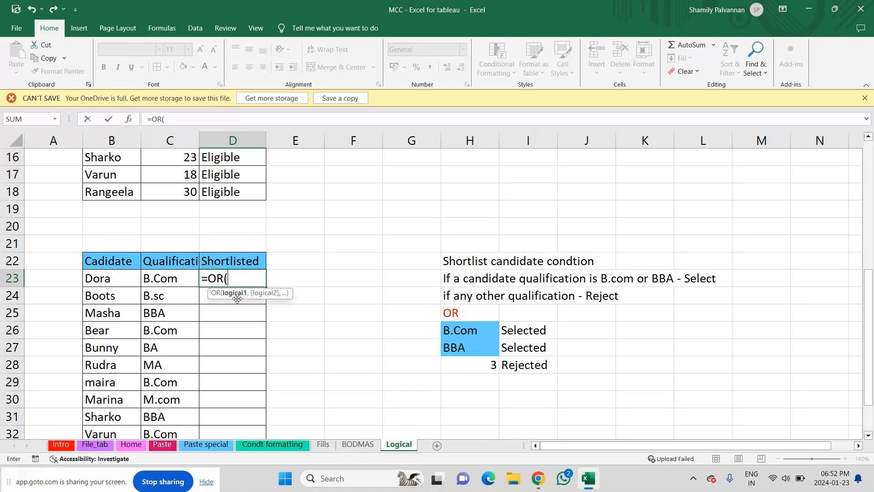
key("BackSpace")
key("BackSpace")
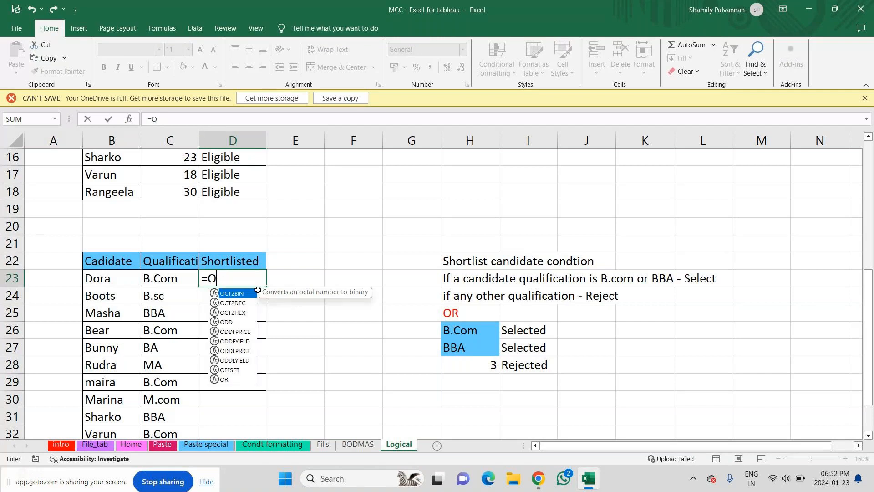
key("BackSpace")
type("if")
key("Tab")
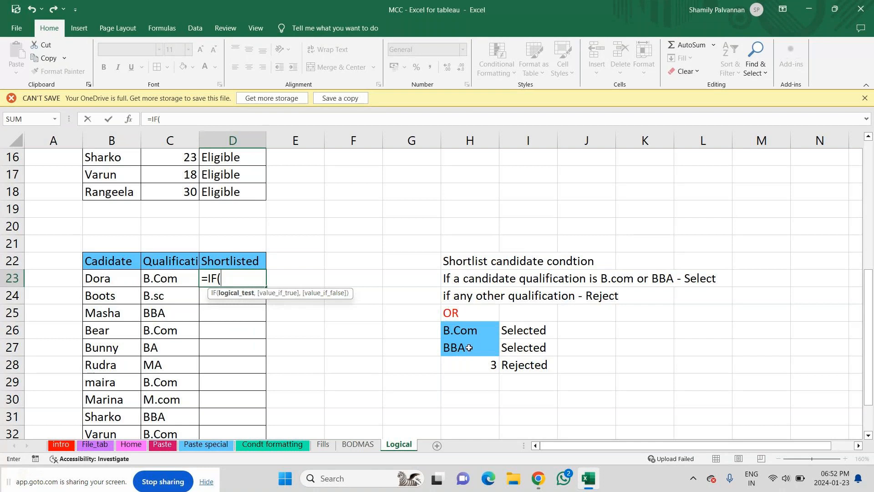
key("BackSpace")
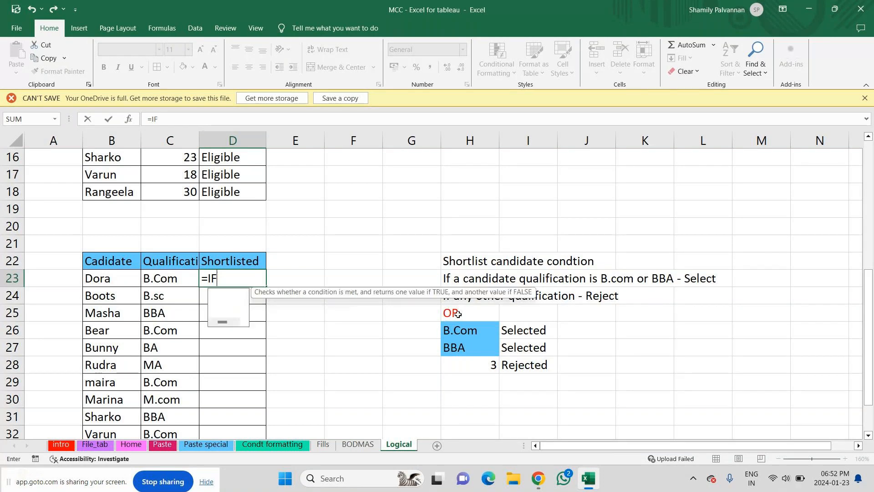
key("BackSpace")
key("BackSpace")
type("or")
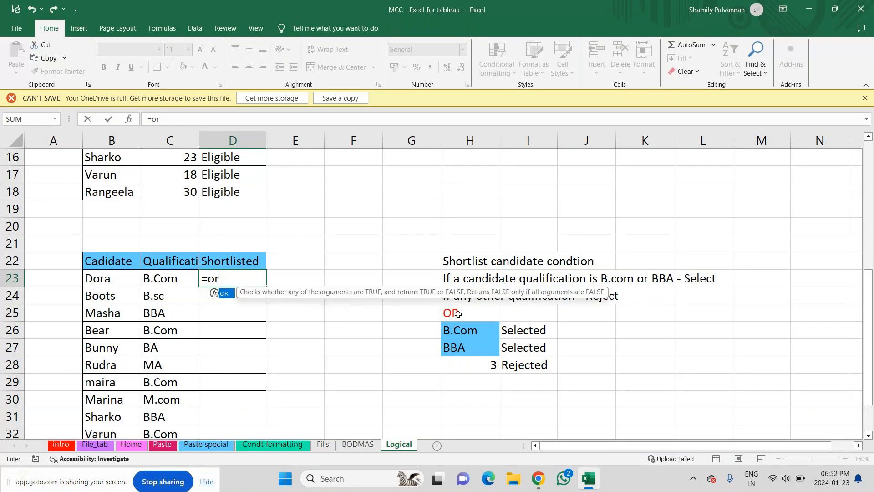
key("Tab")
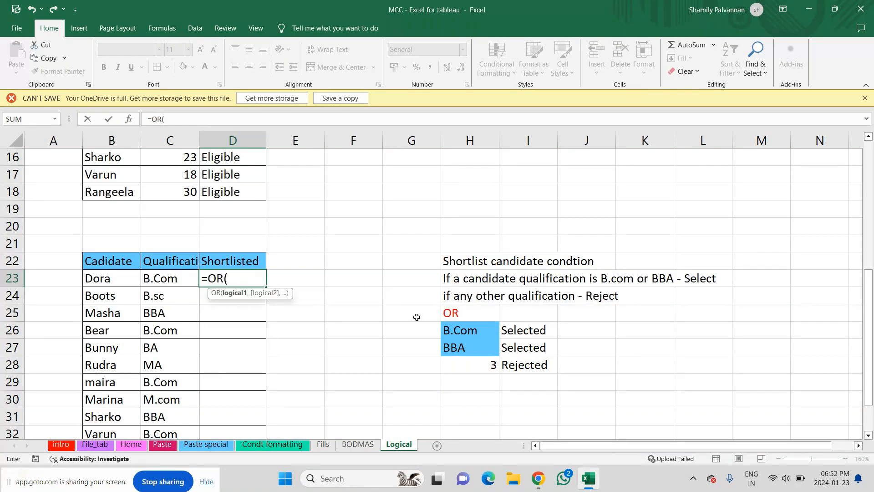
Complete the OR formula in D23 as =OR(C23="B.com",C23="BBA").
left_click(165, 281)
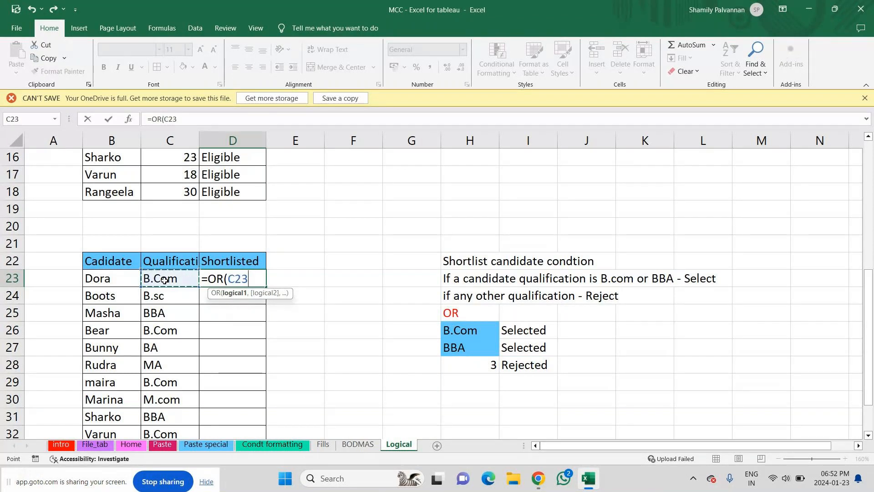
type("=\"B.com")
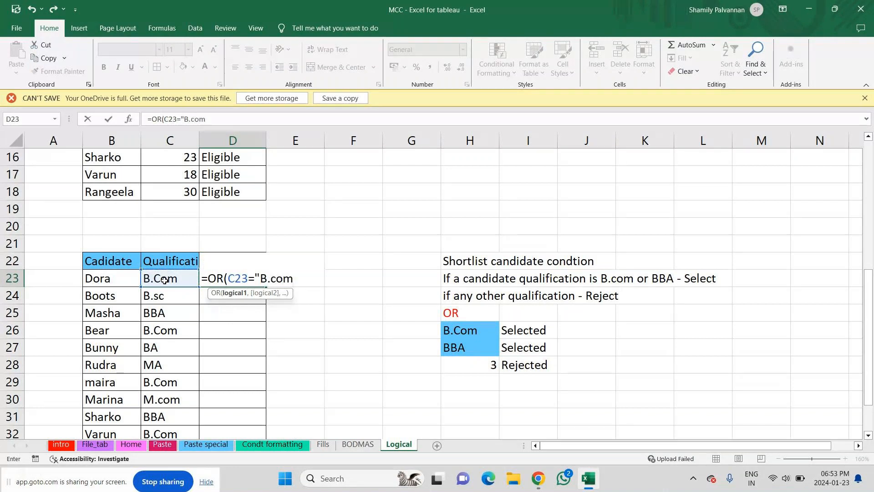
type("\",")
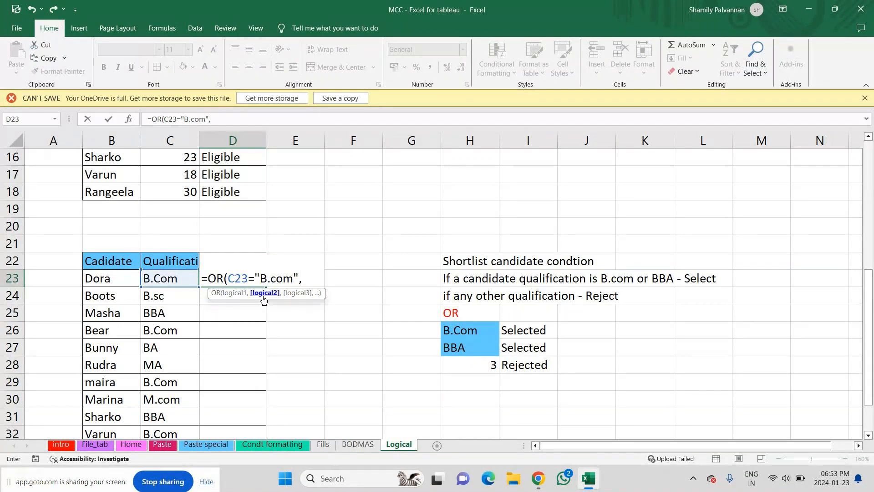
left_click(161, 279)
type("=\"BBA\"")
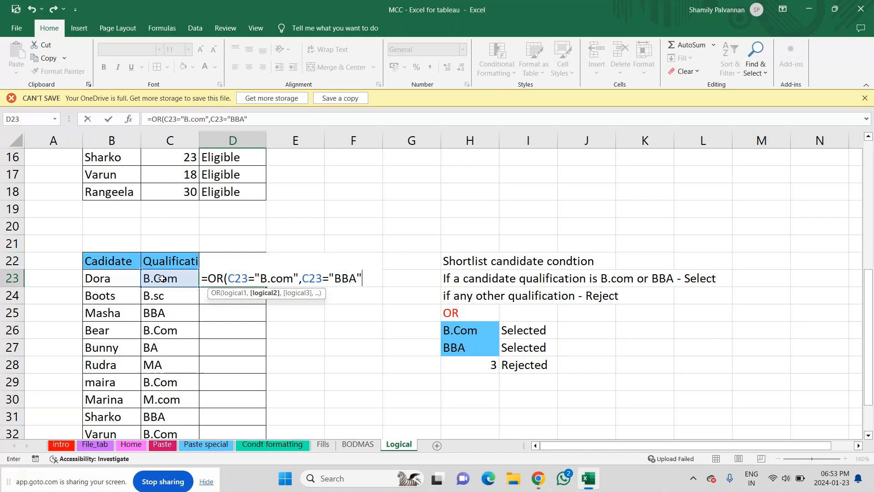
type(")")
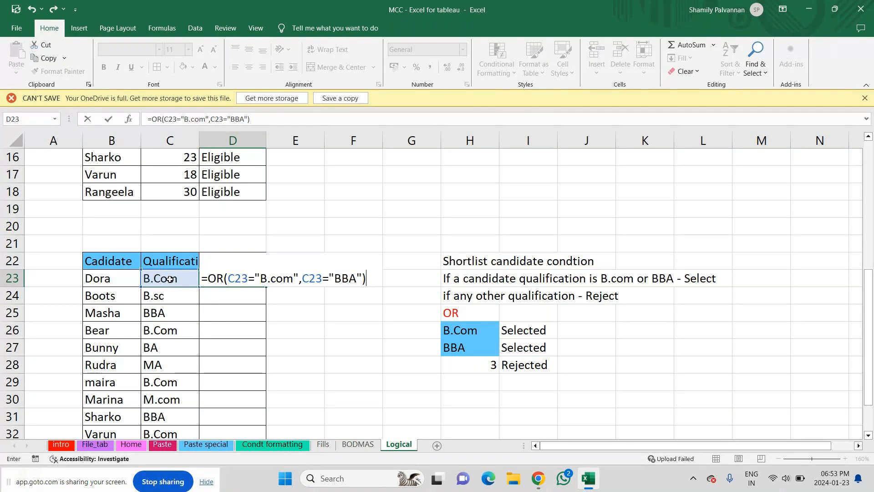
key("Return")
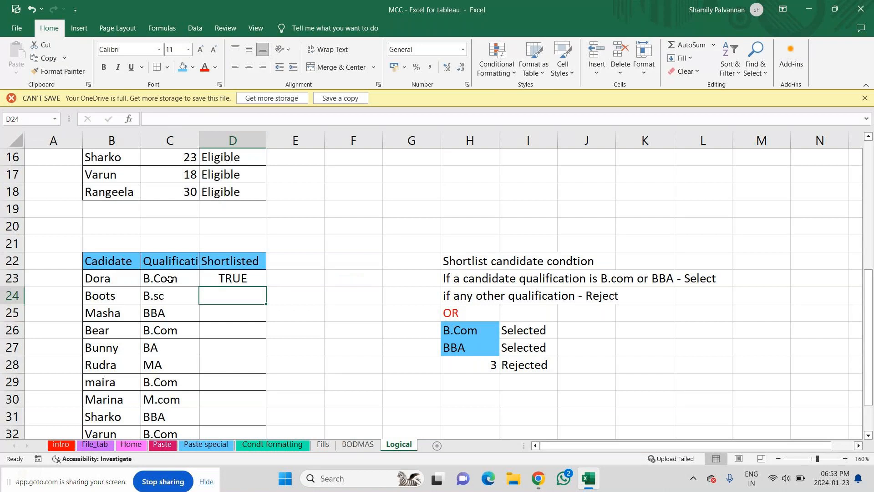
Test the OR formula by replacing the qualification in C23 with MA and with MBA.
double_click(170, 280)
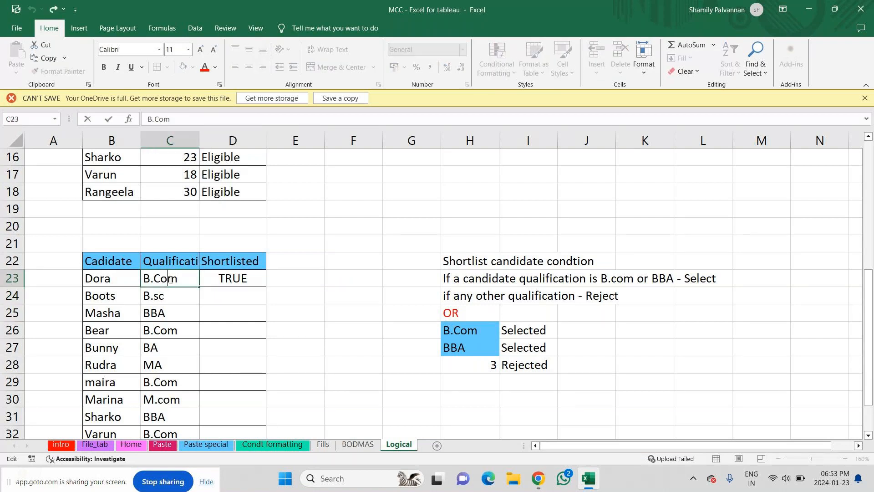
type("MA")
key("ctrl+Return")
type("M")
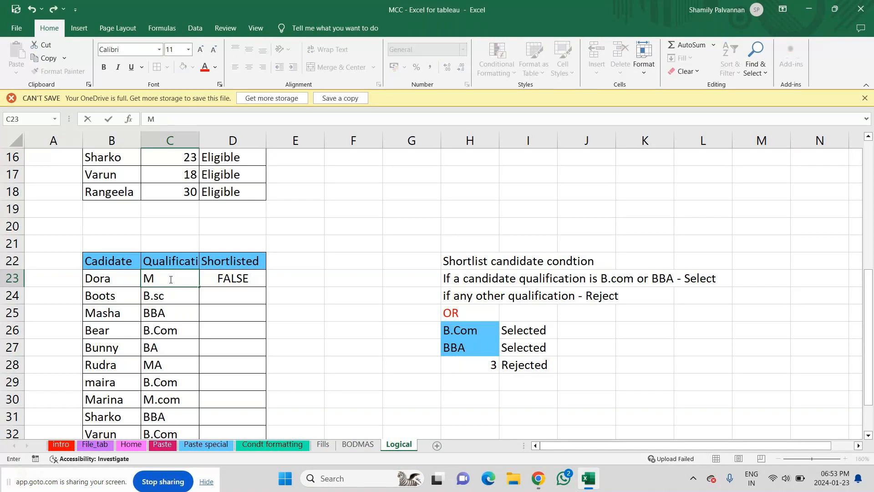
type("BA'")
key("ctrl+Return")
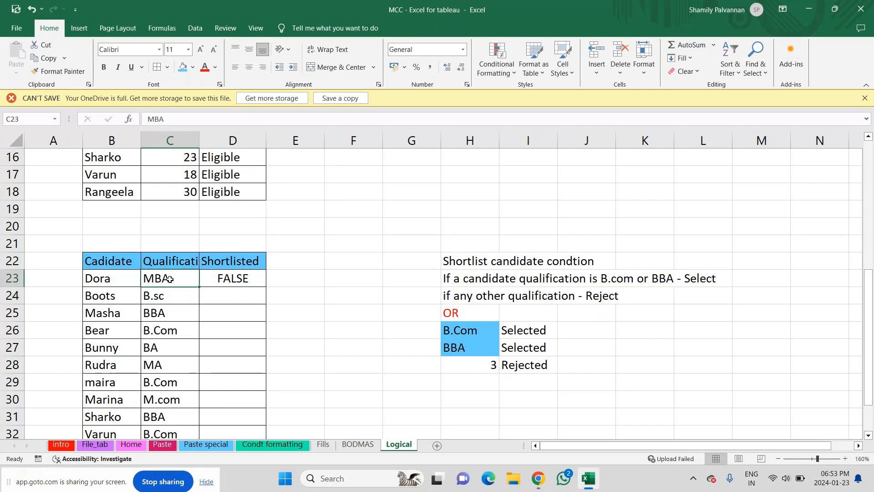
Test the OR formula further by setting the qualification in C23 to BBA and to Msc.
type("BBA")
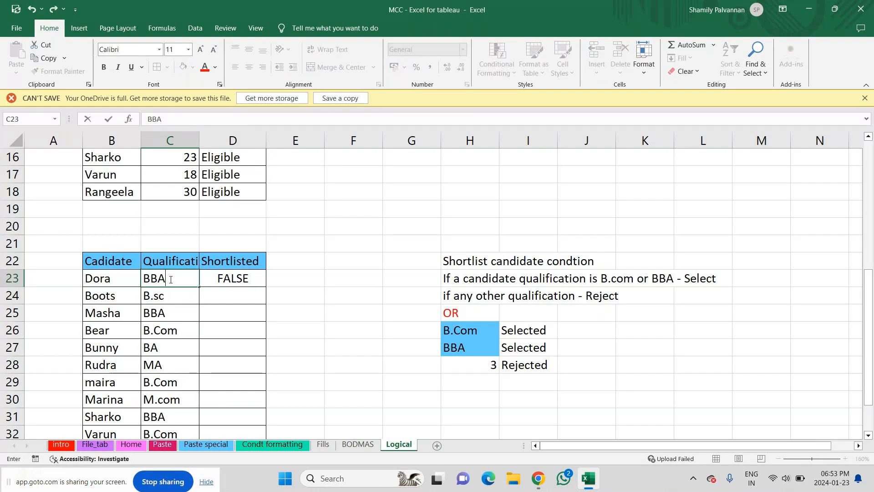
key("Return")
key("Up")
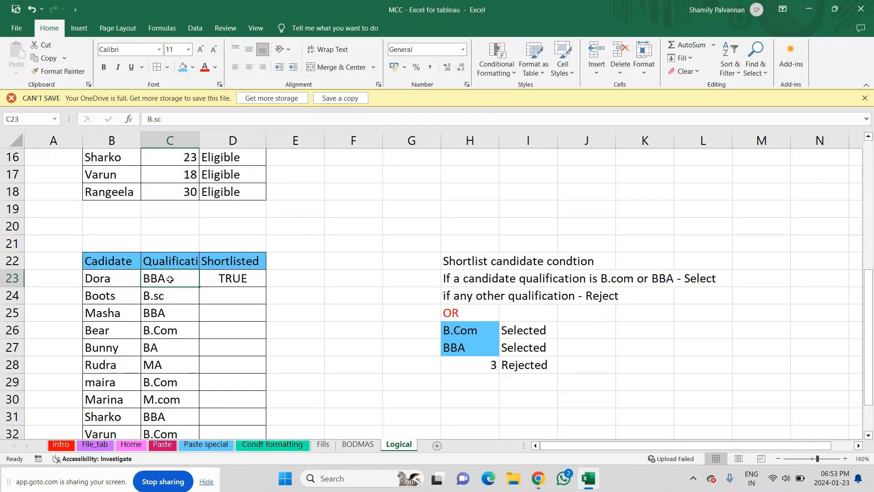
type("Msc")
key("Return")
Set the qualification in C23 back to B.com.
left_click(170, 279)
type("B")
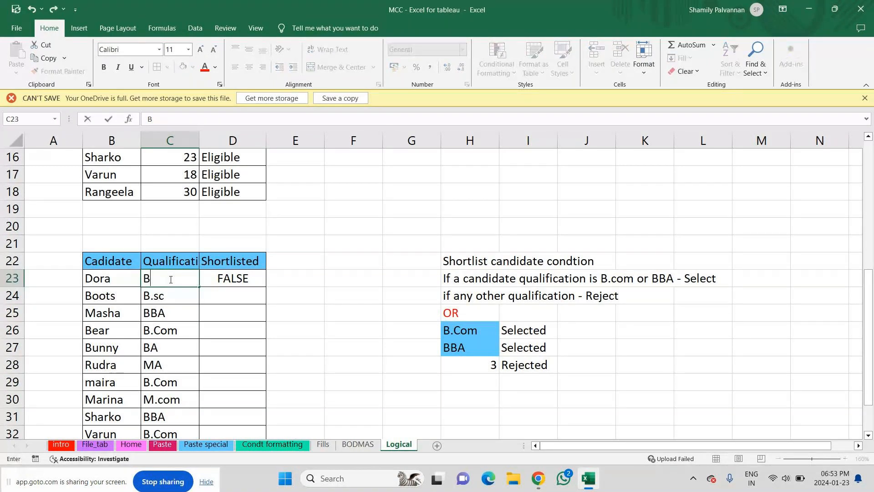
type(".com")
key("Return")
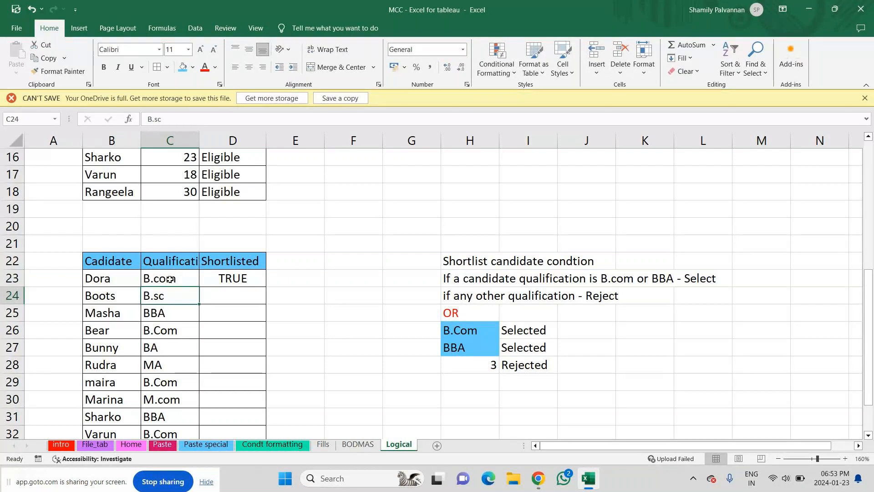
Fill the OR formula from D23 down the Shortlisted column to D33.
left_click(229, 276)
left_click_drag(266, 286, 247, 408)
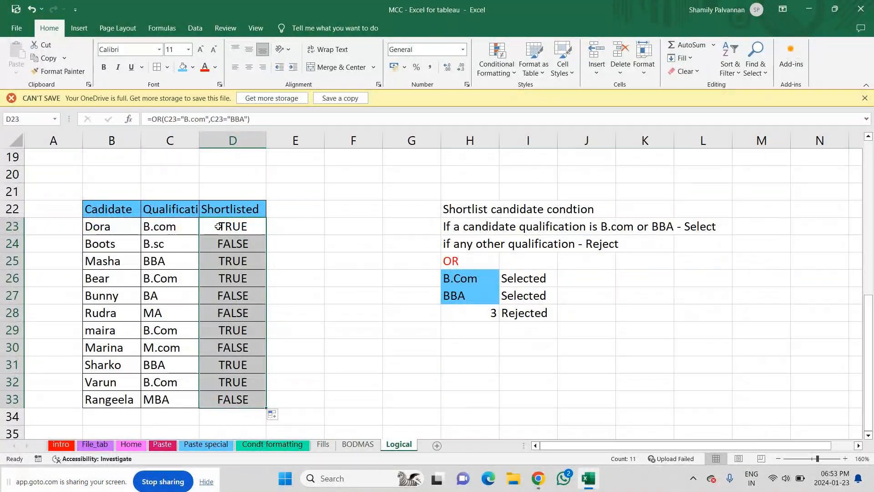
key("Down")
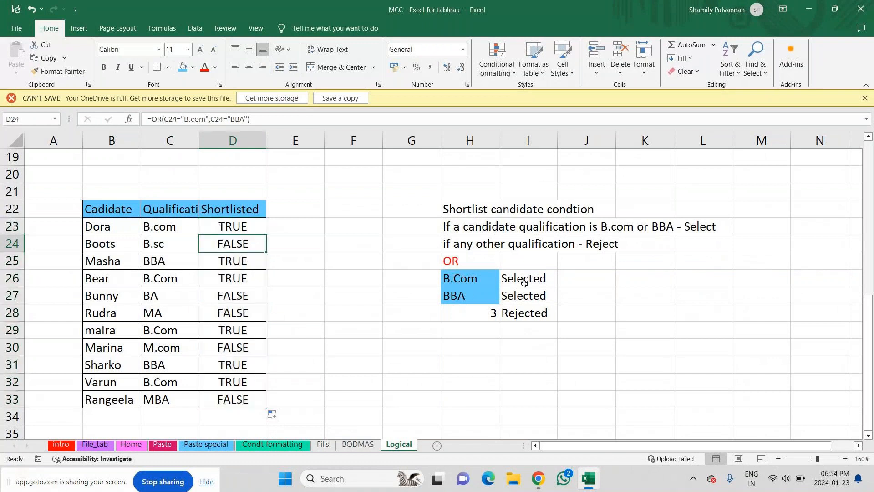
Clear the Shortlisted formulas in D23:D33 and undo the deletion.
left_click_drag(525, 284, 524, 312)
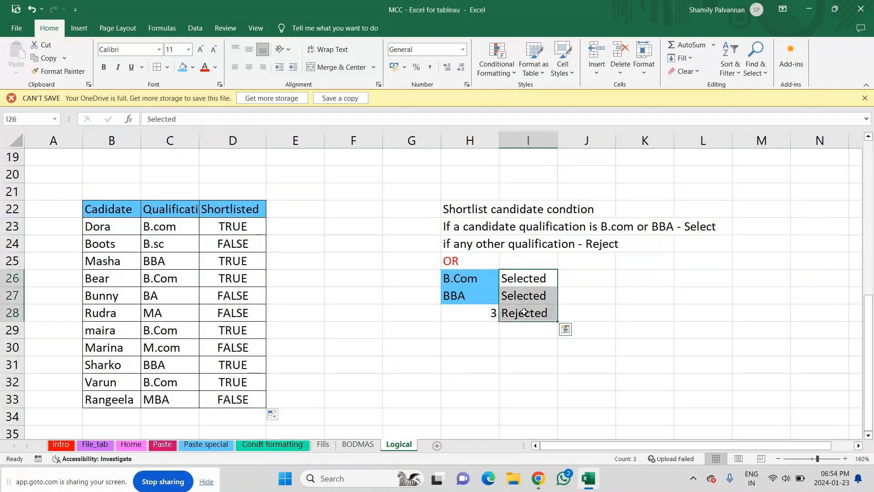
left_click_drag(237, 234, 233, 403)
key("Delete")
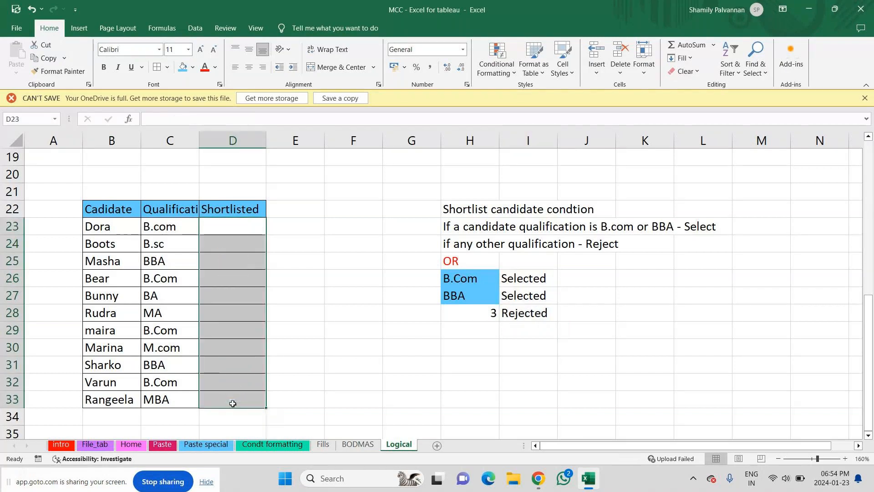
left_click(295, 278)
left_click(232, 227)
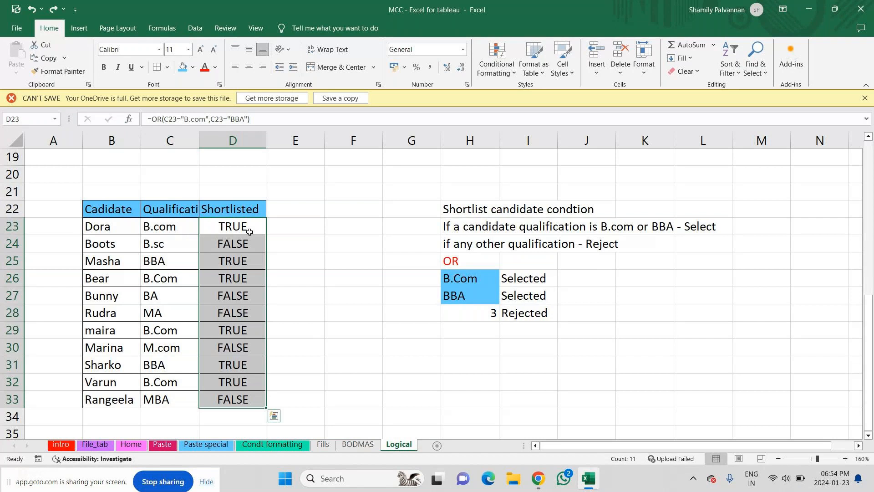
Copy the OR formula text from D23 into H29 below the shortlisting conditions.
left_click(234, 227)
left_click(270, 121)
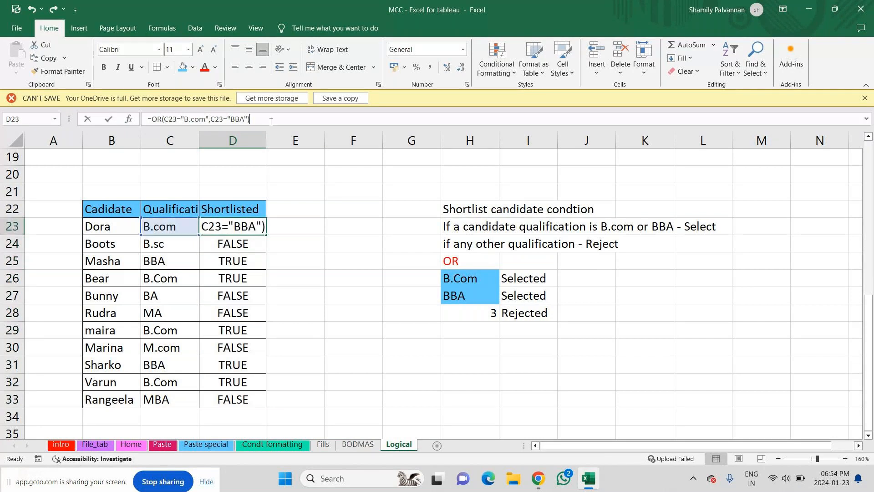
left_click_drag(271, 121, 148, 119)
key("ctrl+c")
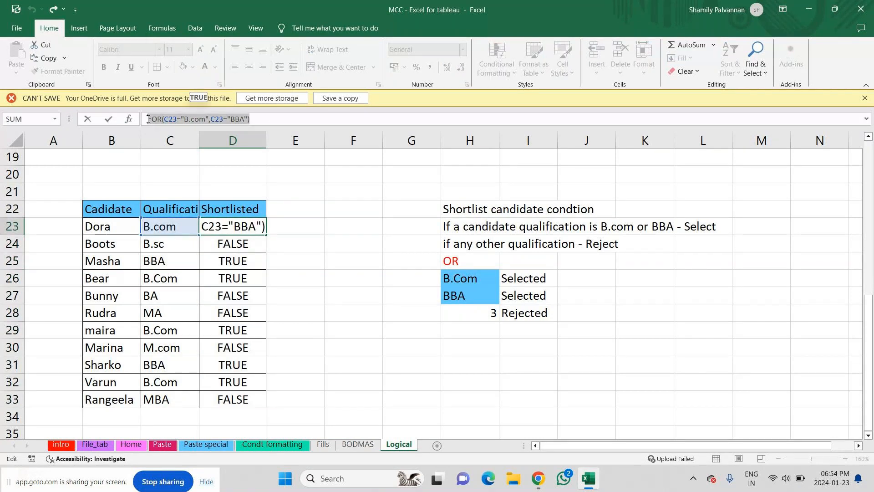
left_click(460, 333)
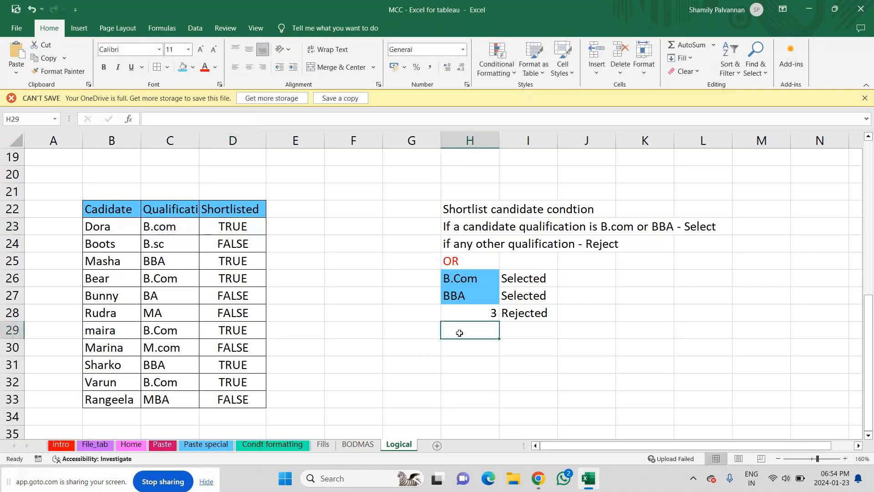
key("ctrl+v")
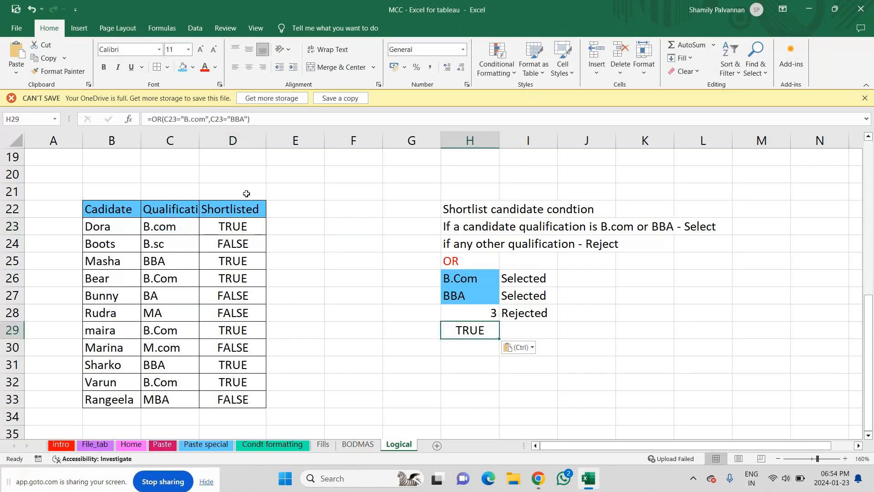
Remove the leading equals sign in H29 to store the OR formula as plain text.
left_click(153, 119)
key("BackSpace")
key("Return")
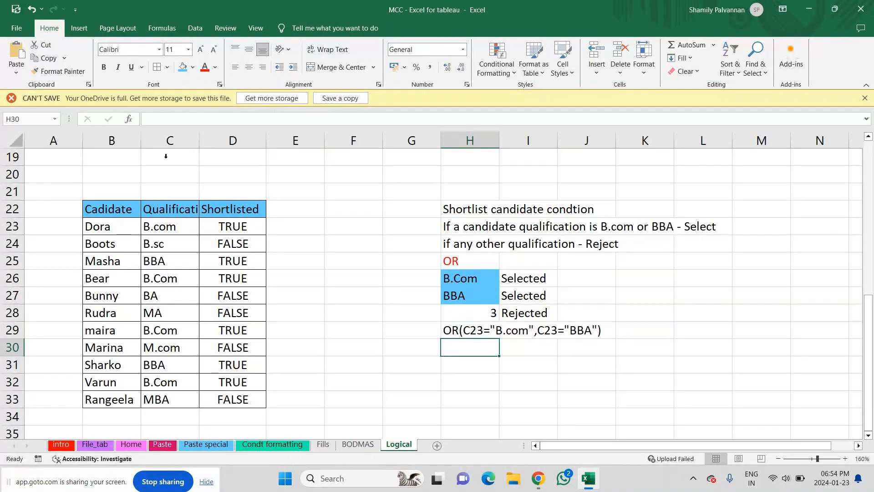
key("Up")
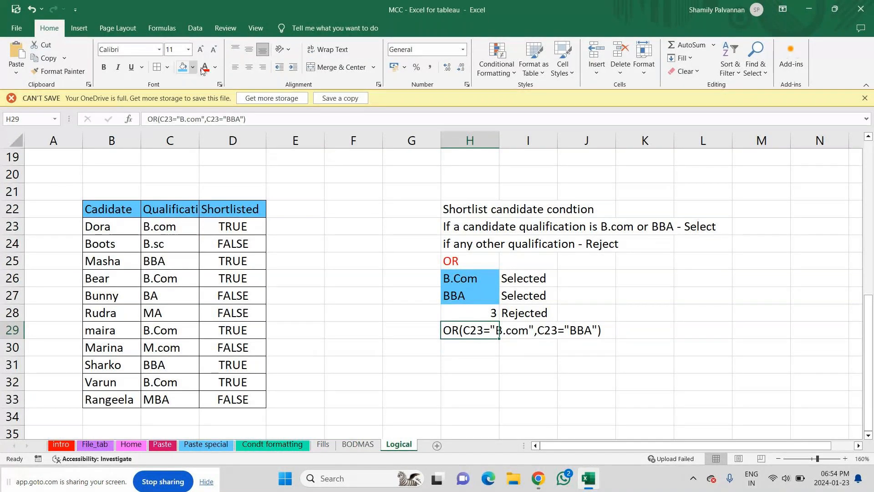
Color the OR formula note in H29 red.
left_click(203, 69)
Clear all OR formula results from the Shortlisted column, D23:D33.
left_click(214, 228)
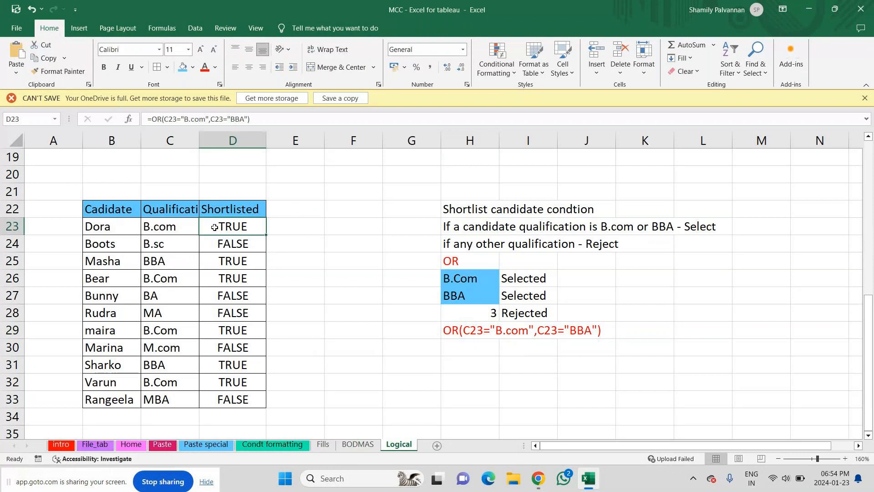
key("shift+Down")
key("shift+Down")
key("shift+Down")
key("shift+Down")
key("shift+Down")
key("shift+Down")
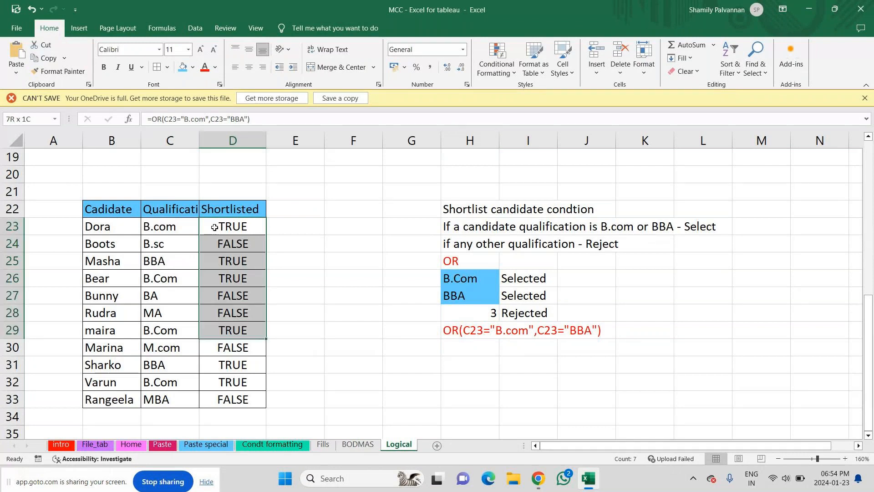
key("shift+Down")
key("shift+Down")
key("shift+Down")
key("shift+Down")
key("BackSpace")
key("Return")
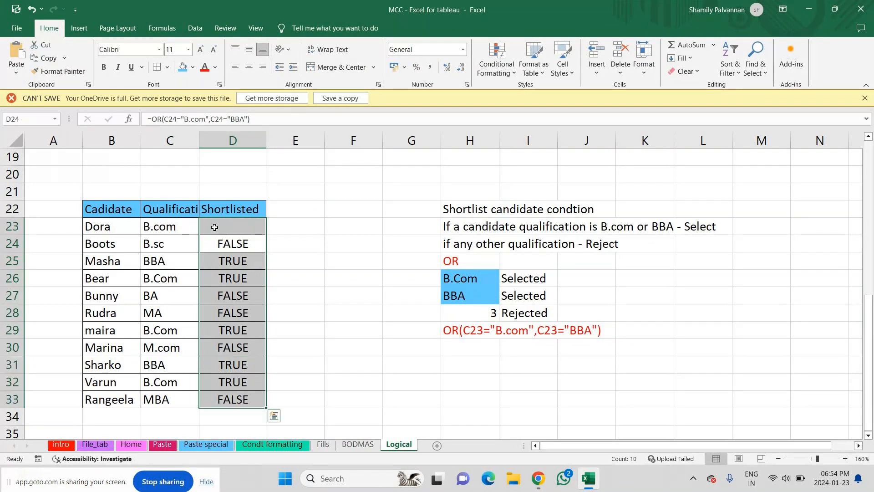
key("Delete")
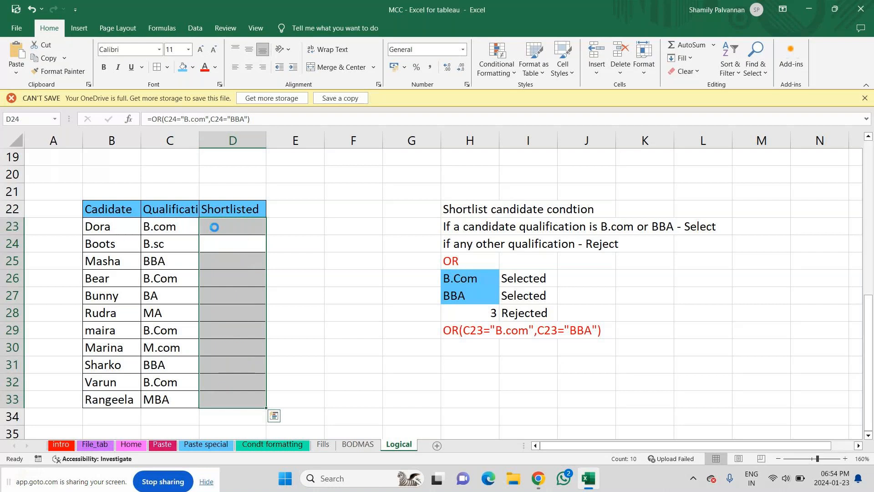
Start an IF formula in D23 with OR(C23="B.Com",C23="BBA") as its logical test.
double_click(215, 227)
type("=if")
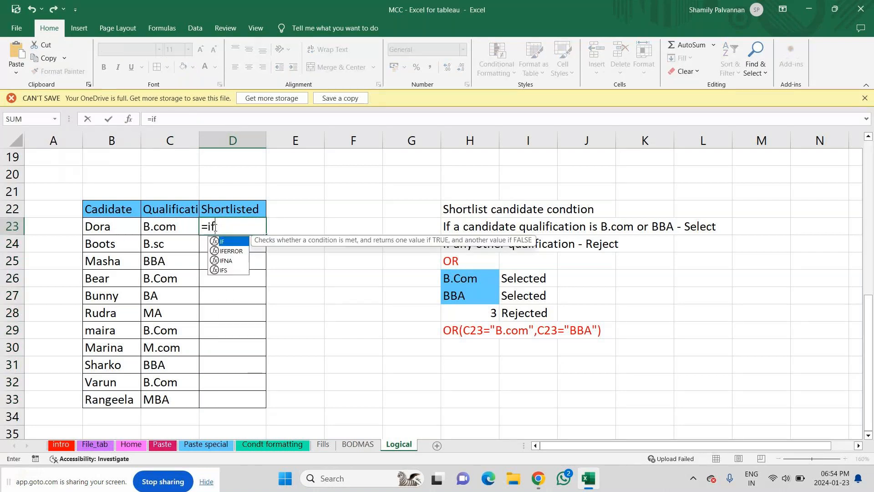
key("Tab")
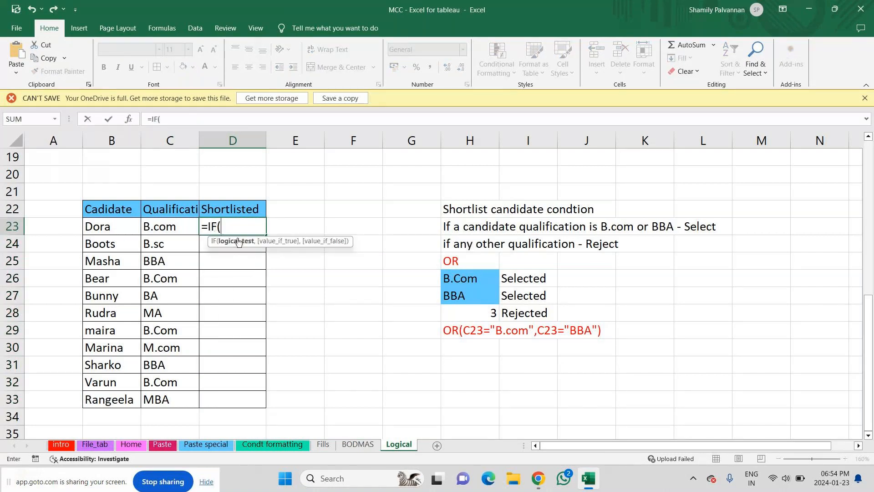
type("or")
key("Tab")
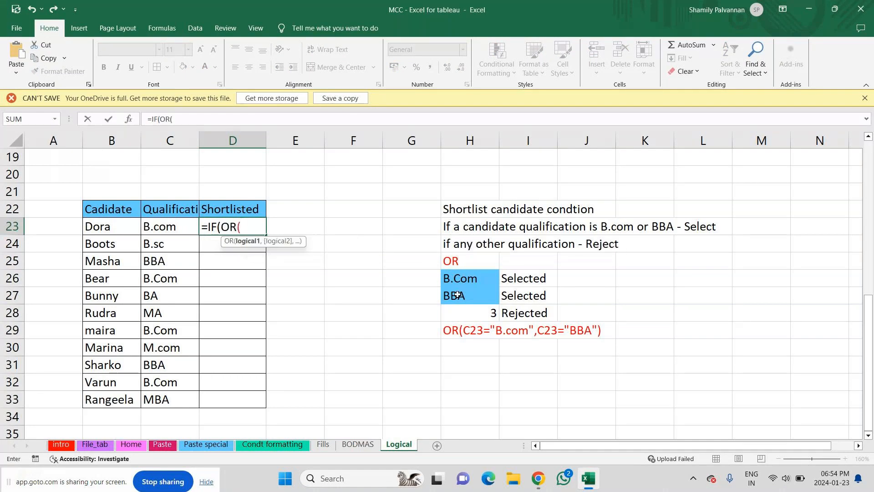
left_click(170, 228)
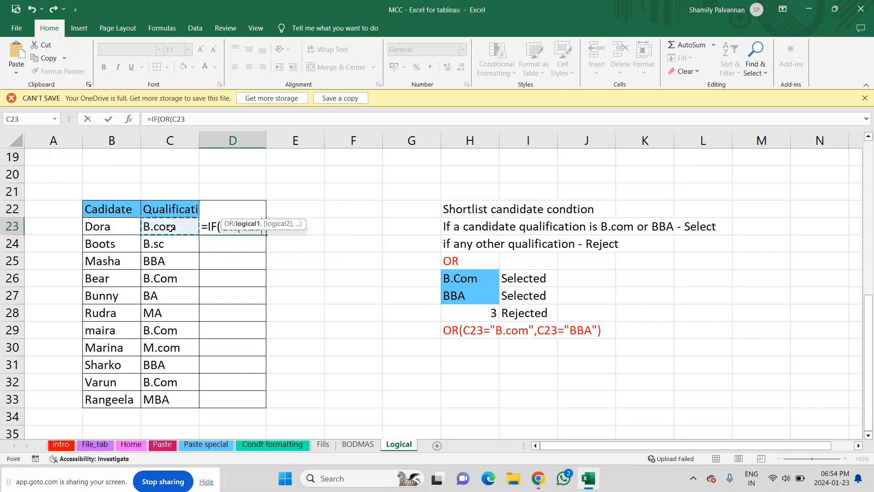
type("=\"B")
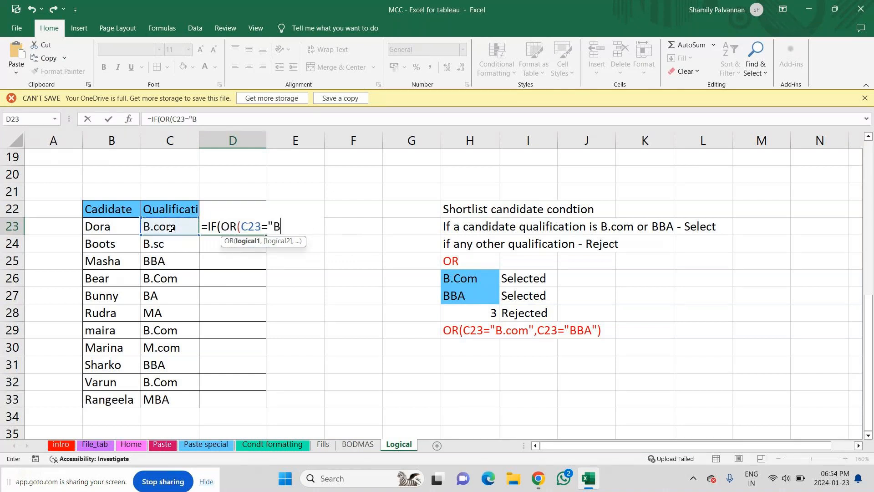
type(".Com\",")
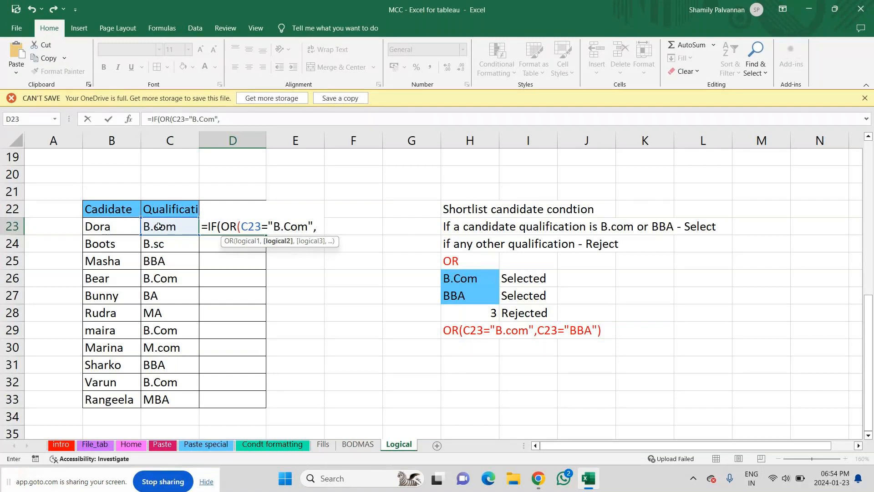
left_click(158, 227)
type("=\"BBA")
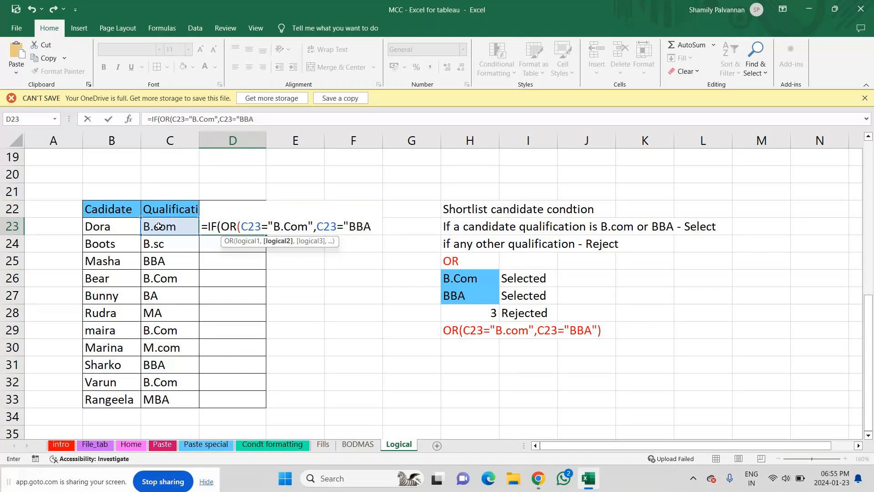
type("\")")
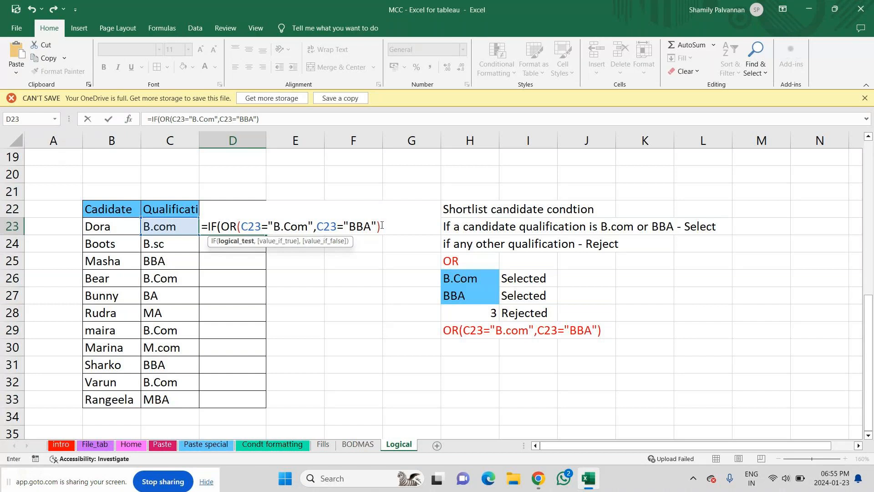
Complete the IF formula in D23 with "Selected" as the true value and "Rejected" as the false value.
left_click(238, 243)
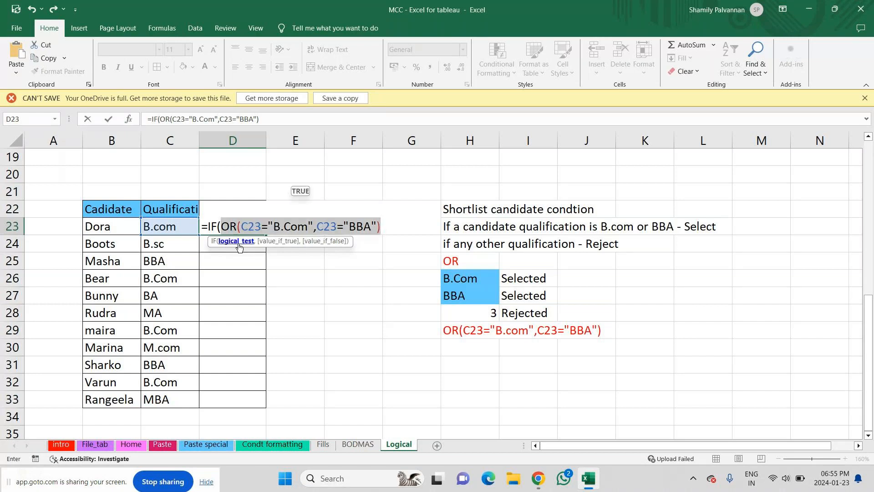
left_click(384, 223)
type(",")
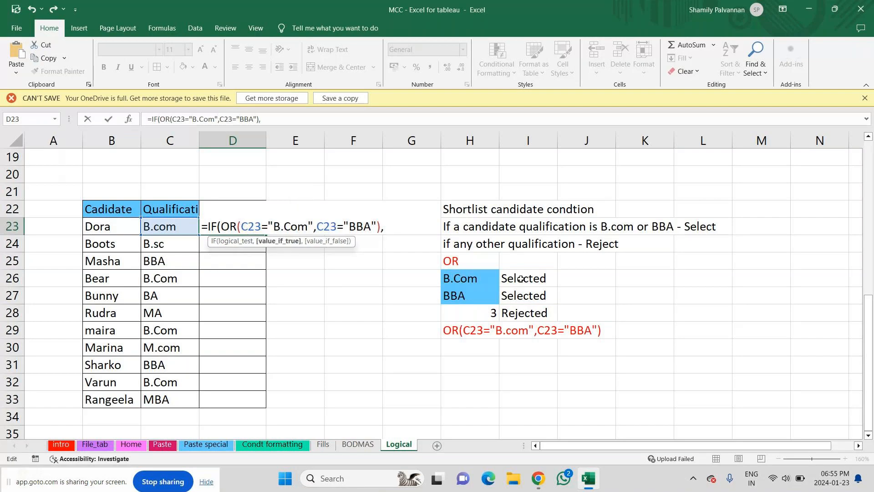
type("\"S elec")
key("BackSpace")
type("ted")
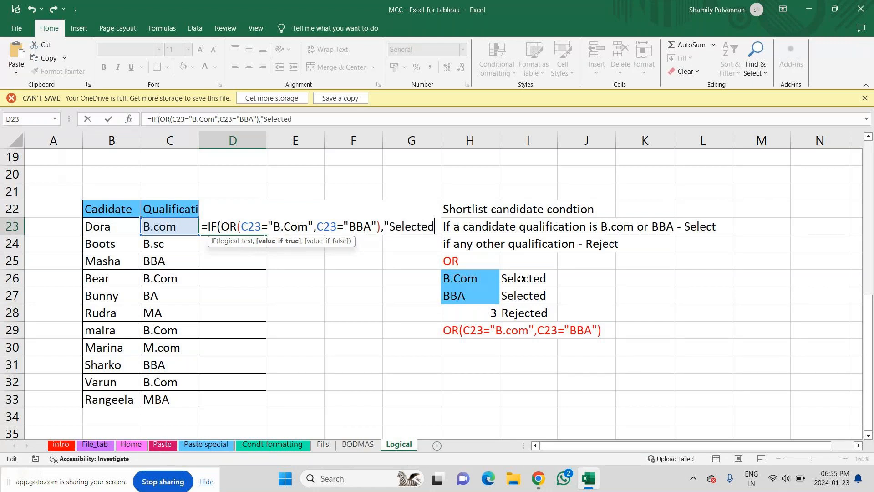
type("\",")
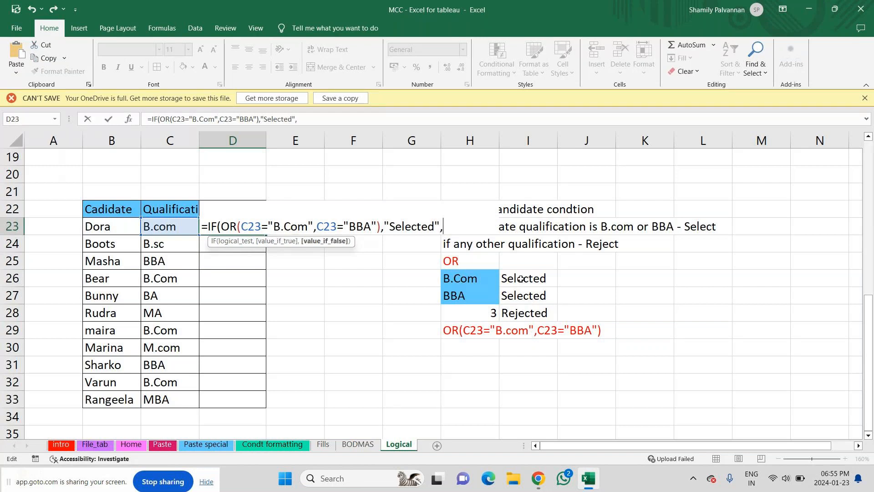
type("\"Rejectd")
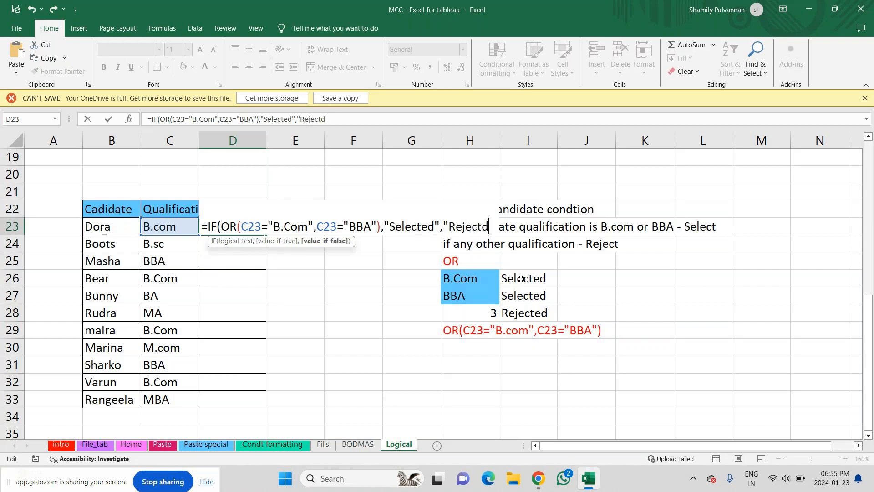
key("BackSpace")
type("ed\"")
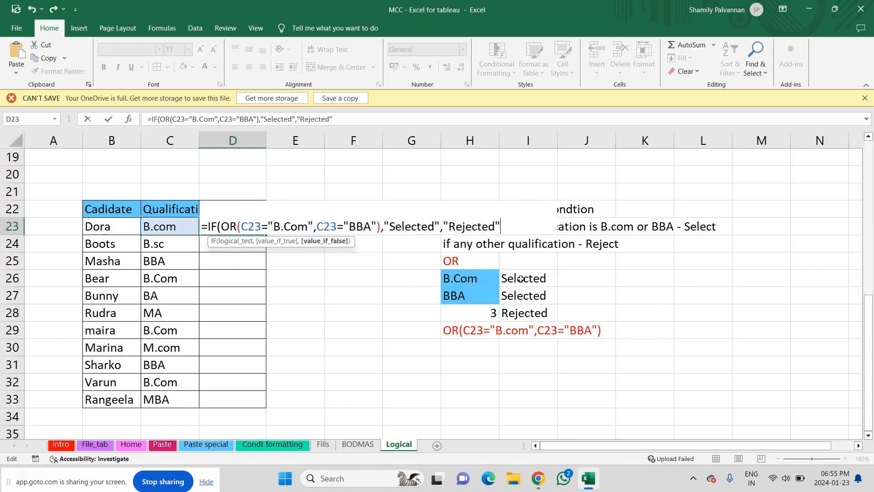
type(")")
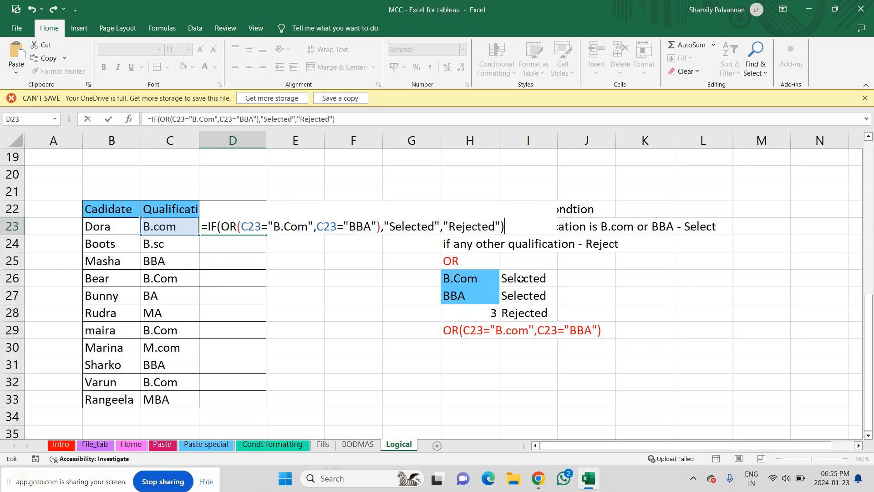
key("Return")
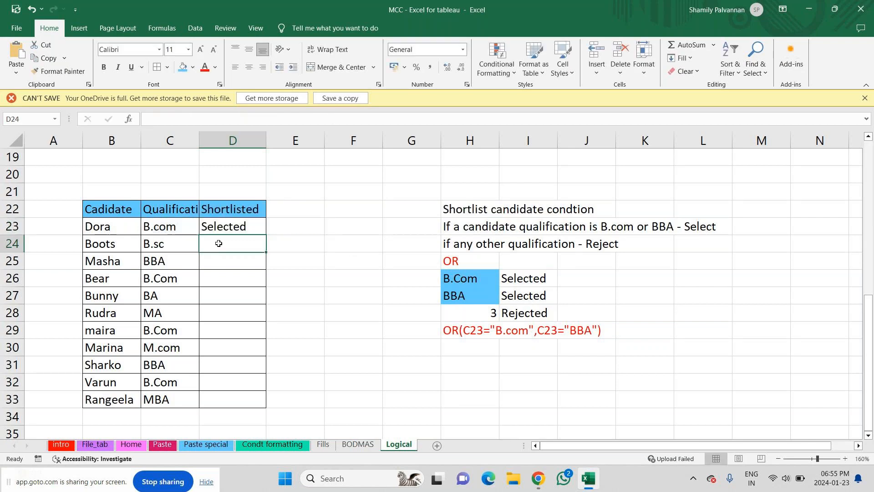
Test the D23 formula by setting C23 to BBA, MBA and M.sc, and restore C23 to B.com.
left_click(157, 227)
double_click(157, 227)
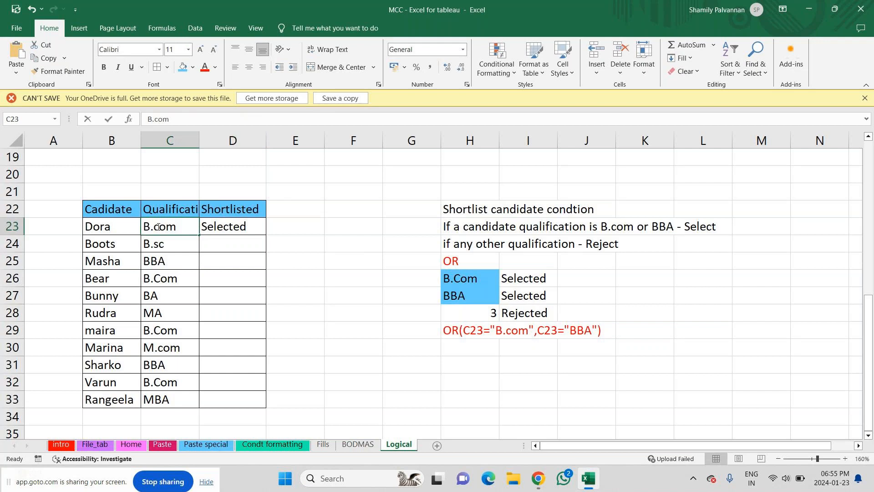
type("BBA")
key("Return")
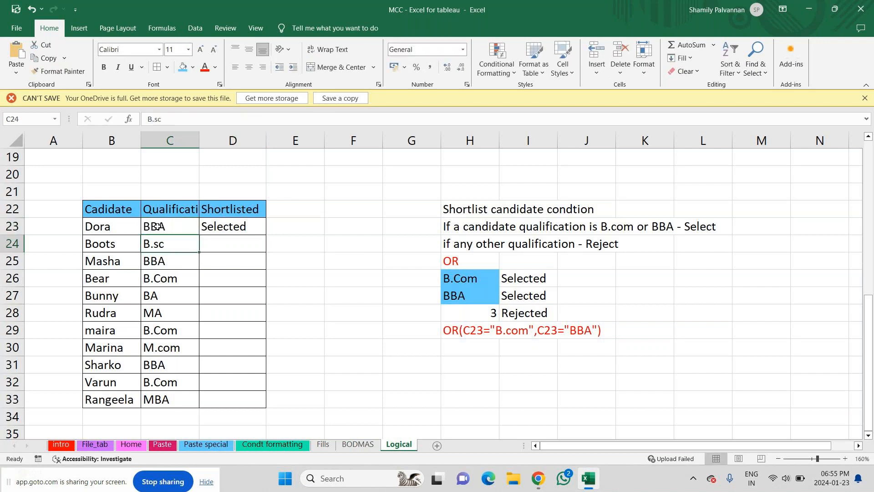
left_click(157, 227)
type("MBA")
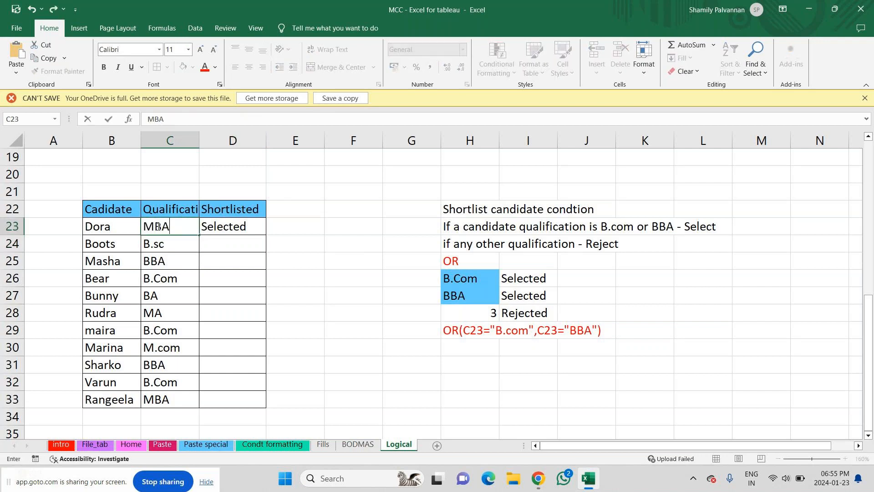
key("Return")
left_click(157, 227)
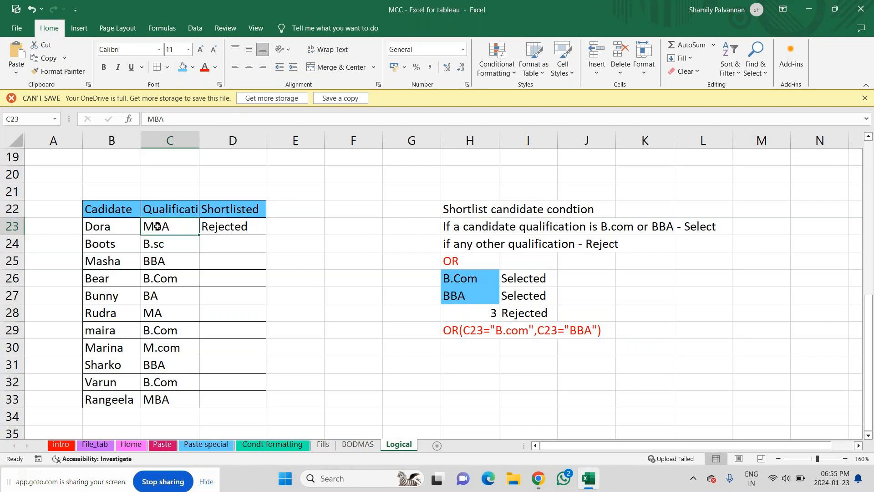
type("M.sc")
key("Return")
left_click(157, 227)
type("B.com")
key("Return")
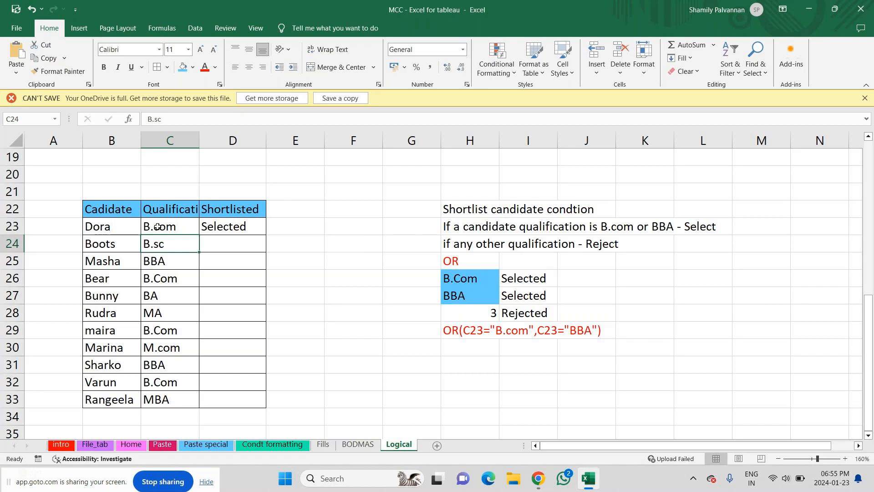
Fill the IF formula with the nested OR from D23 down to D33.
left_click(245, 226)
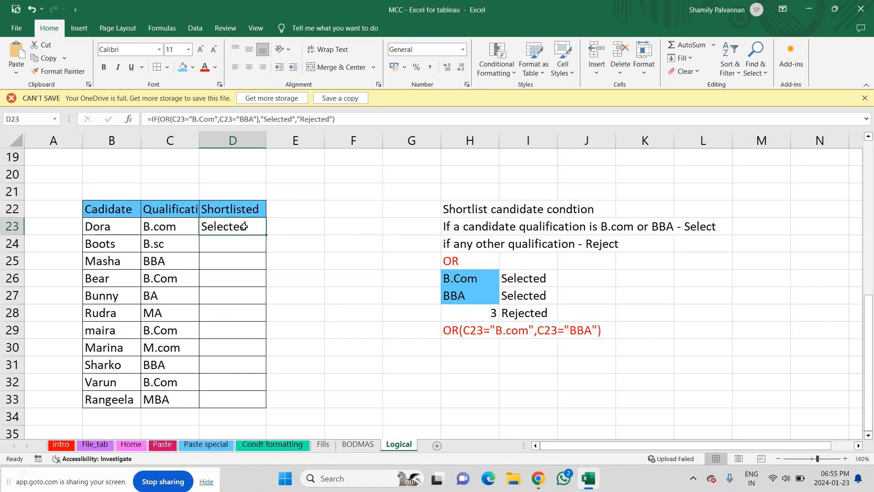
left_click_drag(267, 235, 258, 402)
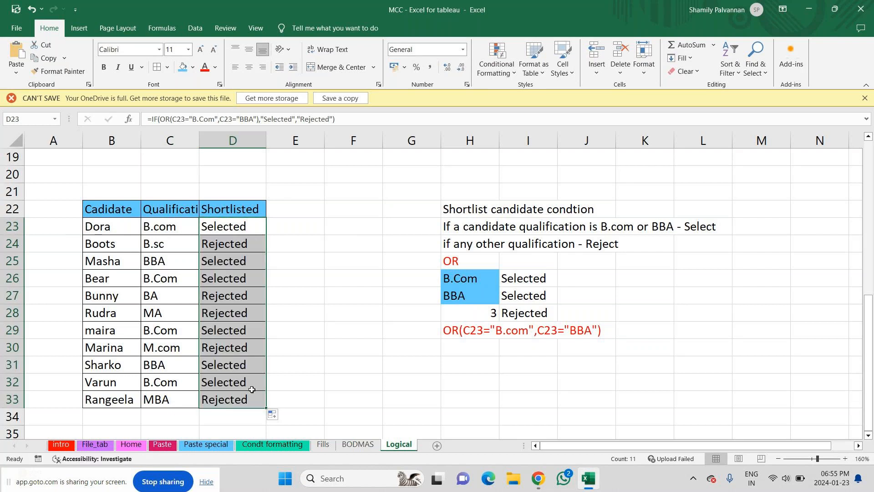
Open the filled formula in D31 to examine its references, leaving its content unaltered.
left_click(231, 366)
key("F2")
type("2")
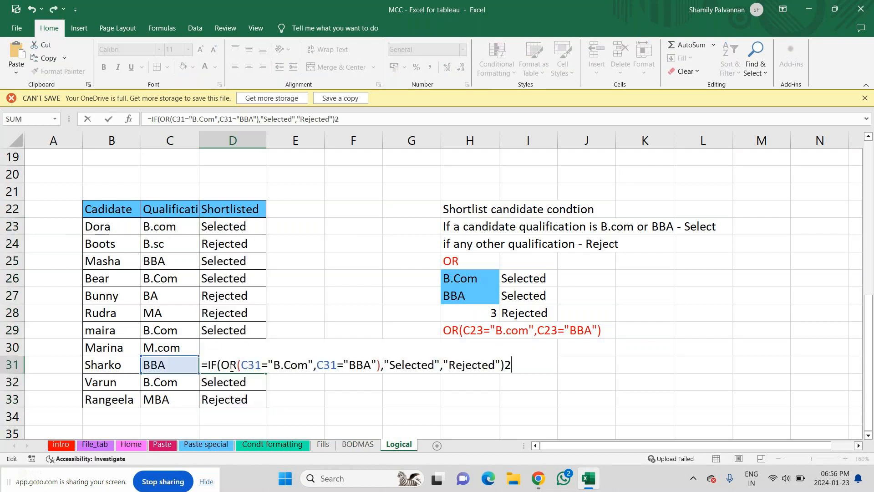
key("BackSpace")
Switch to the GoTo meeting in Chrome, mute the microphone and return to the Excel workbook.
key("alt+Tab")
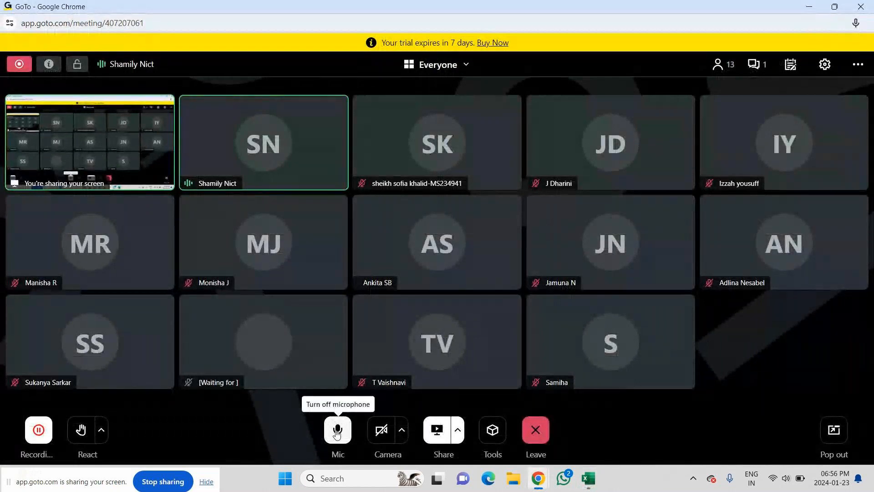
left_click(337, 432)
key("alt+Tab")
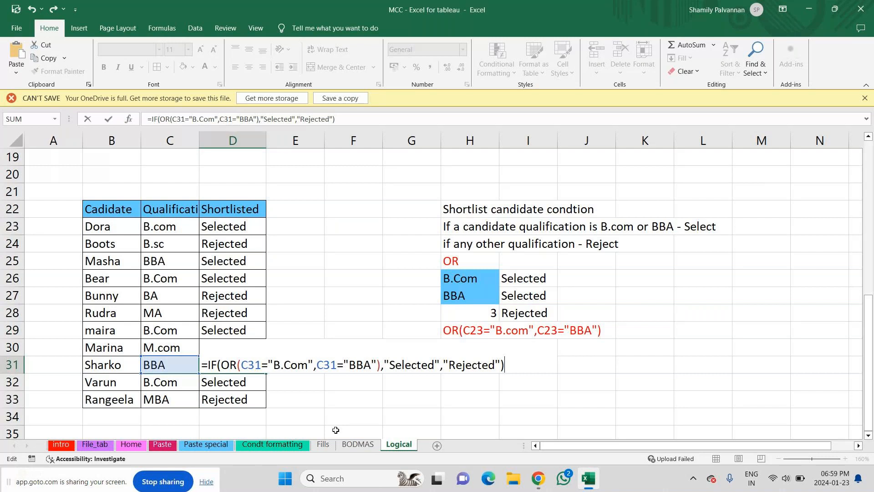
Switch to the GoTo meeting, unmute the microphone and go back to the Excel workbook.
key("alt+Tab")
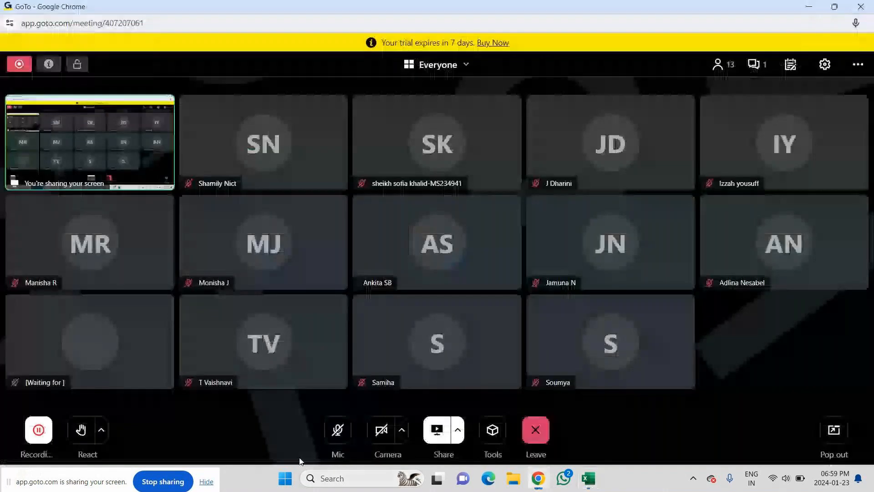
left_click(337, 431)
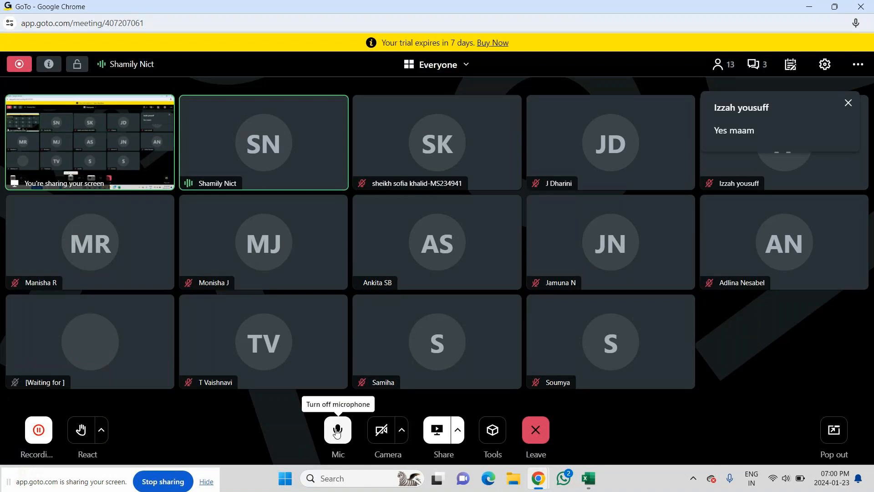
key("alt+Tab")
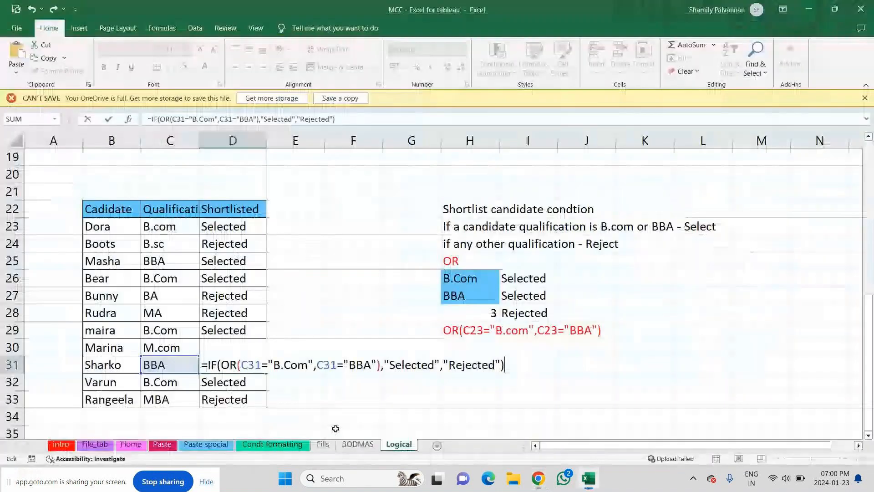
Leave the D31 formula and select empty cell D38 below the candidate table.
key("Return")
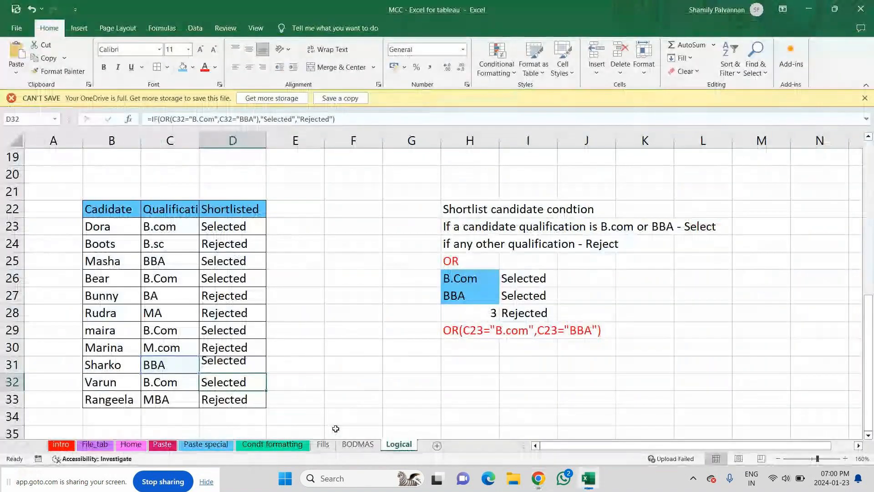
left_click(232, 434)
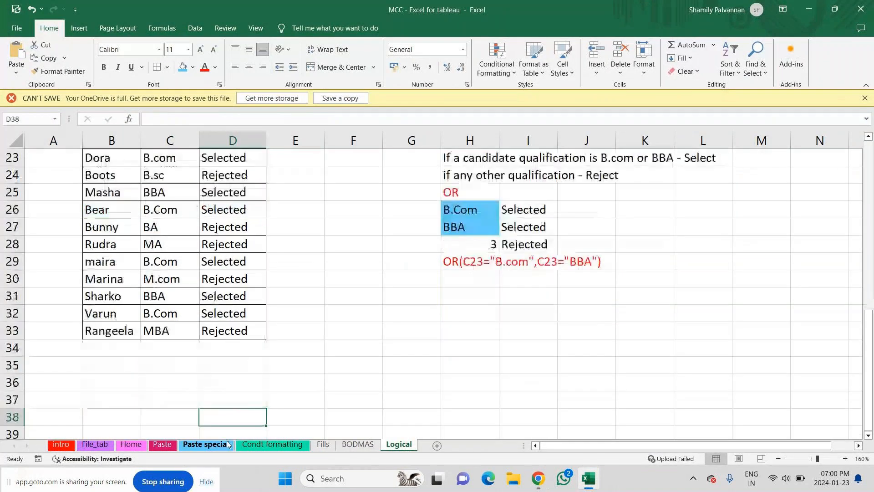
Copy the candidate names with their header from B22:B33 to a new block starting at B37.
key("Up")
key("Up")
key("Up")
key("Up")
key("Up")
key("Up")
key("Up")
key("Up")
key("Up")
key("Up")
key("Up")
key("Up")
key("Up")
key("Up")
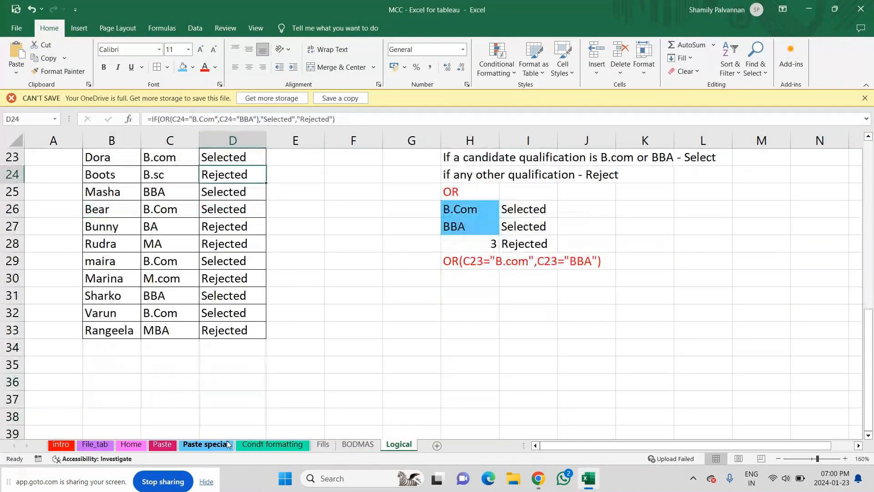
key("Up")
key("Up")
key("Up")
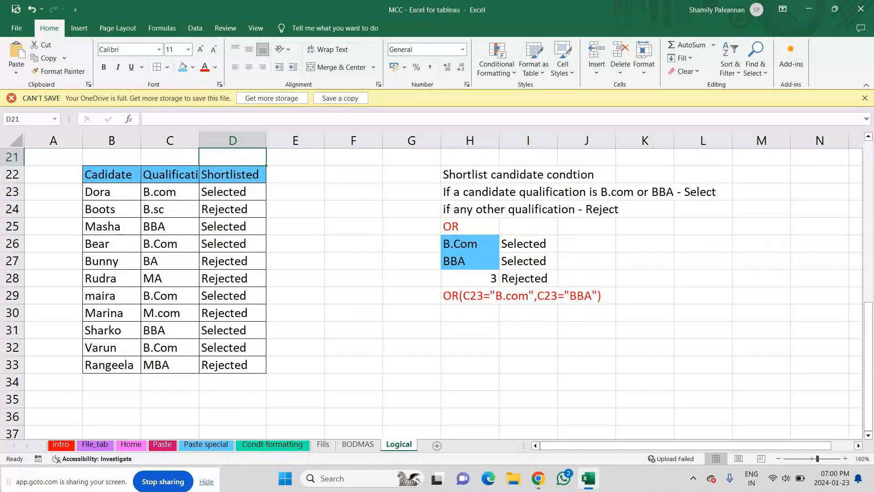
left_click_drag(108, 176, 110, 368)
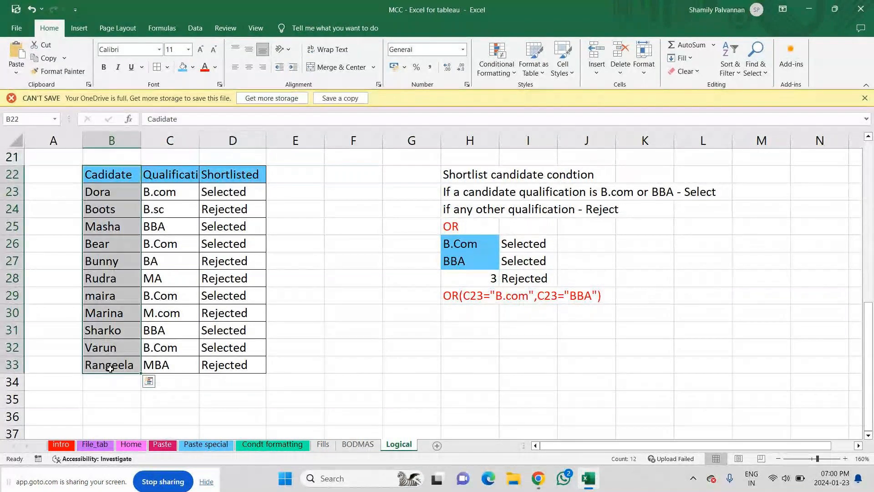
key("ctrl+c")
key("Down")
key("Down")
key("Down")
key("Down")
key("Down")
key("Down")
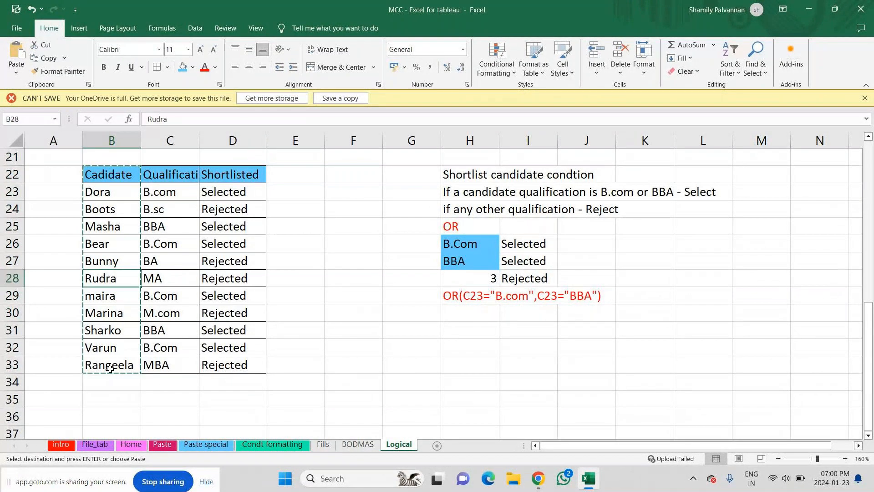
key("Down")
key("Down")
key("Down")
key("Down")
key("Down")
key("Down")
key("Down")
key("Down")
key("Down")
key("Down")
key("Up")
key("ctrl+v")
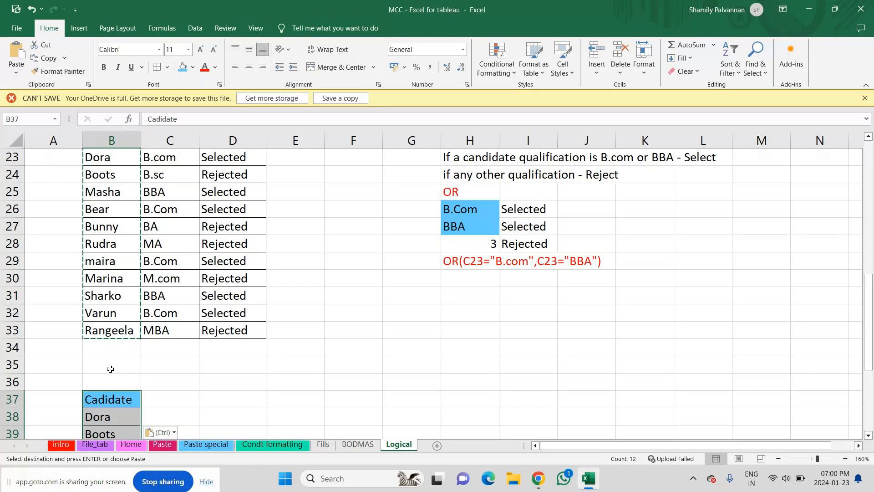
Add the column headers "Experience" in C37 and "Shortlist" in D37 beside the pasted candidate header.
left_click(164, 405)
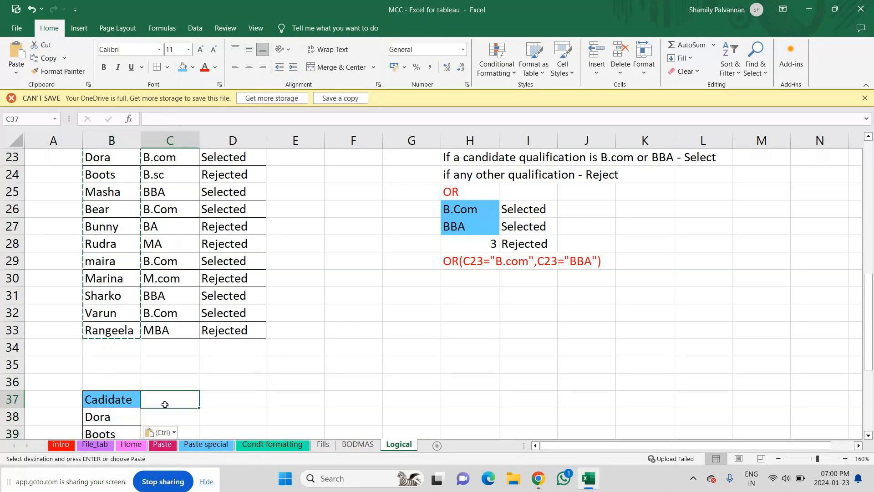
type("E")
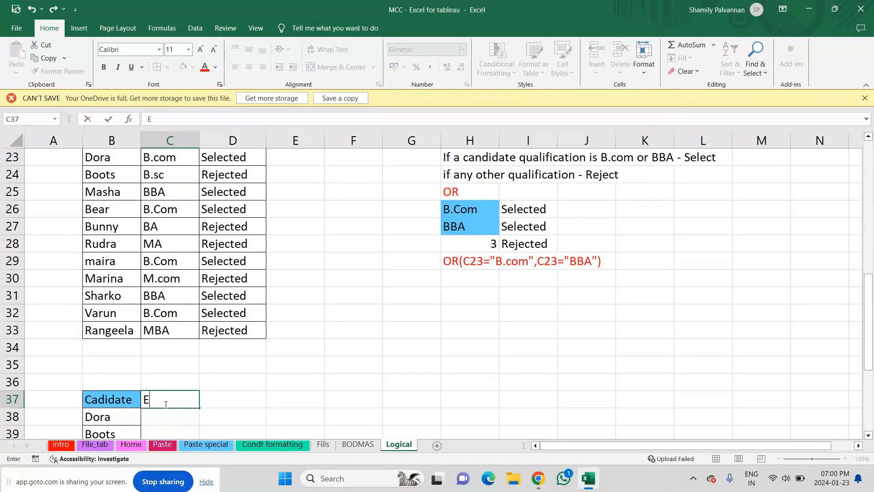
type("xperience")
key("Tab")
key("F2")
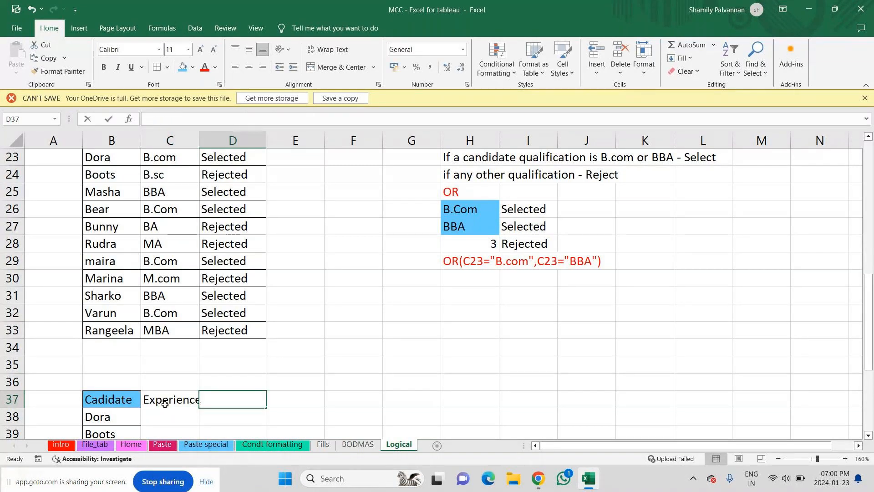
type("Shortli")
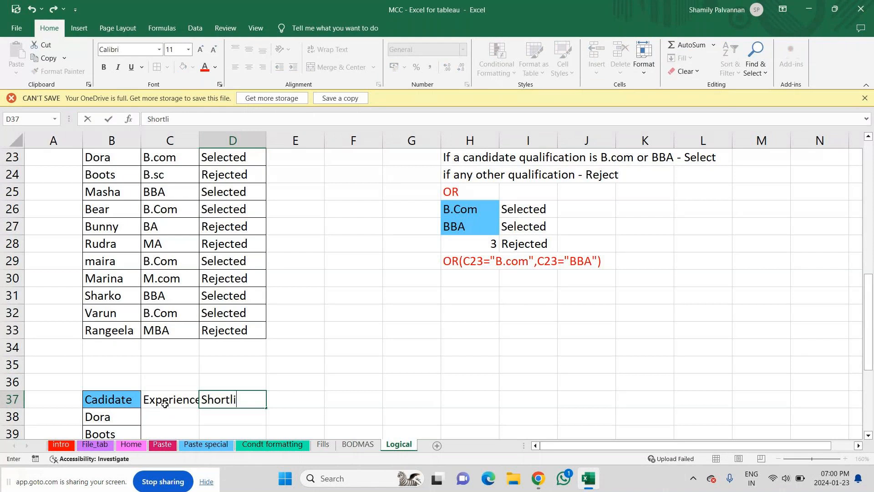
type("st")
key("Return")
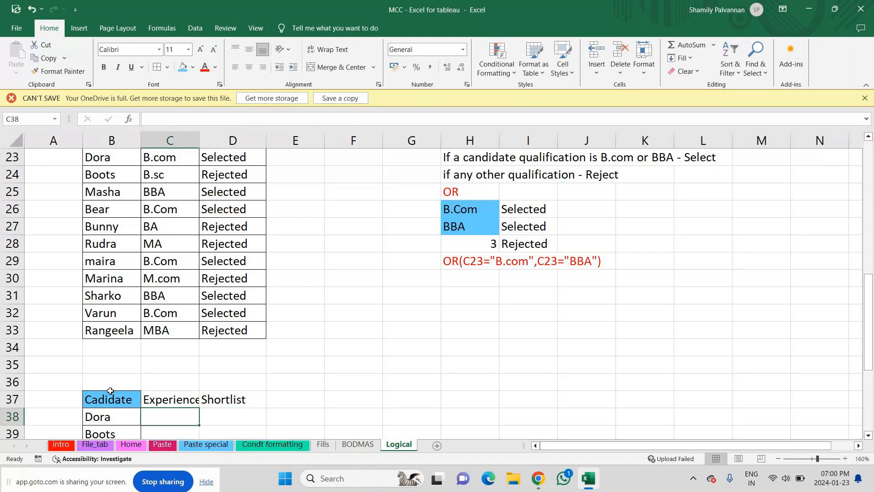
Fill the header cells B37:D37 with light blue and apply all borders to the table range B37:D48.
left_click_drag(110, 390, 232, 396)
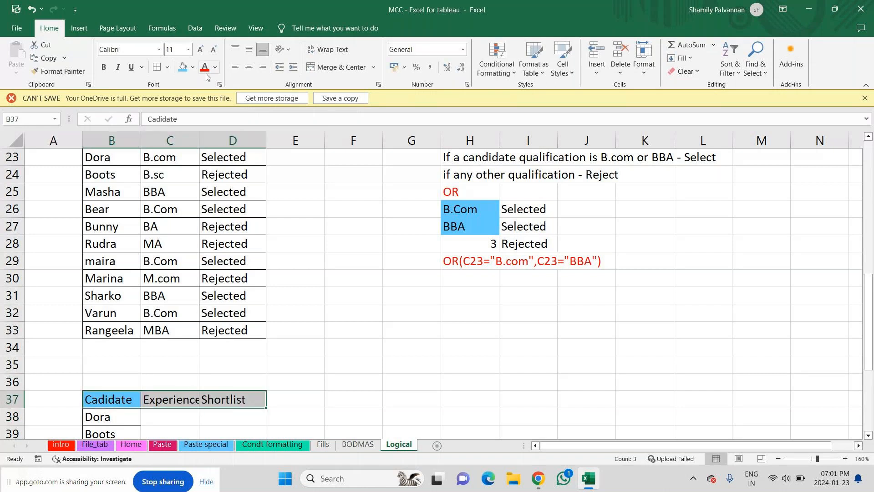
left_click(184, 66)
key("Down")
key("Down")
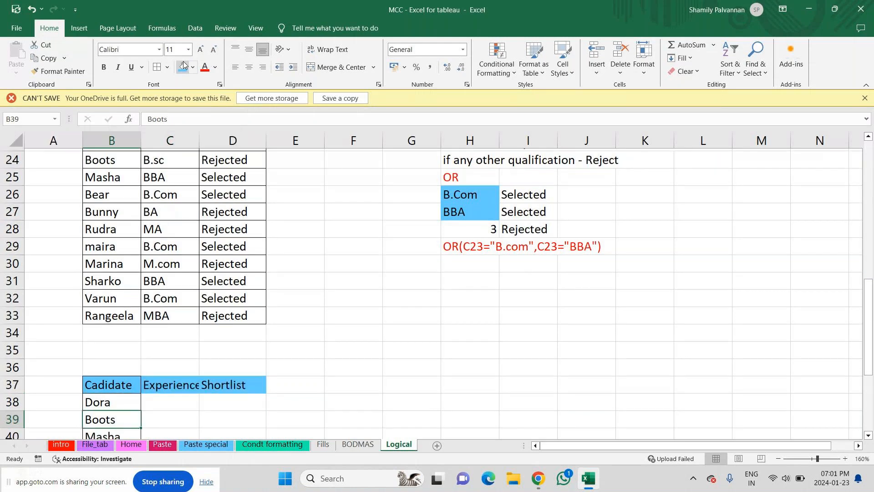
key("Down")
key("Down")
key("Down")
key("Down")
key("Down")
key("Down")
key("Down")
key("Down")
key("Down")
left_click_drag(111, 244, 209, 402)
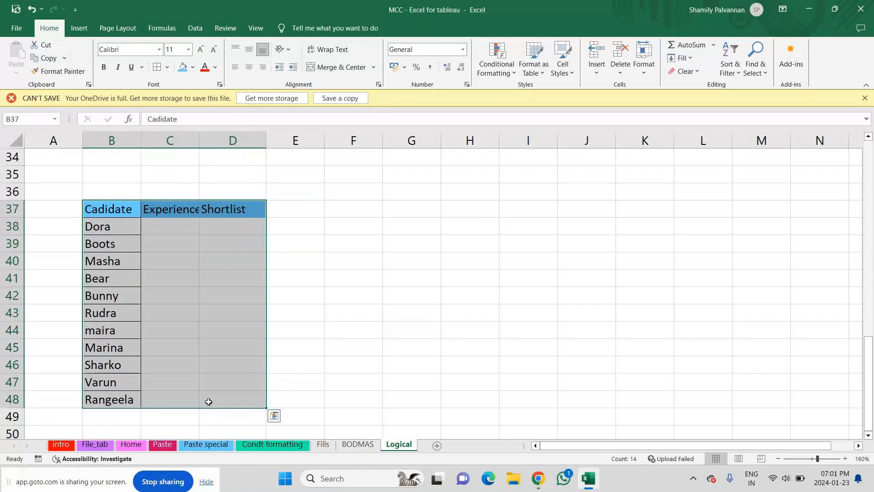
left_click(182, 68)
key("ctrl+z")
Enter the experience values 2, 1.7, 4 and 6 for the first four candidates in C38:C41.
left_click(170, 221)
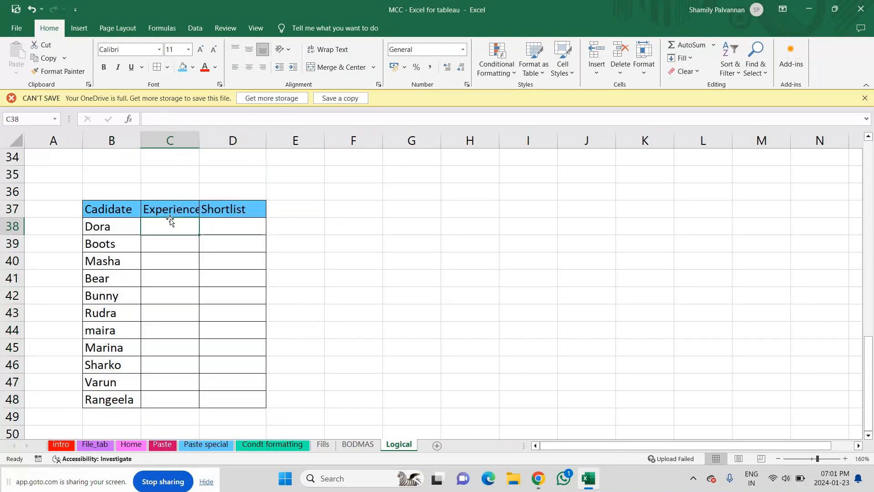
double_click(170, 220)
type("2")
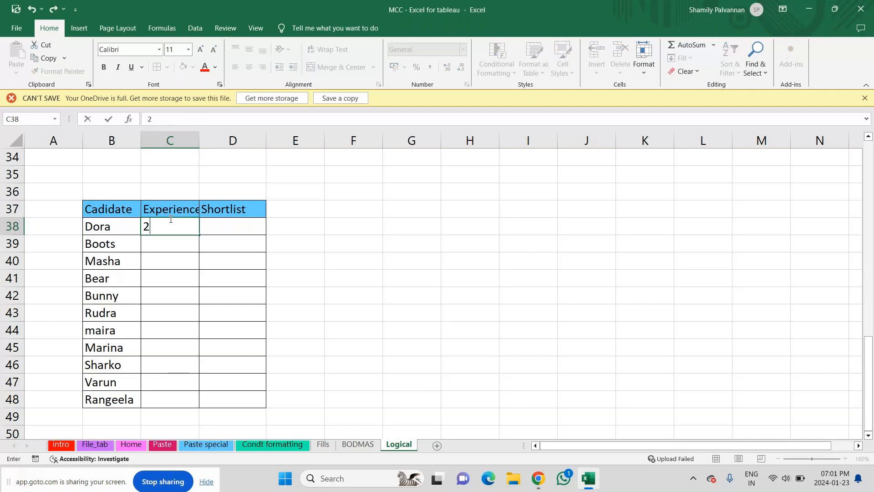
key("Return")
type("1.7")
key("ctrl+Return")
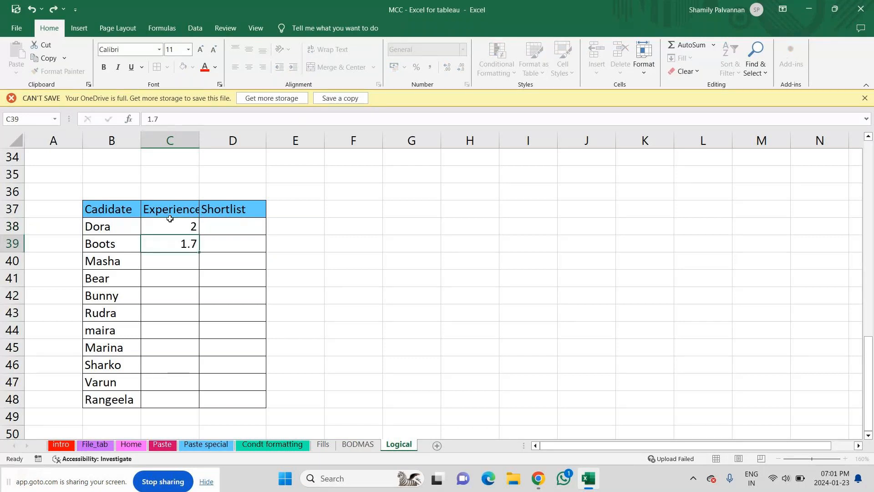
key("Return")
type("4")
key("Return")
type("5")
key("Return")
key("Up")
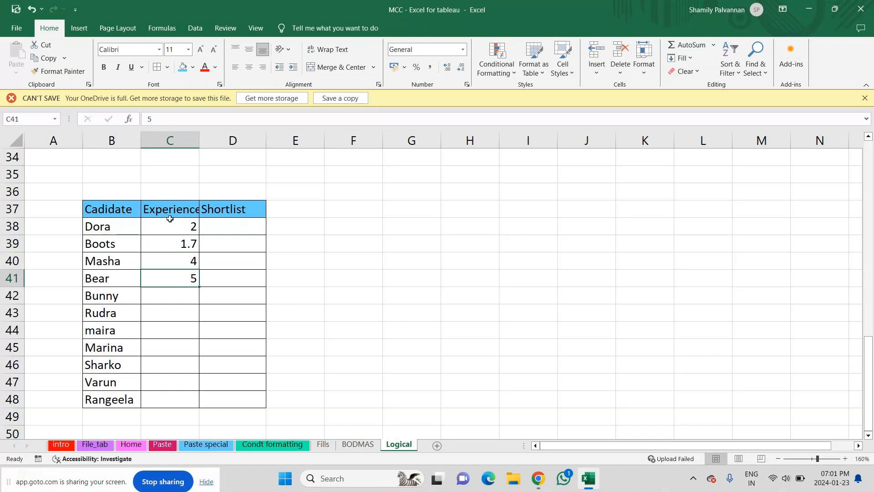
type("6")
key("Return")
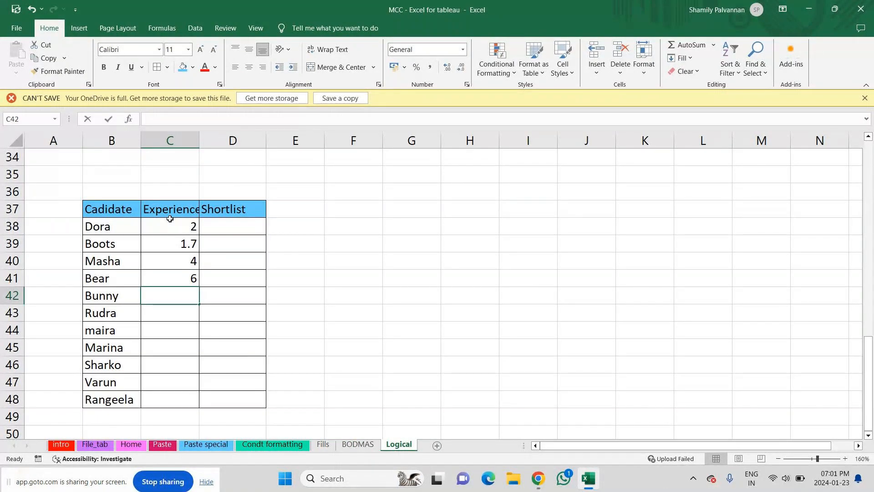
Enter the experience values 0.6, 1.8, 0 and 2 for the next four candidates in C42:C45.
type("0.6")
key("Return")
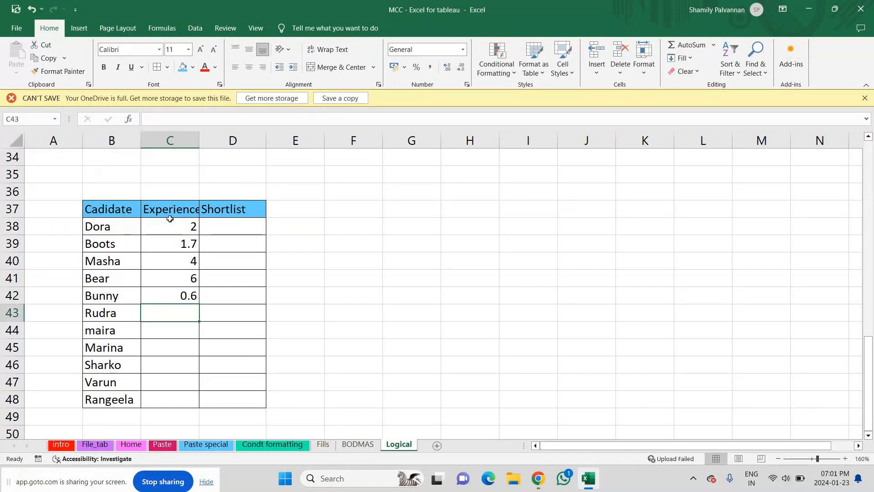
type("1.8")
key("Return")
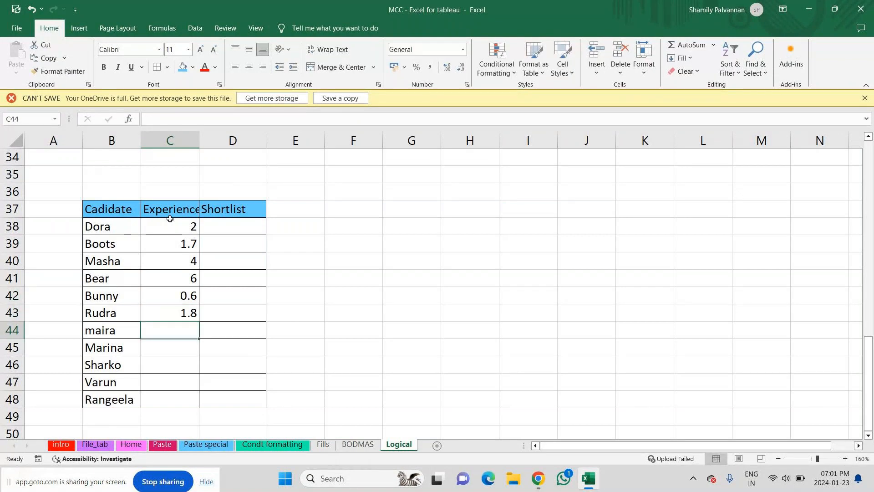
type("0")
key("Return")
type("2")
key("Return")
Enter the experience values 10, 0.1 and 1.11 for the last three candidates in C46:C48.
type("2")
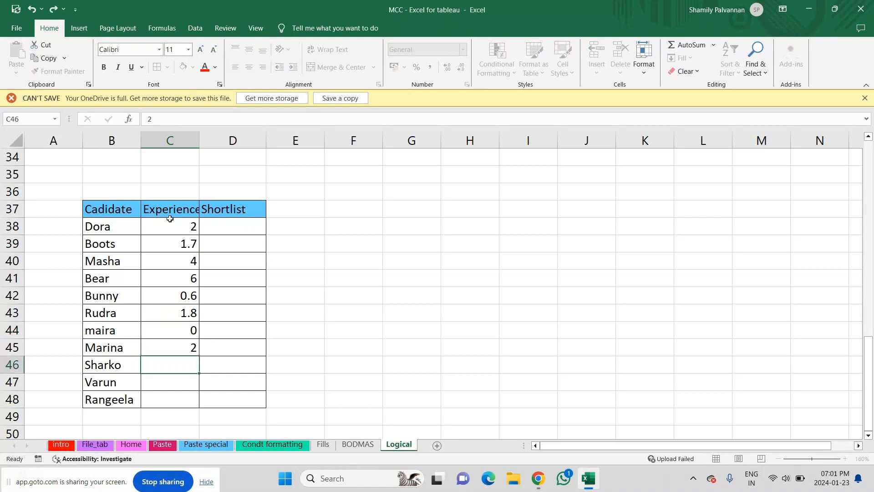
key("Escape")
type("10")
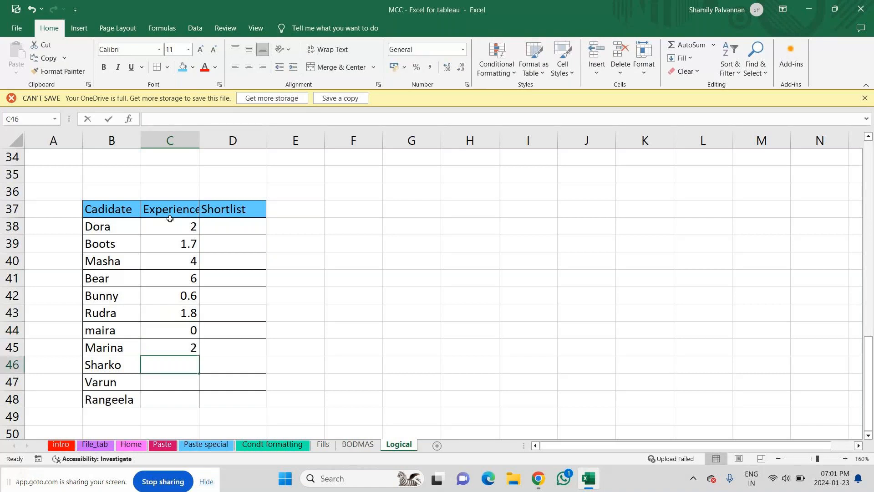
key("Return")
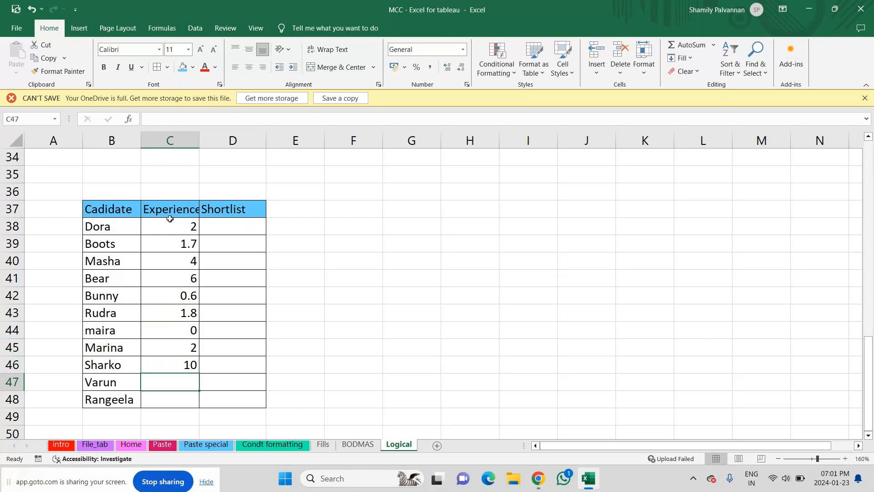
type("0.1")
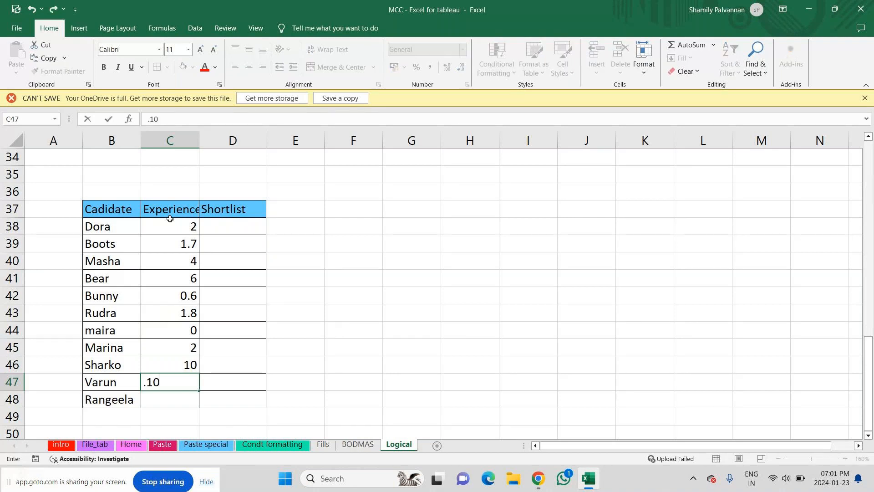
key("Return")
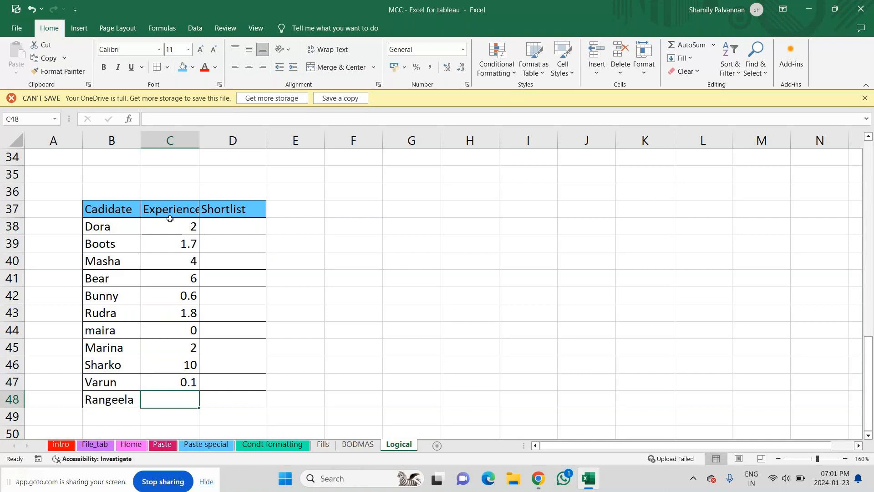
type("1")
type("011")
key("Return")
key("Up")
type("1.11")
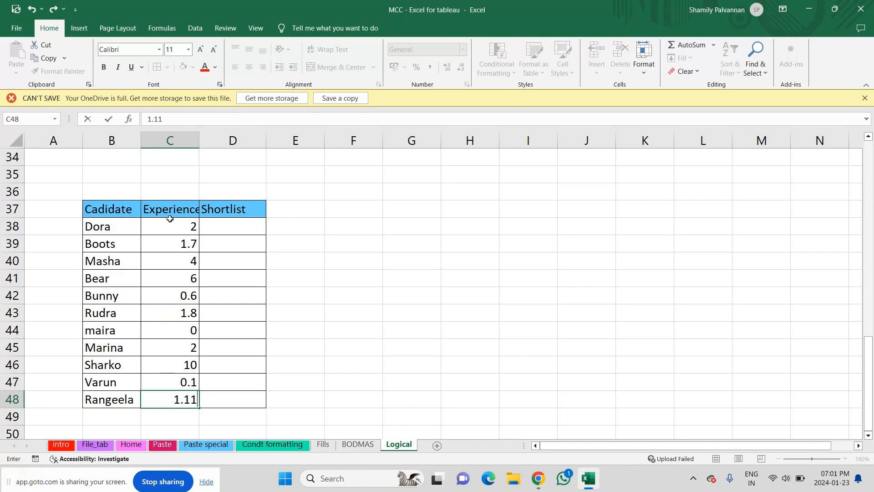
key("Return")
Enter the condition heading "Shortlist - candidate" in G38 beside the new table.
left_click(233, 226)
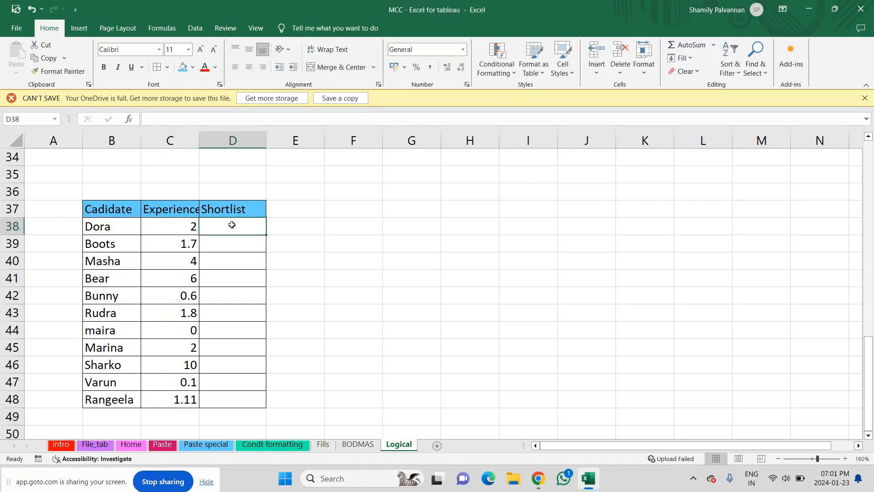
left_click(404, 227)
type("S")
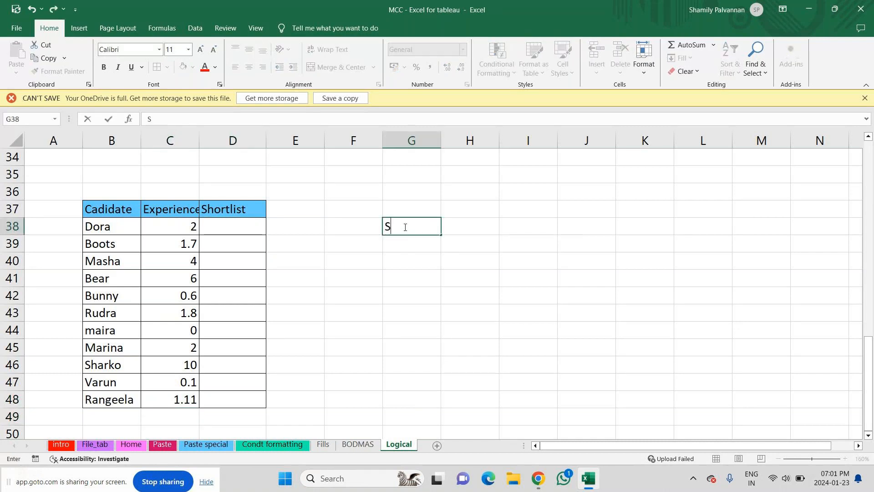
type("hortlist")
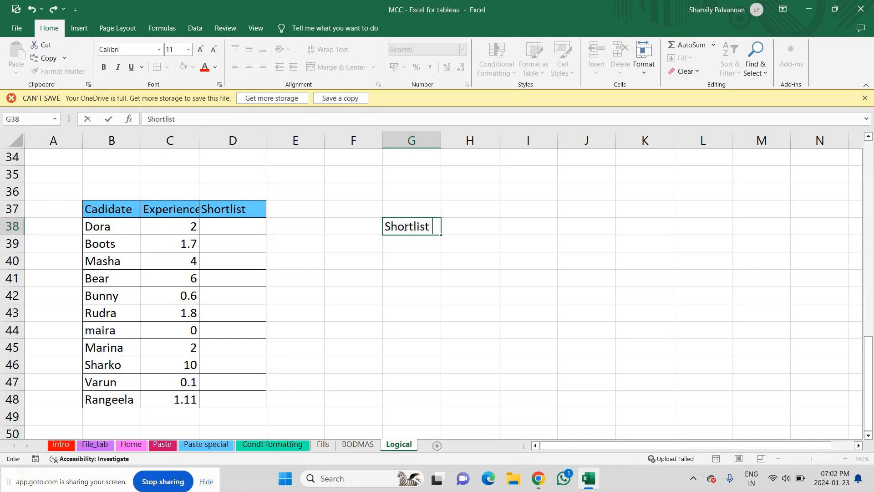
type(" - candidate")
key("Return")
Enter the rule "if a candidate experience is <=2 then SELECTED" in G39 and repeat it in G40.
type("if ")
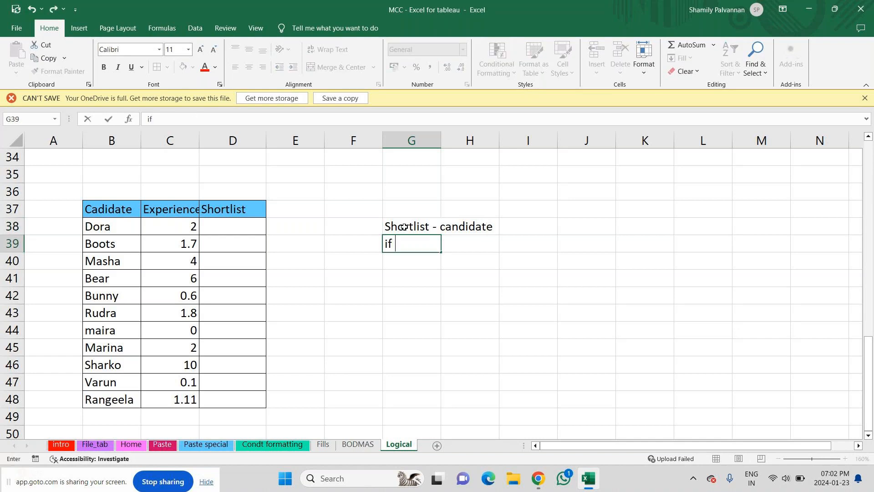
type("a candidate experi")
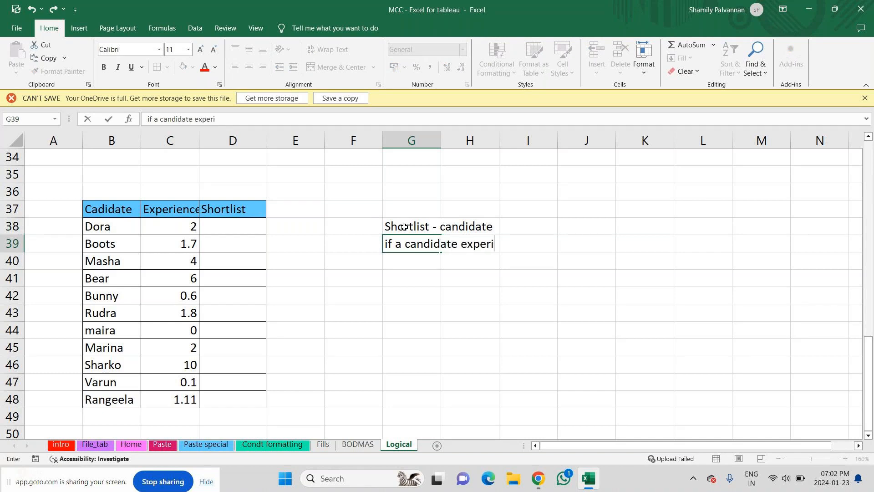
type("ence is <=2 =")
key("BackSpace")
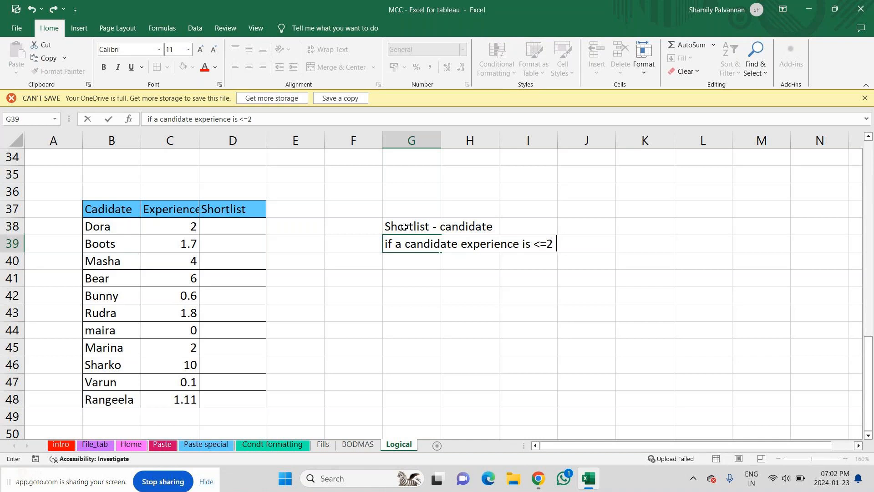
type("then SEL")
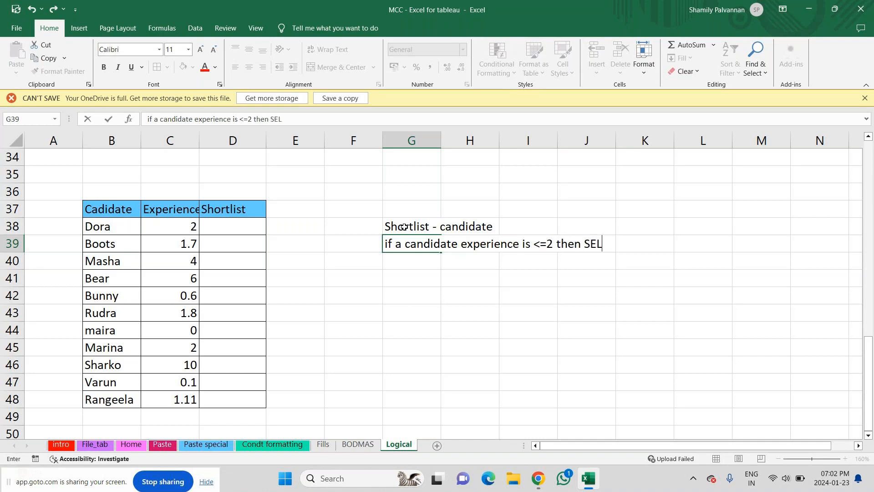
type("ECTED")
key("Return")
type("if a")
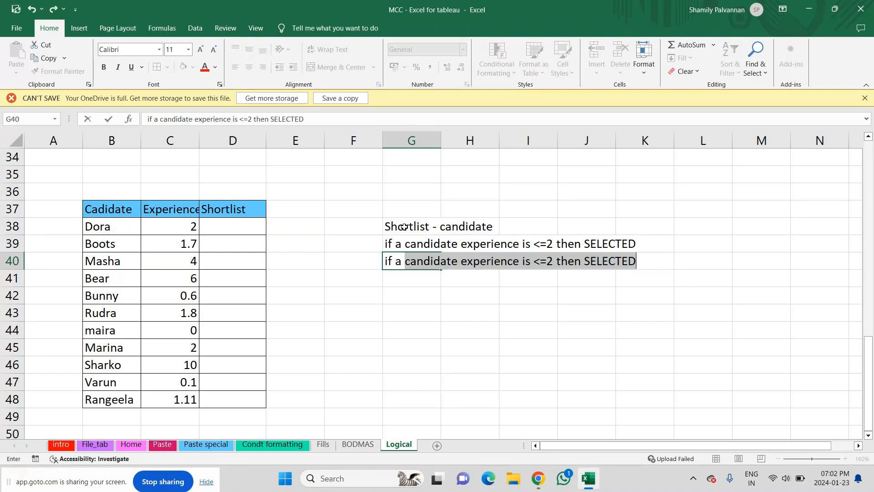
key("ctrl+Return")
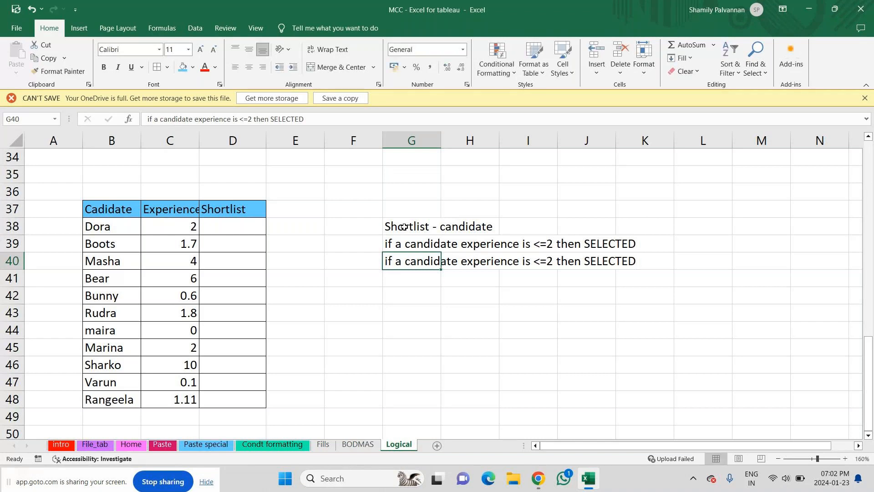
Change the comparison in the G40 rule to >2.
key("F2")
key("Left")
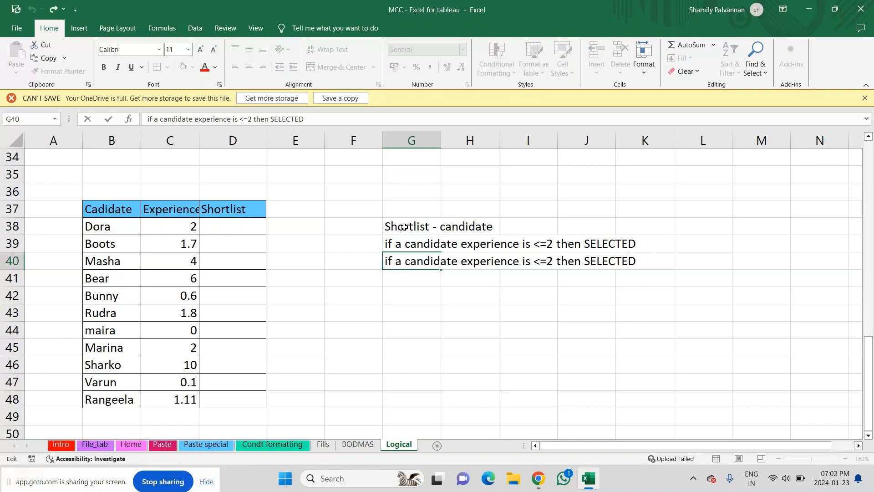
key("Left")
key("Left")
key("ctrl+Left")
key("ctrl+Left")
key("ctrl+Left")
key("BackSpace")
key("BackSpace")
type(">")
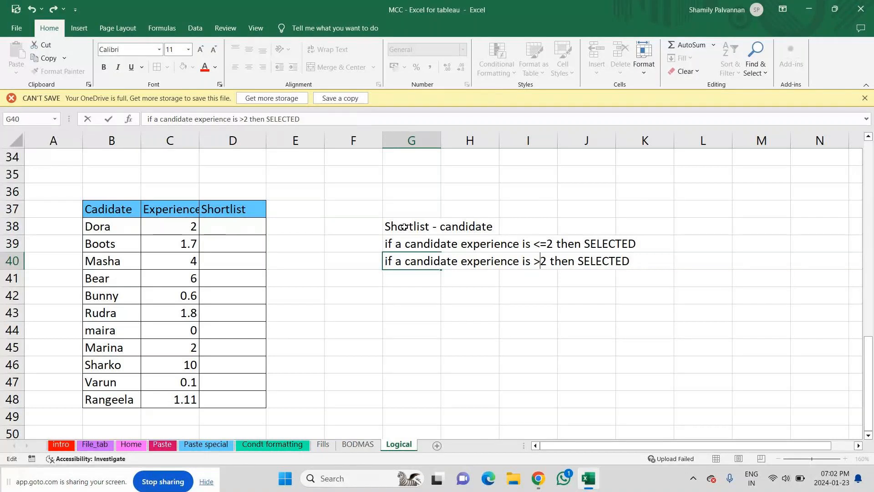
Replace the outcome word at the end of the G40 rule with "Rejected".
key("ctrl+Right")
key("Right")
key("Right")
key("Right")
key("Right")
key("Right")
key("Right")
key("Right")
key("Right")
key("Right")
key("Right")
key("Right")
key("Right")
key("Right")
key("BackSpace")
key("BackSpace")
key("BackSpace")
key("BackSpace")
key("BackSpace")
key("BackSpace")
key("BackSpace")
key("BackSpace")
type("El")
key("BackSpace")
key("BackSpace")
type("Reje")
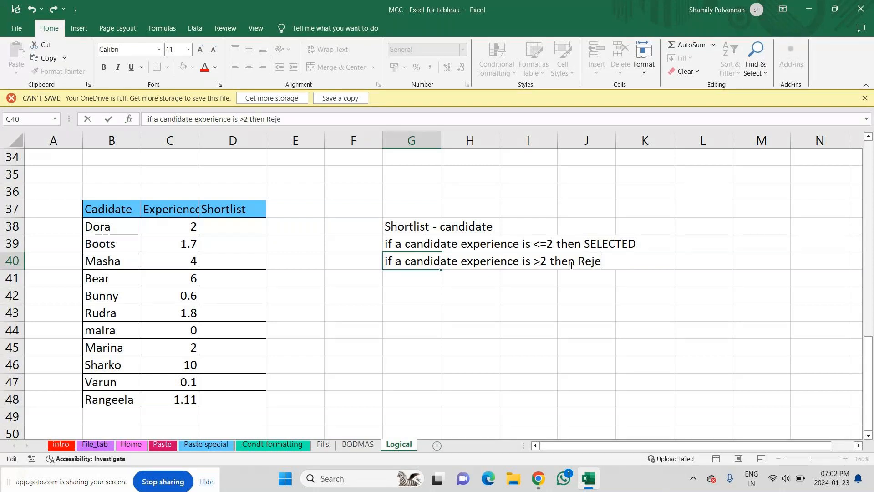
type("ctd")
type("d")
key("Return")
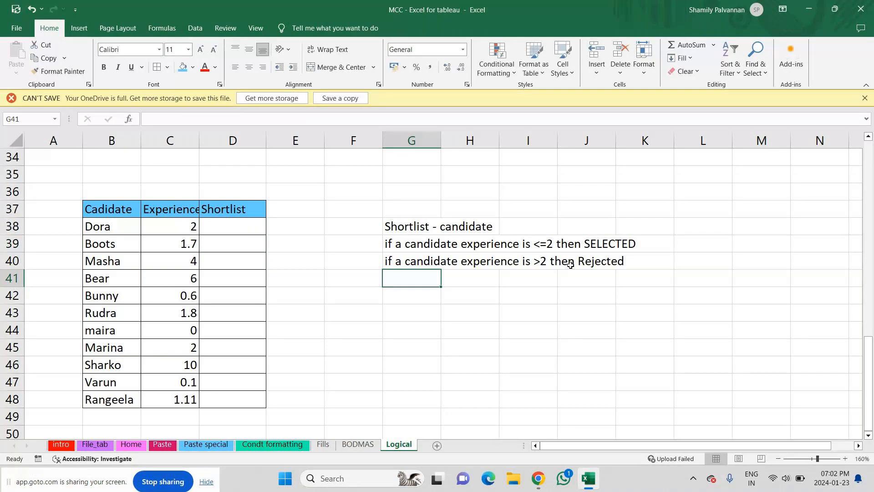
Rewrite the outcome word in the G40 rule in capitals as "REJECTED".
left_click(187, 231)
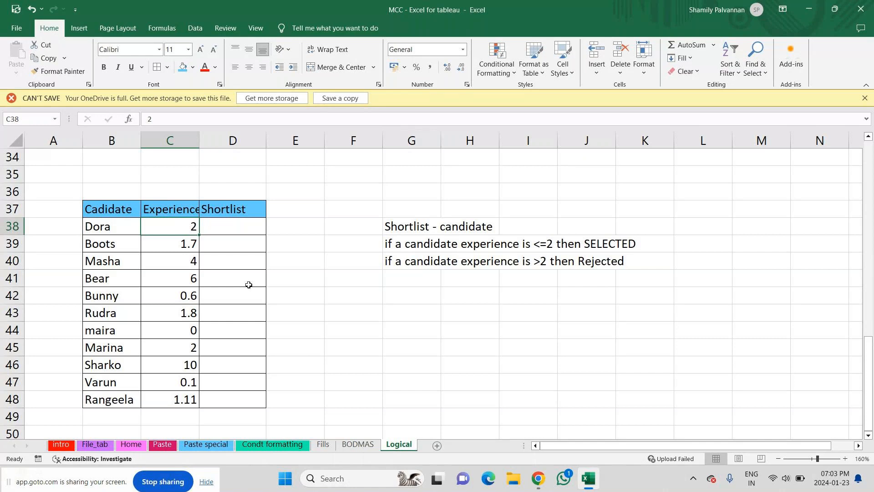
key("Right")
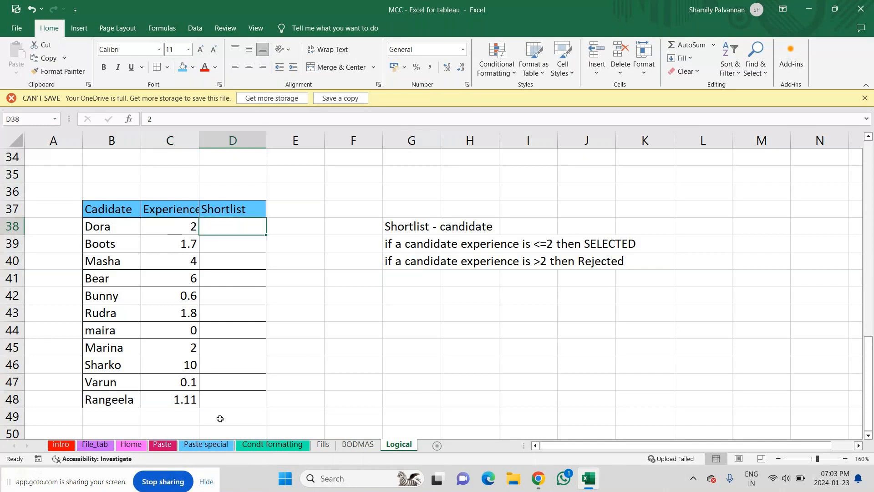
key("Right")
key("Right")
key("Right")
key("Right")
key("Right")
key("Right")
key("Down")
key("Left")
key("Left")
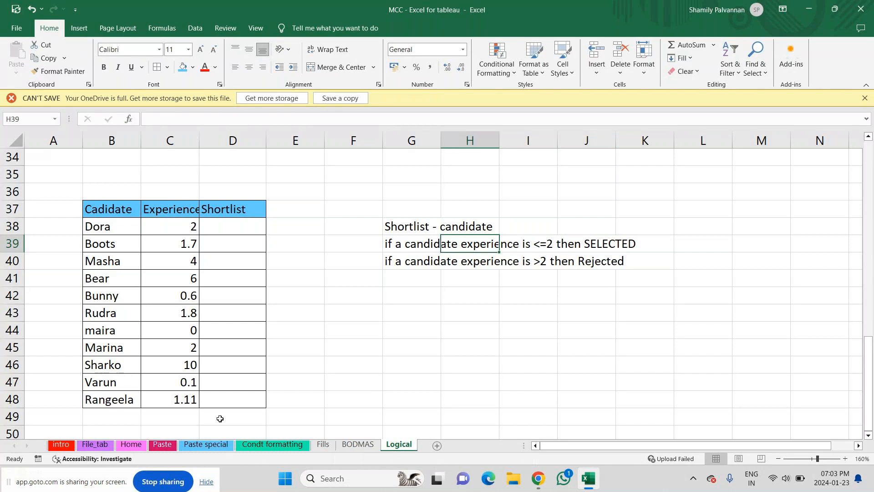
key("Left")
key("Down")
key("F2")
key("BackSpace")
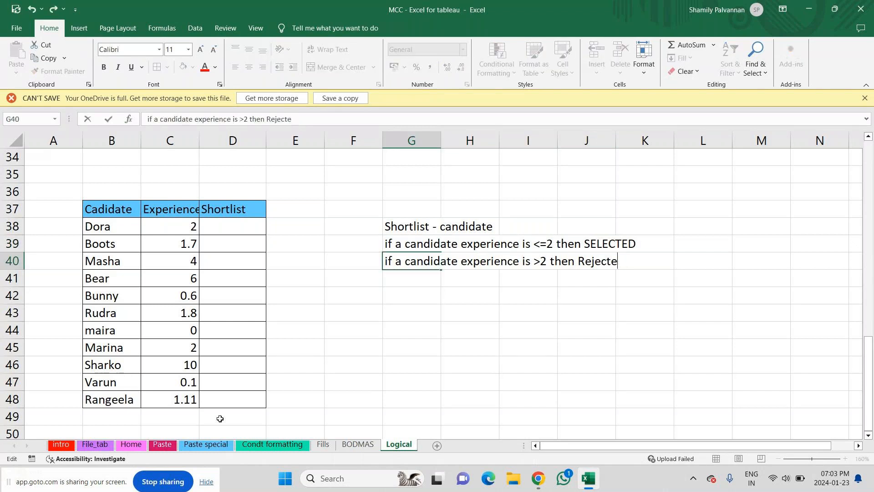
key("BackSpace")
key("BackSpace")
key("BackSpace")
key("BackSpace")
key("BackSpace")
key("BackSpace")
type("EJECTED")
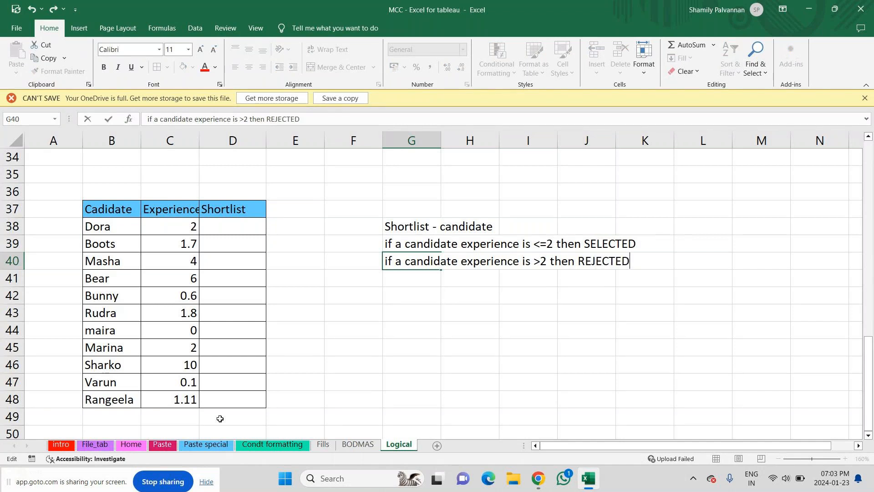
key("Return")
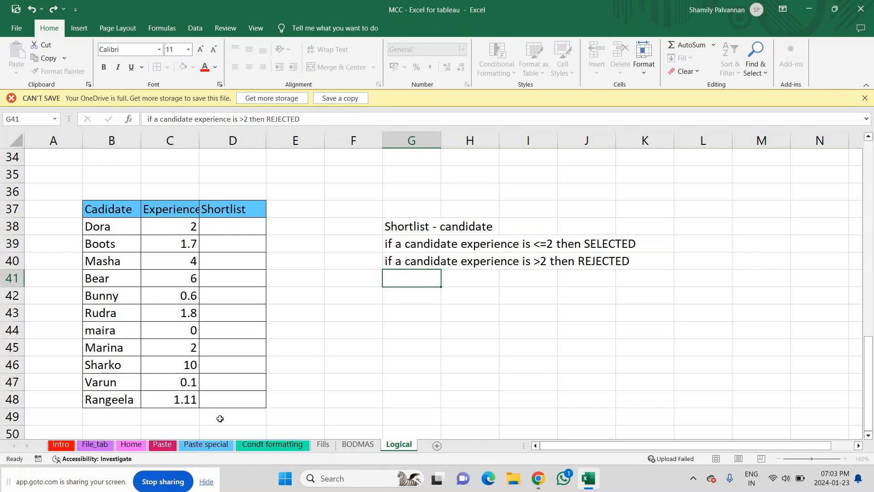
Switch to the GoTo meeting in Chrome to mute and unmute the microphone, and return to the Excel workbook.
left_click(224, 226)
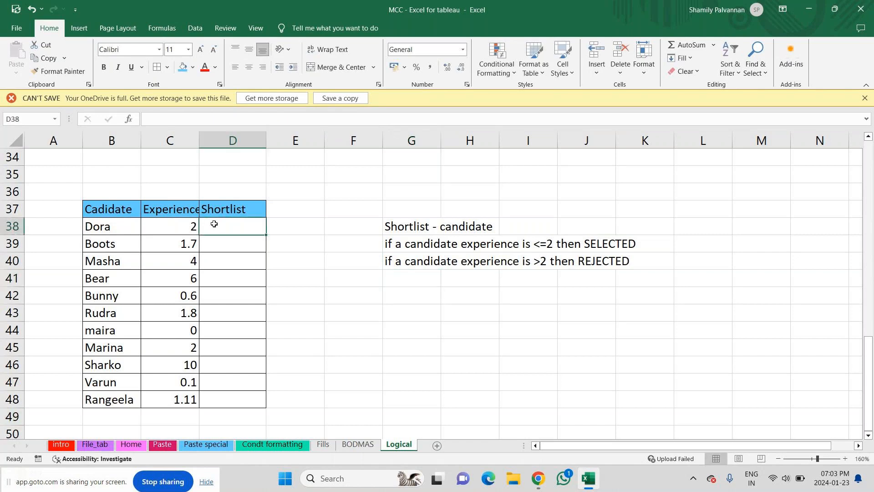
key("alt+Tab")
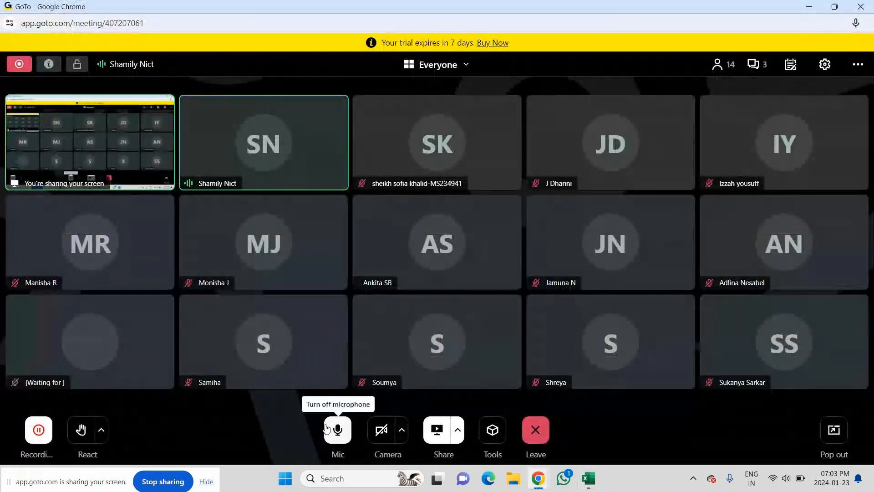
left_click(340, 431)
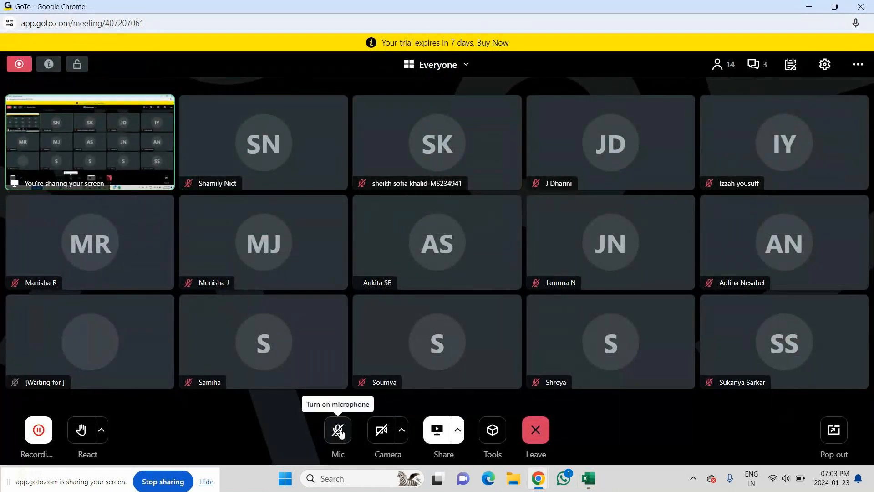
key("alt+Tab")
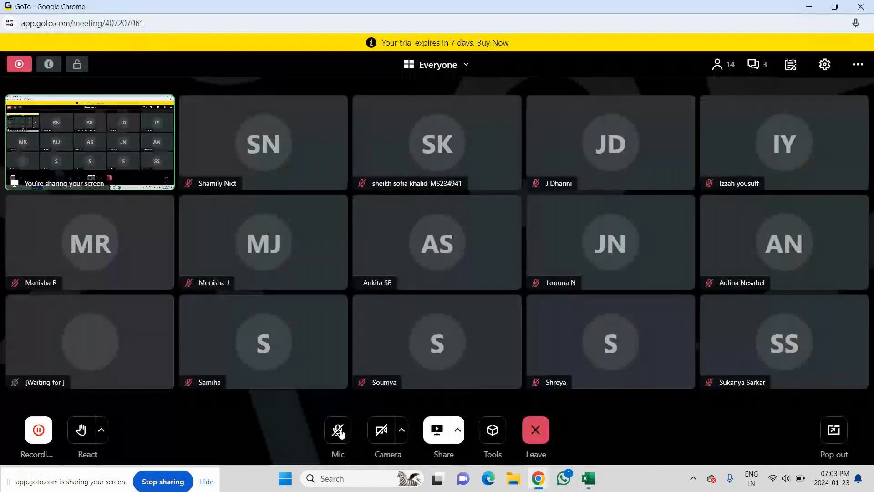
left_click(339, 431)
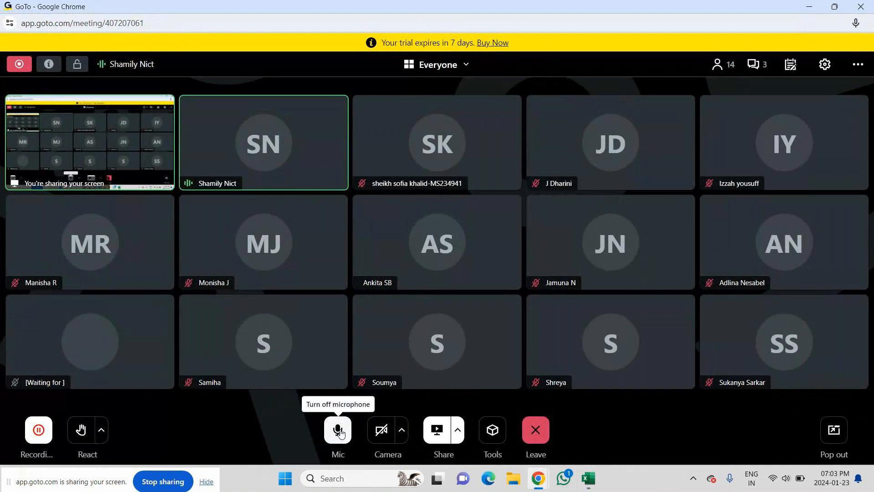
key("alt+Tab")
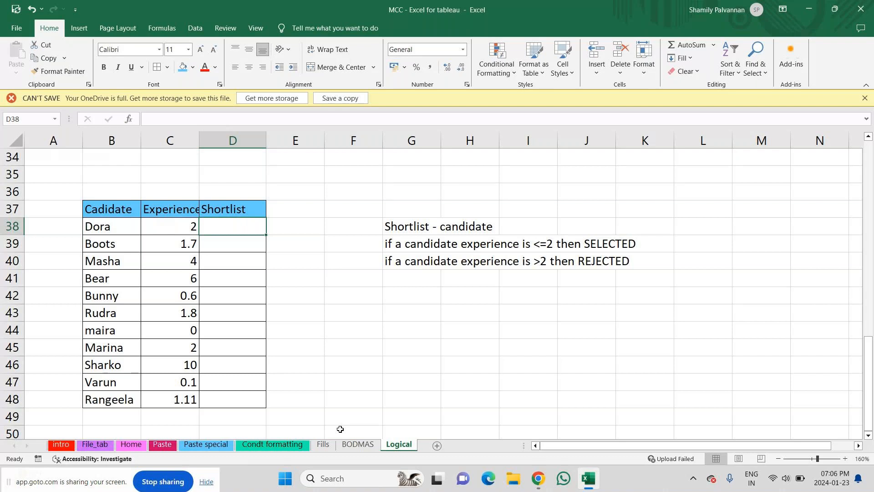
key("alt+Tab")
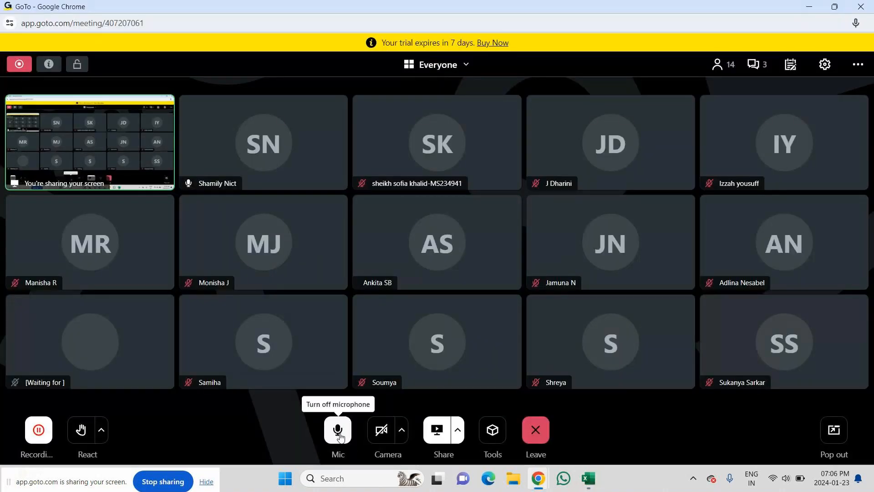
key("alt+Tab")
Examine the IF and OR formula in D23 of the qualification table.
key("Up")
key("Up")
key("Up")
key("Up")
key("Up")
key("Up")
key("Up")
key("Up")
key("Up")
key("Up")
key("Up")
key("Up")
key("Up")
key("Up")
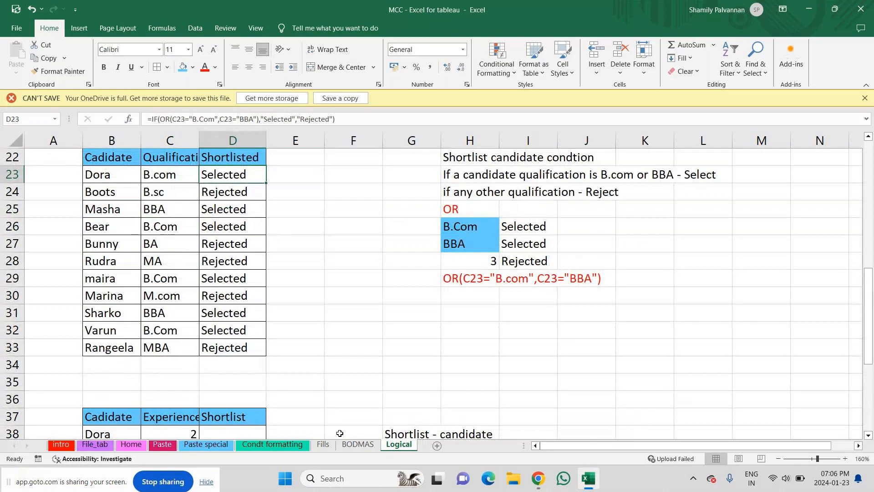
key("F2")
key("F2")
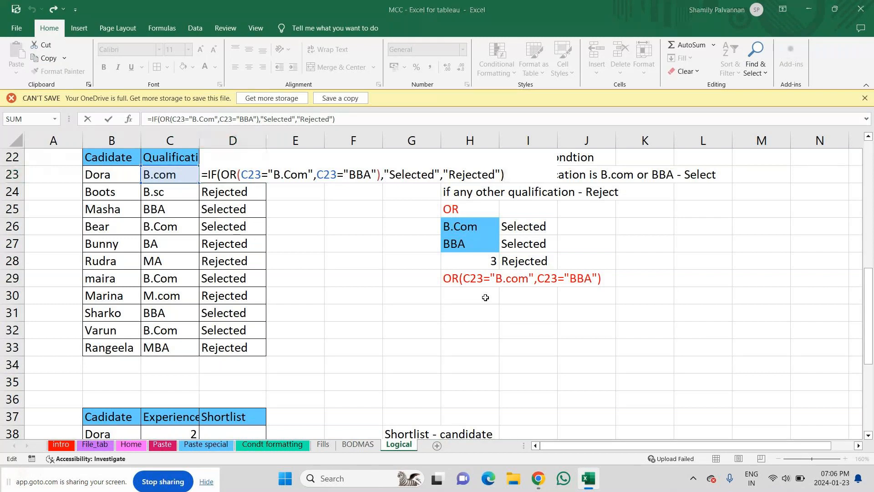
key("super")
type("os")
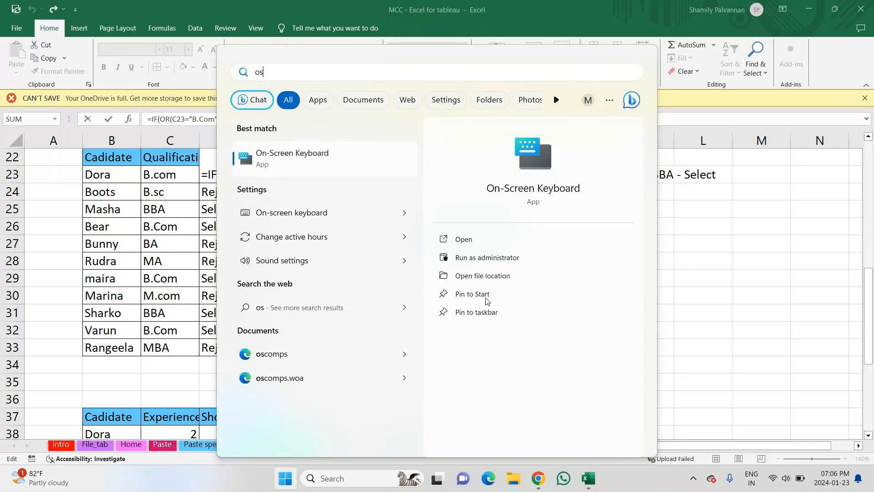
type("k")
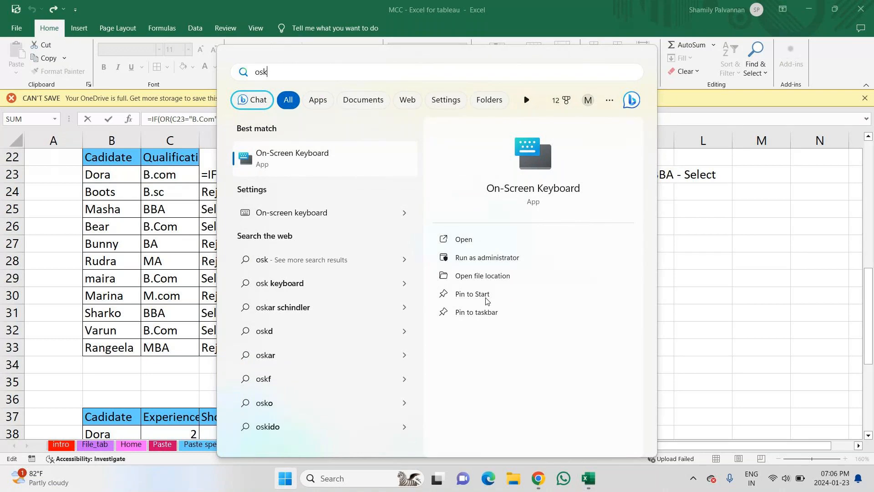
left_click(732, 277)
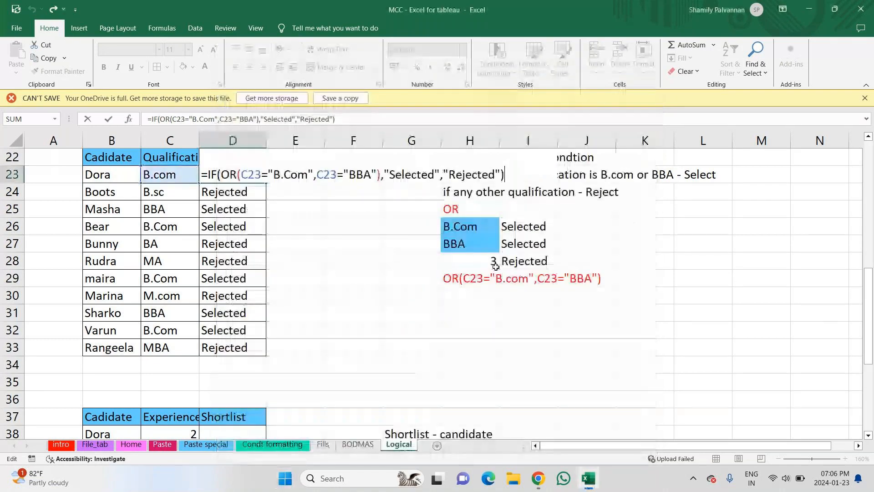
key("Return")
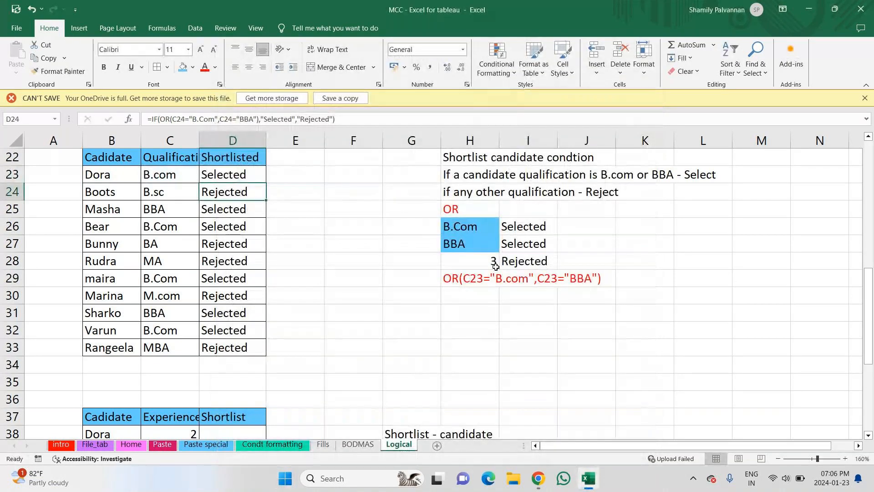
Begin an IF formula in D38, the first candidate's Shortlist cell, with the logical test C38<=2.
key("Down")
key("Down")
key("Down")
key("Down")
key("Down")
key("Down")
key("Down")
key("Down")
key("Down")
key("Down")
key("Down")
key("Down")
key("Down")
key("Down")
key("Down")
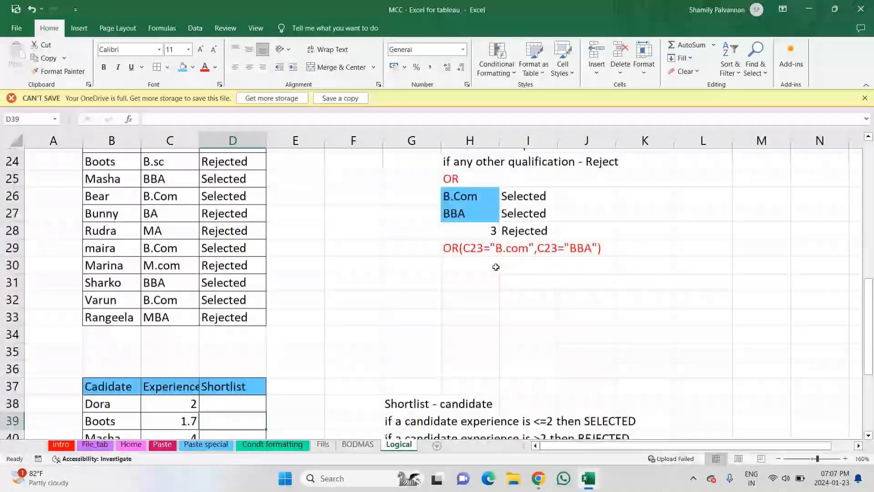
key("Down")
key("Down")
key("Down")
key("Down")
key("Down")
key("Down")
key("Down")
key("Down")
key("Down")
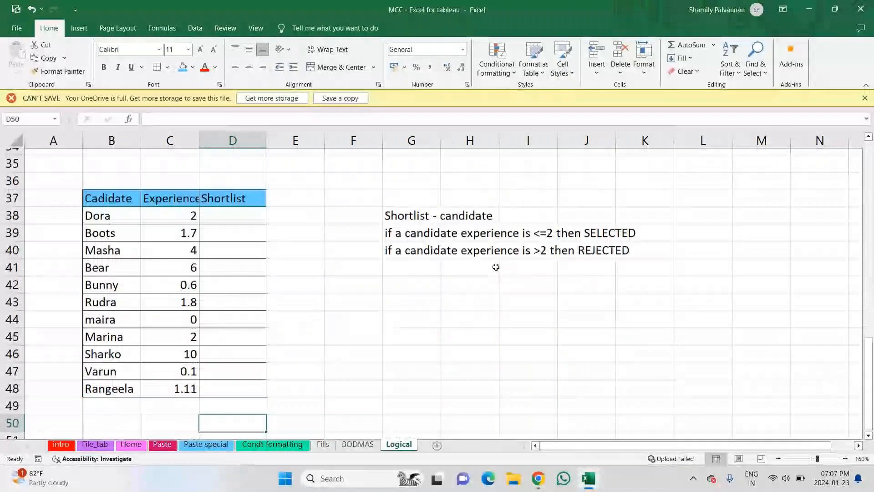
key("Up")
key("Up")
key("Up")
key("Up")
key("Up")
key("Up")
key("Up")
key("Up")
key("Up")
key("Up")
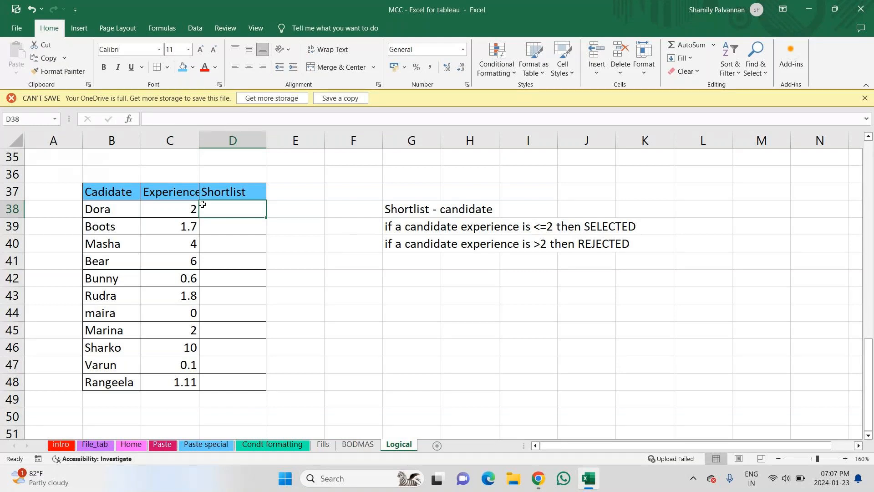
type("=")
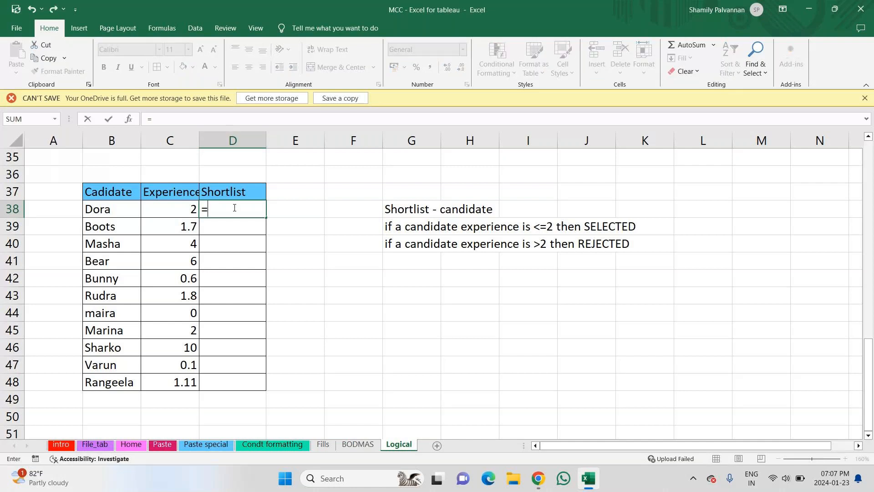
type("IF(")
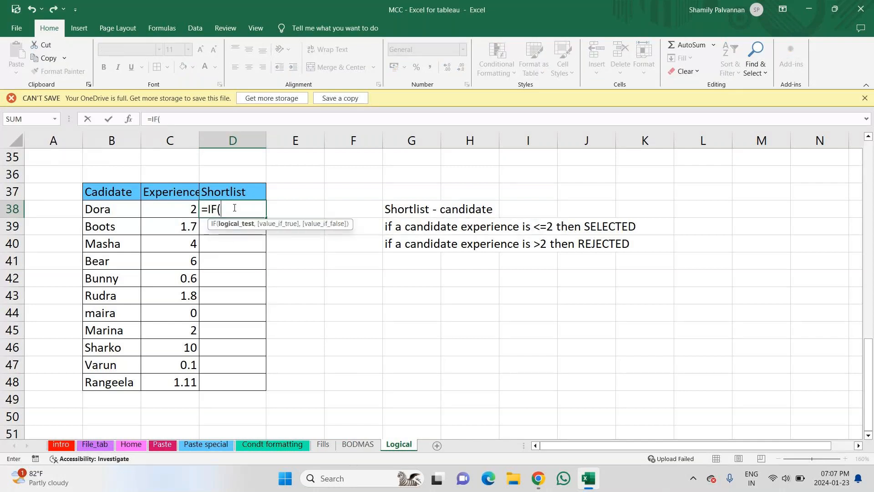
left_click(174, 208)
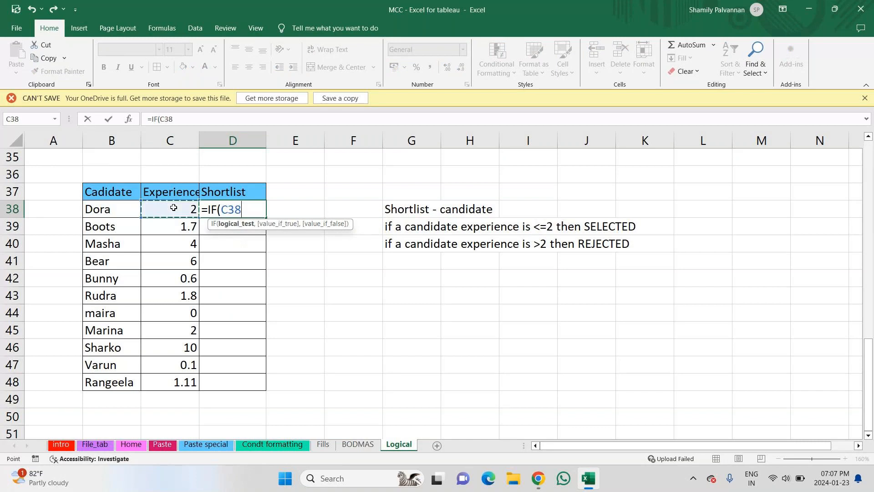
type("<")
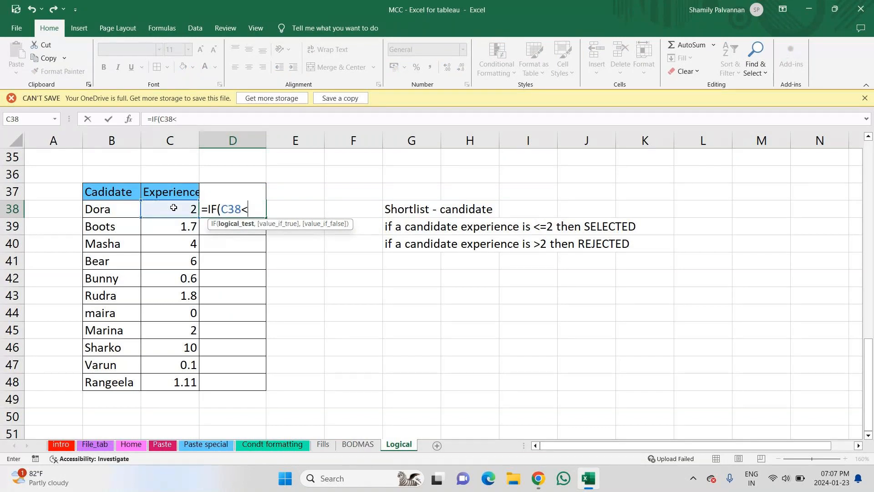
type("=2,")
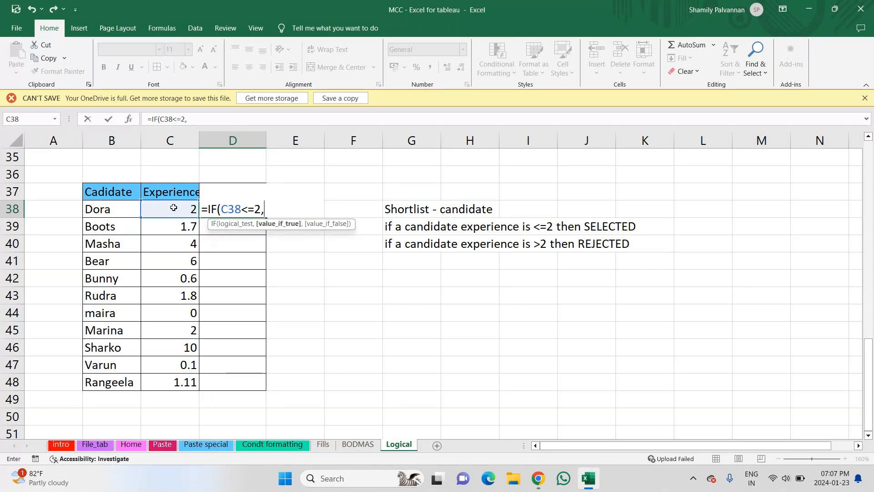
Complete the D38 IF formula with "Selected" when true and "Rejected" when false, and fill it down through D48.
type("\"Selec")
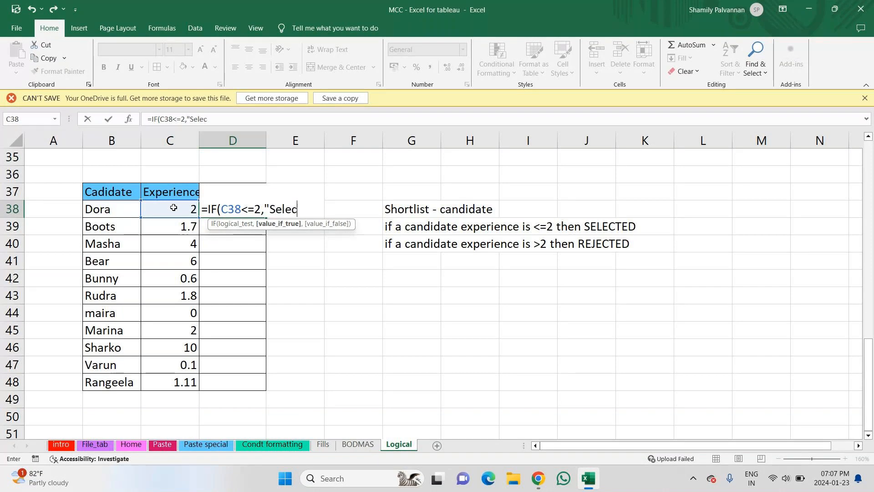
type("t")
type("ed\"")
type(",\"")
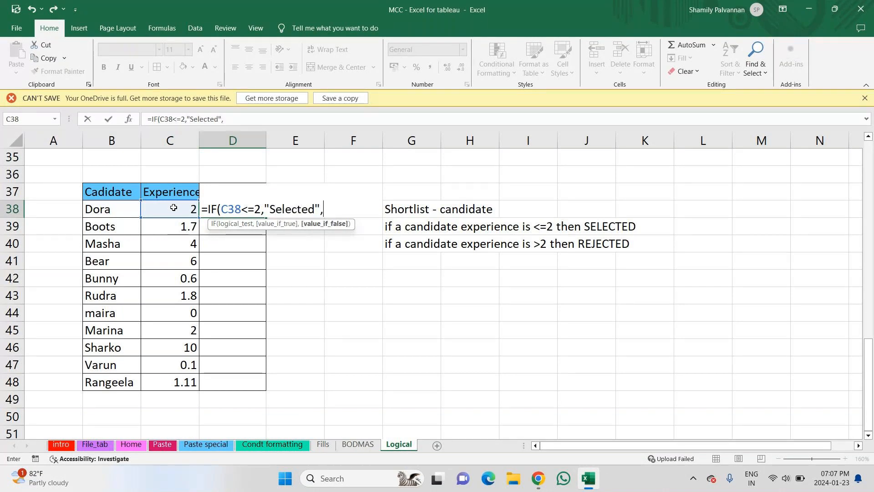
key("Caps_Lock")
type("R")
key("Caps_Lock")
type("ejectd")
key("BackSpace")
type("ed\"")
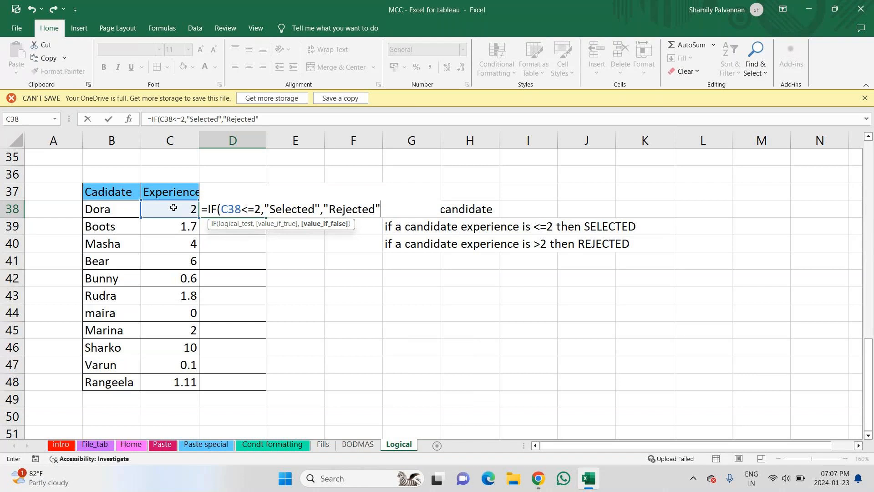
type(")")
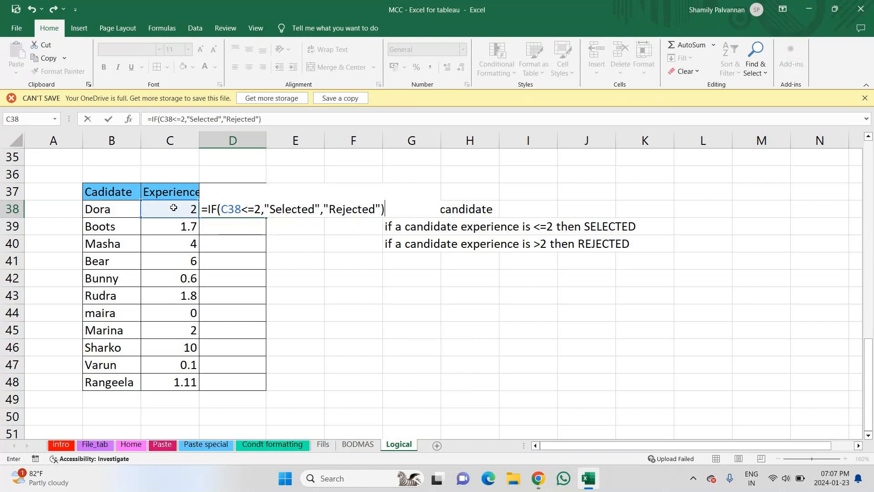
key("Return")
left_click(227, 205)
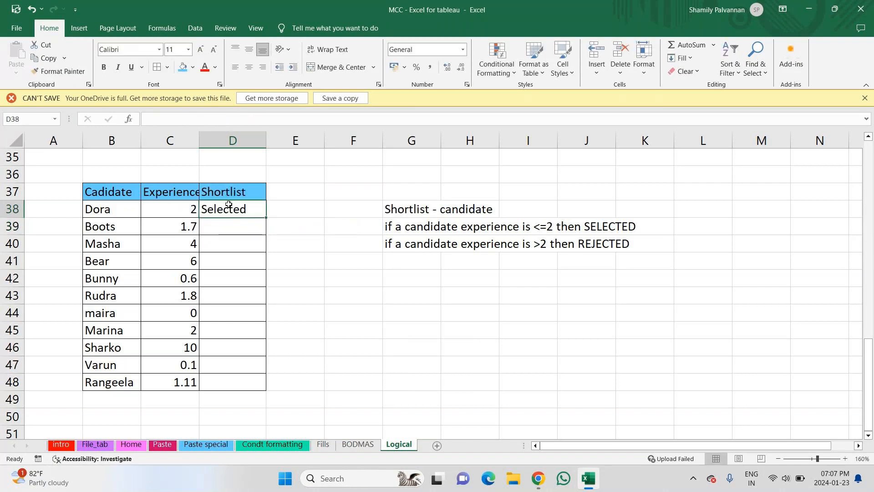
double_click(267, 217)
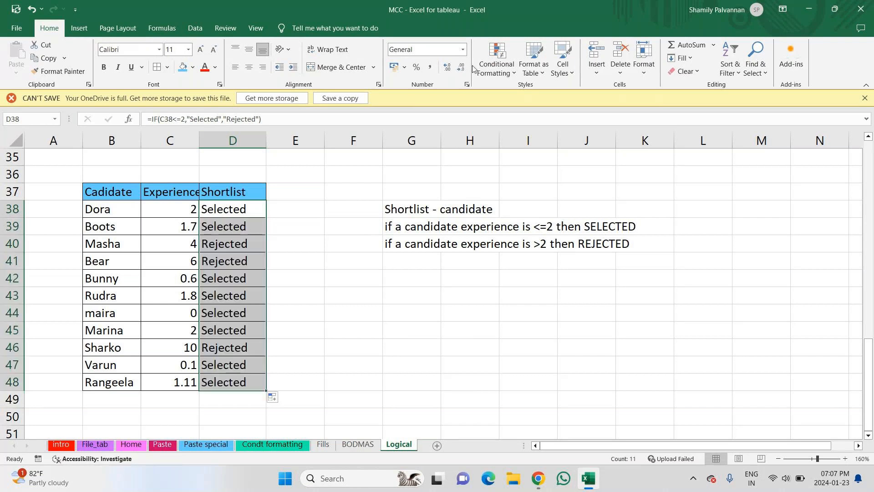
Add a Text That Contains conditional formatting rule to D38:D48 for "rejected" with Light Red Fill with Dark Red Text.
left_click(499, 51)
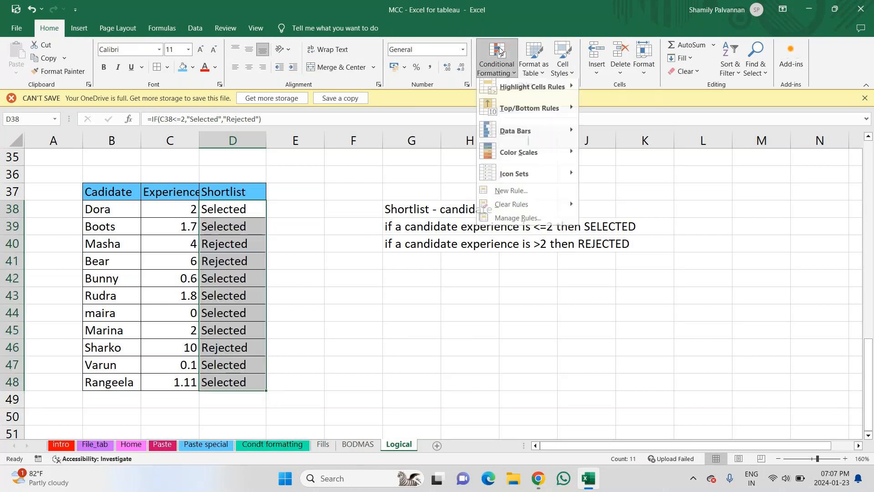
mouse_move(514, 94)
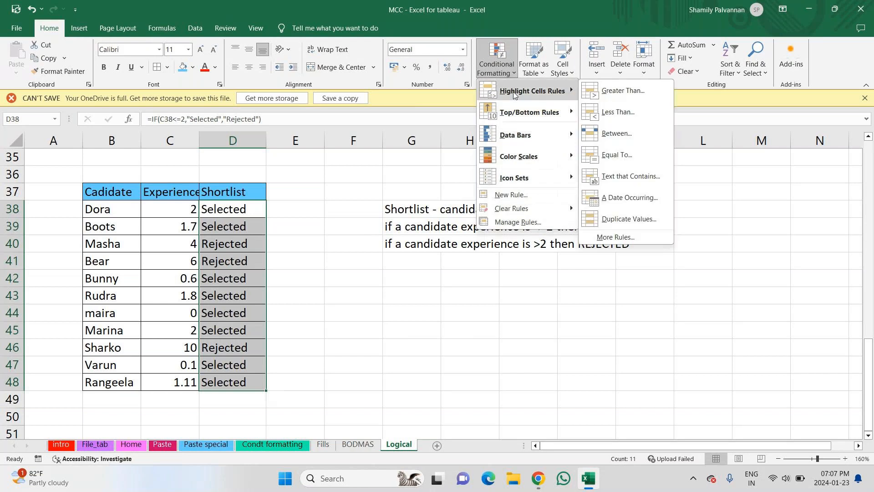
left_click(616, 177)
type("r")
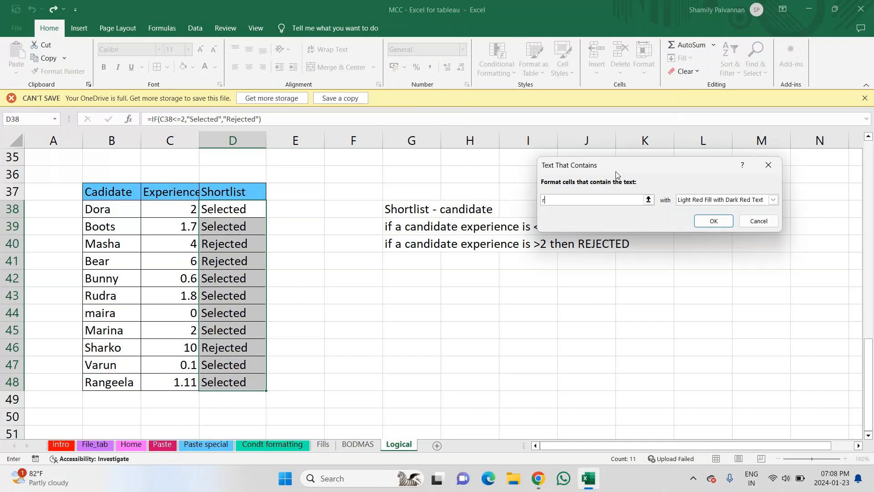
type("ejected")
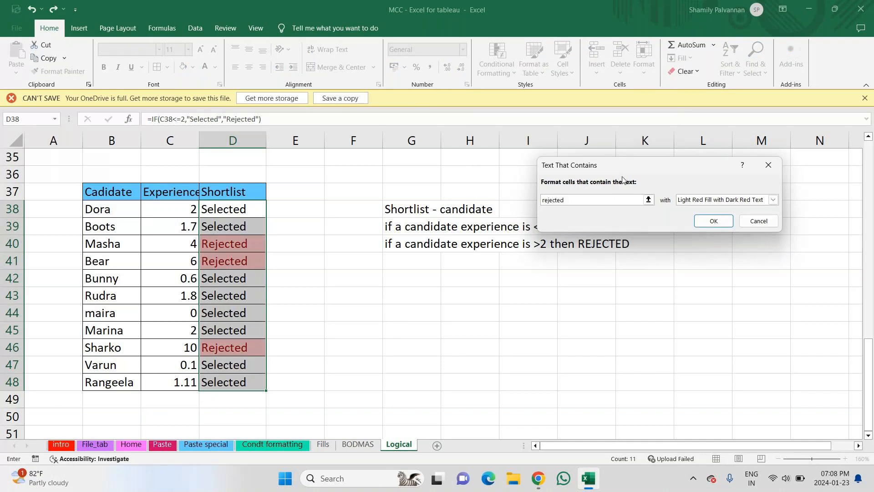
left_click(715, 219)
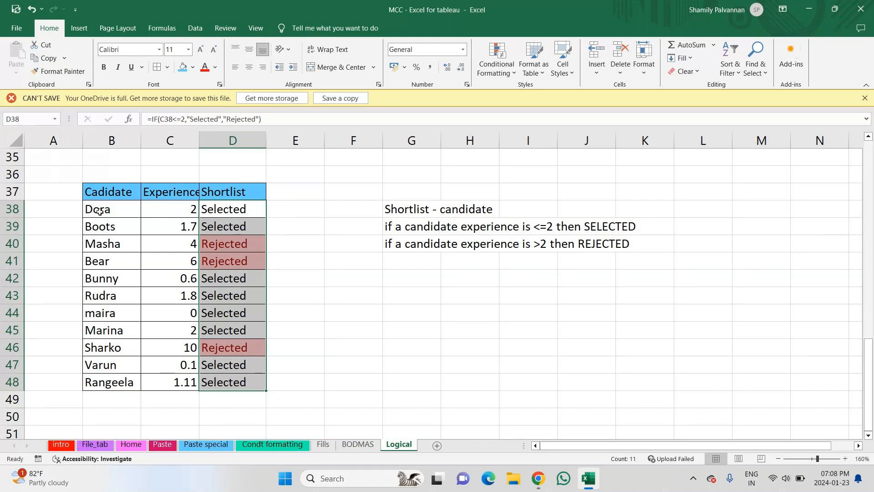
Copy the Cadidate column, B37:B48, and go to cell B53 below the table as the paste destination.
left_click_drag(98, 192, 94, 377)
key("ctrl+c")
key("Down")
key("Down")
key("Down")
key("Down")
key("Down")
key("Down")
key("Down")
key("Down")
key("Down")
key("Down")
key("Down")
key("Down")
key("Down")
key("Down")
key("Down")
key("Down")
key("Down")
key("Down")
key("Down")
key("Down")
key("Down")
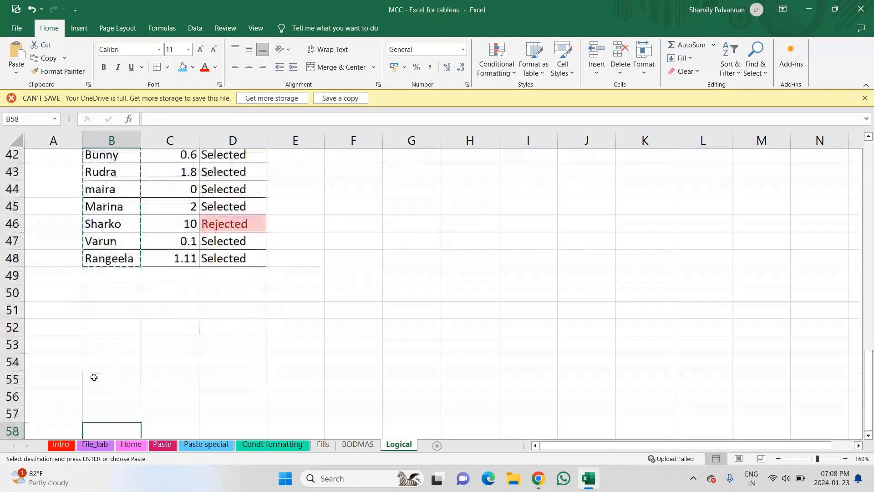
key("Up")
key("Up")
key("Up")
key("Up")
key("Up")
key("Up")
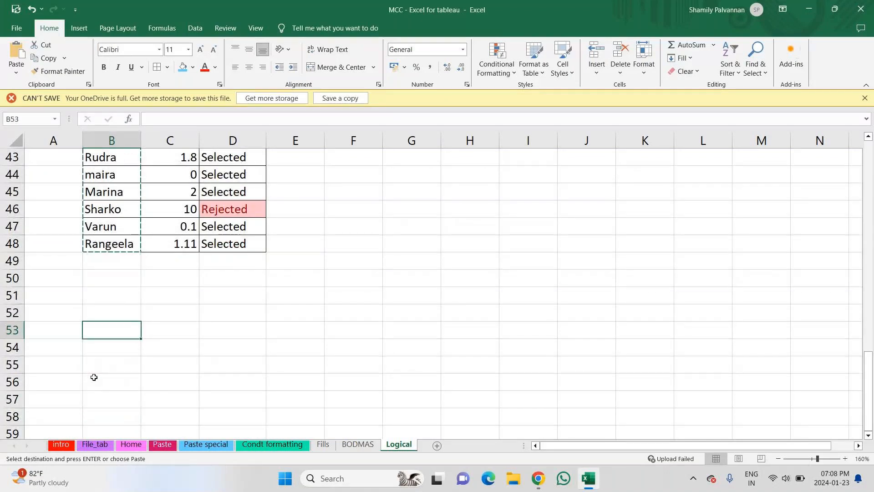
Paste the copied candidate list starting at B52 and add the header "Year 1" in C52.
key("ctrl+v")
key("Right")
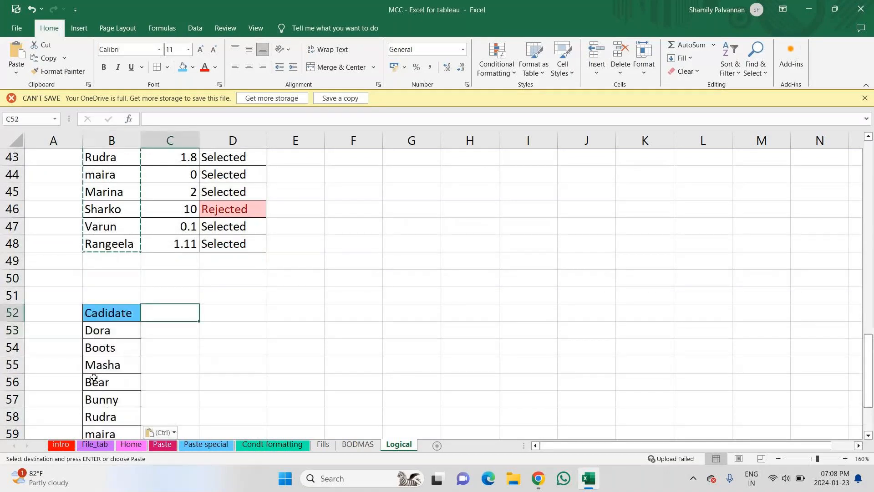
type("Yr")
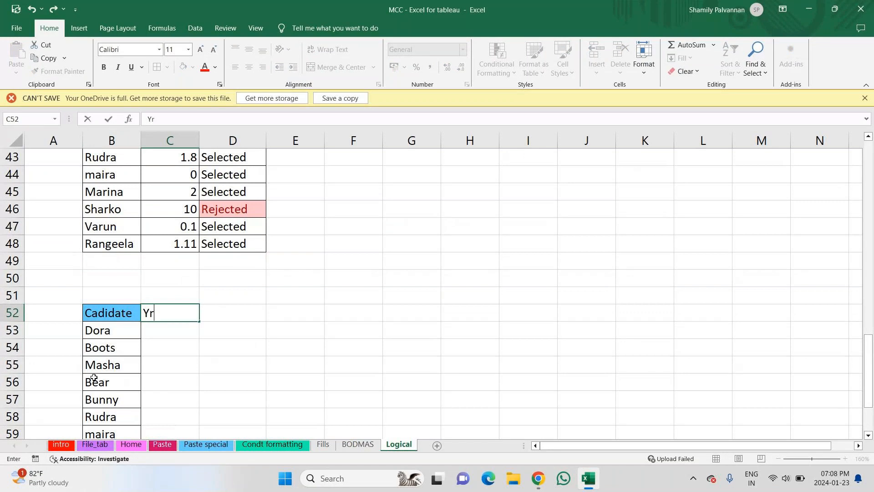
type("=ear")
key("BackSpace")
key("BackSpace")
key("BackSpace")
key("BackSpace")
key("BackSpace")
key("BackSpace")
type("ear 1")
key("Tab")
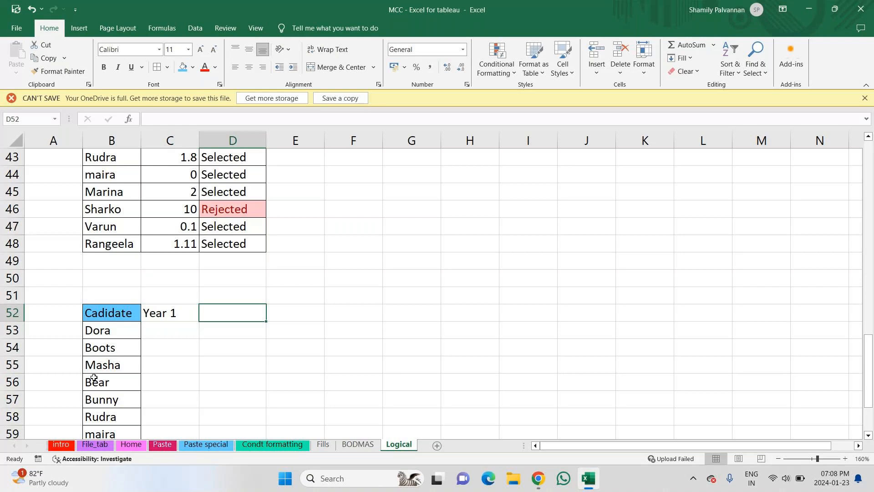
Add the headers "Year 2" in D52 and "Year 3" in E52.
type("Year 2")
key("Tab")
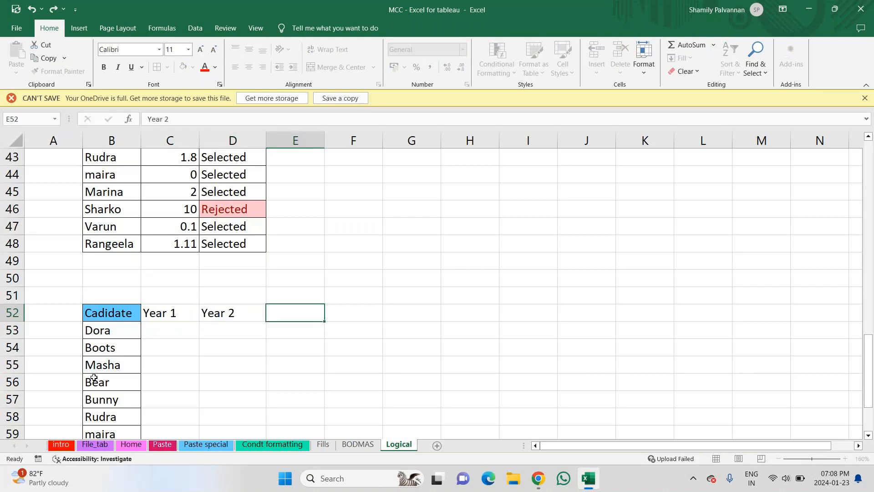
type("Ye")
key("Caps_Lock")
type("AR")
key("BackSpace")
key("BackSpace")
key("Caps_Lock")
type("ar 3")
key("ctrl+Return")
key("Return")
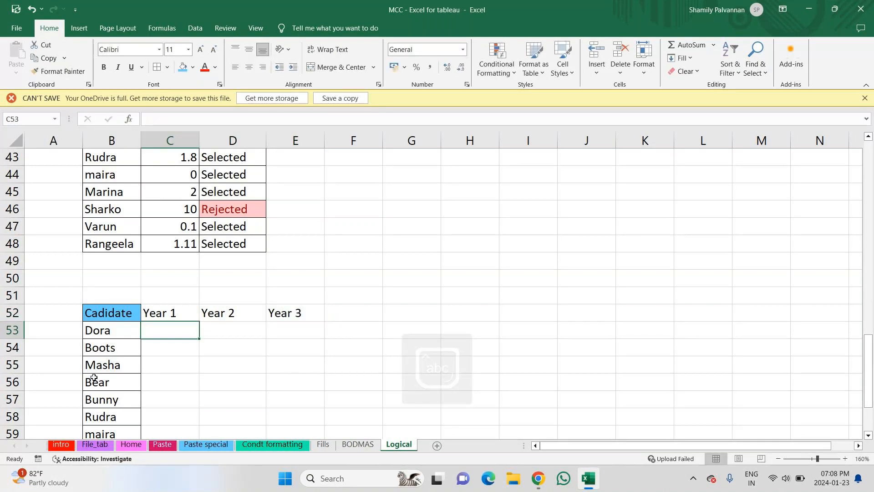
Enter "Pass" for all three years of the first candidate, in C53:E53.
type("Pass")
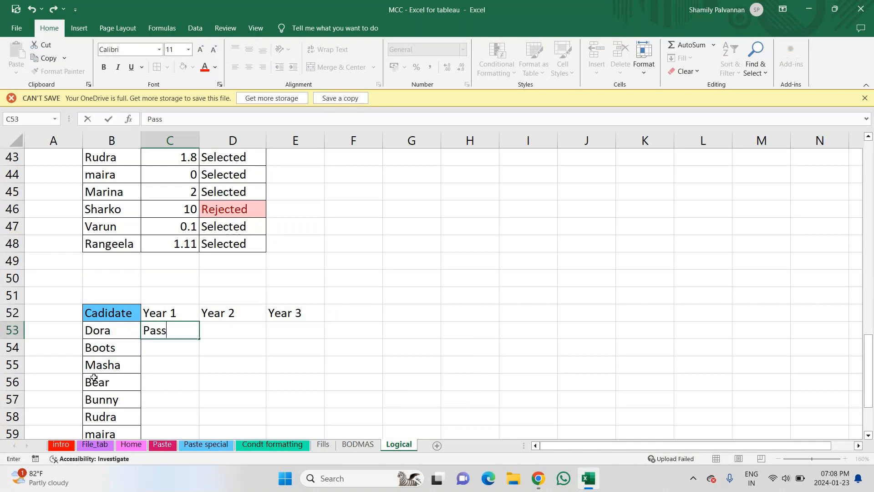
key("Tab")
type("Pass")
key("Tab")
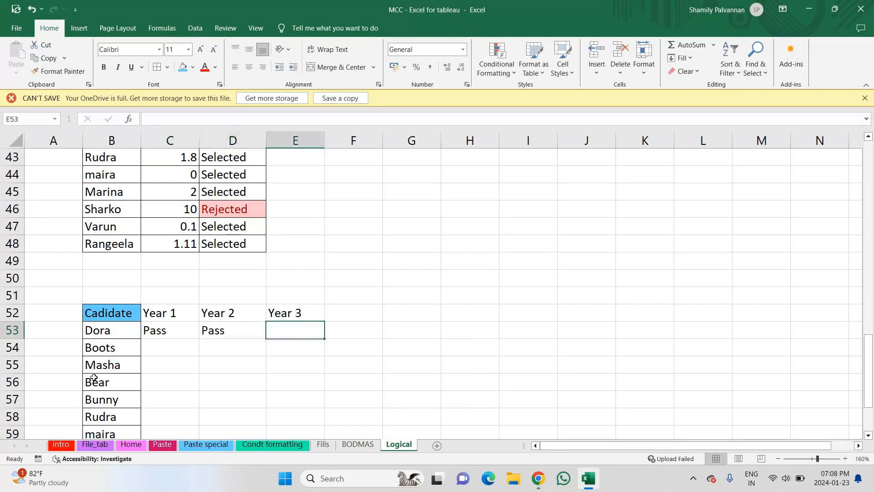
type("Pass")
key("Return")
Copy "Pass" from C53 into the second candidate's Year 2 cell, D54.
key("Return")
key("Down")
key("Down")
key("Down")
key("Down")
key("Down")
key("Down")
key("Down")
key("Down")
key("Down")
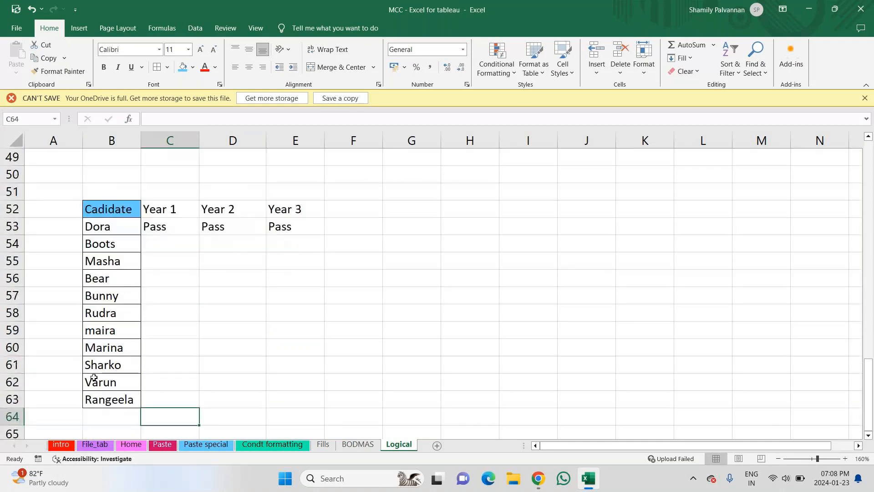
left_click(167, 222)
key("ctrl+c")
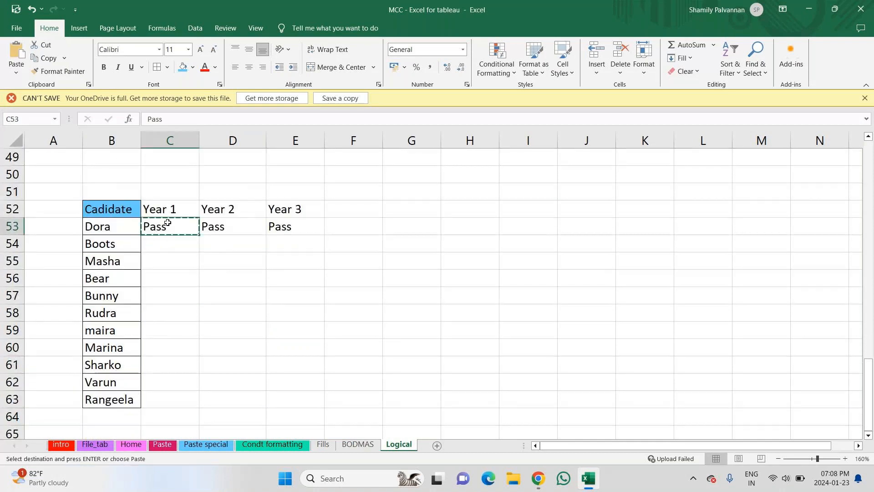
key("Down")
key("Right")
key("ctrl+v")
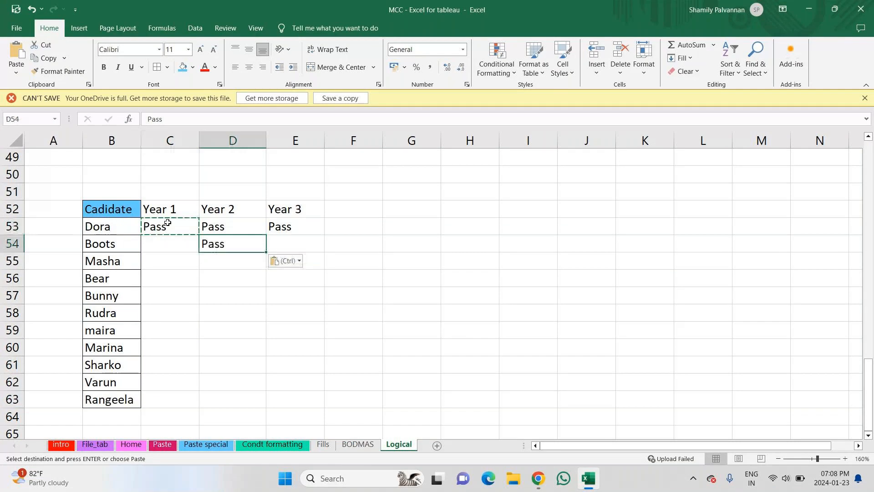
Paste the copied "Pass" into C55:E55 and into C56:D56.
key("Down")
key("Left")
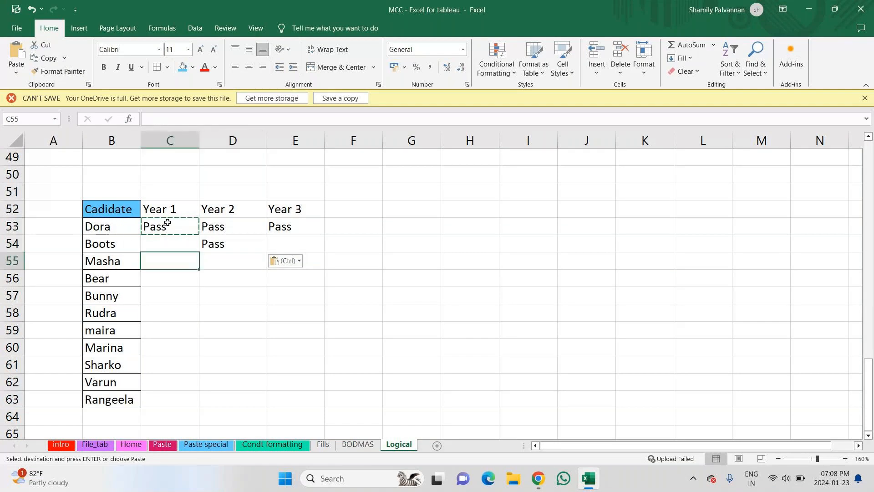
key("shift+Right")
key("shift+Right")
key("ctrl+v")
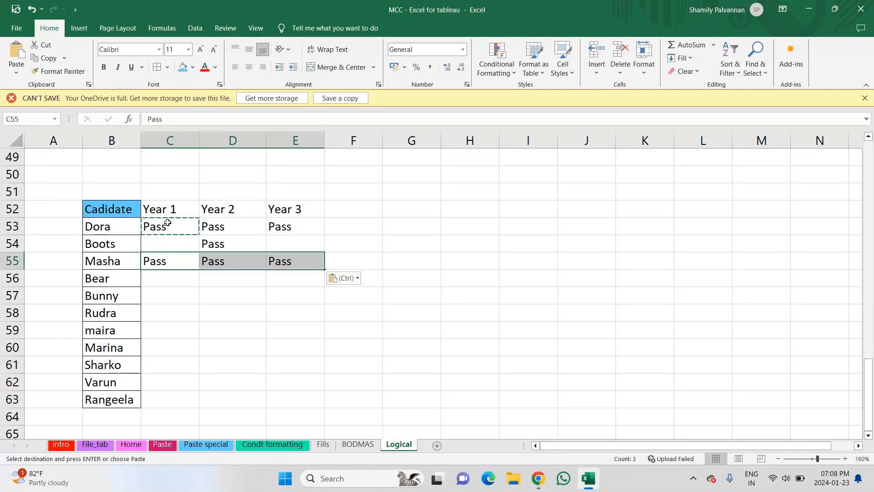
key("Down")
key("ctrl+v")
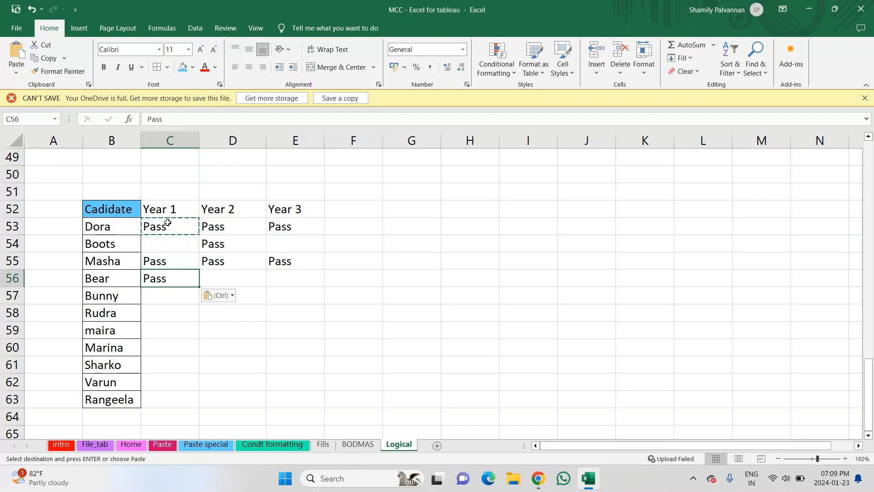
key("Right")
key("ctrl+v")
Paste the copied "Pass" into C57:E57 and into the Year 3 cell E59.
key("Down")
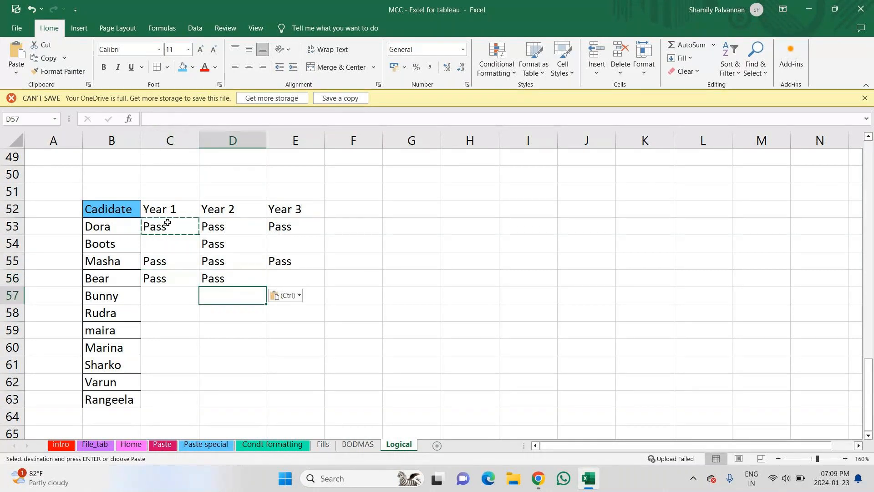
key("shift+Left")
key("shift+Right")
key("ctrl+v")
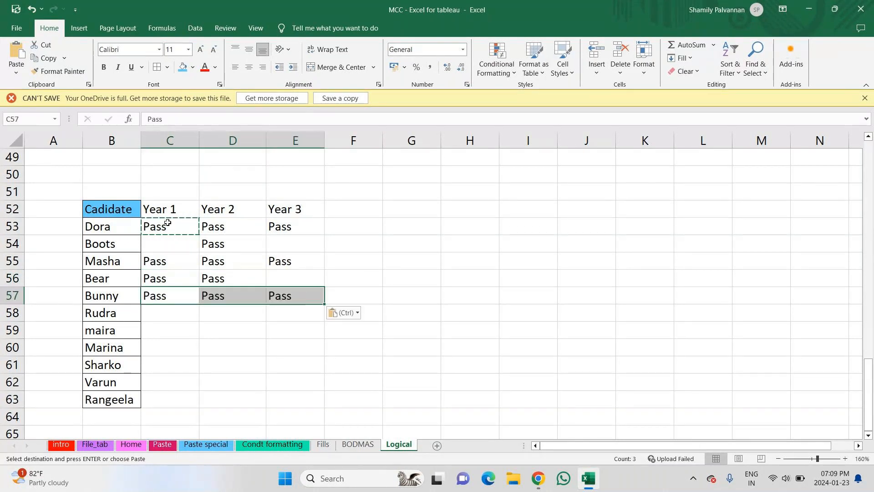
key("Down")
key("Down")
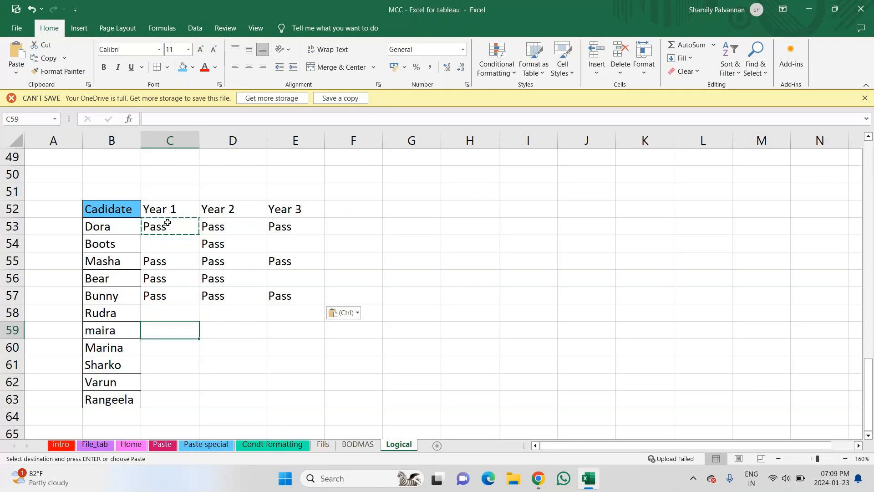
key("Right")
key("Right")
key("ctrl+v")
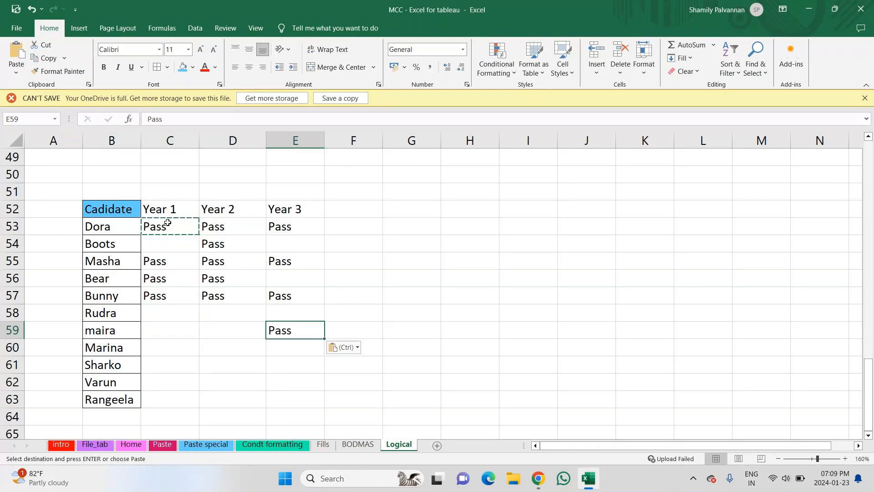
Paste the copied "Pass" across all three years of row 60, C60:E60.
key("Left")
key("Left")
key("Down")
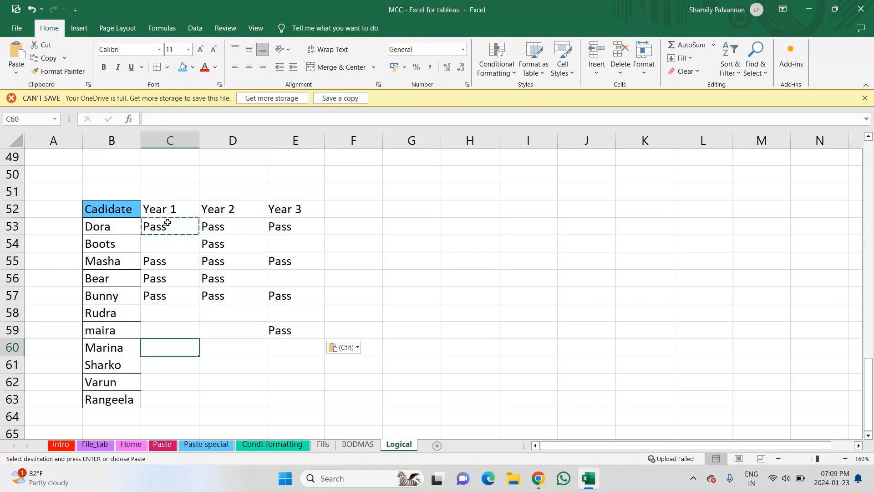
key("shift+Right")
key("shift+Right")
key("ctrl+v")
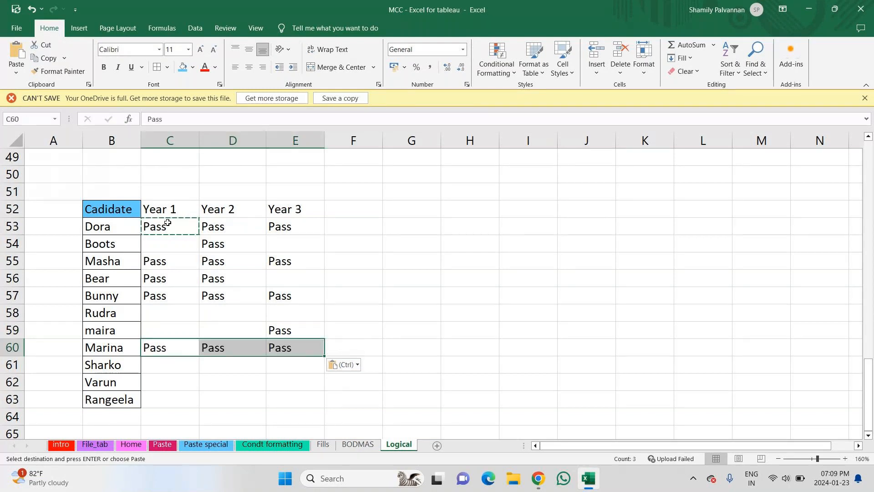
Paste the copied "Pass" into the Year 1 and Year 3 cells of row 61.
key("Down")
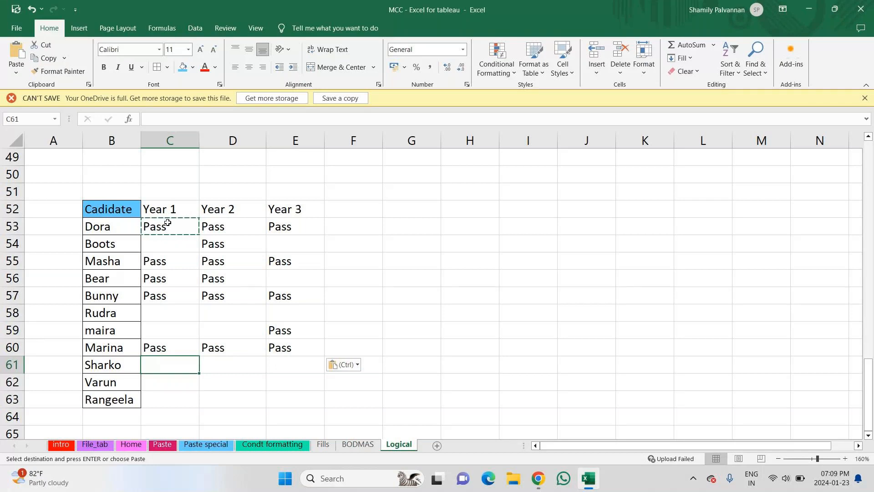
key("ctrl+v")
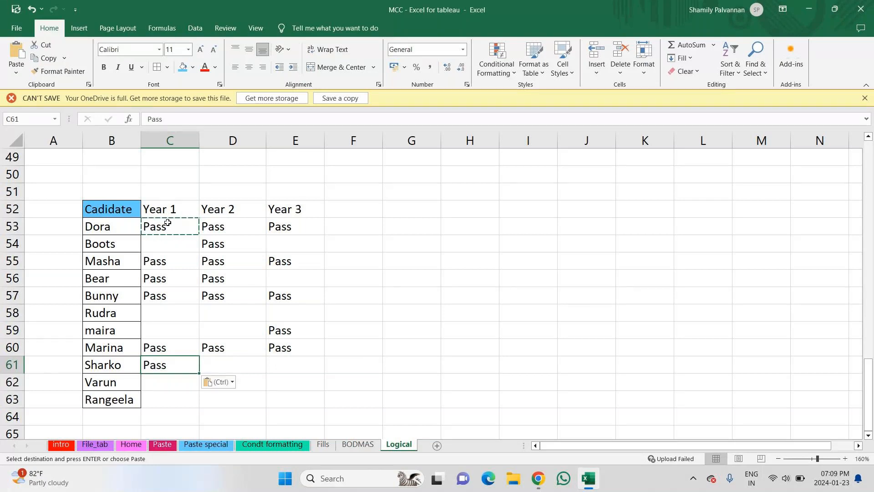
key("Right")
key("Right")
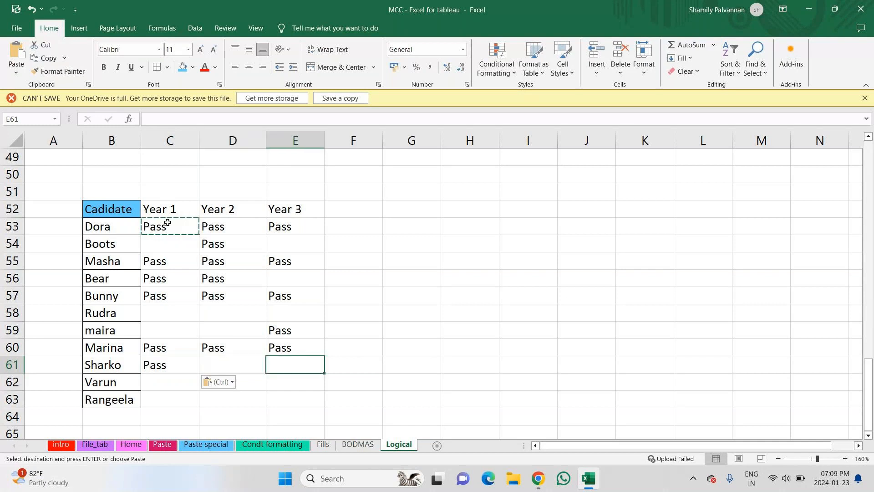
key("ctrl+v")
Paste the copied "Pass" across all three years of row 62, C62:E62.
key("Down")
key("Left")
key("Left")
key("shift+Right")
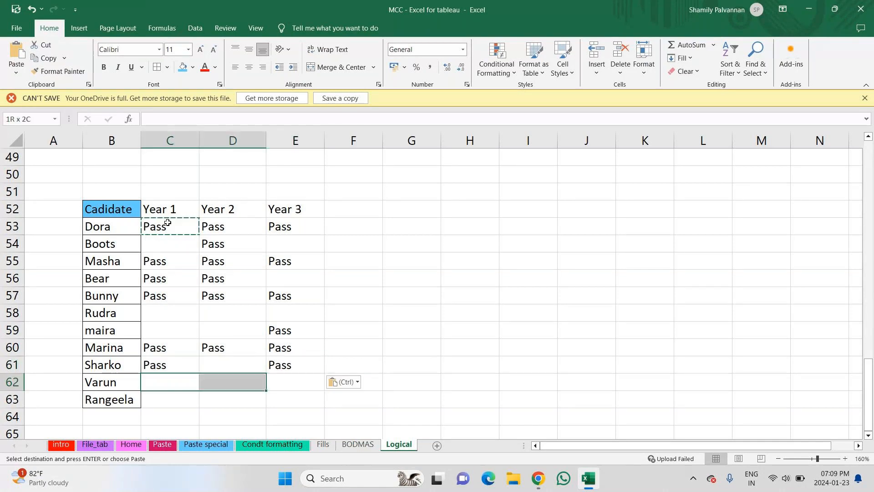
key("shift+Right")
key("ctrl+v")
Paste the copied "Pass" into the Year 1 and Year 2 cells of row 63.
key("Down")
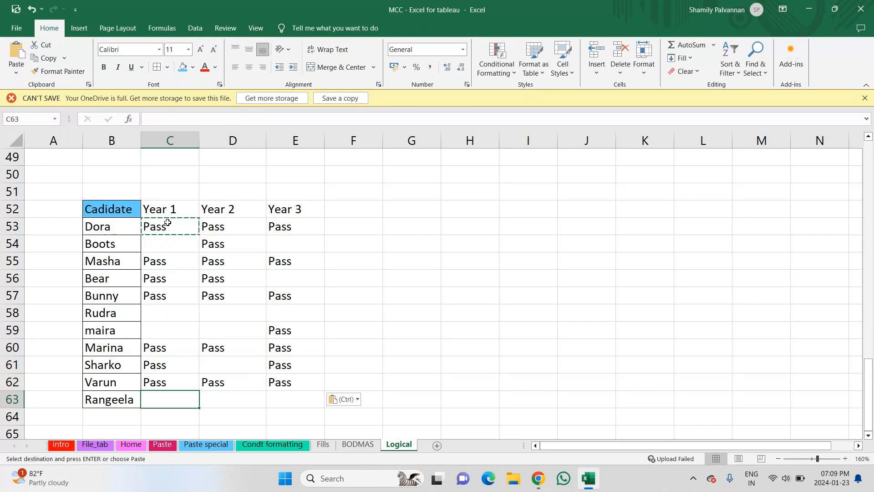
key("ctrl+v")
key("Right")
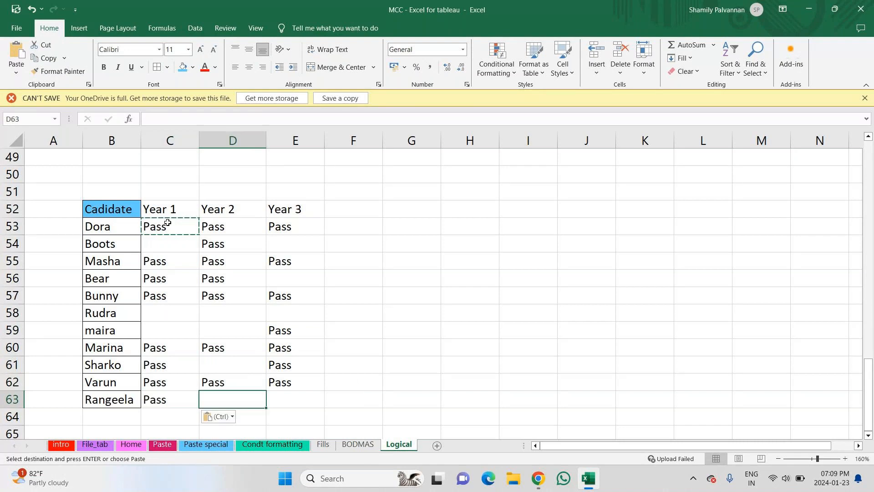
key("ctrl+v")
Enter "Fail" as the second candidate's Year 1 result in C54.
key("Up")
key("Up")
key("Up")
key("Up")
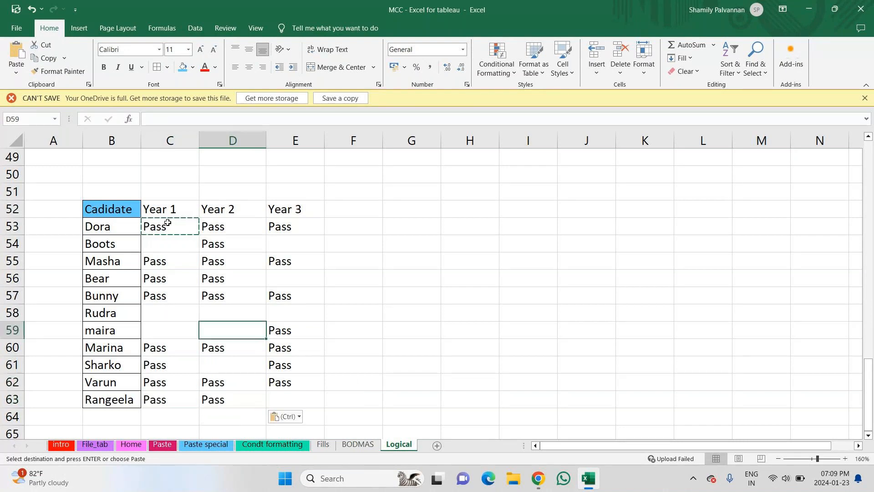
key("Up")
key("Up")
key("Up")
key("Up")
key("Up")
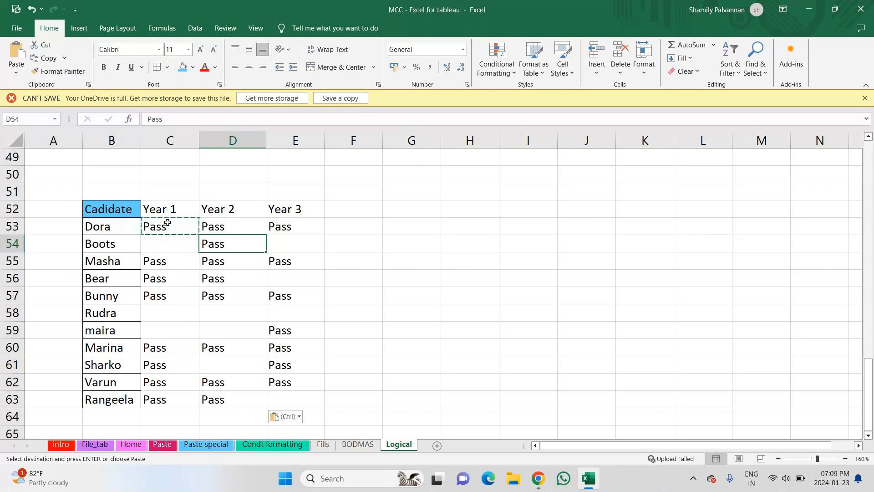
key("Left")
type("Fa")
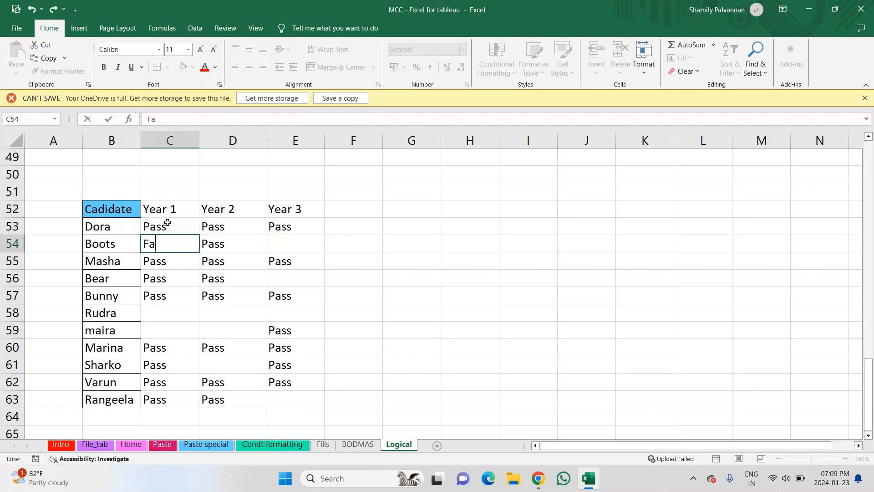
type("il")
key("Return")
Copy "Fail" from C54 into the empty Year 3 cells E54 and E56.
key("Up")
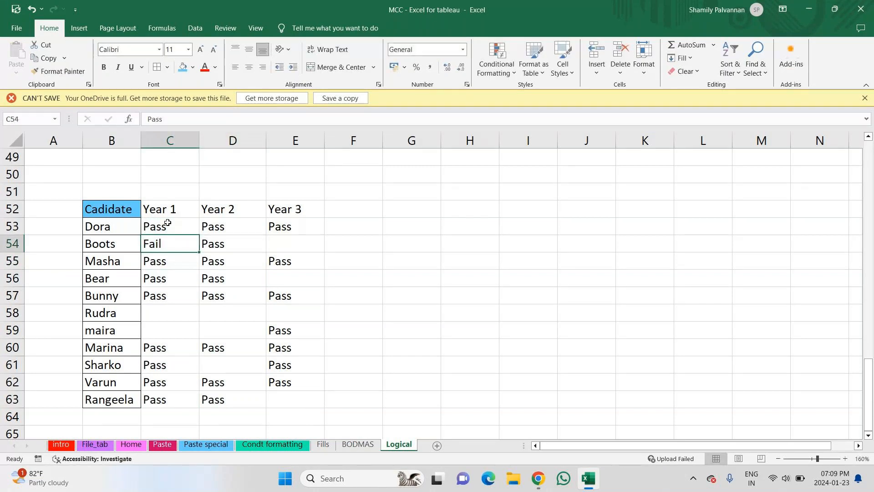
key("ctrl+c")
key("Right")
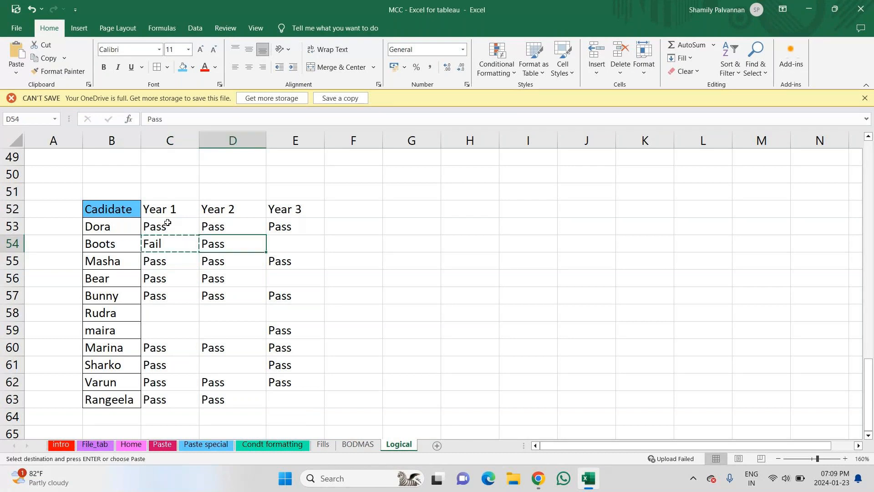
key("Right")
key("ctrl+v")
key("Left")
key("Left")
key("Down")
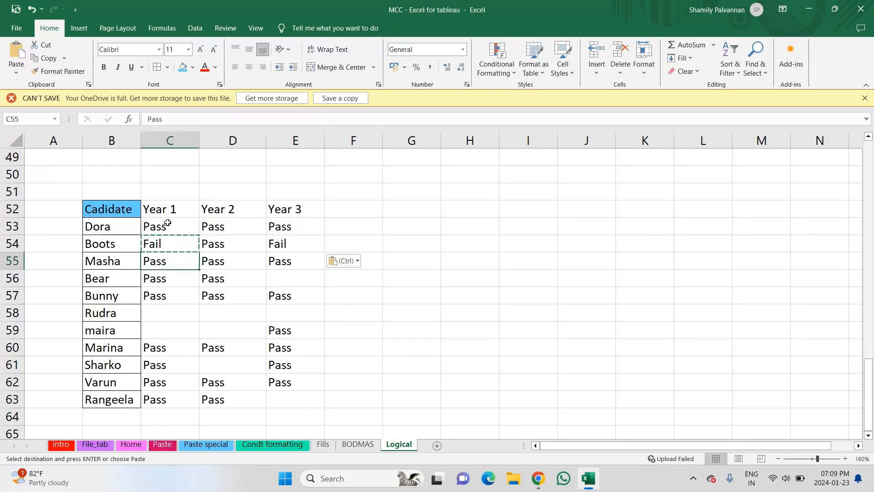
key("Down")
key("Right")
key("Right")
key("ctrl+v")
Paste the copied "Fail" into all three year cells of row 58, C58:E58.
key("Left")
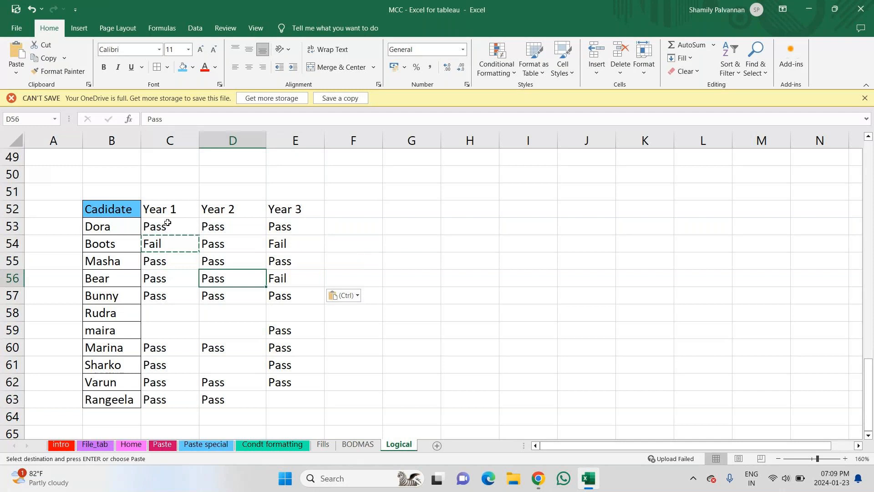
key("Left")
key("Left")
key("Down")
key("Down")
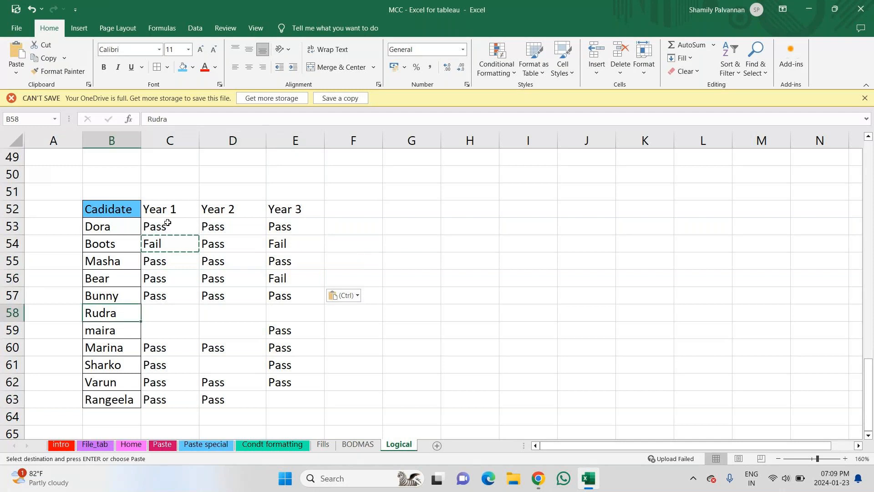
key("Right")
key("ctrl+v")
key("Right")
key("ctrl+v")
key("Right")
key("ctrl+v")
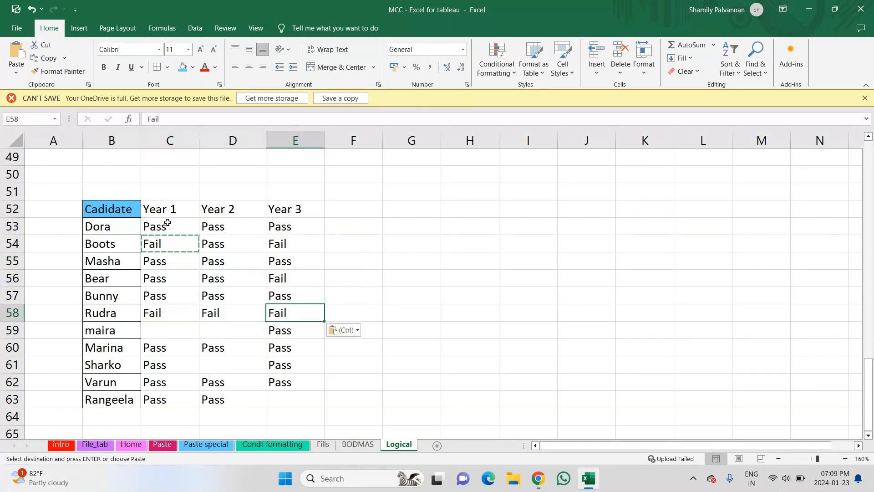
Paste the copied "Fail" into the Year 1 and Year 2 cells of row 59.
key("Down")
key("Left")
key("Left")
key("ctrl+v")
key("Right")
key("ctrl+v")
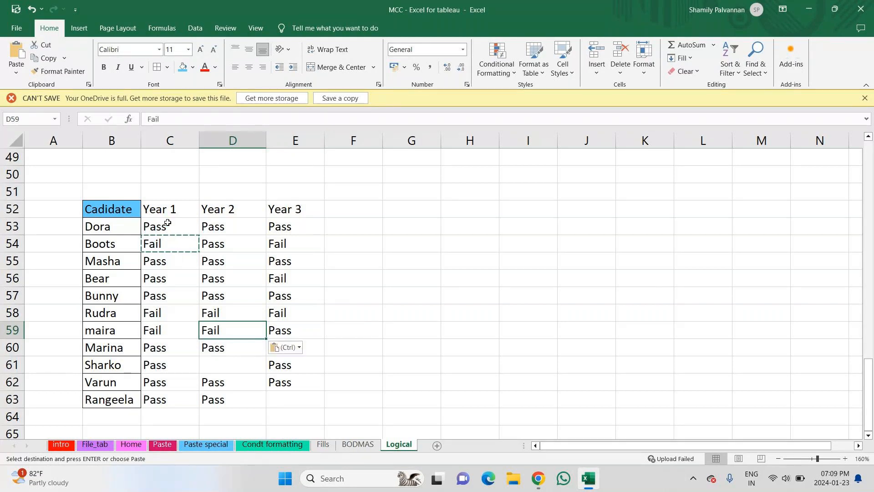
Paste the copied "Fail" into the empty Year 2 cell D61 and the empty Year 3 cell E63.
key("Down")
key("Down")
key("ctrl+v")
key("Down")
key("Down")
key("Right")
key("ctrl+v")
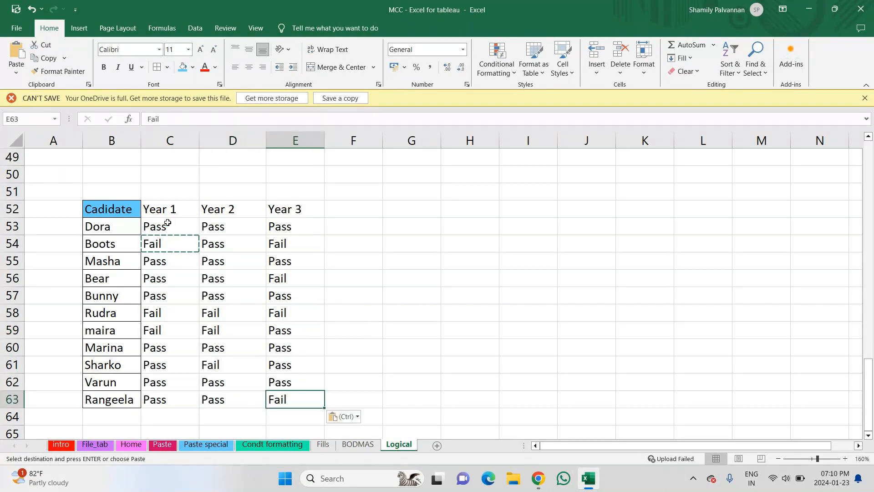
Add borders to all cells in C52:E63 and fill the header cells B52:E52 with light blue.
left_click_drag(161, 209, 162, 226)
key("shift+Down")
key("shift+Down")
key("shift+Down")
key("shift+Down")
key("shift+Down")
key("shift+Down")
key("shift+Down")
key("shift+Down")
key("shift+Down")
key("shift+Down")
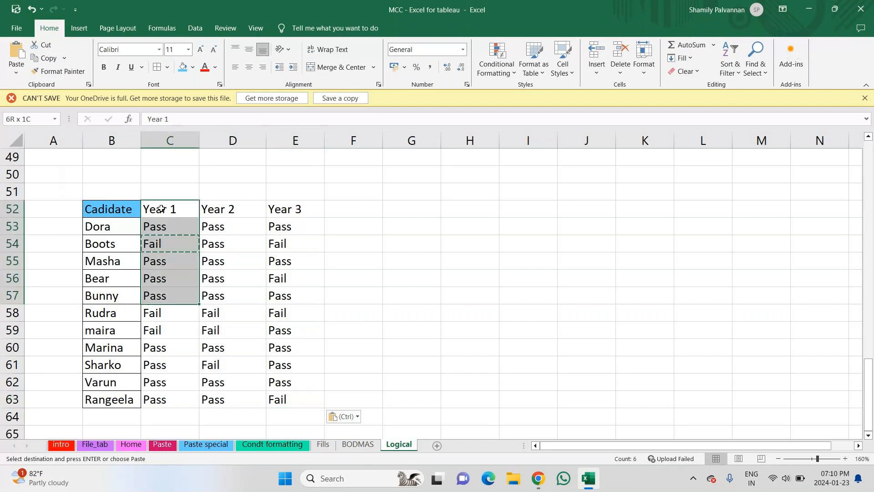
key("shift+Right")
key("shift+Right")
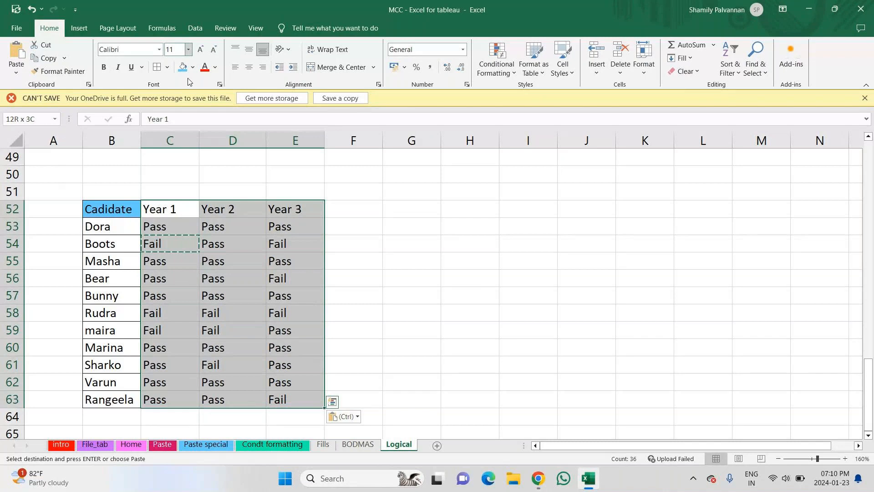
key("Escape")
mouse_move(116, 205)
left_mouse_down()
mouse_move(257, 206)
mouse_move(299, 197)
mouse_move(298, 208)
left_mouse_up()
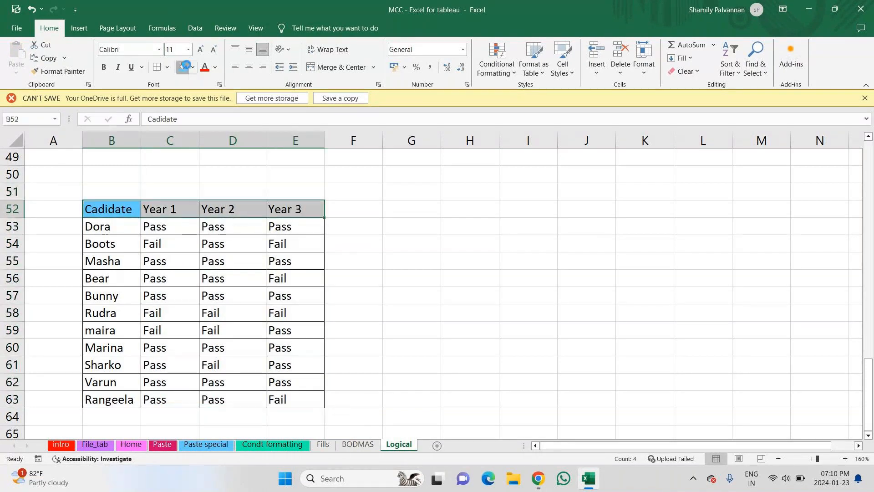
left_click(186, 67)
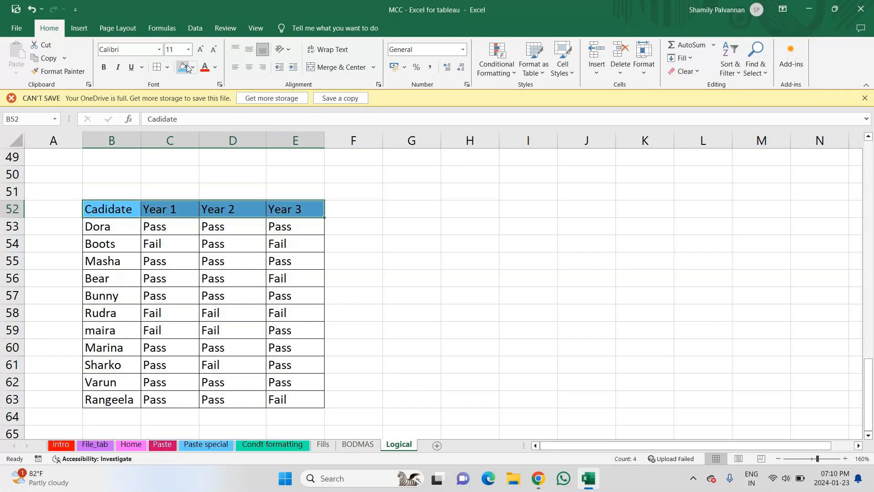
Enter the heading "AND" in A50 and the heading "OR" in H50.
left_click(48, 175)
type("AND")
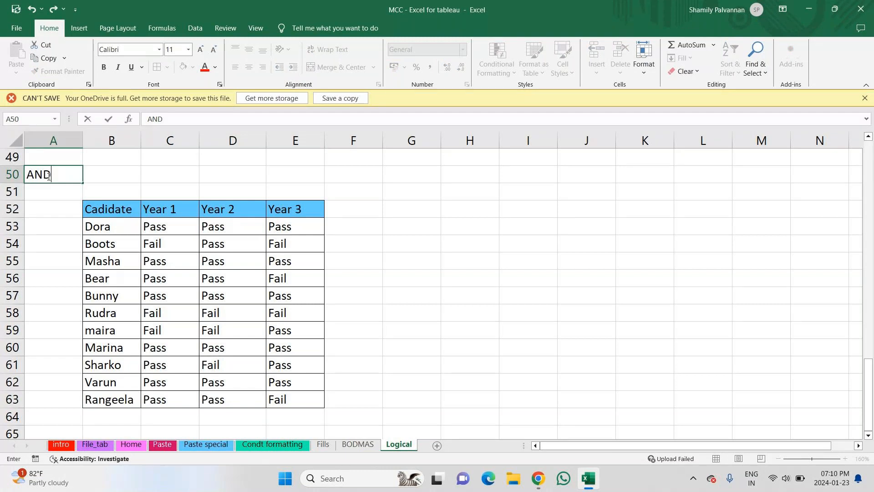
left_click(477, 174)
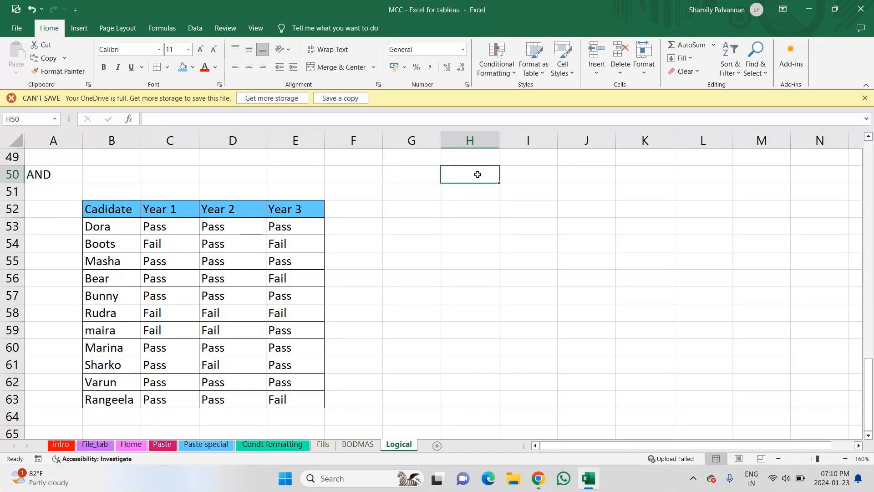
type("OR")
key("Return")
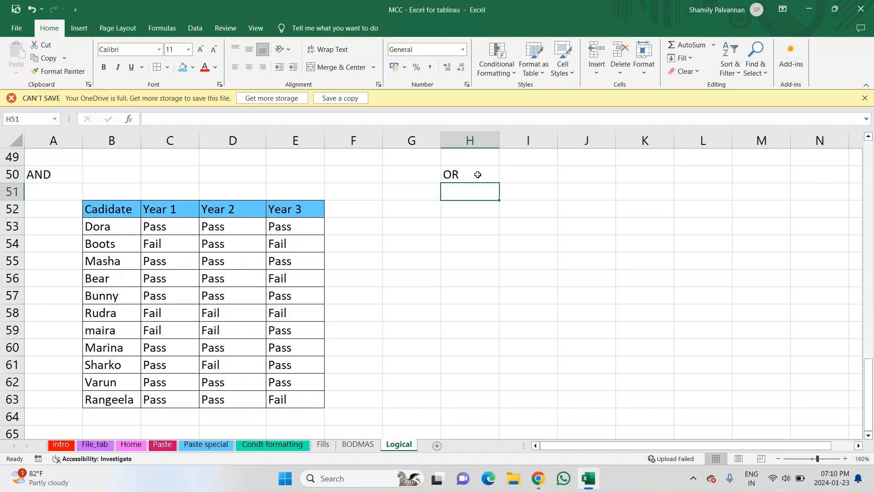
Move the "OR" heading from H50 to J50.
key("Up")
key("Left")
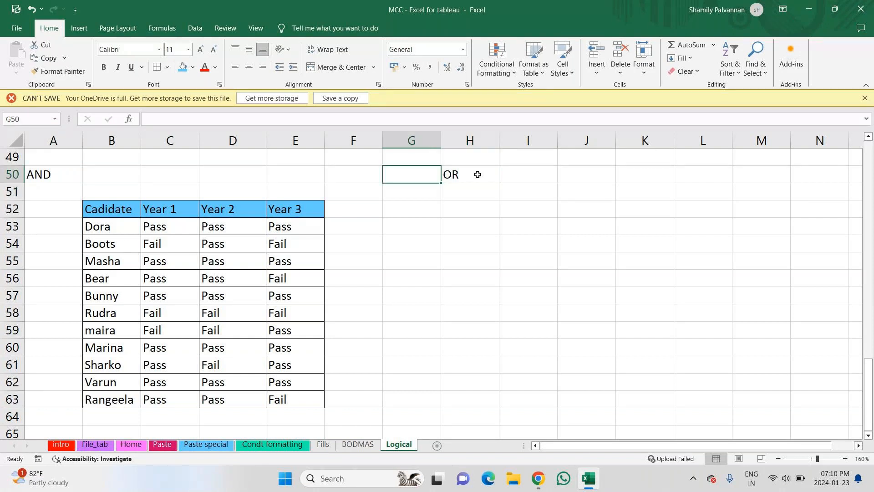
left_click(478, 175)
key("ctrl+c")
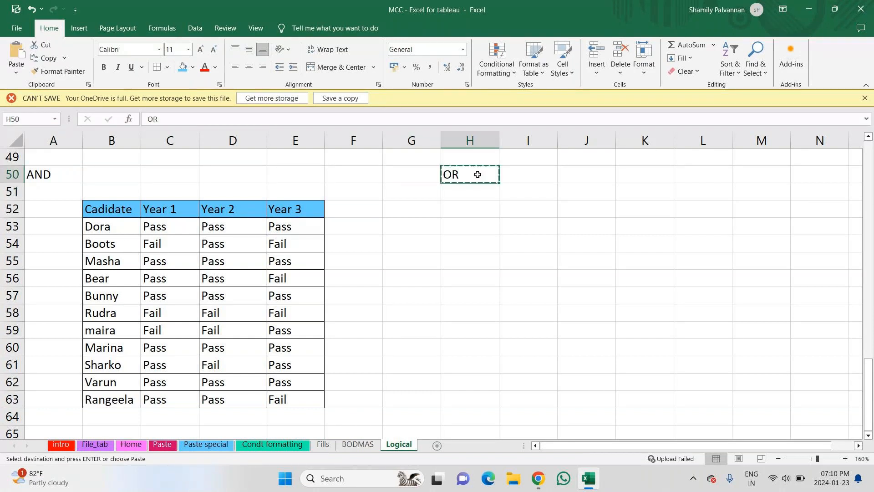
key("Right")
key("Right")
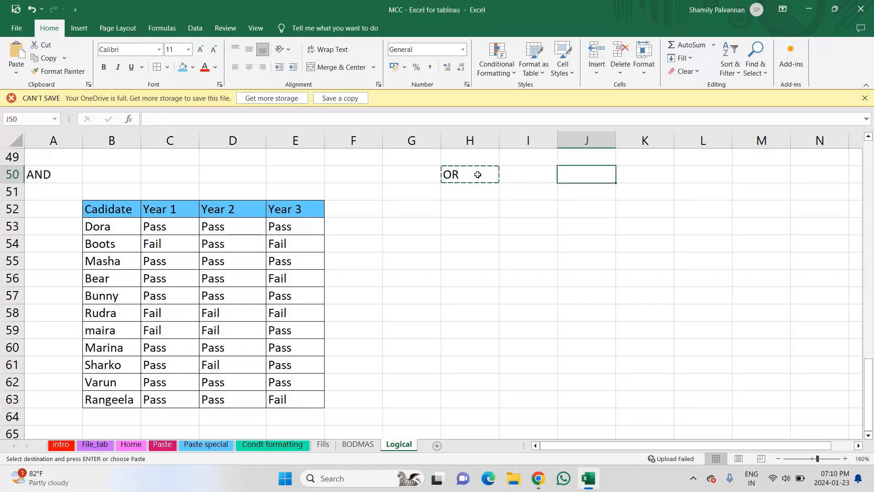
key("Return")
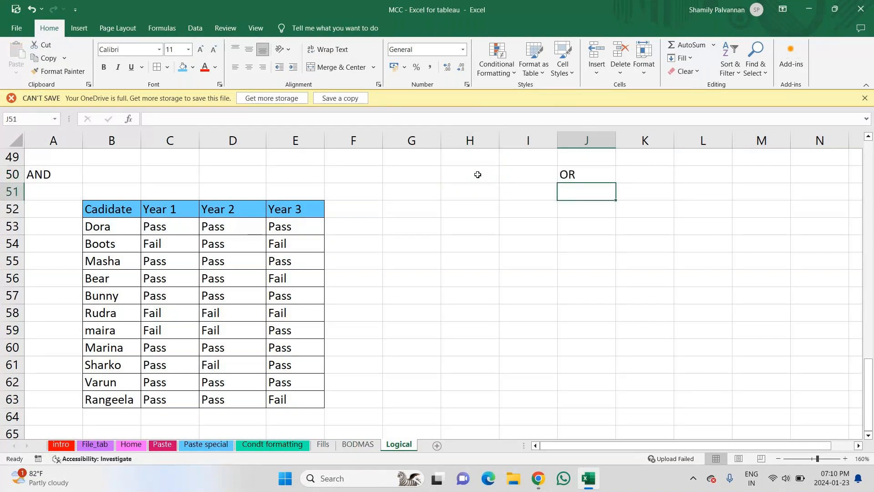
Enter the rule "either of the condition is satisfied = True" in J51 under the OR heading.
type("either of the")
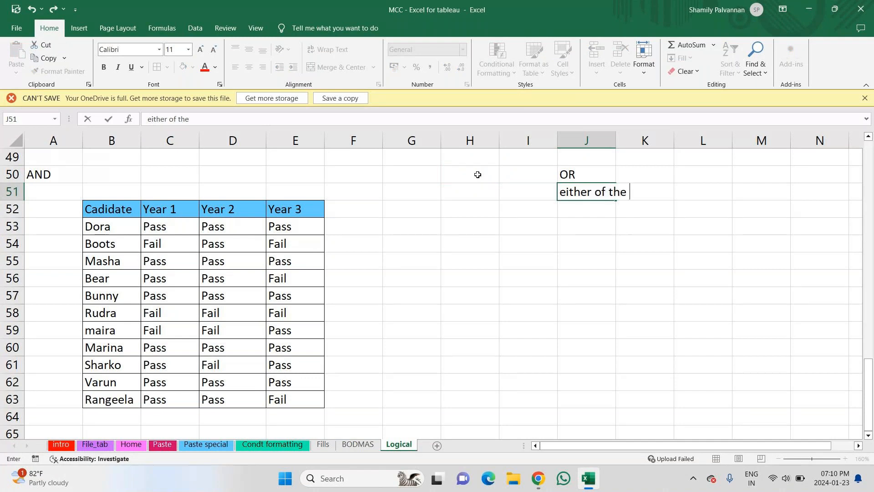
type(" condtion")
key("BackSpace")
key("BackSpace")
key("BackSpace")
key("BackSpace")
key("BackSpace")
type("i")
type("tion is ")
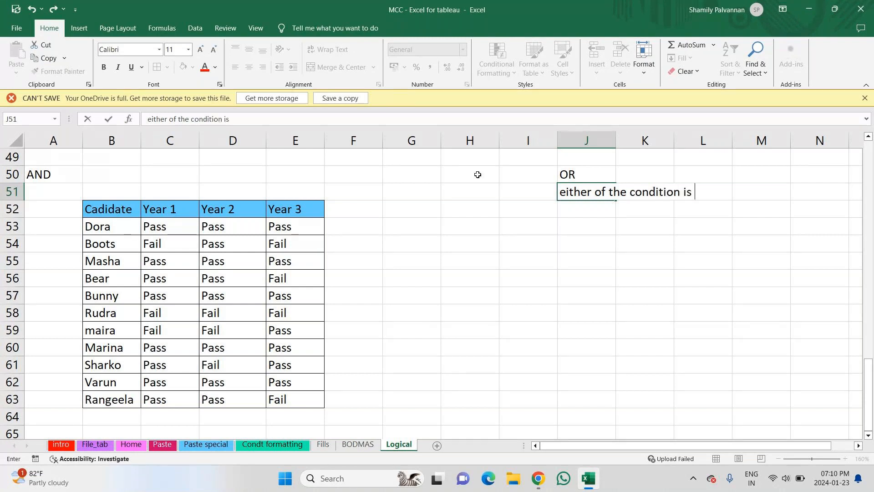
type("satisfied")
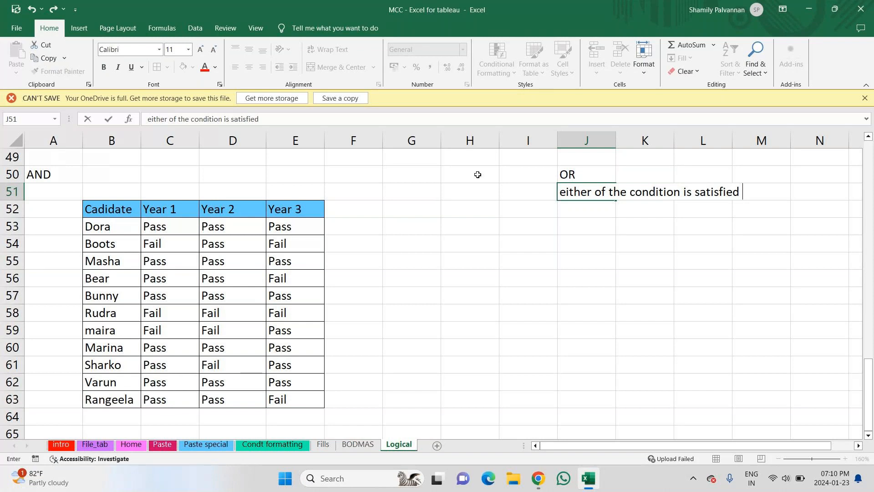
type("= True")
key("Return")
Enter the second OR rule "Nither of the condition is satisfied = False" in J52.
type("N")
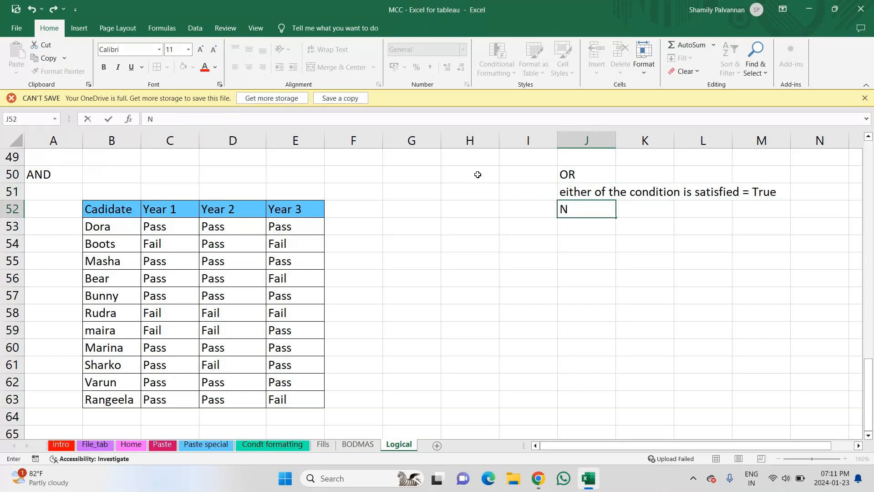
type("ither of cond")
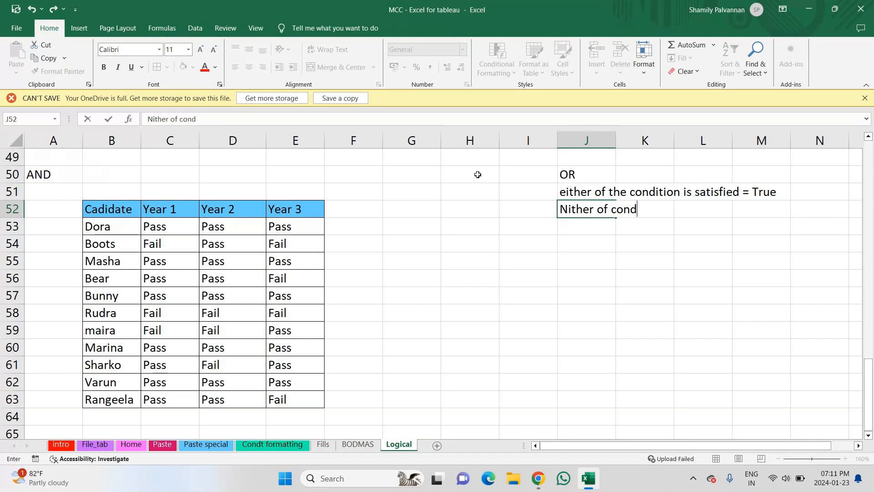
key("BackSpace")
key("BackSpace")
key("BackSpace")
key("BackSpace")
type("the co")
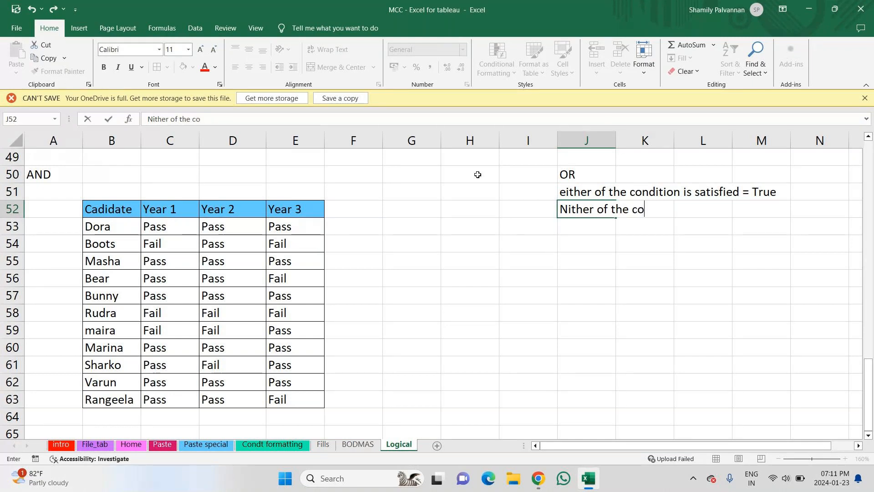
type("ndition is sa")
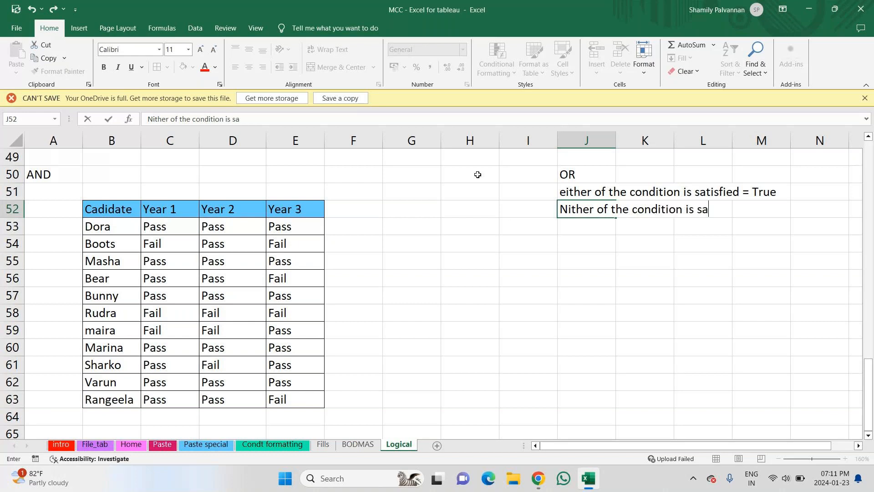
type("tisfied = Fales")
key("BackSpace")
key("BackSpace")
type("se")
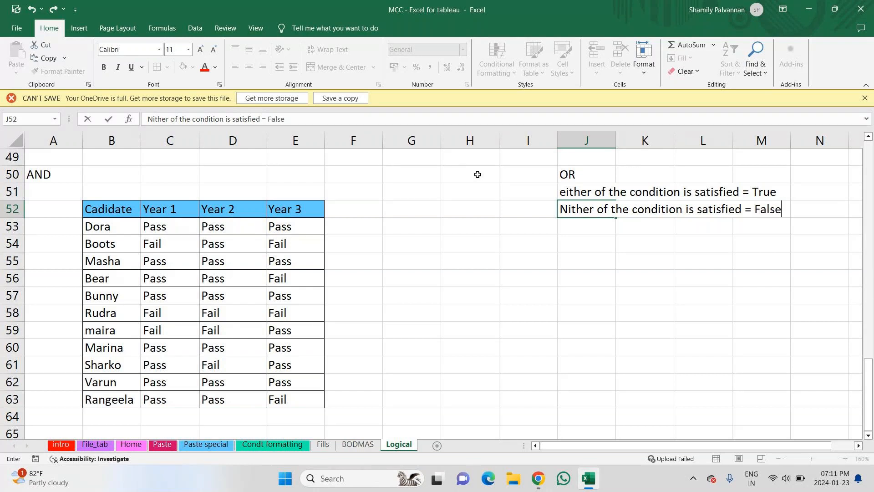
key("Return")
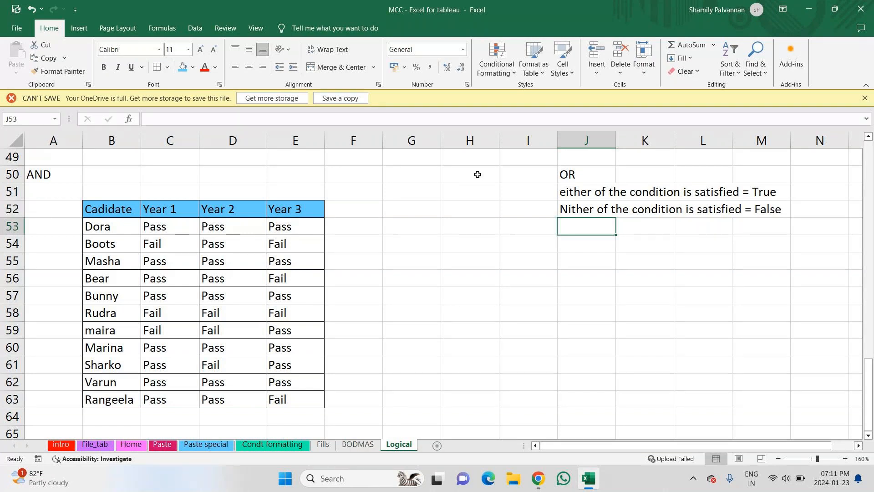
Enter the heading "AND" in J54 below the OR rules.
left_click(573, 247)
type("=")
type("AND")
key("Return")
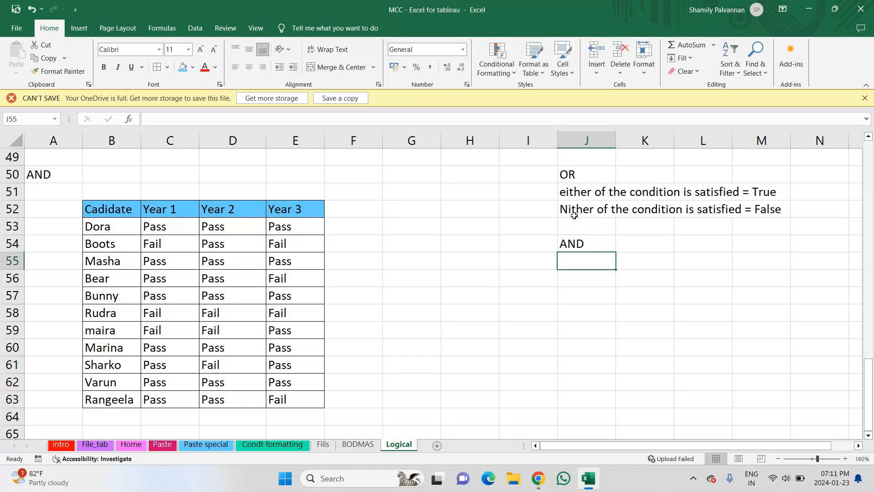
Copy the "Nither of the condition" rule from J52 to J55 and move that copy down to J56.
left_click(575, 211)
key("ctrl+c")
key("Down")
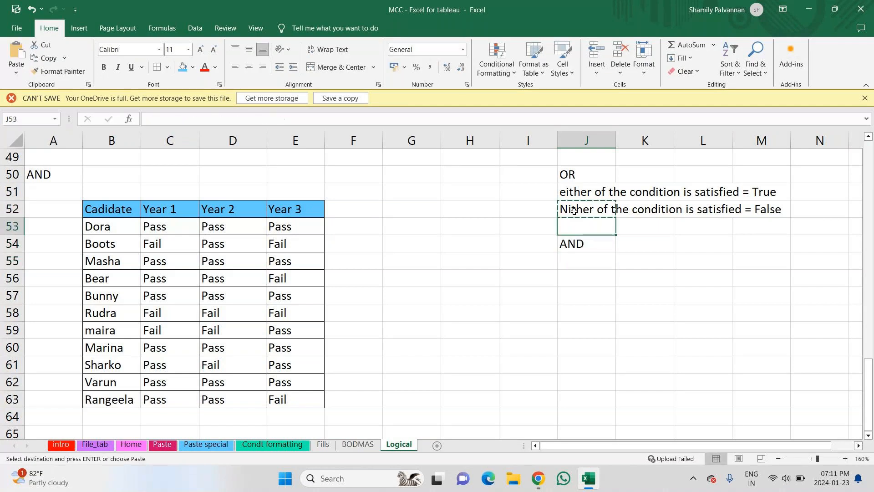
key("Down")
key("Down")
key("ctrl+v")
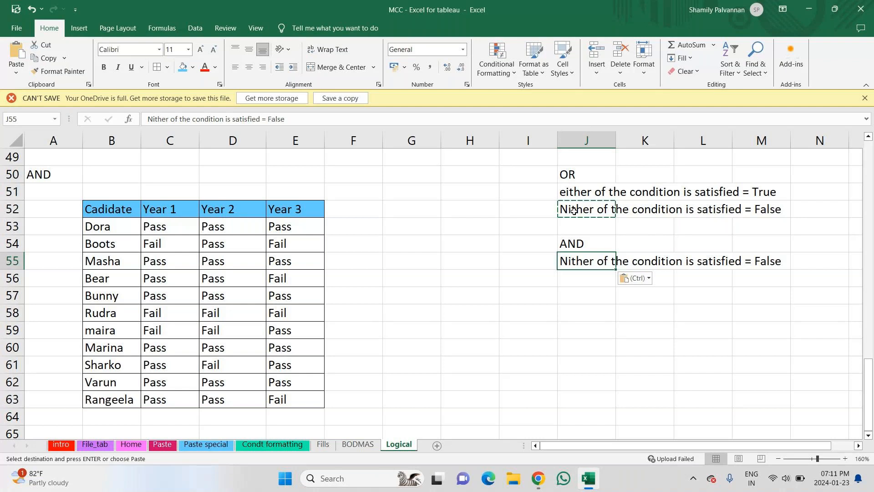
key("ctrl+c")
key("Down")
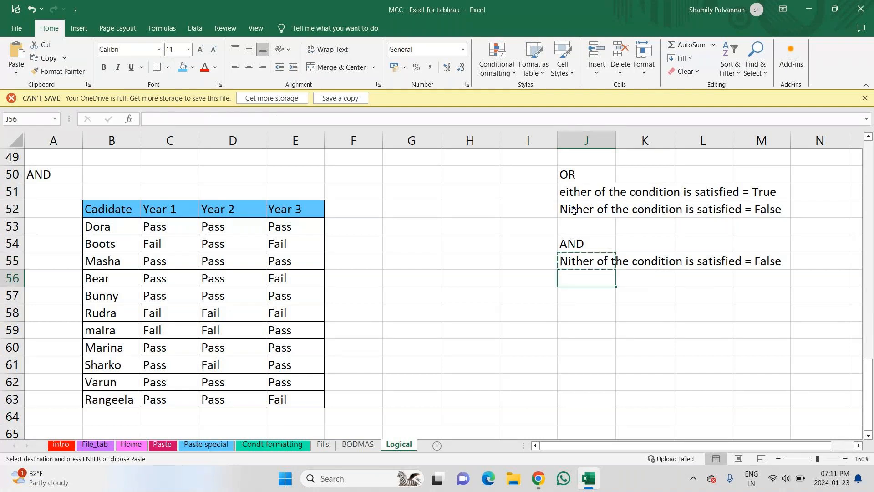
key("ctrl+v")
key("Up")
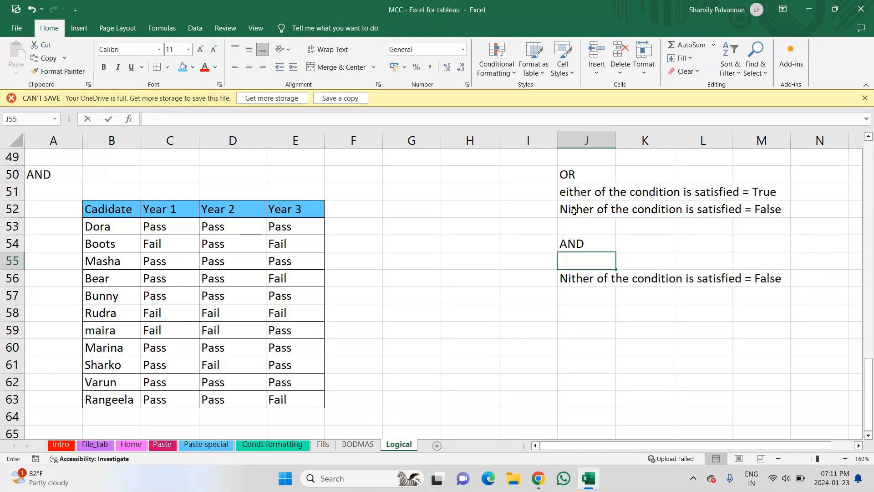
type("Either")
key("Up")
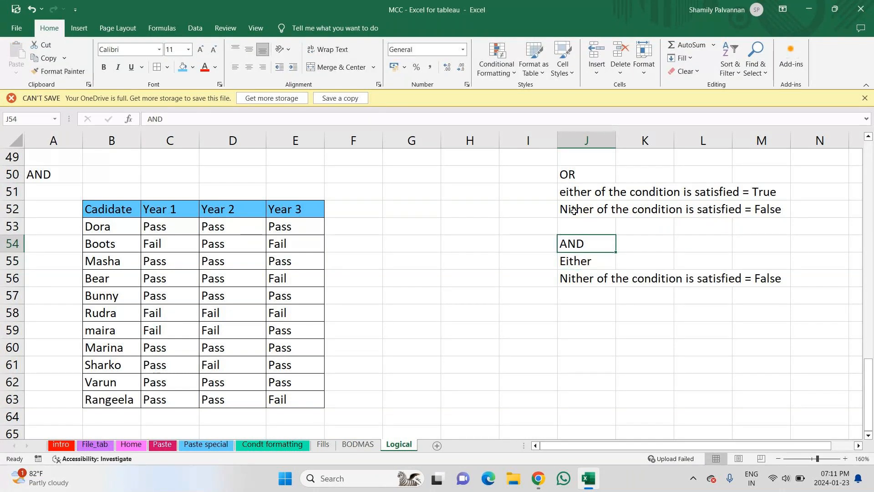
Copy the "either of the condition is satisfied" rule from J51 into J55 under the AND heading.
key("Up")
key("Up")
key("Up")
key("ctrl+c")
left_click(574, 211)
key("Down")
key("Down")
key("Down")
key("ctrl+v")
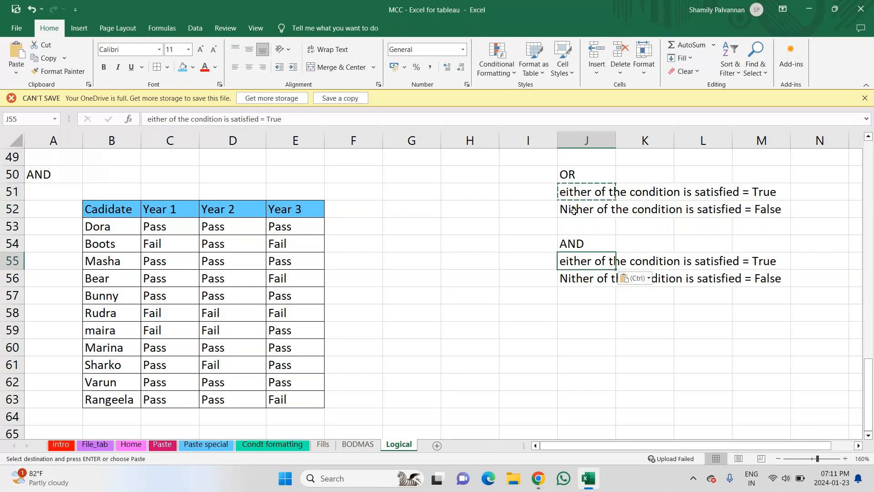
Change the outcome at the end of the AND rule in J55 to "False".
left_click(304, 118)
key("BackSpace")
key("BackSpace")
key("BackSpace")
key("BackSpace")
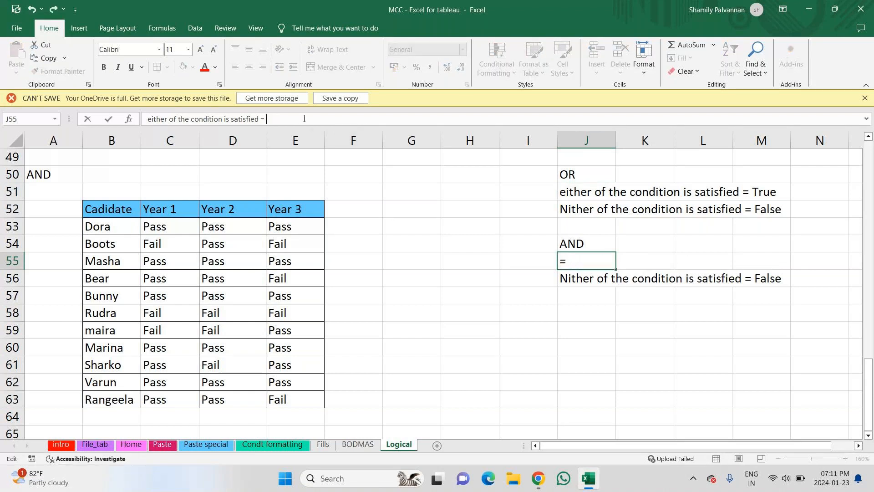
type("False")
key("Return")
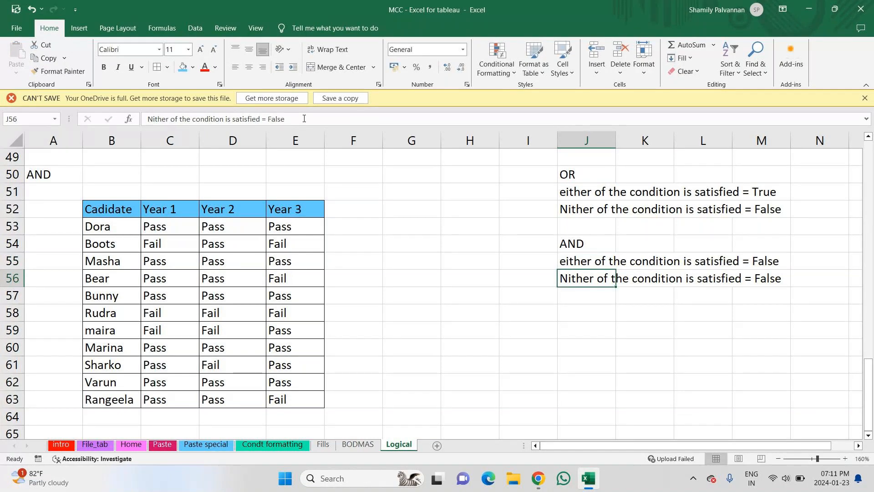
Enter the third AND rule "All the condition is satisfied = True" in J57.
key("Return")
type("A")
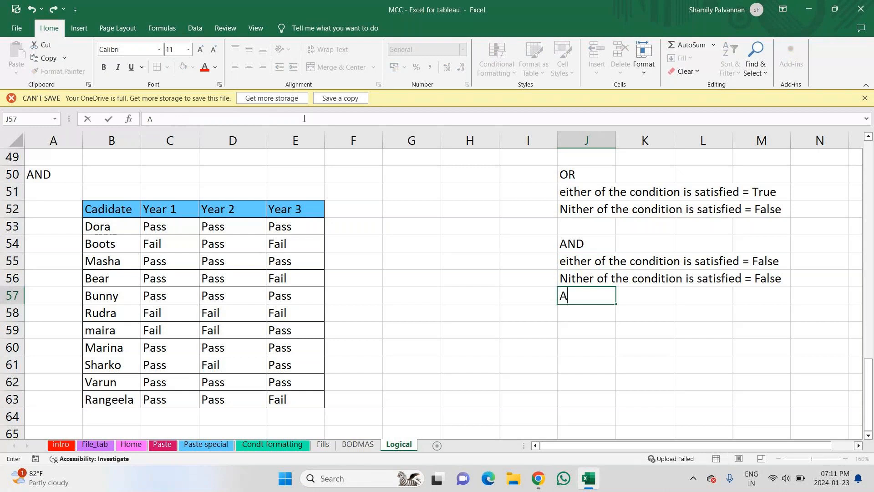
type("ll the condition is sa")
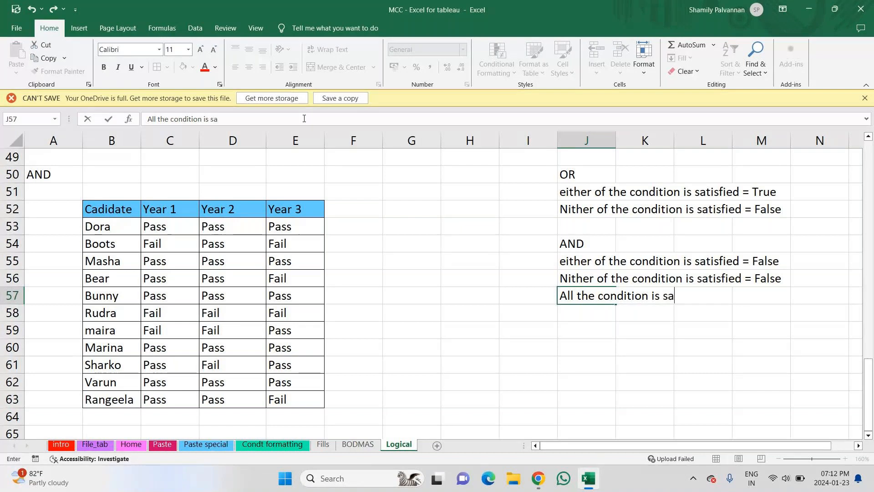
type("tisfied =")
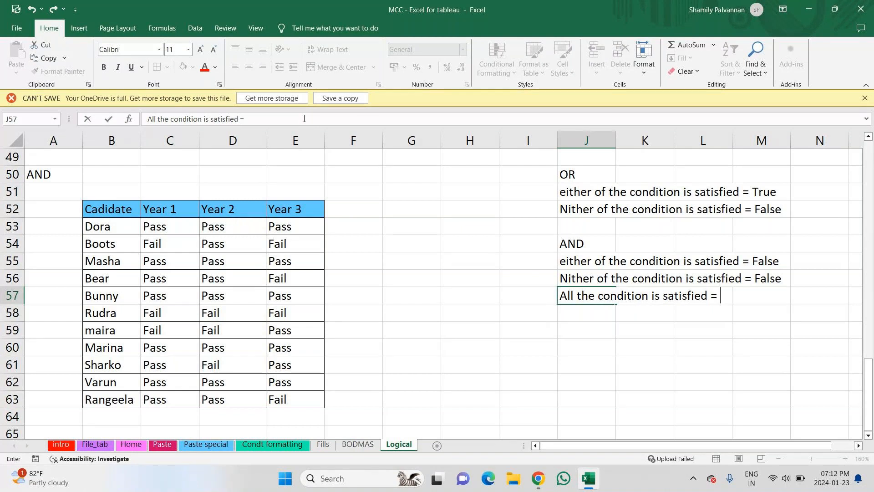
type(" True")
key("ctrl+Return")
key("Return")
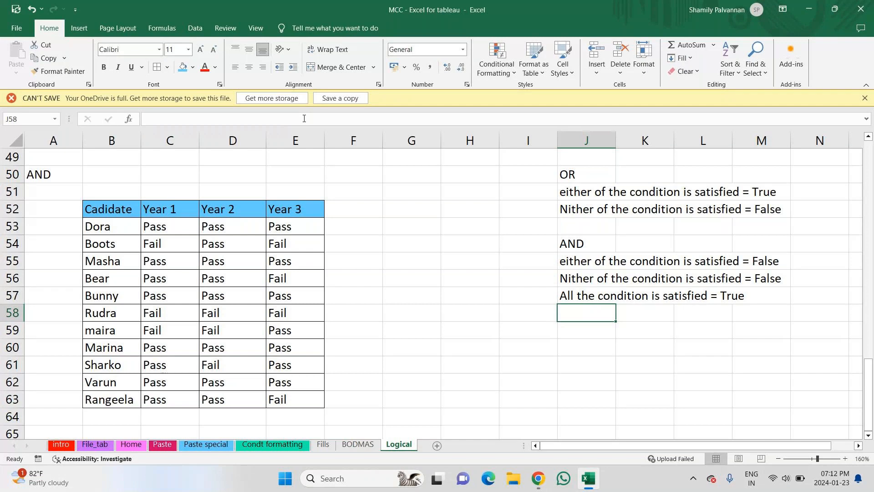
left_click(571, 199)
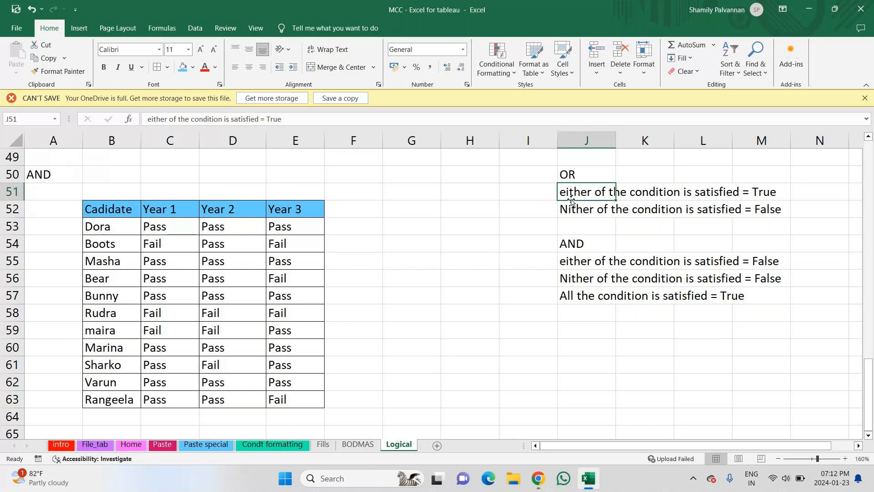
key("Down")
left_click(579, 269)
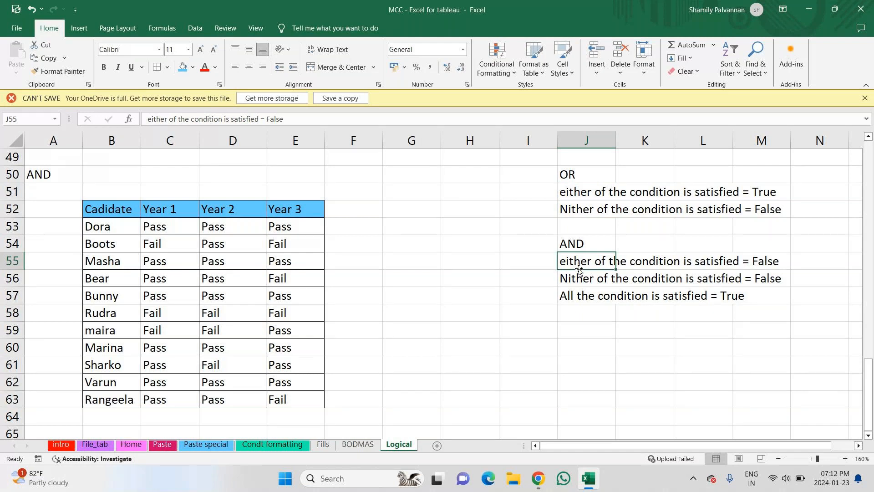
key("Down")
key("Down")
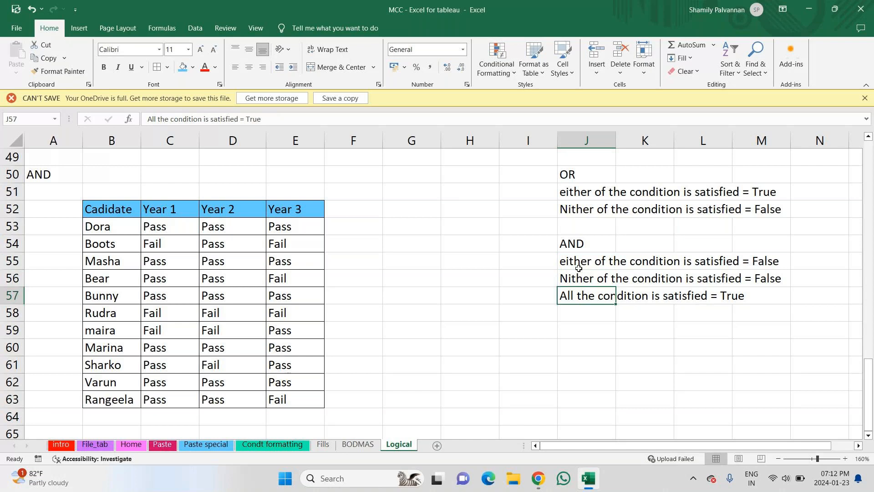
left_click(175, 230)
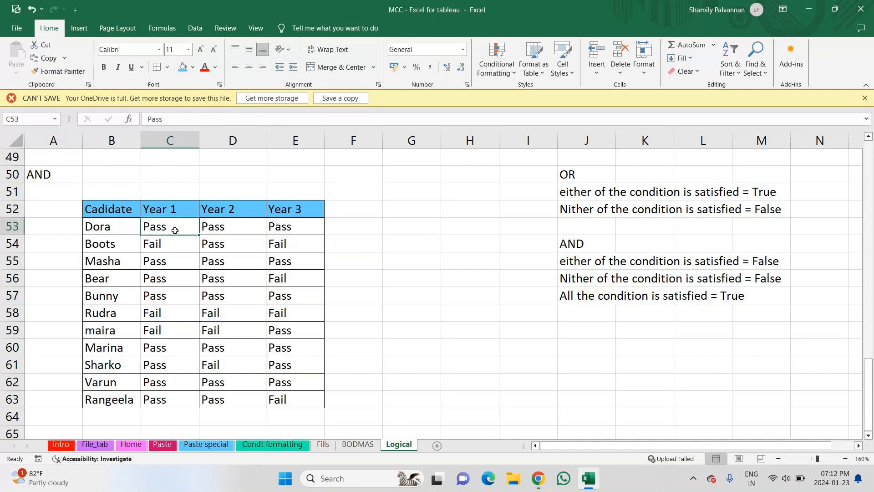
left_click(229, 234)
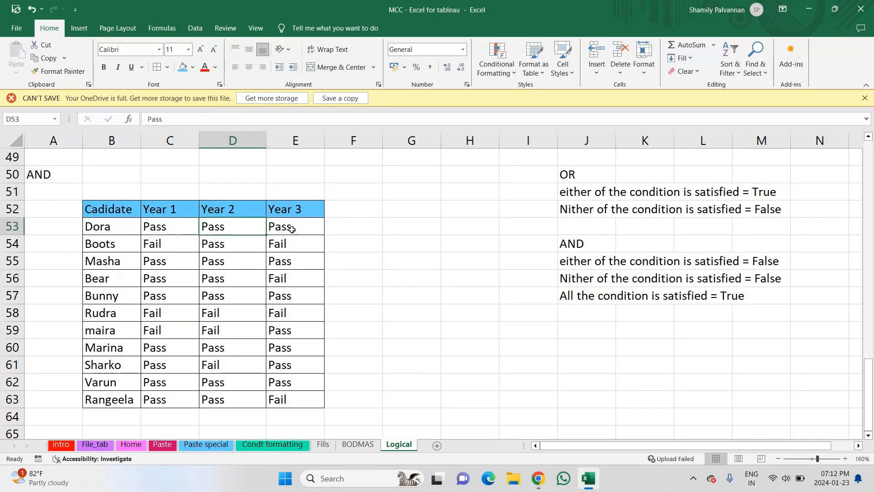
Add a "Result" column header in F52, beside the Year 3 header of the candidate table.
left_click(365, 224)
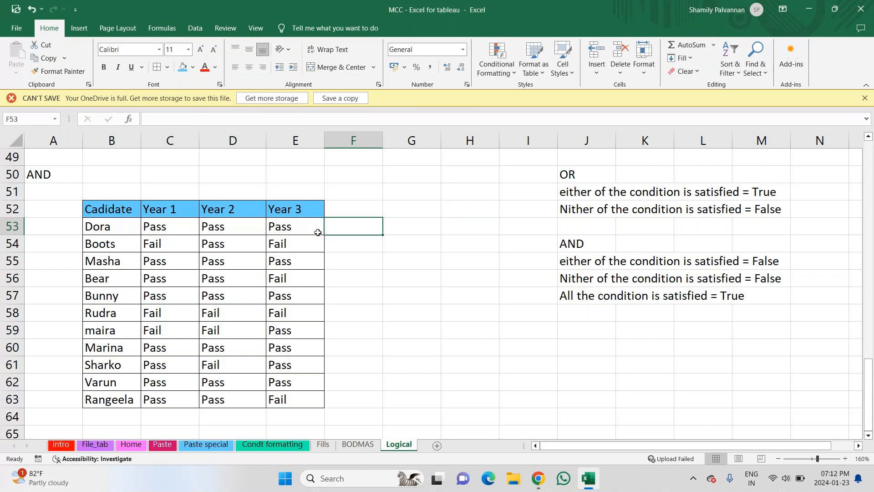
key("Up")
type("Re")
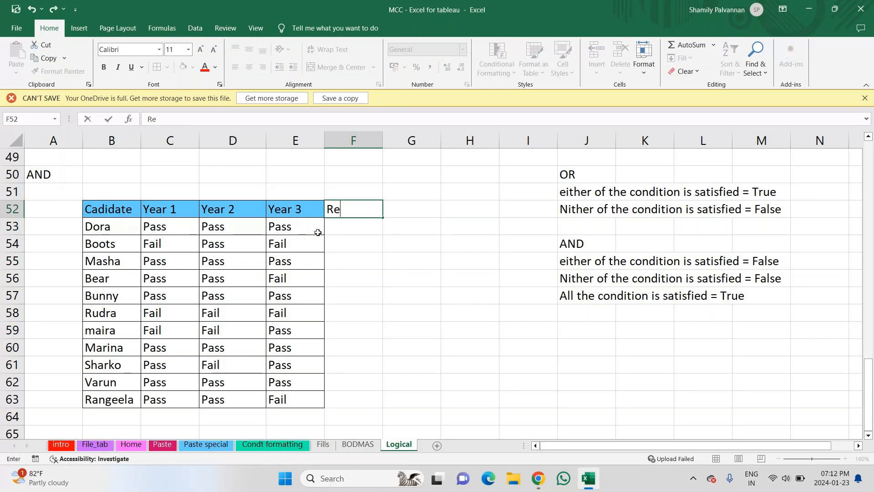
type("seult")
Enter the heading "Result" in J59 below the AND rules.
left_click(595, 337)
type("R")
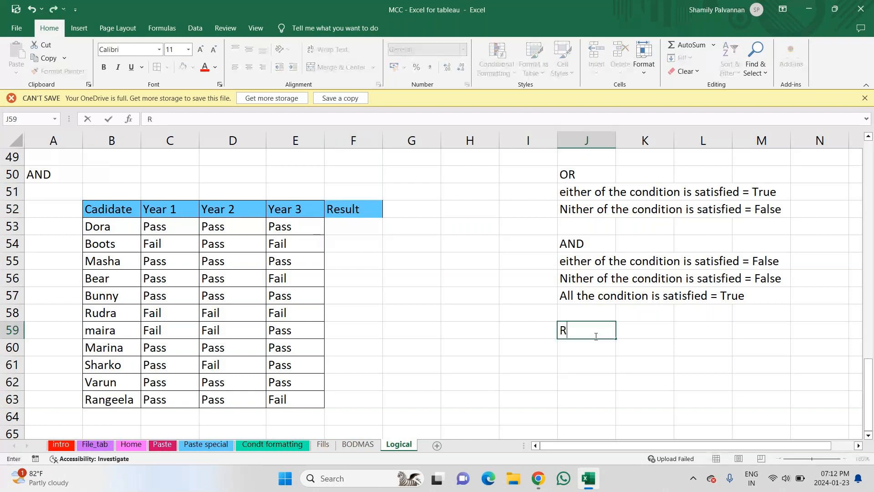
type("esult")
key("Return")
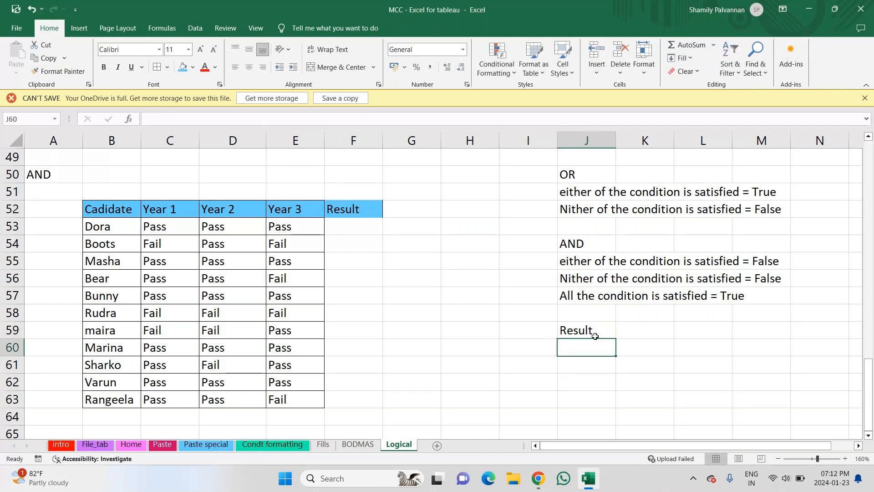
Enter the first result rule "all the year if a candidate is having a result - PASS, then PASS" in J60.
type("al")
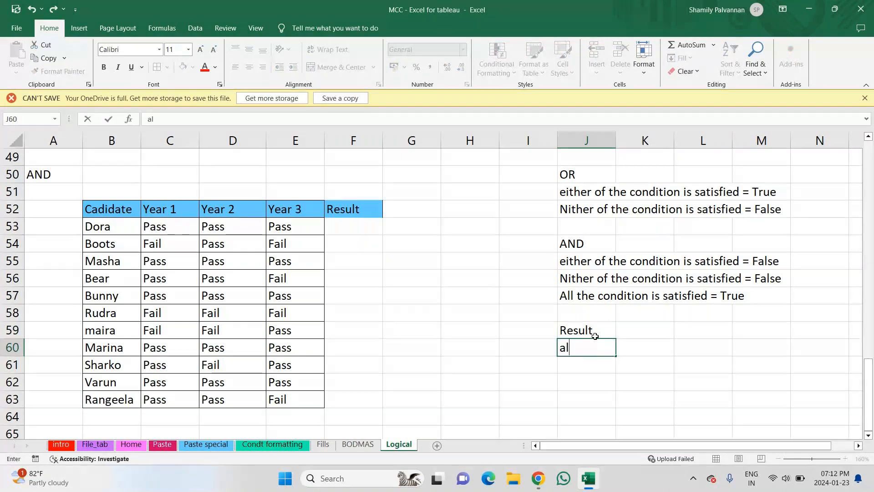
type("l the year ")
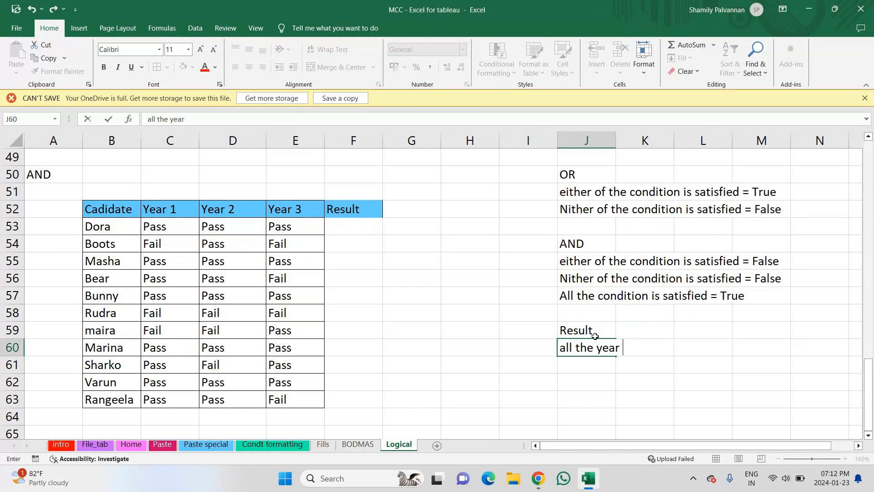
type("idf")
key("BackSpace")
key("BackSpace")
type("f a candi")
key("BackSpace")
type("idated ")
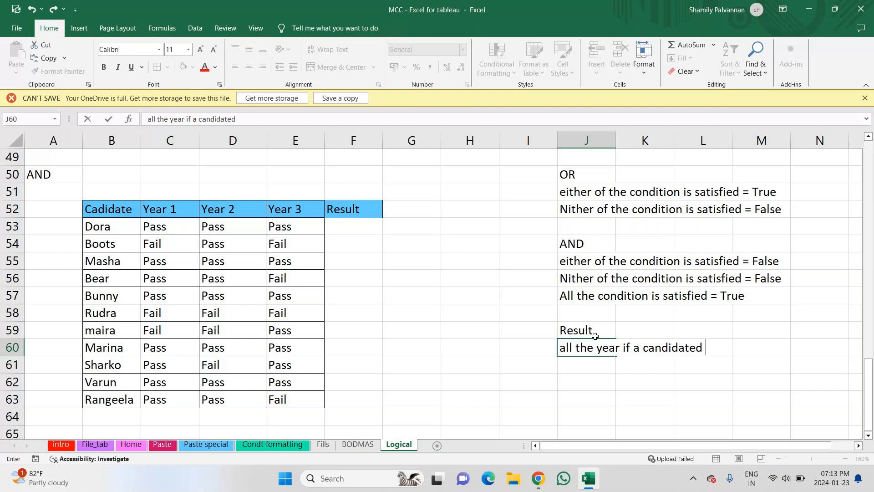
type("Pas")
key("BackSpace")
key("BackSpace")
key("BackSpace")
key("BackSpace")
key("BackSpace")
type("is havig")
key("BackSpace")
type("ing a re")
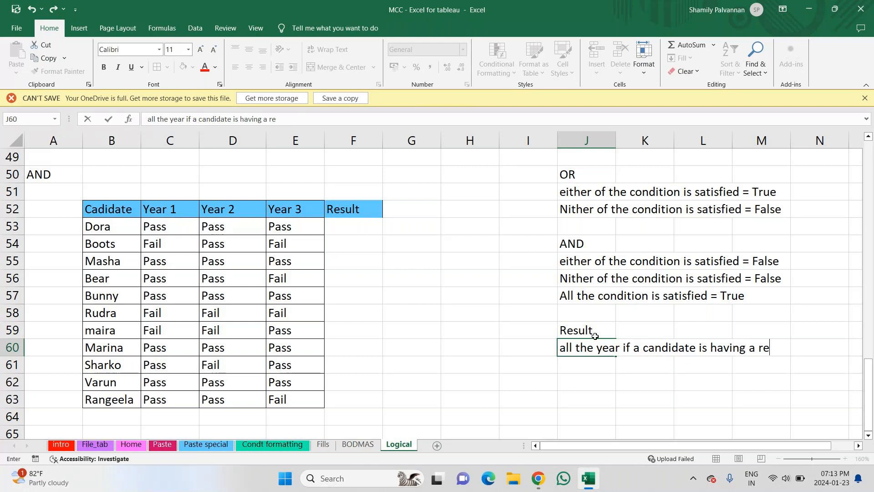
type("sult - PASS")
key("BackSpace")
type(", then")
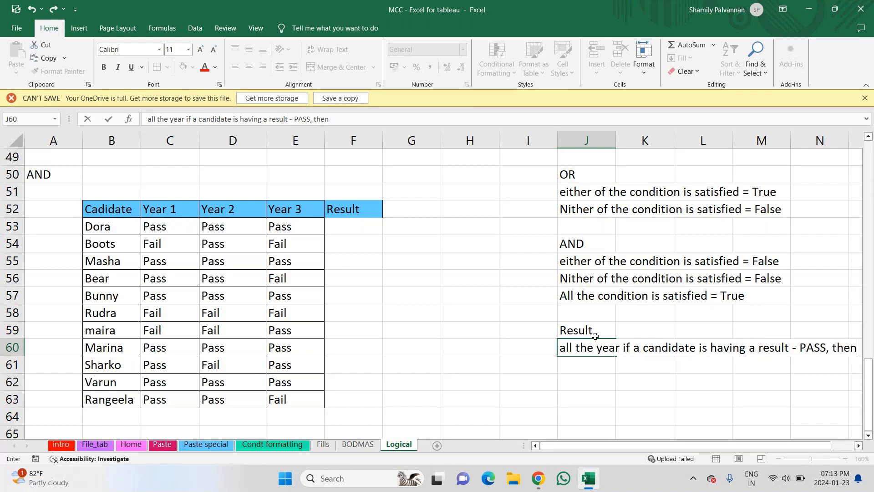
type(" PAS")
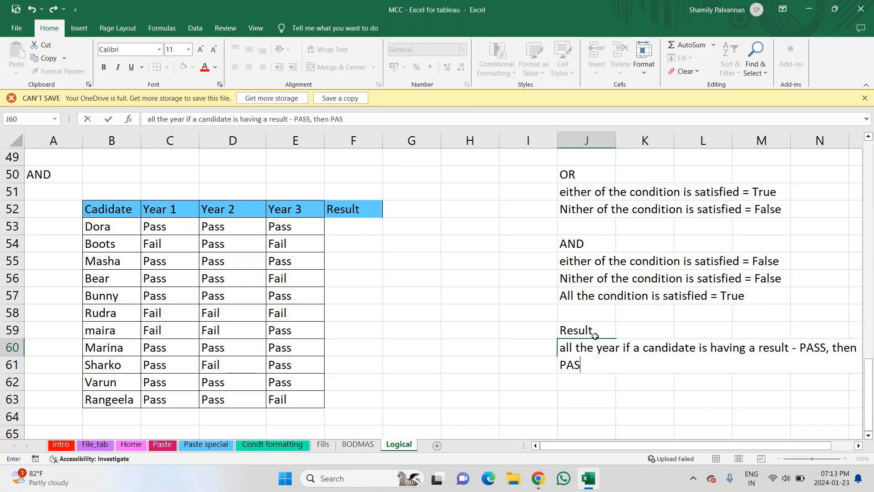
key("Return")
Enter the second result rule "any year there is other result - FAIL" in J61.
type("a")
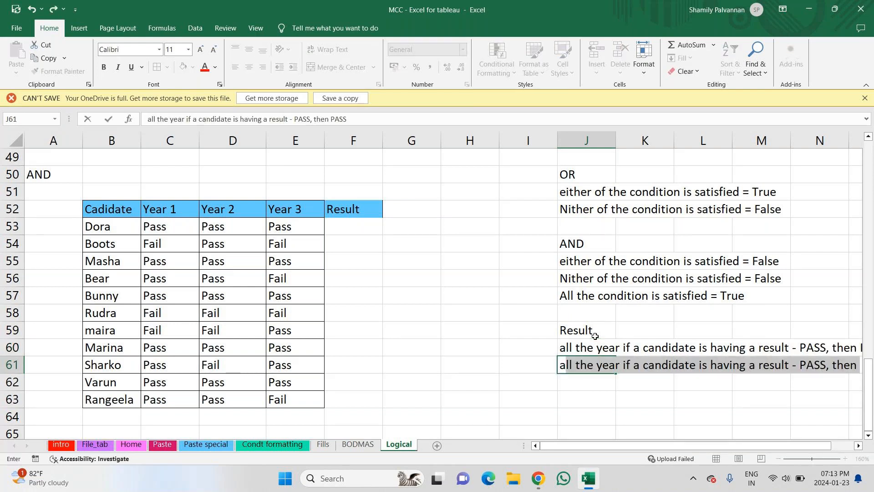
type("ny year i")
key("BackSpace")
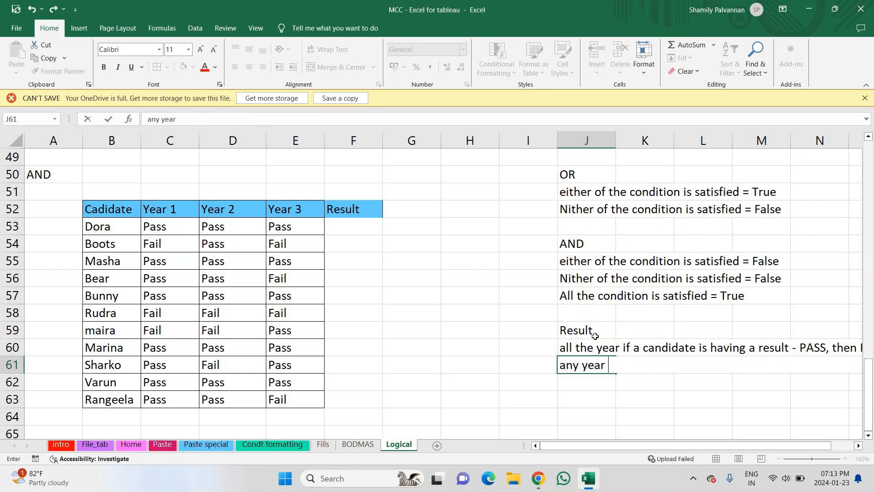
type("t")
type("here")
type("a")
key("BackSpace")
key("BackSpace")
type("other")
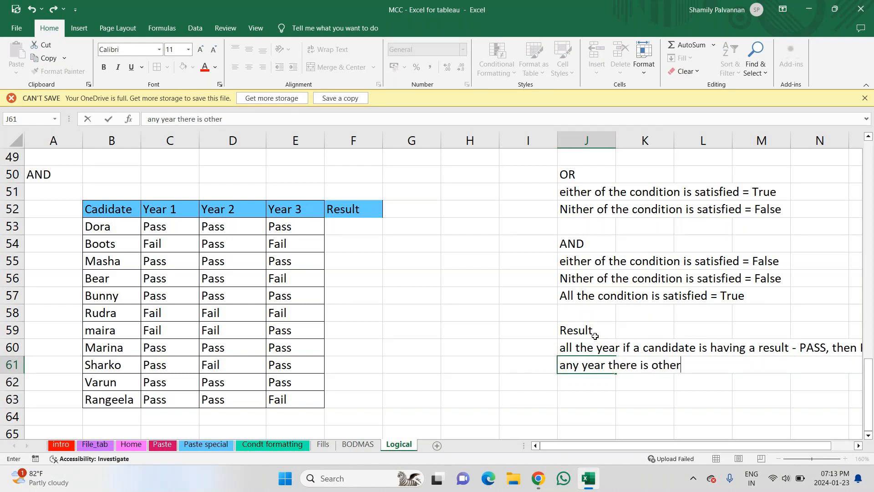
type(" result")
key("Return")
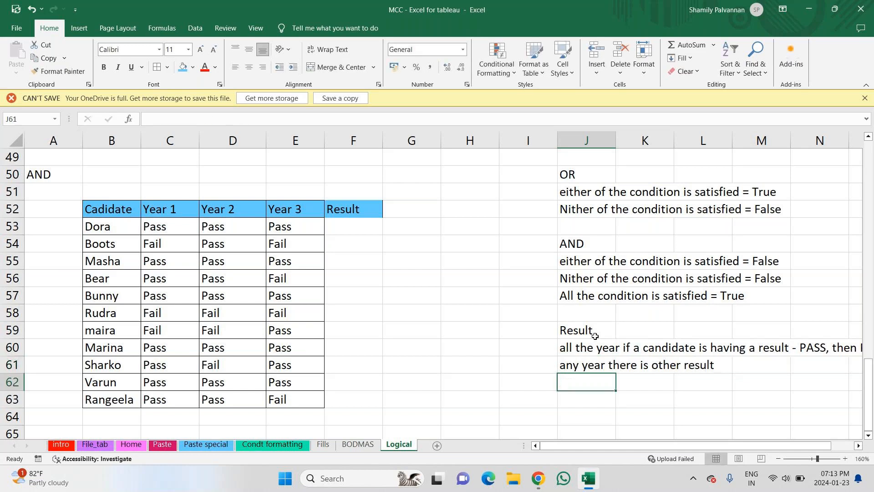
key("Up")
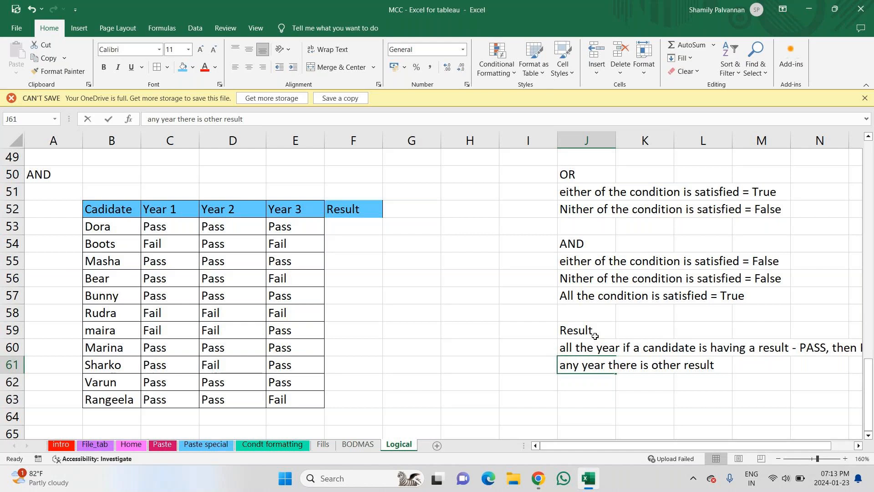
key("F2")
type("- FAIL")
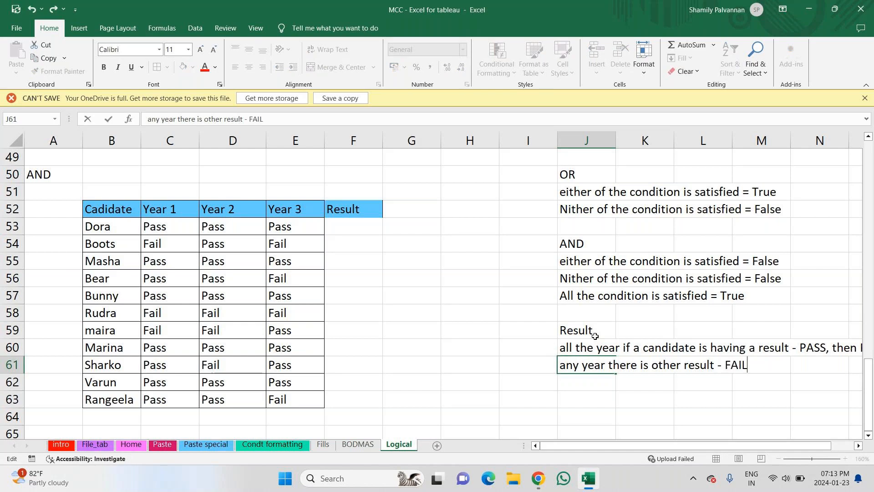
Replace the final word of the first result rule in J60 with "graduated".
left_click(772, 346)
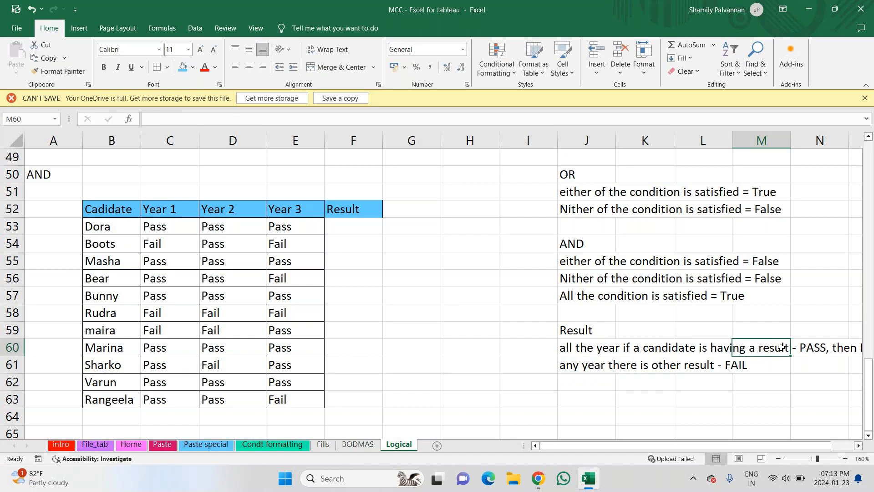
key("Left")
key("Left")
key("Left")
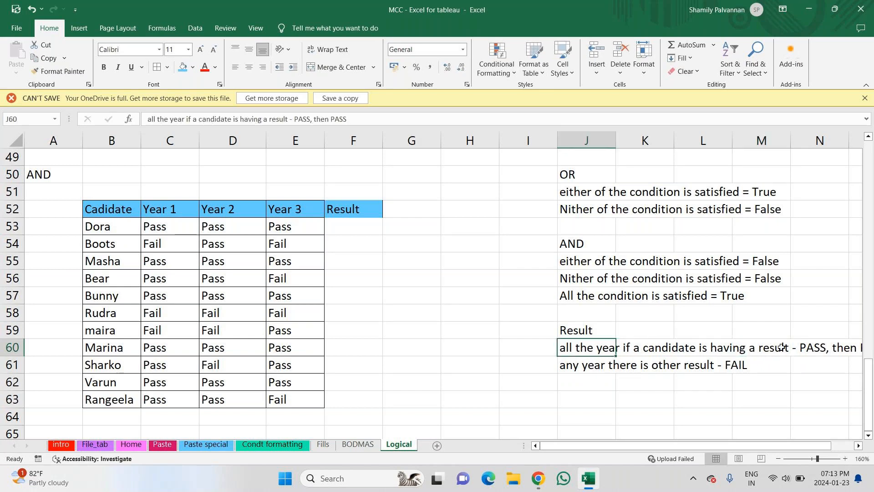
key("XF86AudioRaiseVolume")
key("Right")
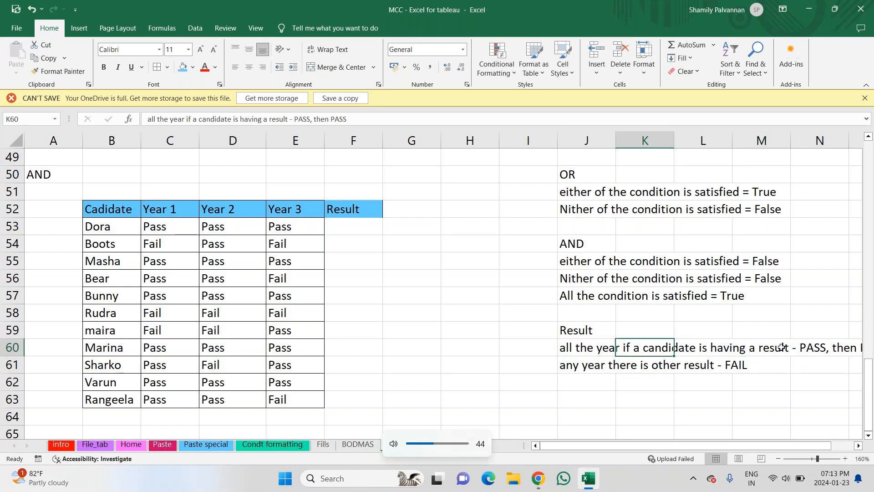
key("Left")
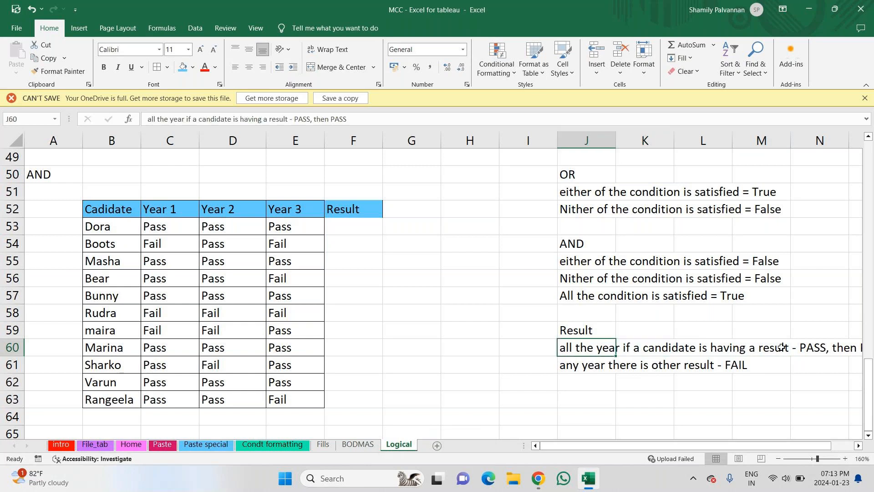
key("F2")
key("BackSpace")
key("BackSpace")
key("BackSpace")
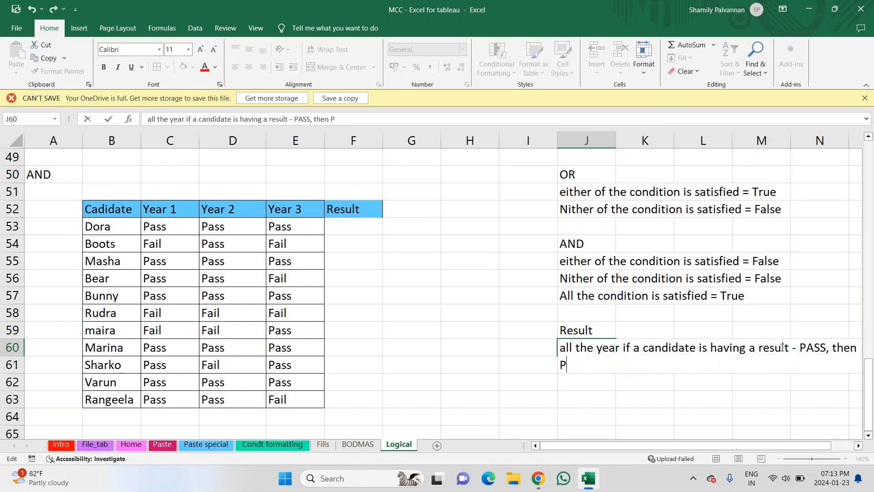
key("BackSpace")
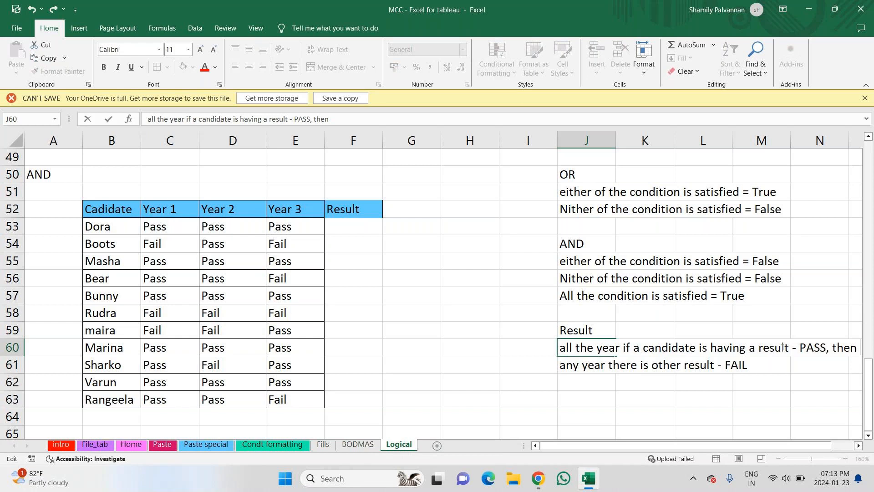
type("Pr")
key("BackSpace")
key("BackSpace")
type("Qa")
key("BackSpace")
key("BackSpace")
type("graduated")
key("Return")
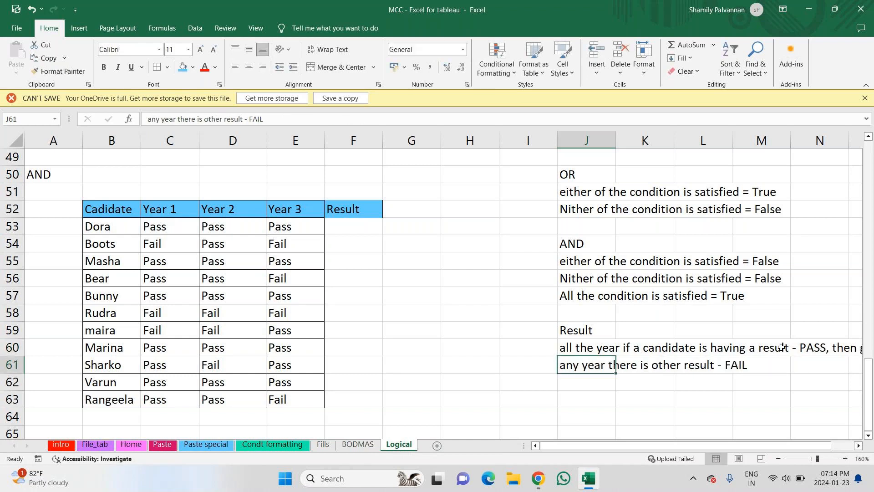
Append ", then leave the field Blank" to the second result rule in J61.
key("F2")
type(", then ")
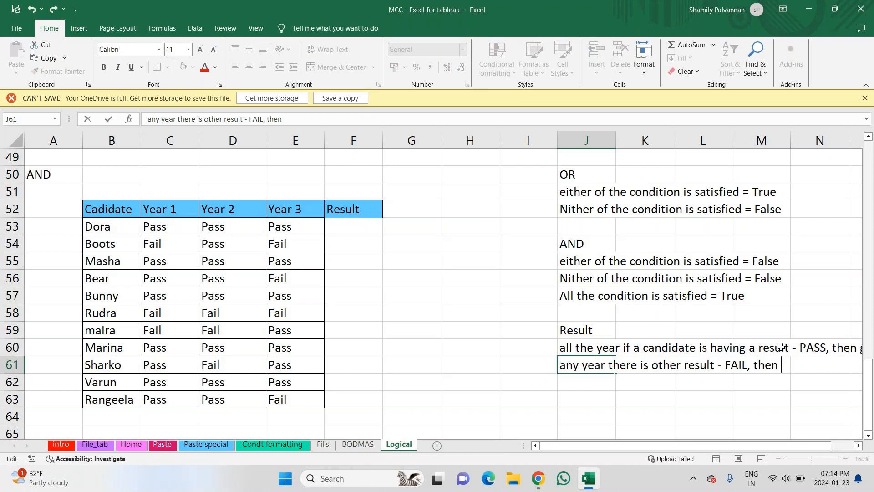
type("leave the field ")
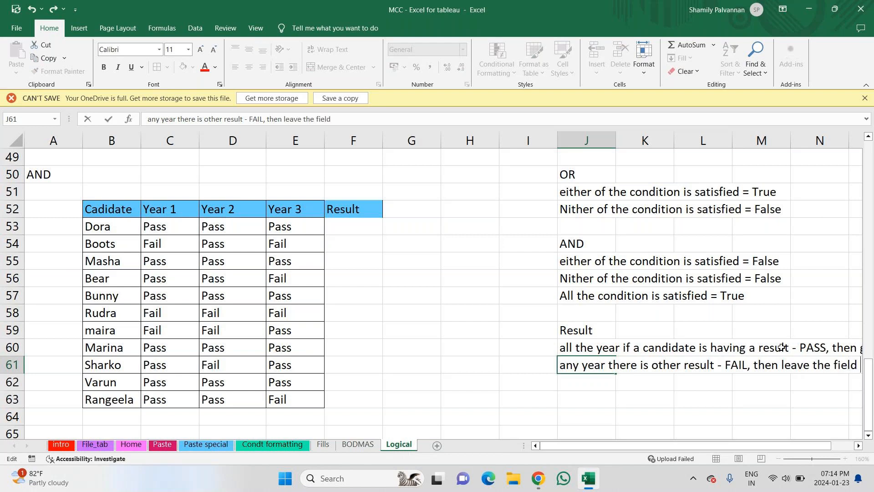
type("Blank")
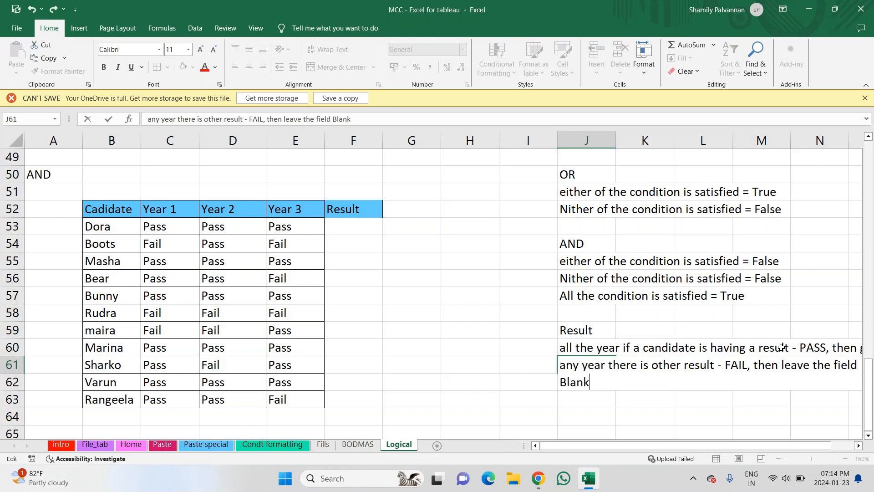
key("Return")
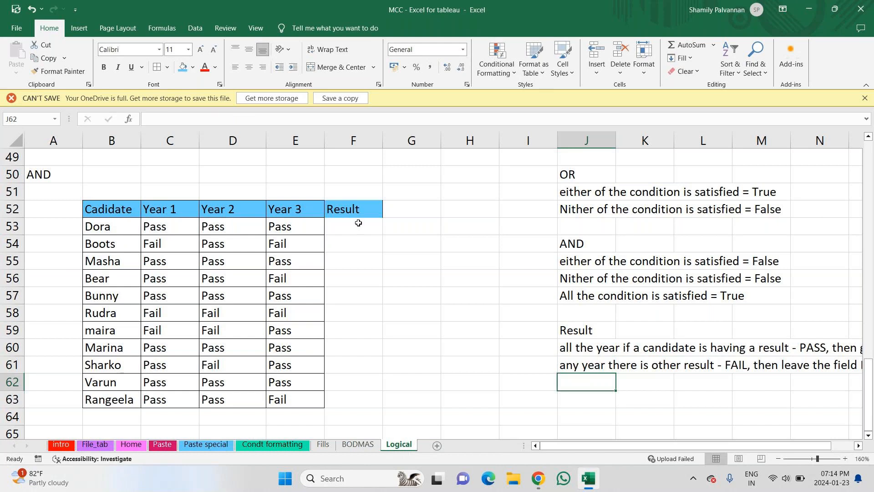
Apply borders to all cells of the Result column, F52:F63, to match the candidate table.
left_click_drag(357, 212, 349, 400)
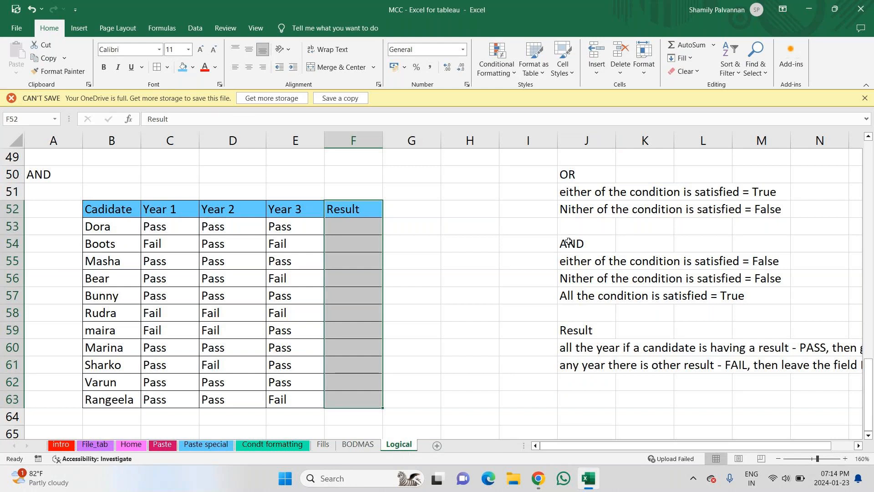
left_click_drag(569, 241, 566, 295)
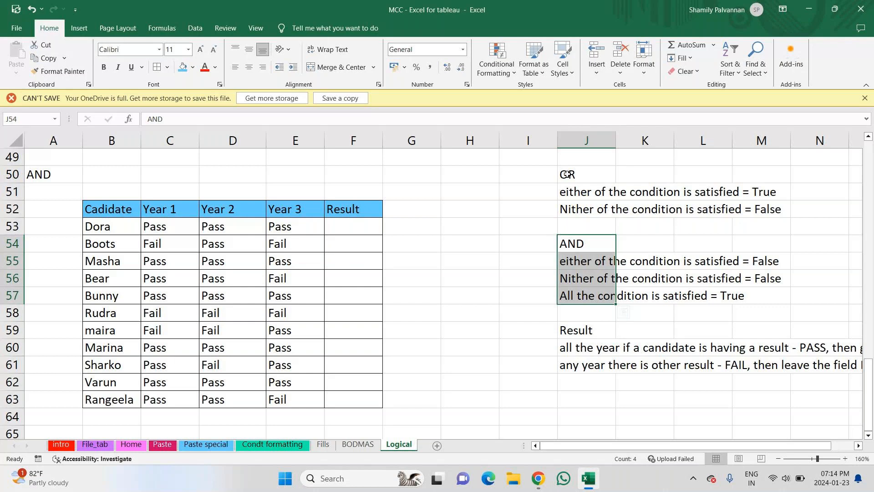
left_click(354, 227)
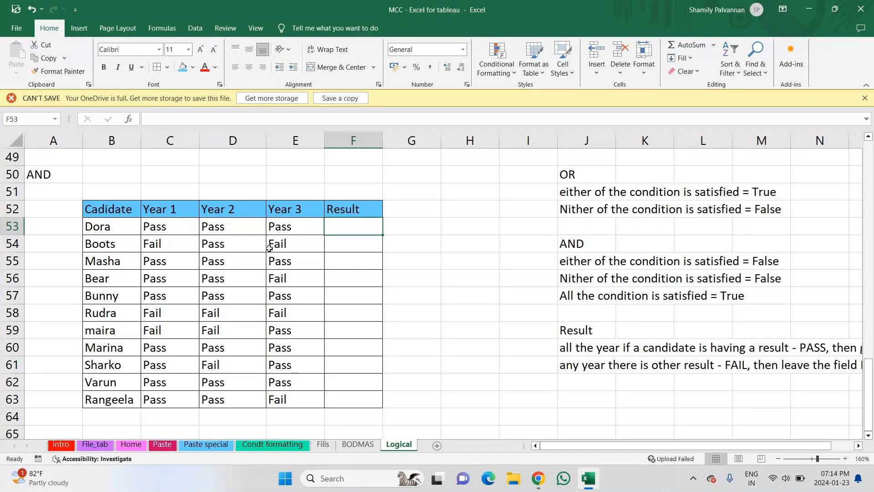
Replace the Year 3 results in E55 and E63 with "Ab".
left_click(268, 248)
left_click(276, 264)
type("Ab")
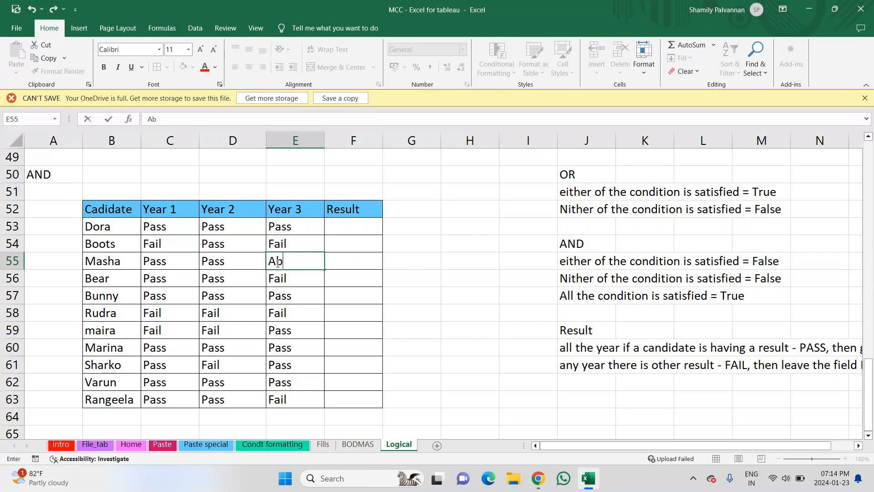
key("Return")
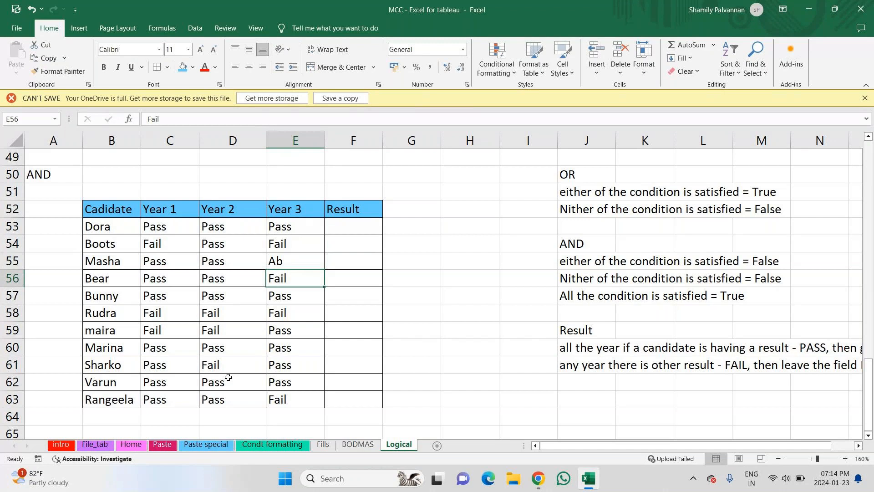
left_click(286, 397)
type("Ab'")
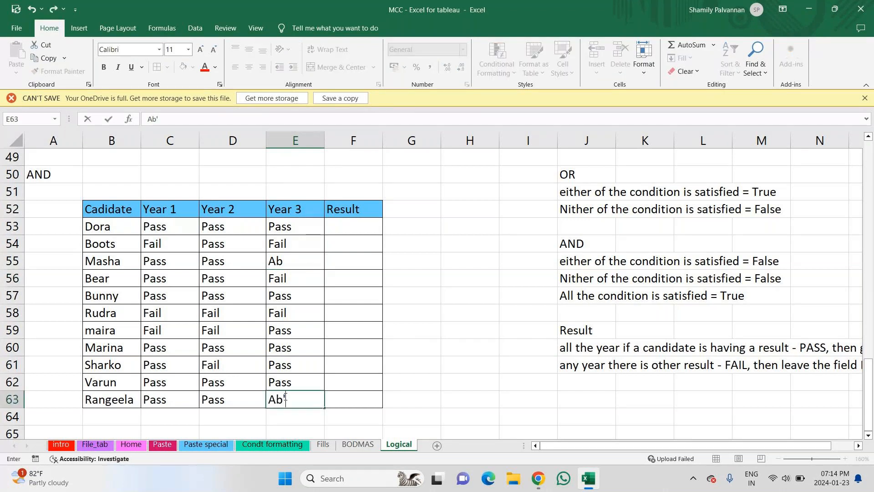
key("Return")
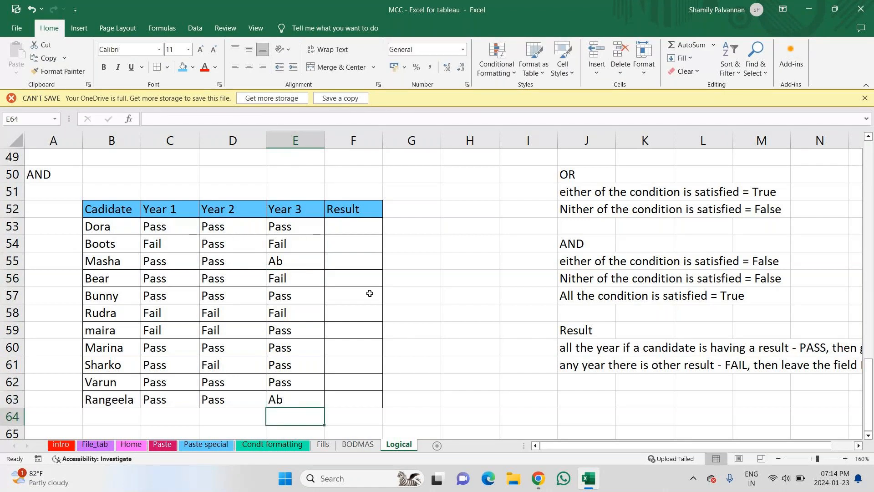
Enter the formula =AND(C53="Pass",D53="Pass",E53="Pass") in F53 of the Result column.
left_click(343, 235)
type("=")
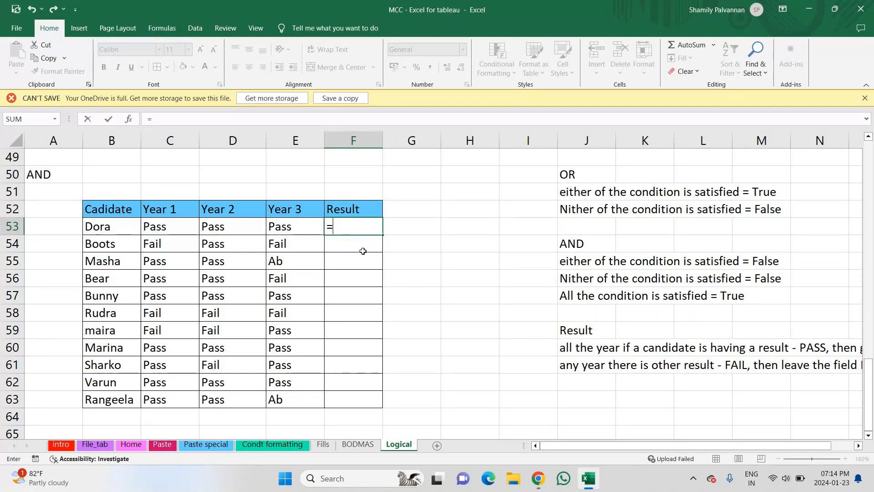
type("and")
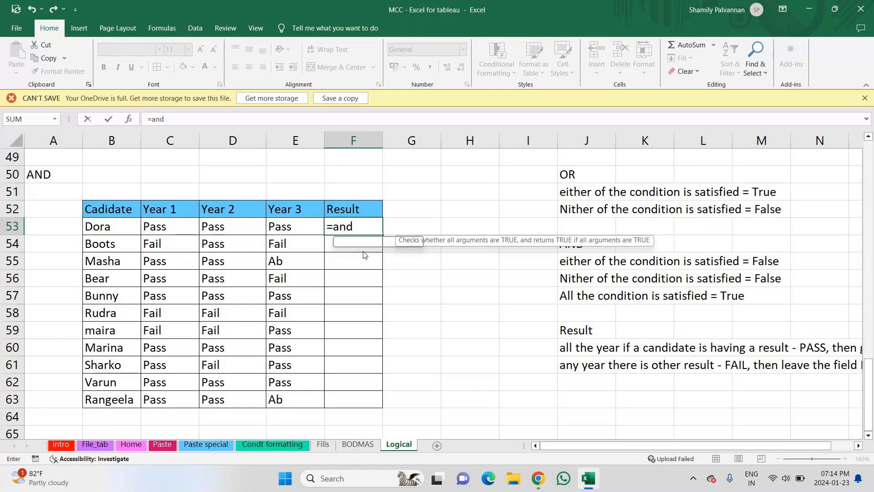
key("Tab")
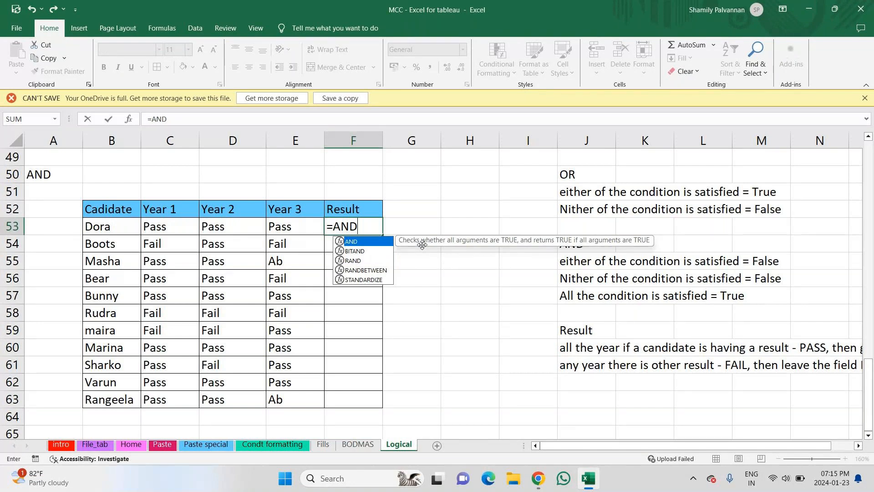
type("(")
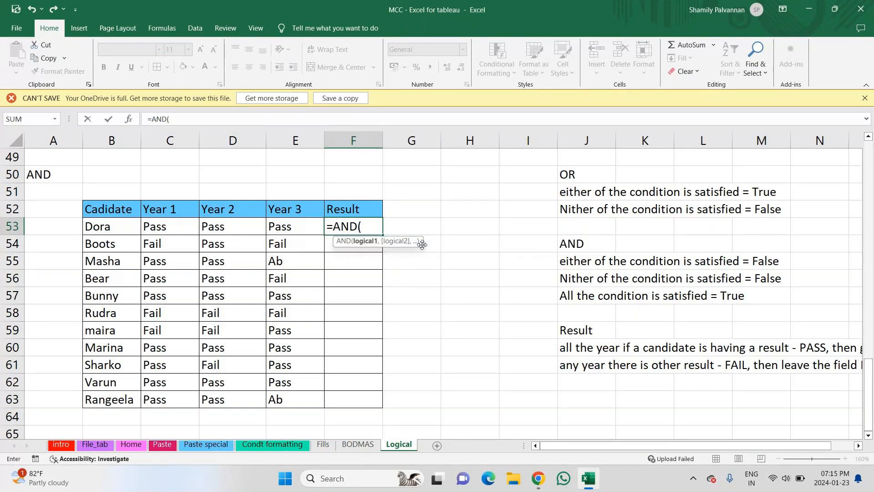
left_click(154, 227)
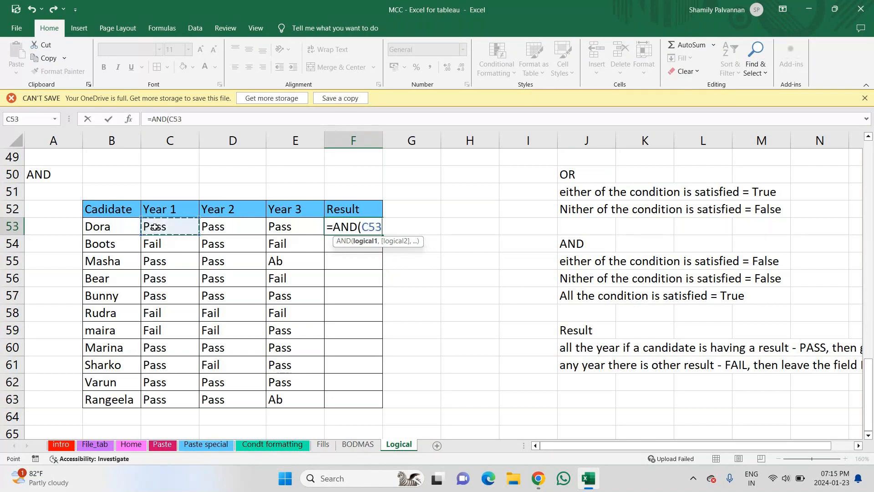
type("=\"Pas")
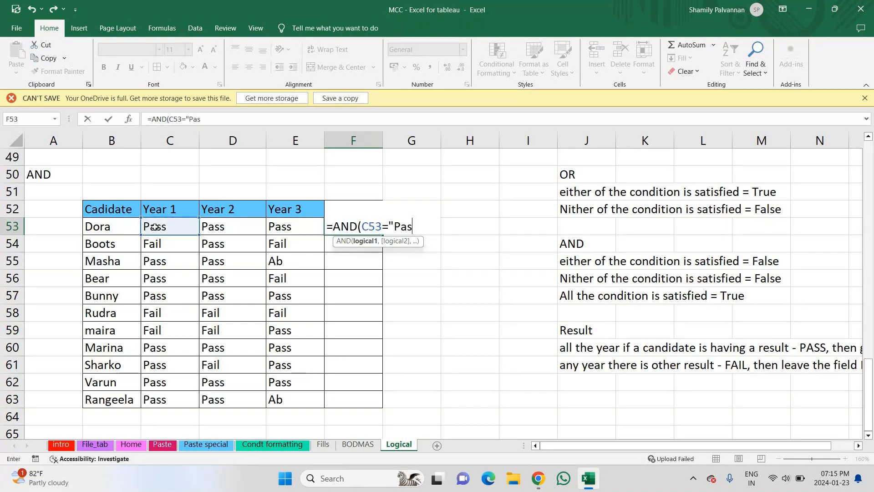
type("s\",")
left_click(233, 226)
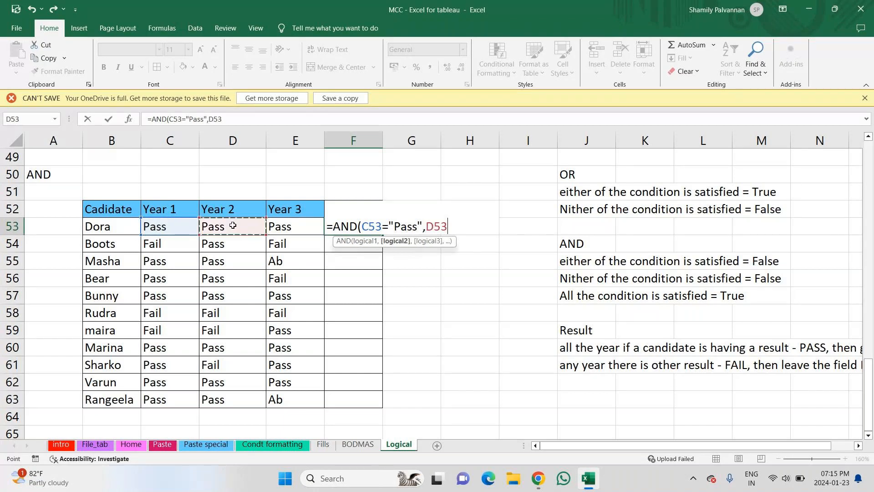
type("=\"Pass\"")
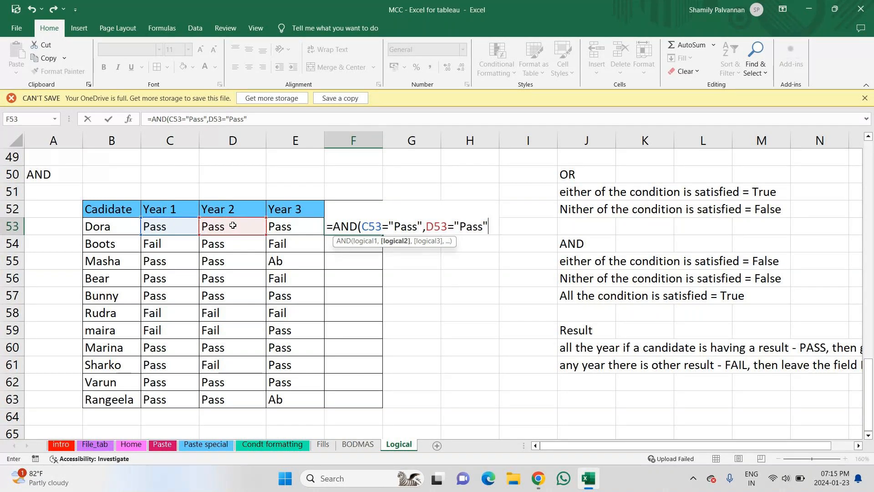
type(",")
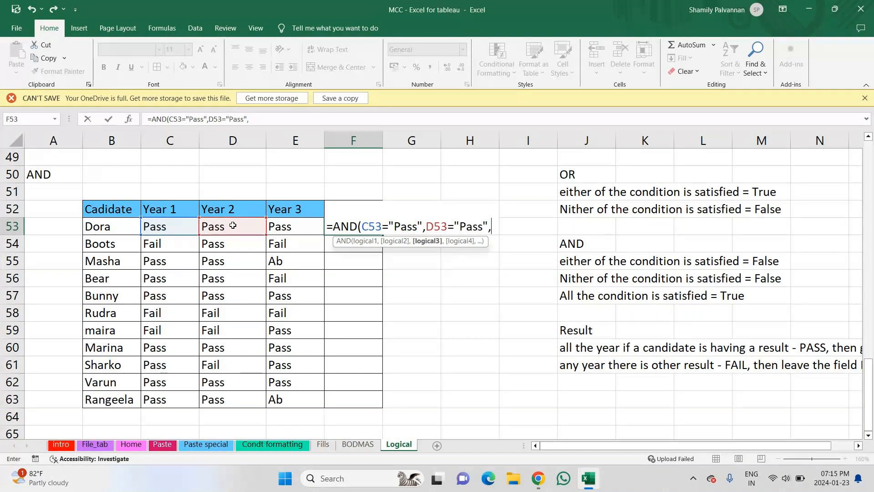
left_click(289, 226)
type("=\"")
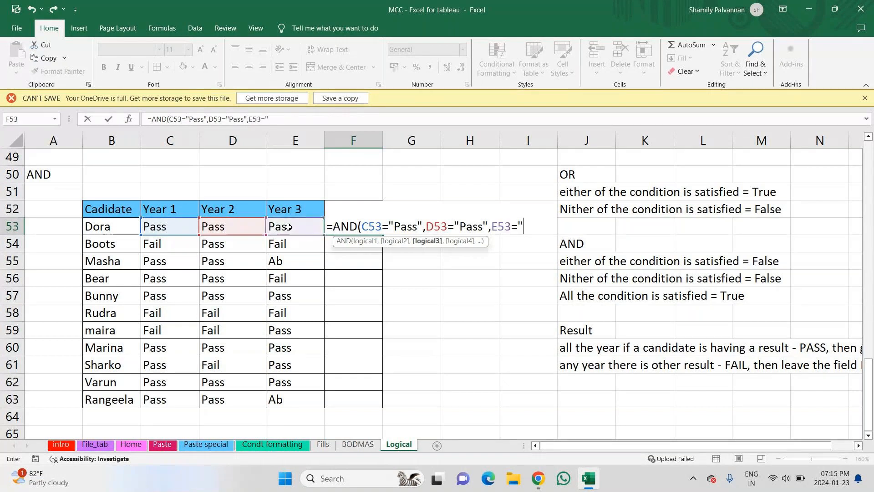
type("Pass\")")
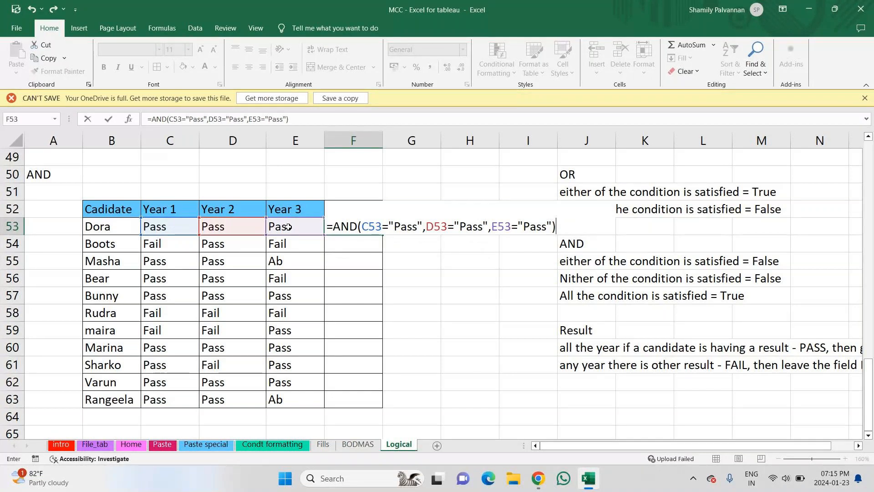
Fill the AND formula from F53 down to F63 and compare the first candidates' rows with the result rule in J60.
left_click(351, 225)
left_click_drag(383, 234, 375, 408)
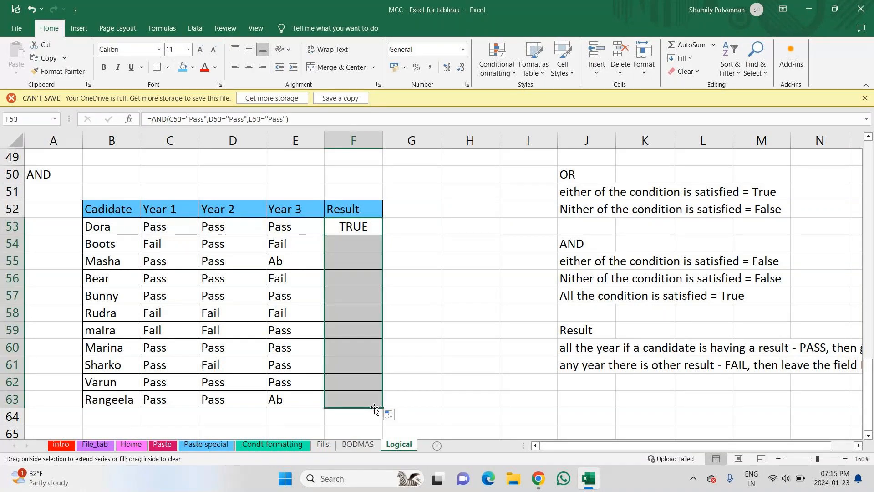
left_click_drag(168, 226, 303, 241)
left_click(112, 229)
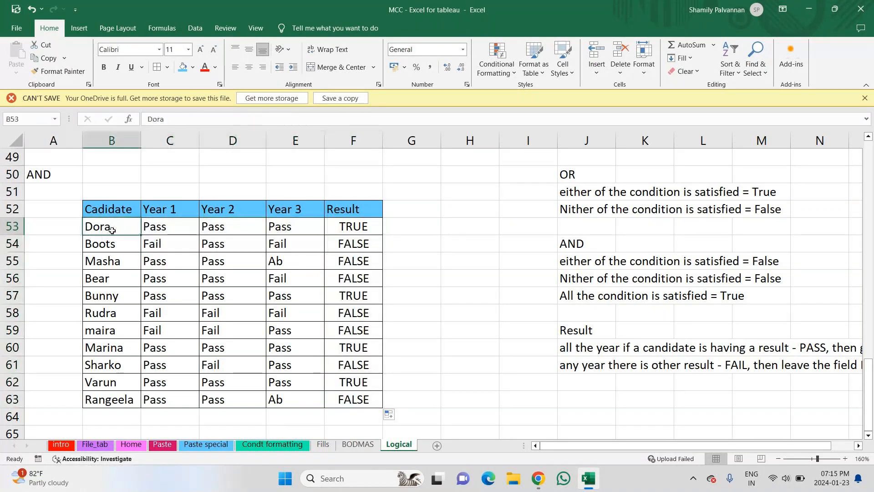
left_click_drag(112, 230, 361, 227)
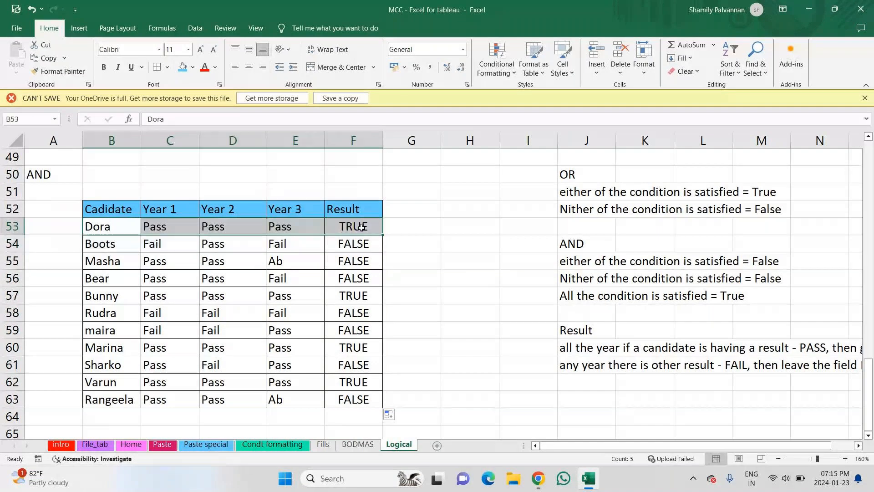
left_click_drag(112, 243, 361, 245)
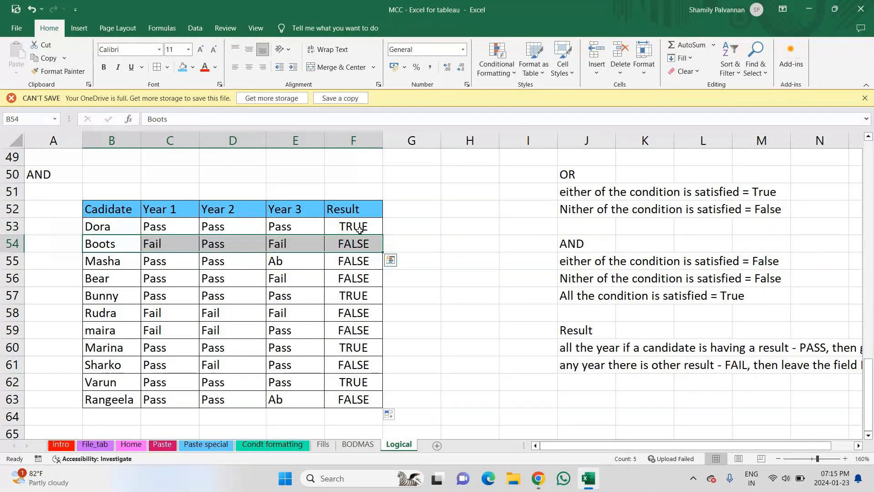
left_click(600, 351)
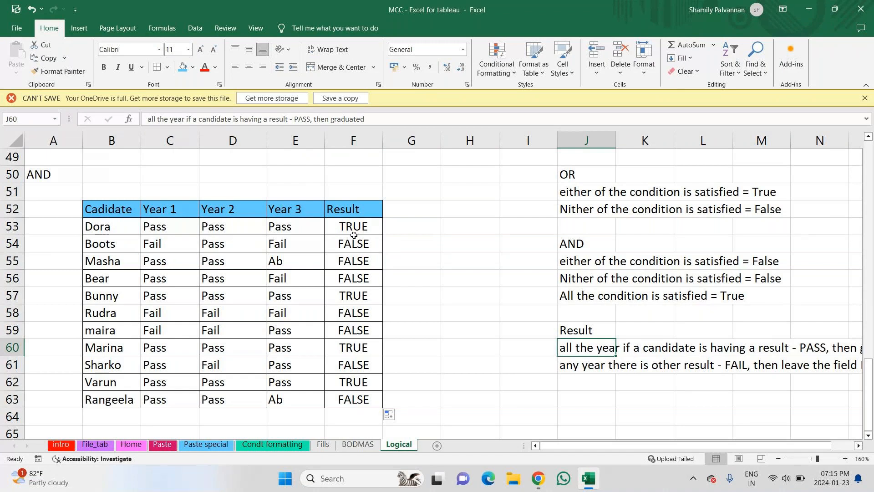
Copy the formula from F53 into J63 and remove its equals sign to keep it as a text note.
left_click_drag(354, 234, 354, 400)
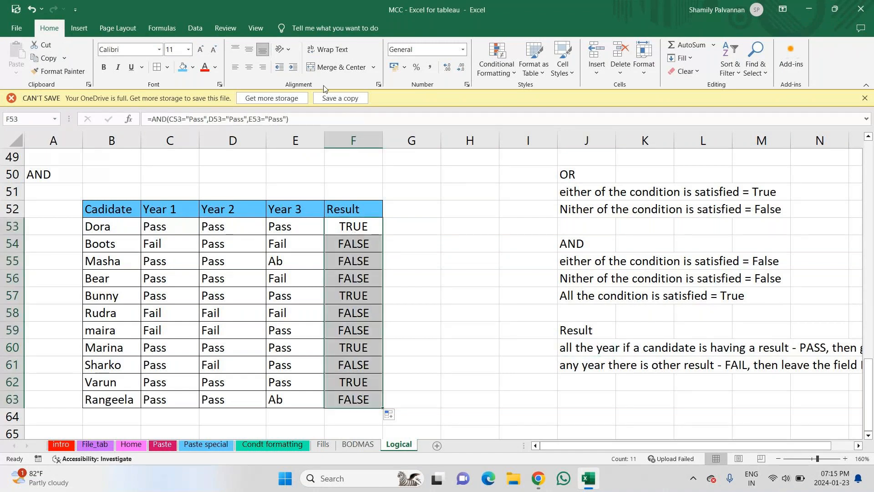
left_click(313, 120)
left_click_drag(313, 122, 167, 112)
key("Return")
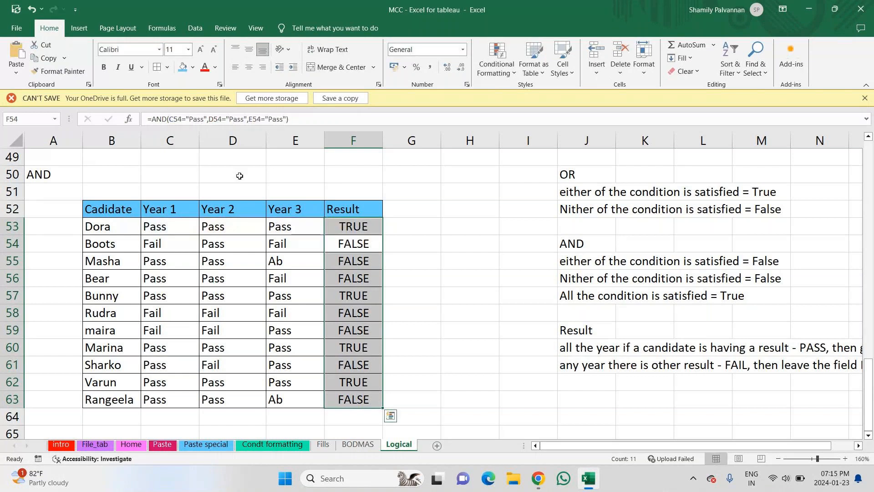
left_click(581, 399)
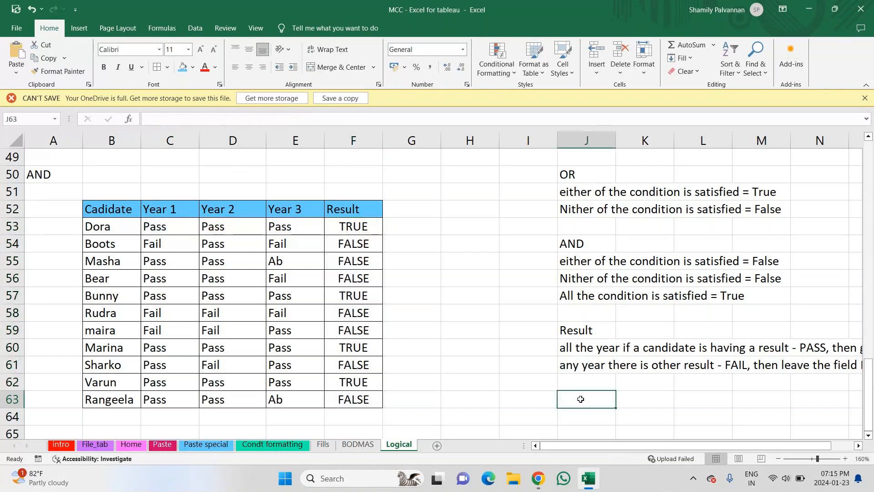
key("ctrl+v")
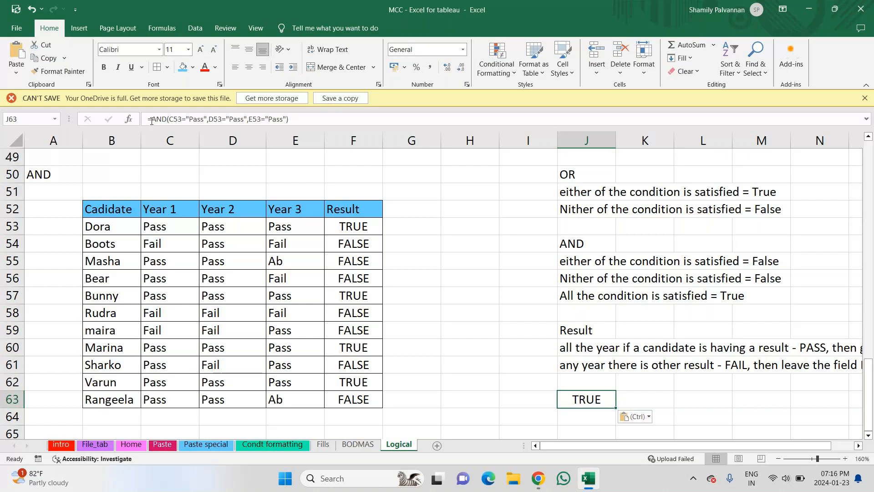
left_click(152, 120)
key("BackSpace")
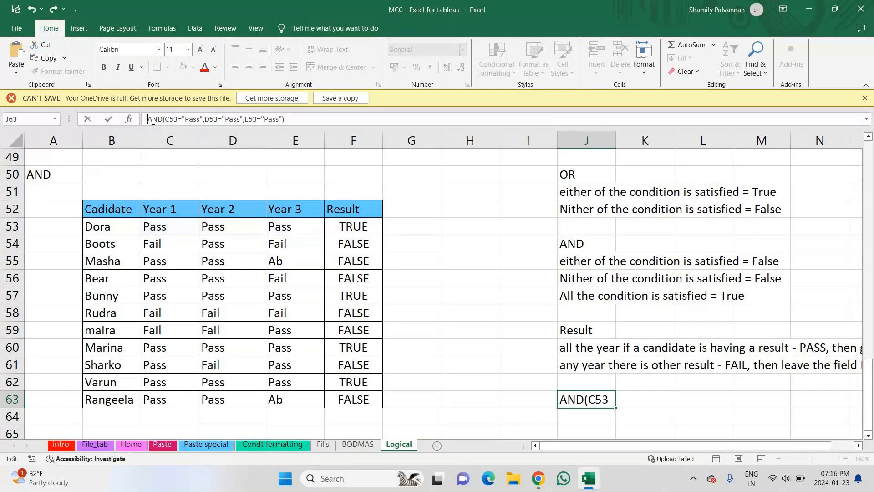
key("Return")
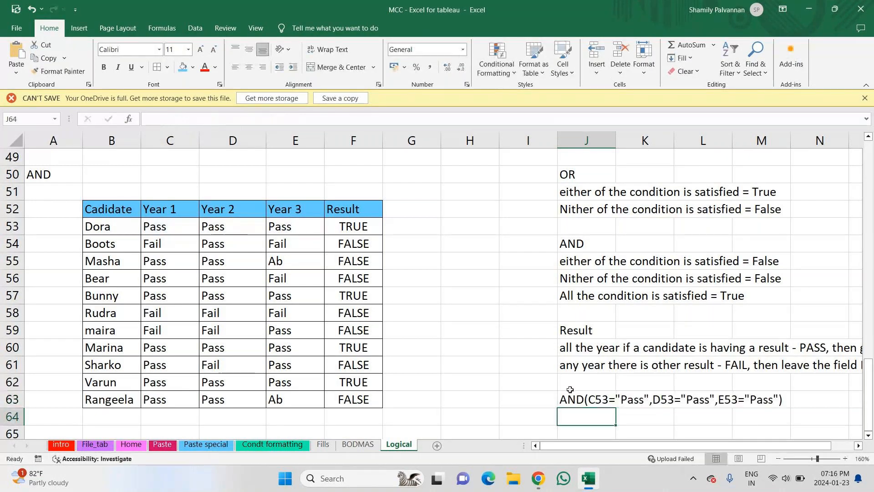
Set the font color of the AND formula note in J63 to red.
left_click_drag(570, 395, 353, 150)
left_click(593, 412)
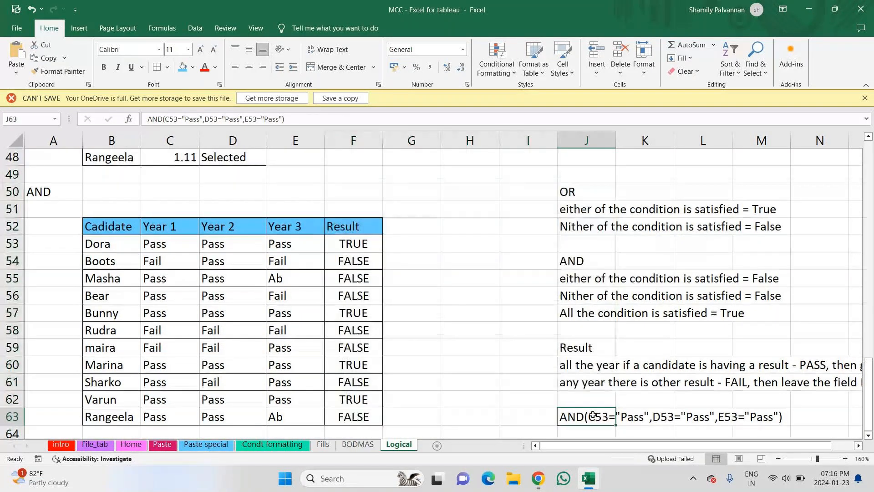
left_click(205, 67)
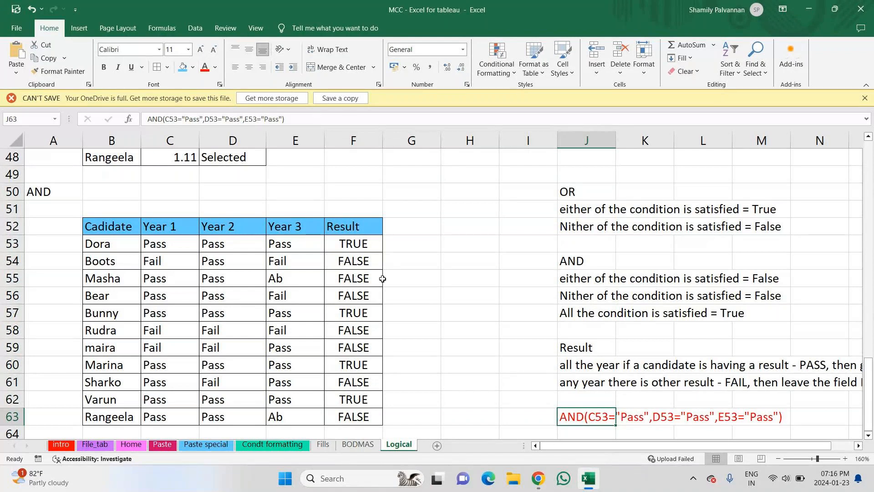
Clear the results in F53:F63 and begin an IF formula in F53 with a nested AND as its logical test.
left_click_drag(350, 245, 345, 417)
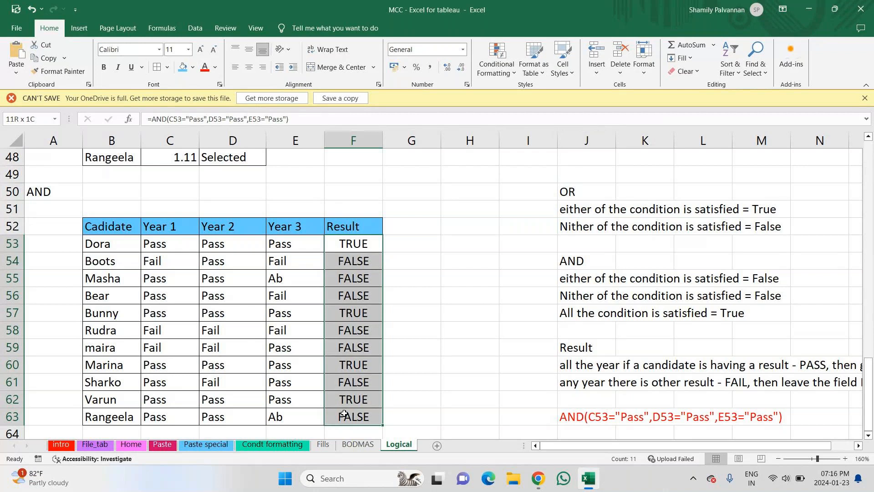
key("Delete")
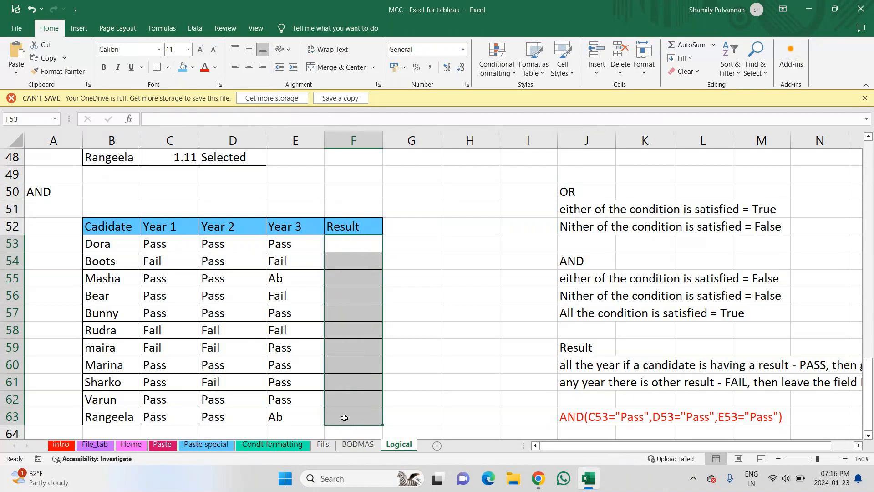
left_click(349, 248)
type("=")
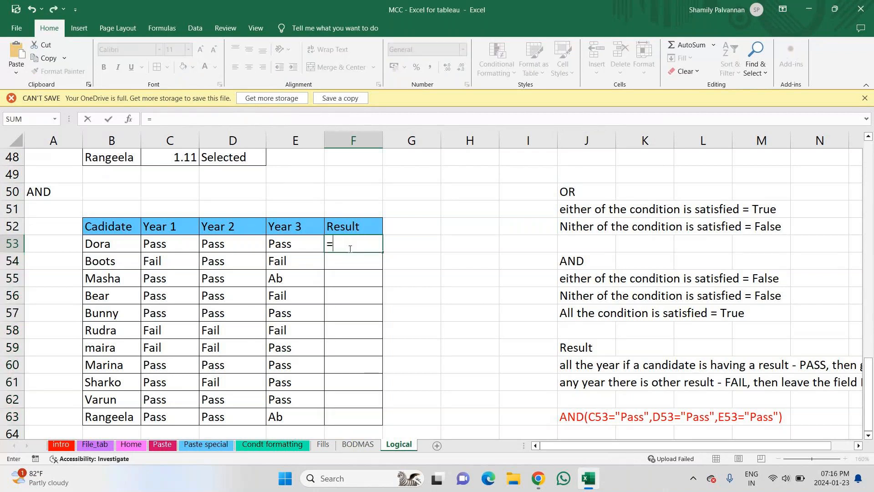
type("IF(")
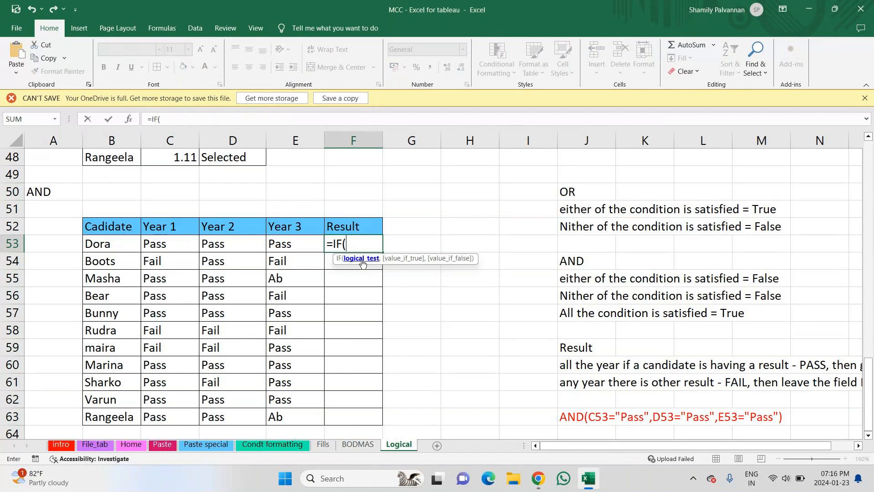
type("an")
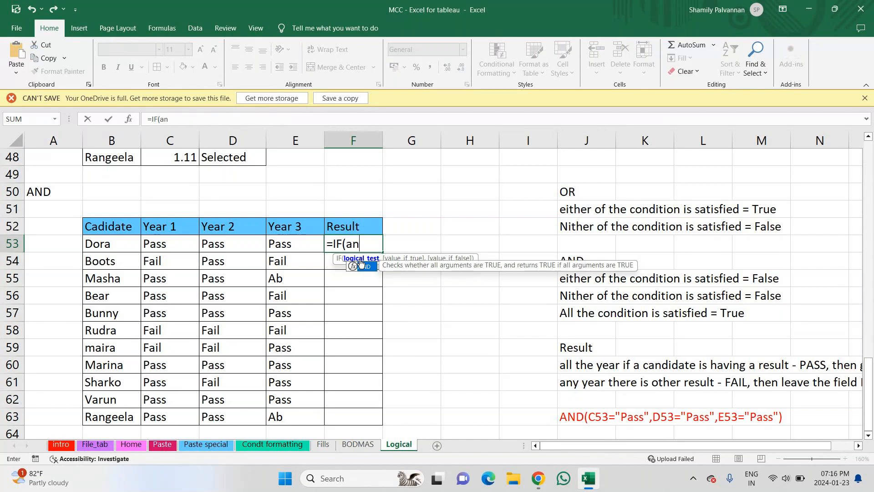
key("Tab")
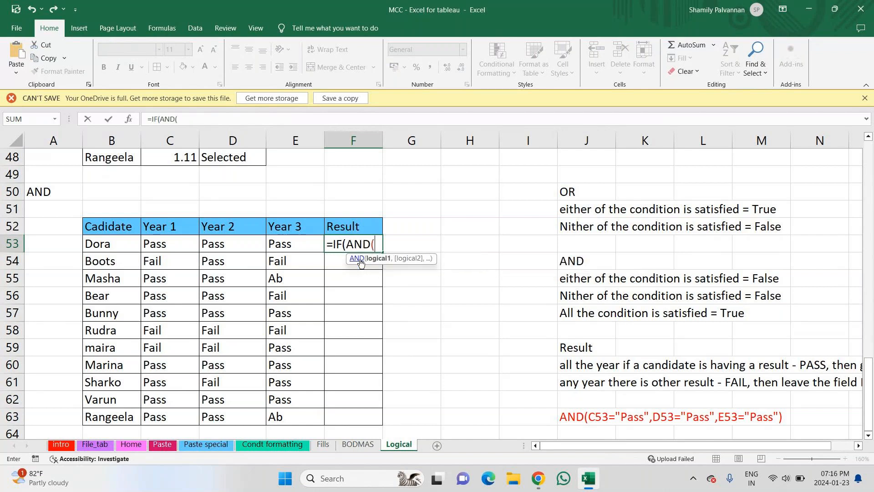
Complete the nested AND test in F53 with the conditions C53="Pass",D53="Pass",E53="Pass".
left_click(164, 242)
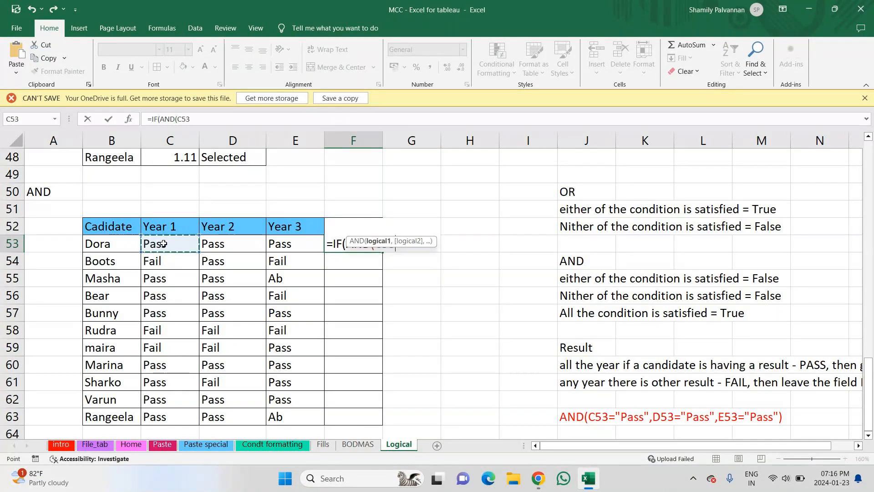
type("=\"")
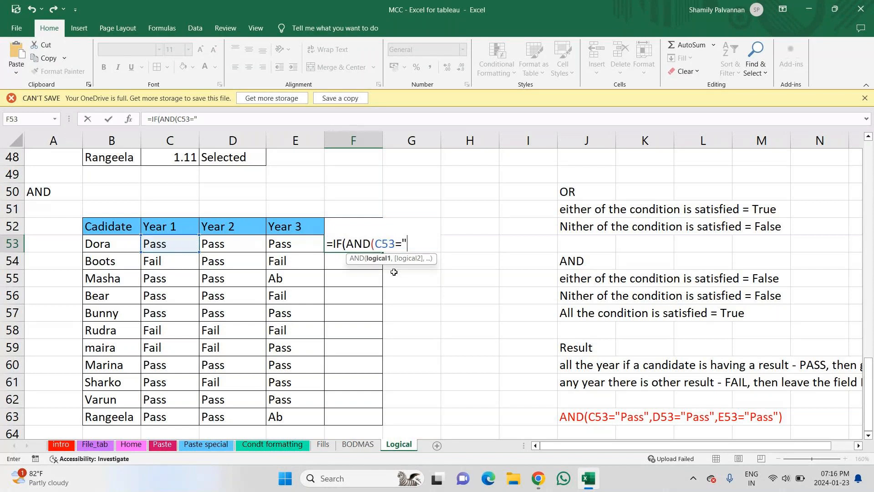
type("Pass\",")
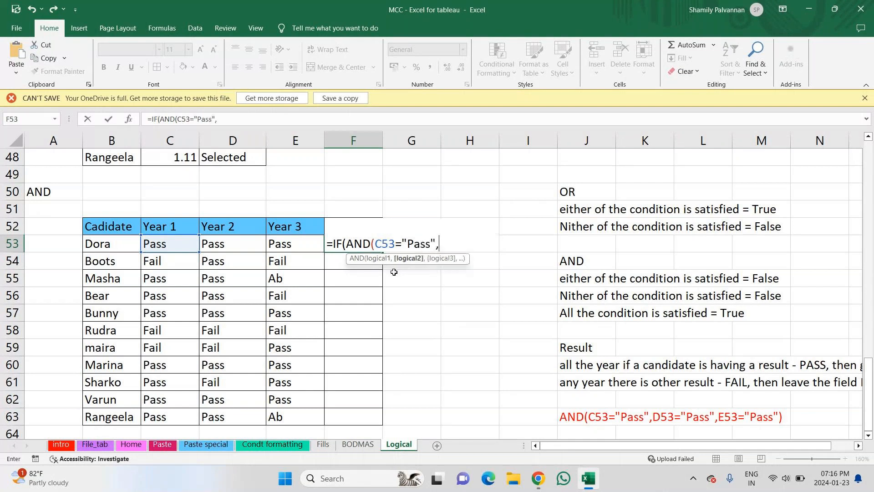
left_click(229, 244)
type("=\"Pass\",")
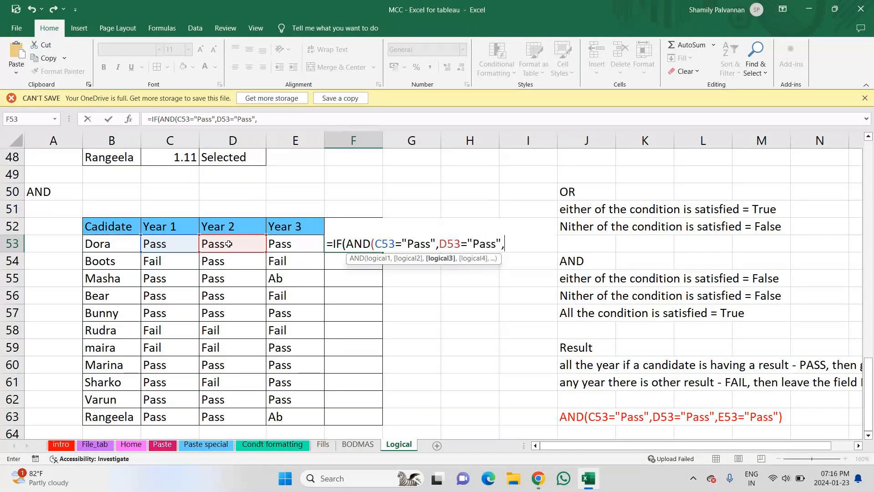
left_click(288, 246)
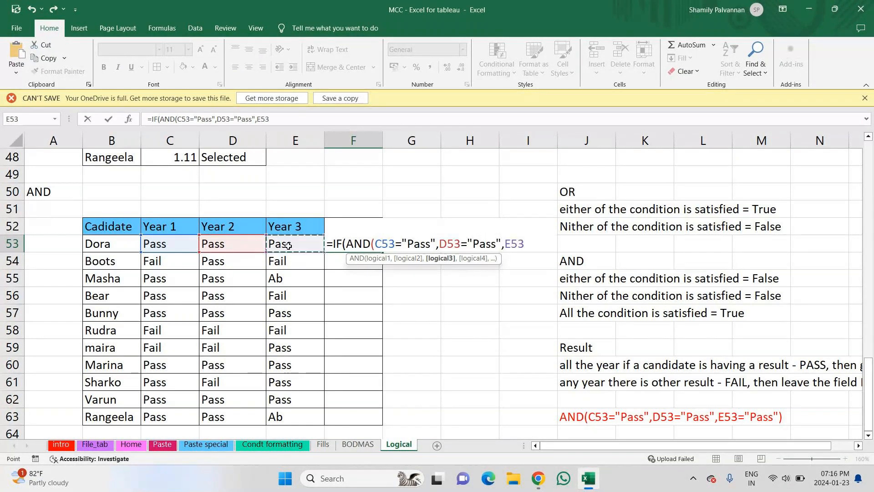
type("=\"Pa")
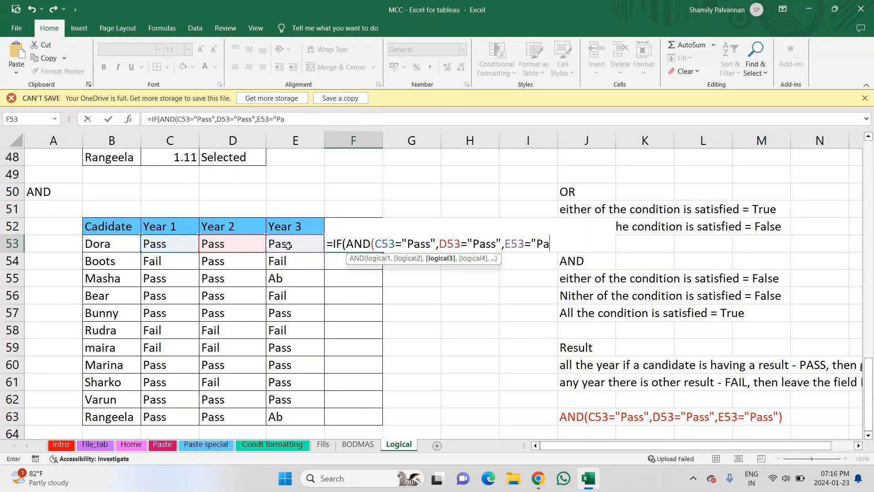
type("ss\")")
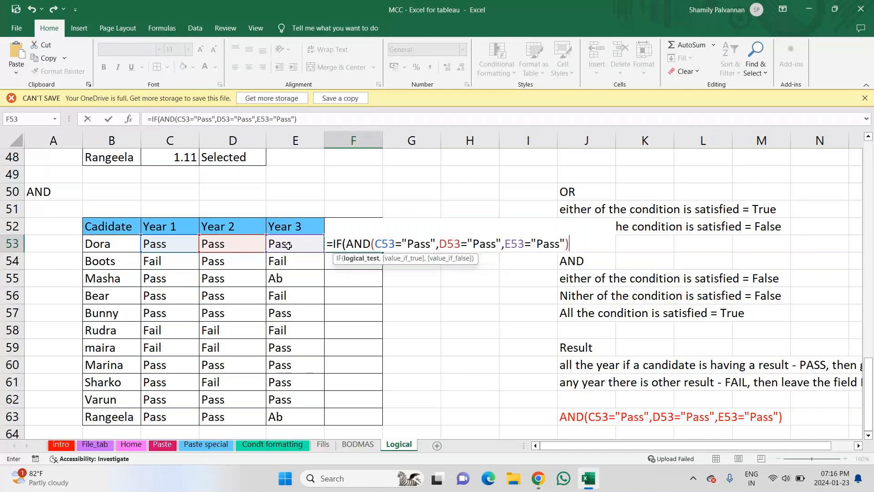
Return "Graduated" when the test in F53 is true and an empty text "" otherwise, completing the IF formula.
type(",\"Ga")
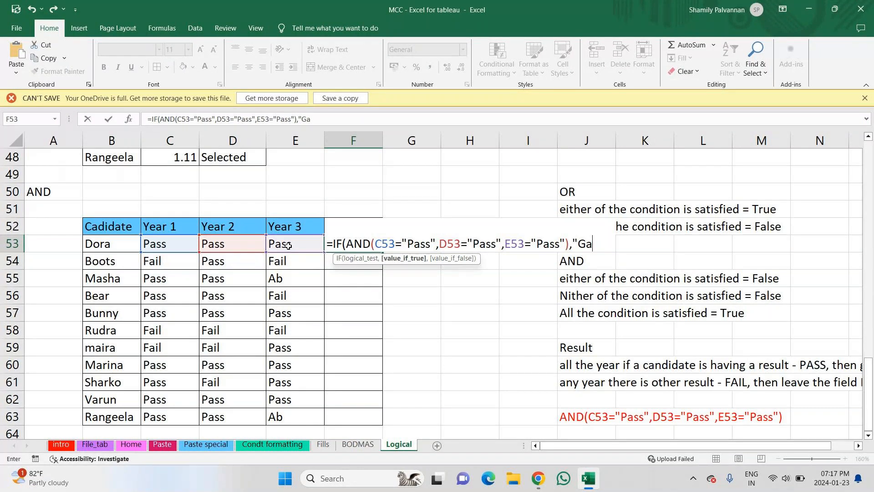
key("BackSpace")
type("raduated\"")
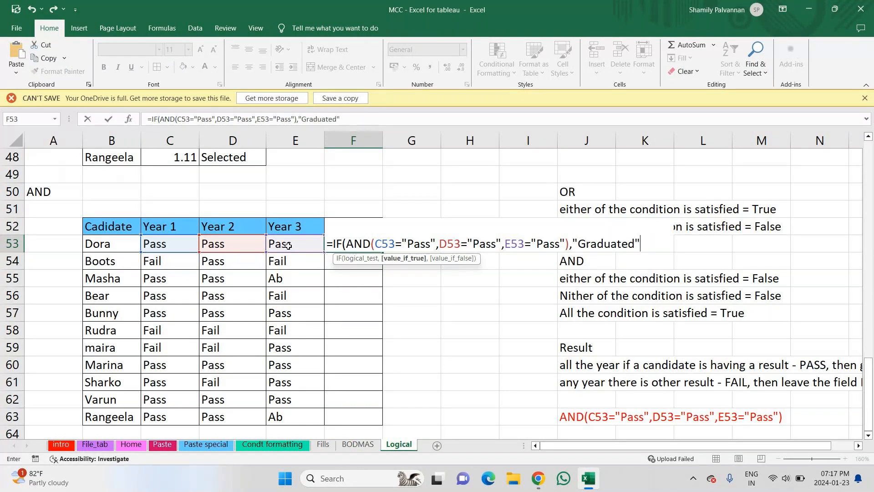
type(",")
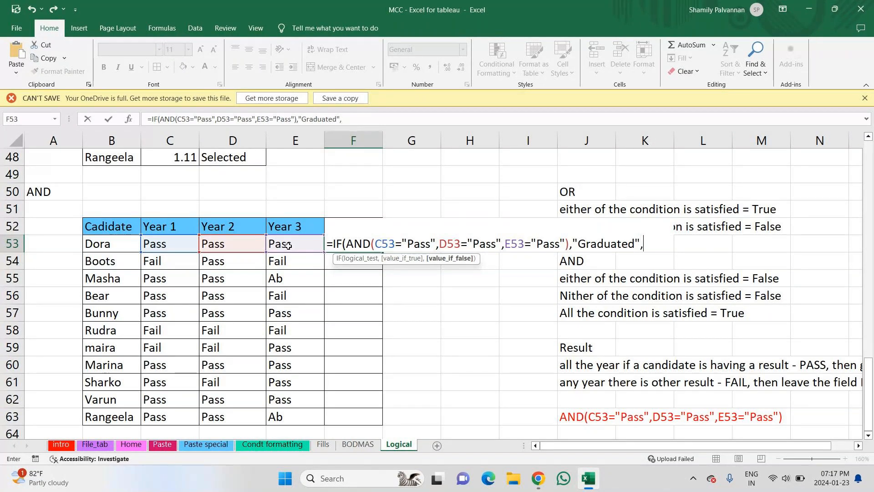
type("\"\")")
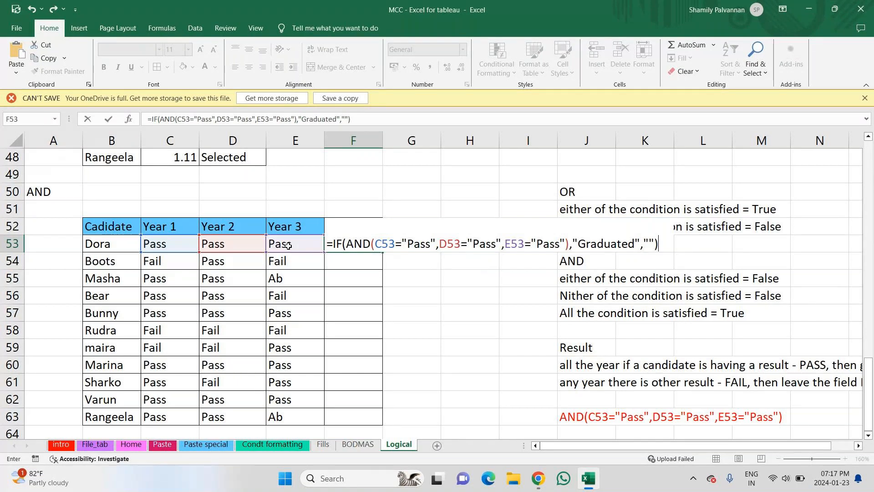
key("Return")
Fill the IF formula from F53 down to F63 and open F53 to review its formula.
left_click(358, 246)
left_click_drag(378, 253, 369, 427)
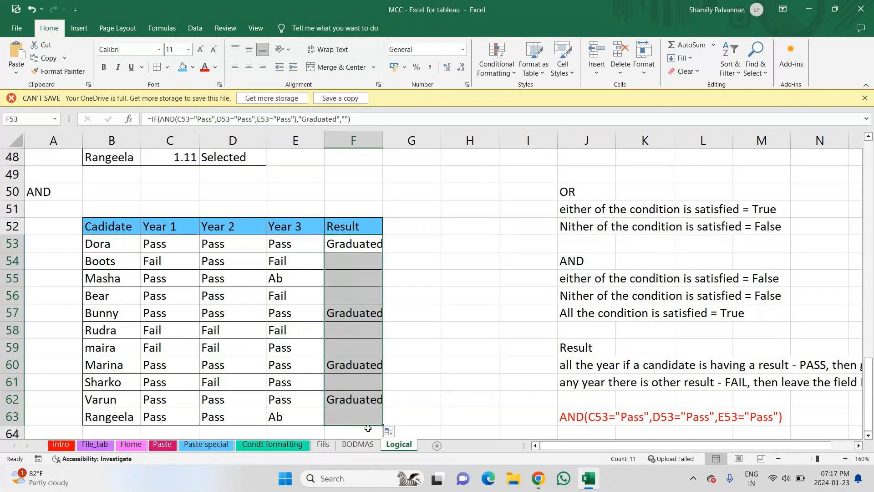
left_click(361, 396)
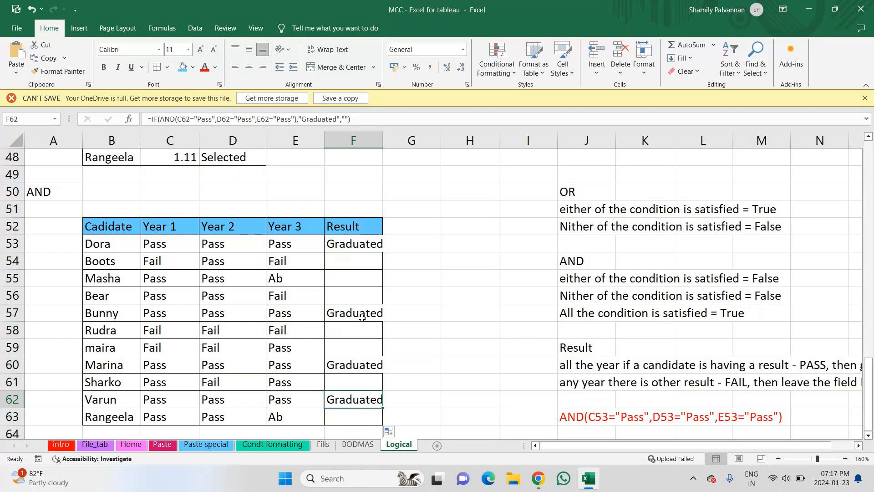
left_click(365, 241)
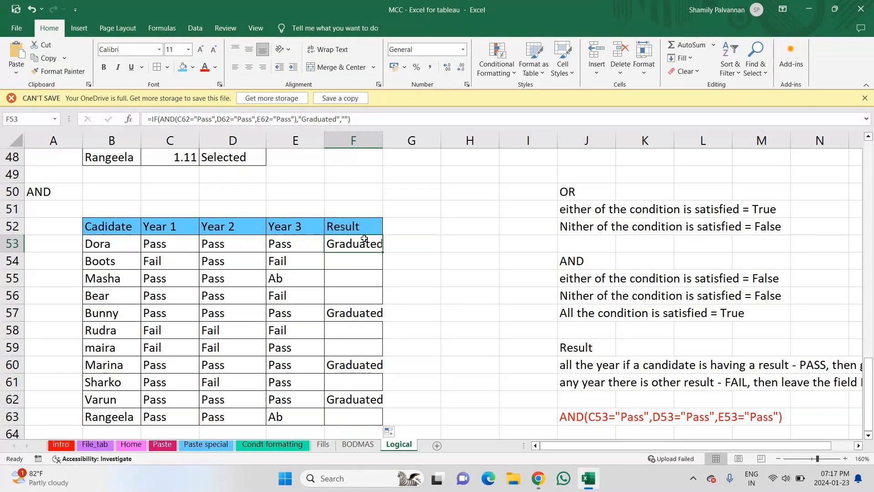
key("F2")
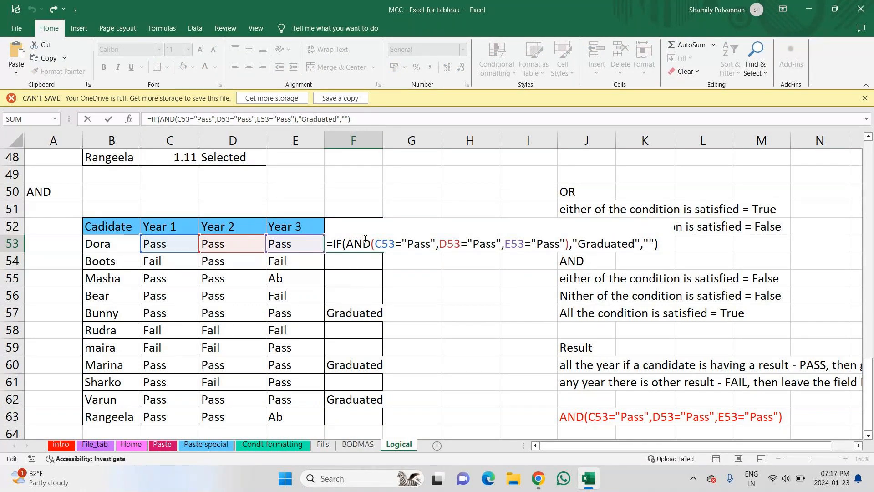
Switch to the GoTo meeting in Chrome, mute and unmute the microphone, and return to Excel to close the F53 formula.
key("alt+Tab")
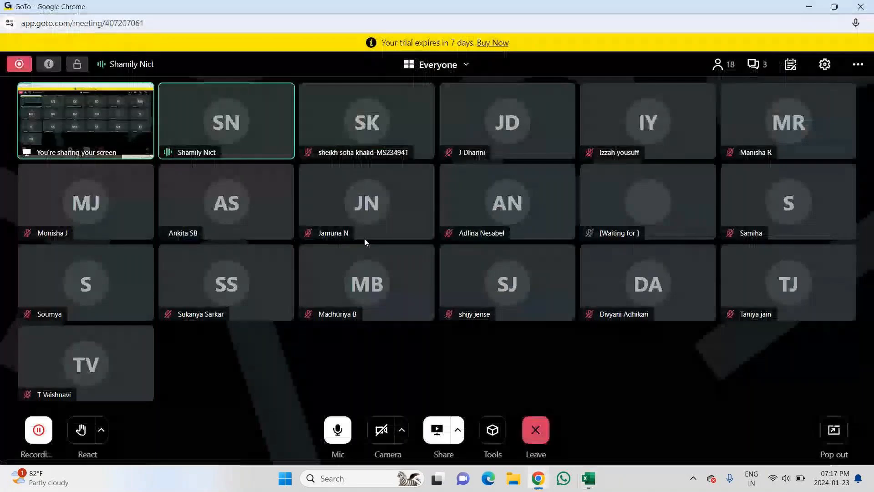
left_click(338, 435)
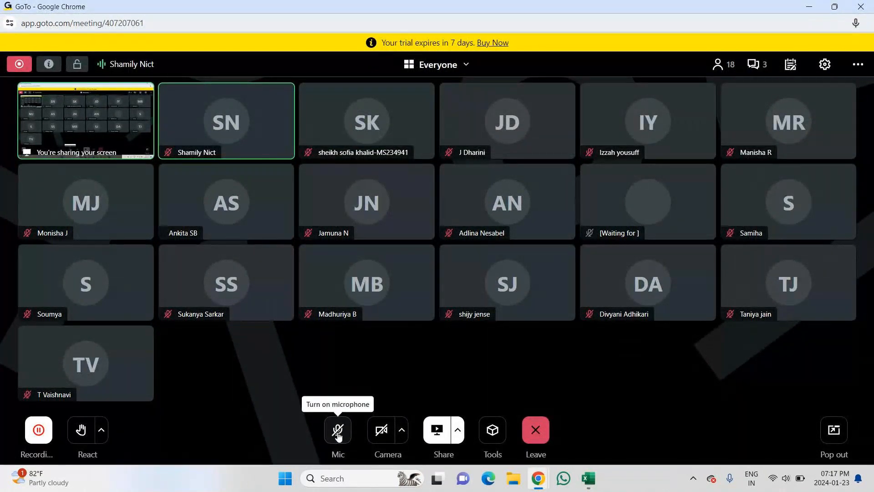
key("alt+Tab")
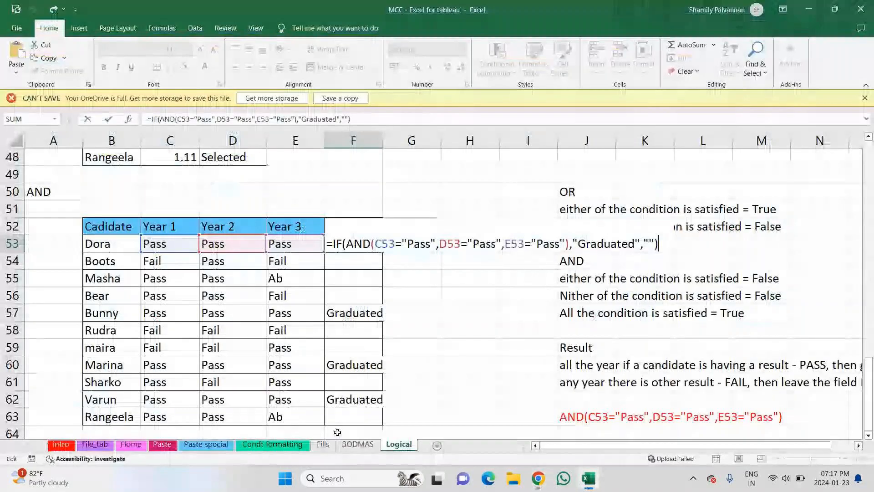
key("alt+Tab")
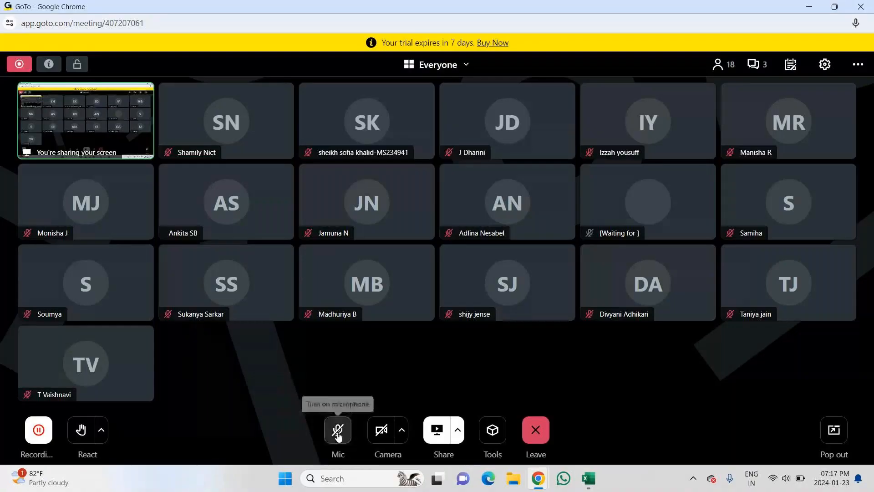
left_click(338, 433)
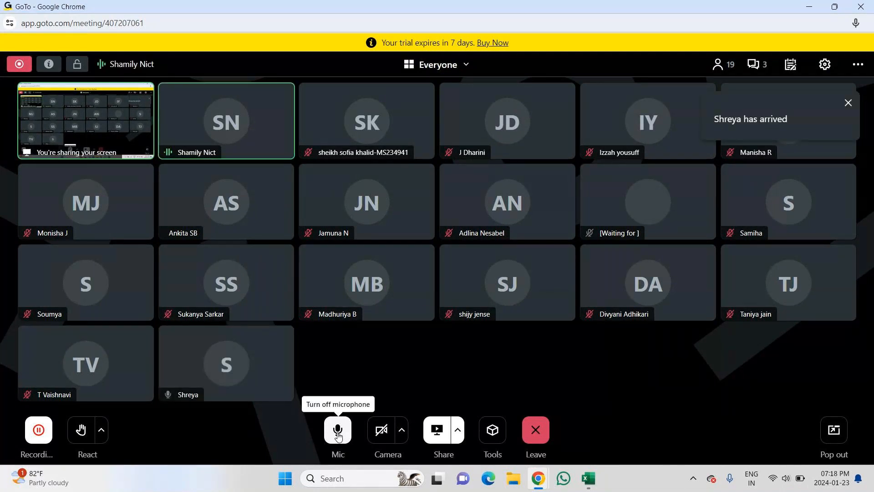
key("alt+Tab")
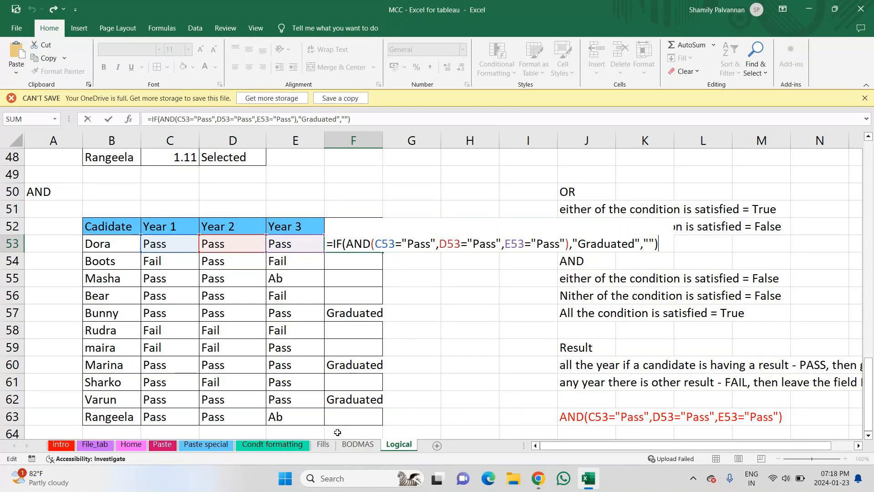
left_click(338, 432)
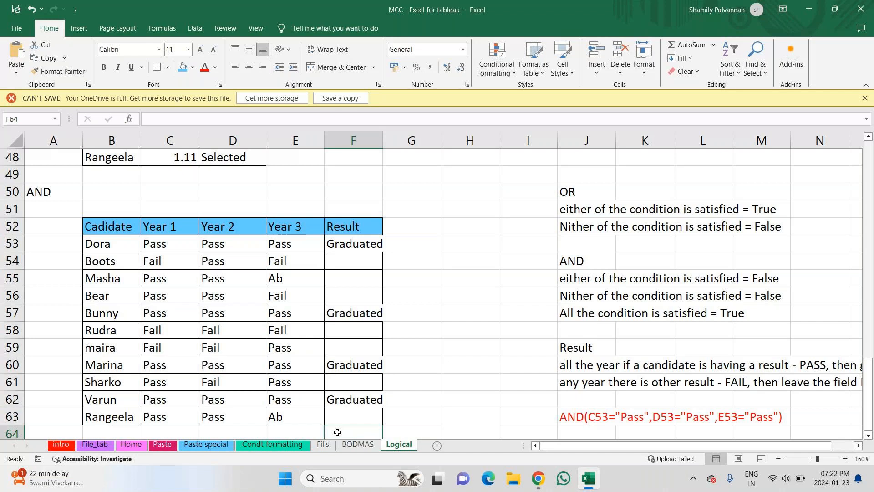
Return to the GoTo meeting, toggle the microphone off and on again, and switch back to the Excel workbook.
key("alt+Tab")
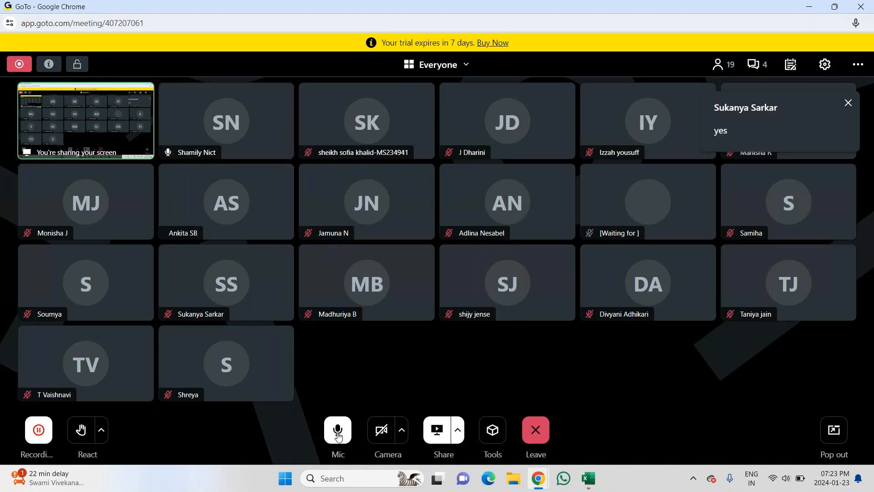
left_click(338, 436)
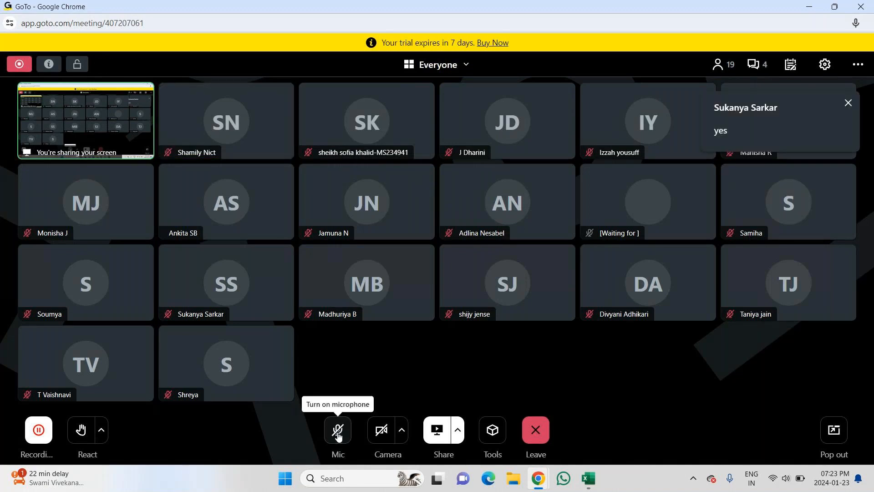
left_click(338, 437)
key("alt+Tab")
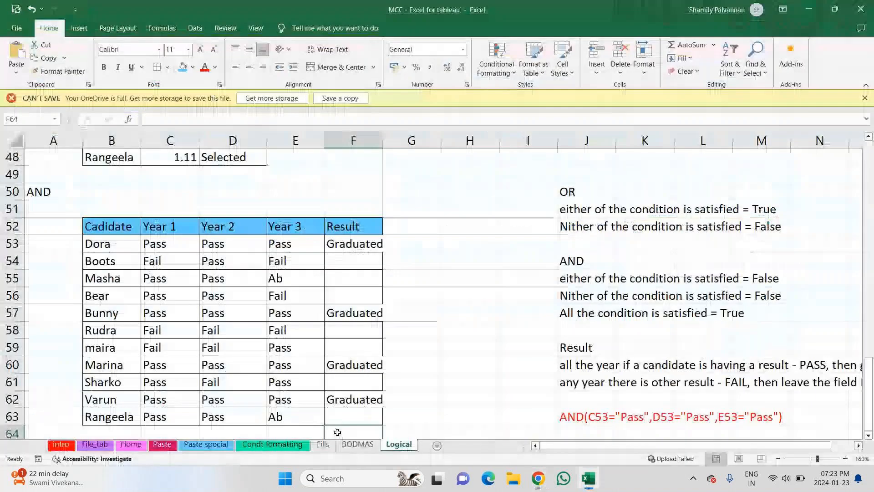
Copy the candidate and qualification columns of the earlier OR example, range B22:C33.
scroll(371, 411, "down", 1)
left_click(381, 414)
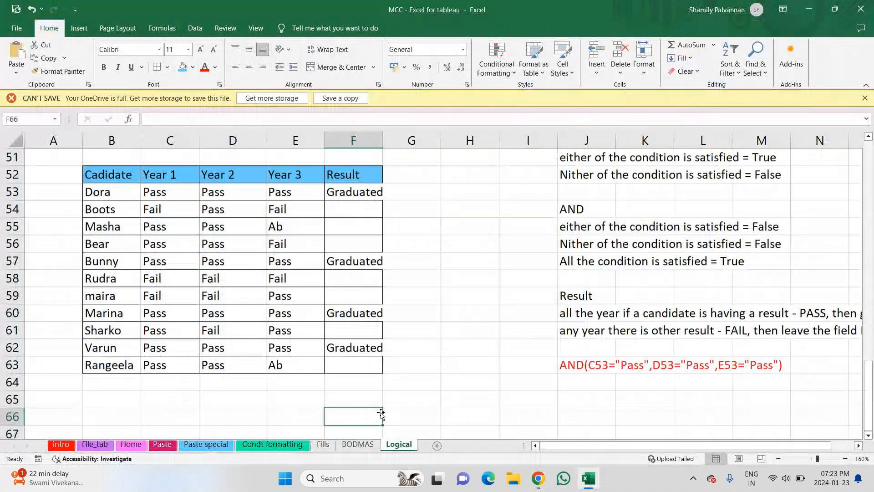
key("Up")
key("Up")
key("Up")
key("Up")
key("Up")
key("Up")
key("Up")
key("Up")
key("Up")
key("Up")
key("Up")
key("Up")
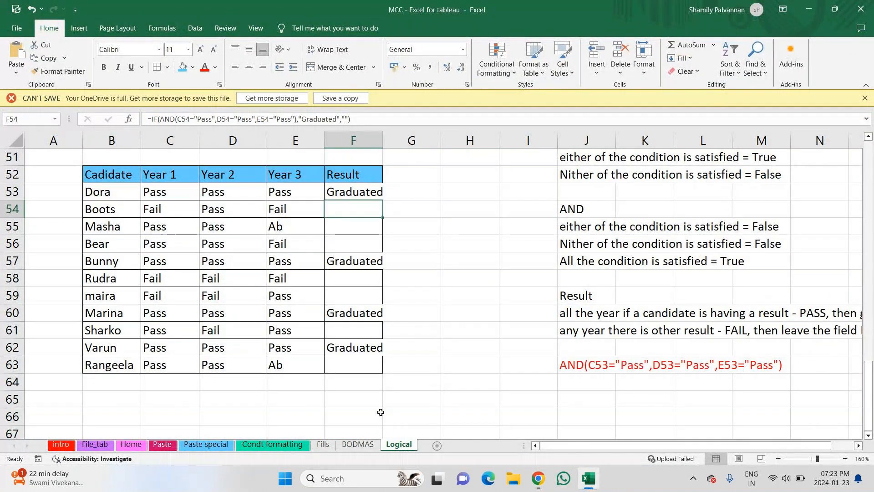
key("Up")
key("Up")
key("Up")
key("Up")
key("Up")
key("Up")
key("Up")
key("Up")
key("Up")
key("Up")
key("Up")
key("Up")
key("Up")
key("Up")
key("Up")
key("Up")
key("Up")
key("Up")
key("Up")
key("Up")
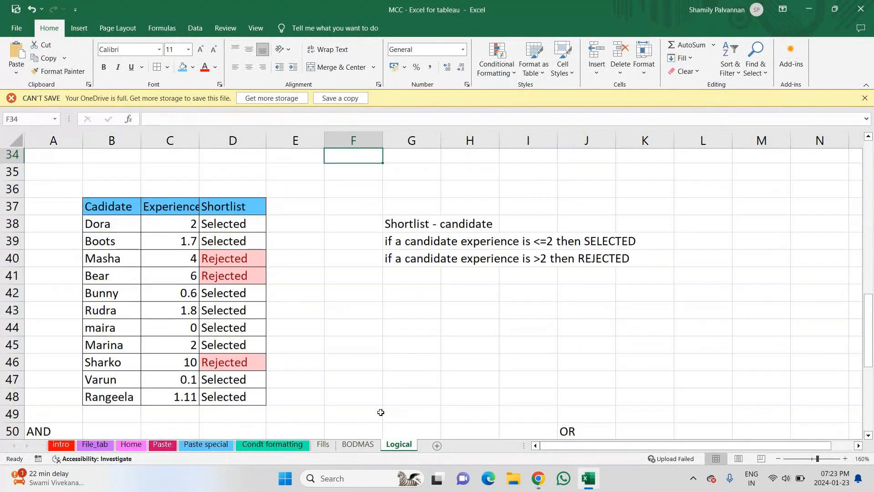
key("Up")
key("Up")
key("Up")
key("Up")
key("Up")
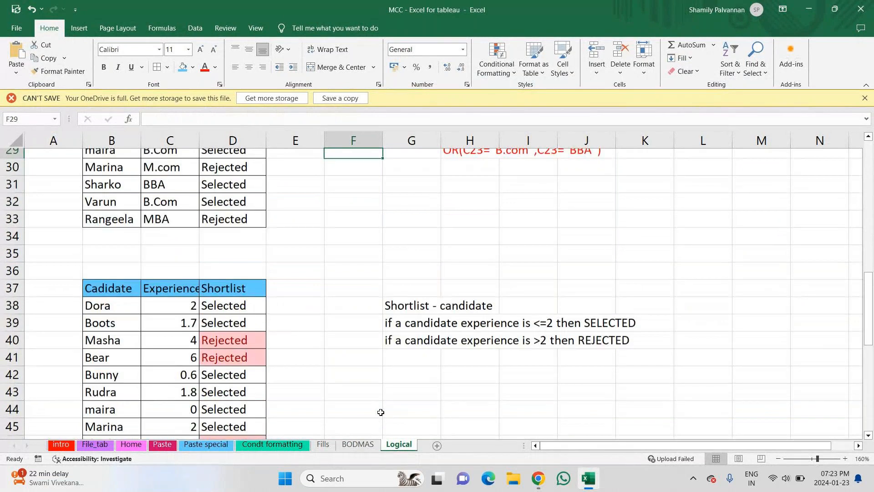
key("Up")
key("Up")
key("Up")
key("Up")
key("Up")
key("Up")
key("Up")
key("Up")
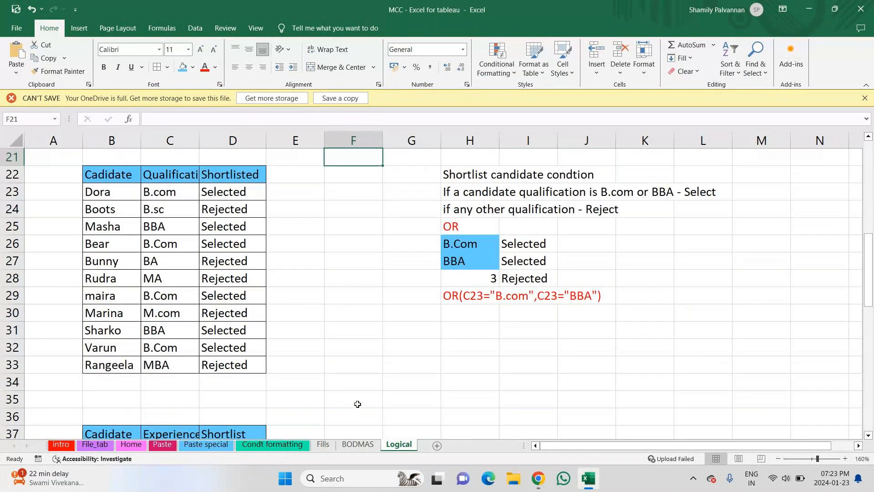
left_click_drag(101, 168, 164, 357)
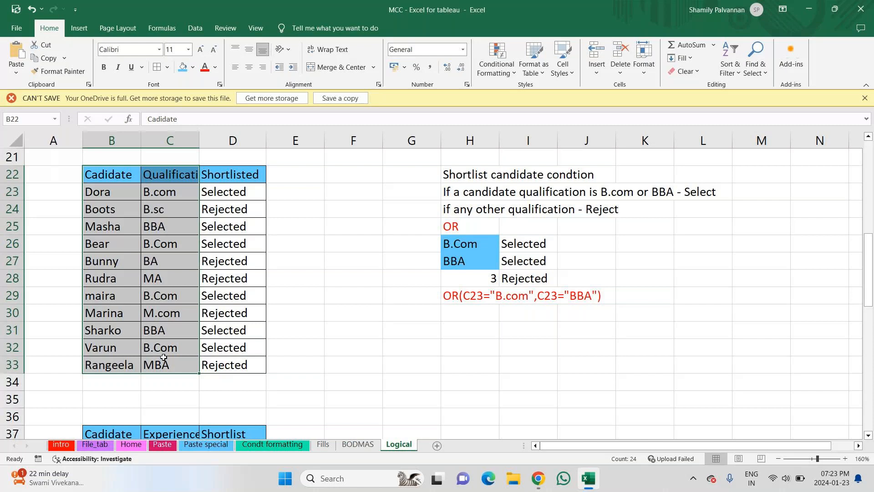
key("ctrl+c")
Paste the copied candidate and qualification columns at B67, below the AND table.
key("ctrl+Down")
key("ctrl+Down")
key("ctrl+Down")
key("Down")
key("ctrl+Down")
key("ctrl+Down")
key("Down")
key("Down")
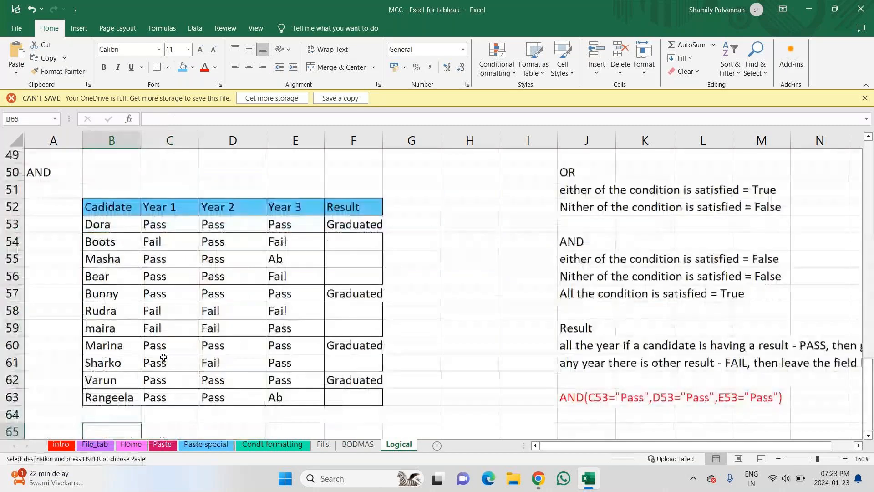
key("Down")
key("Down")
key("ctrl+v")
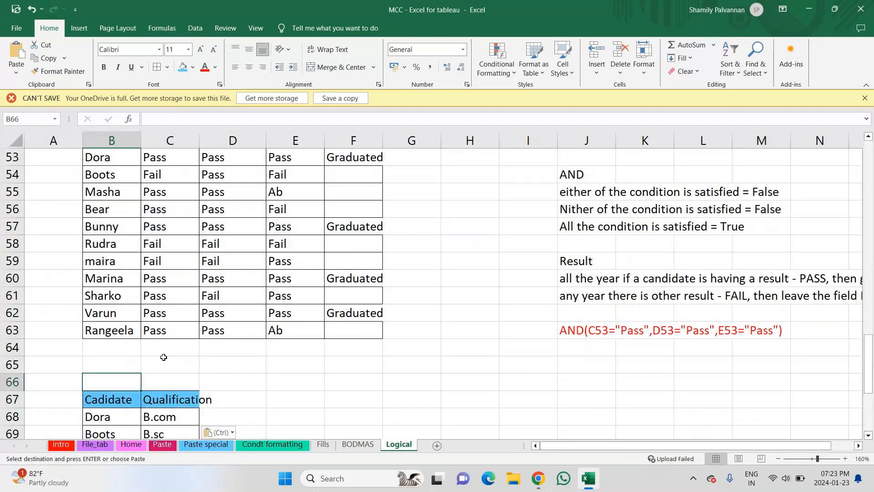
Copy the Experience column, C37:C48, from the experience shortlist table.
key("Up")
key("Up")
key("Up")
key("Up")
key("Up")
key("Up")
key("Up")
key("Up")
key("Up")
key("Up")
key("Up")
key("Up")
key("Up")
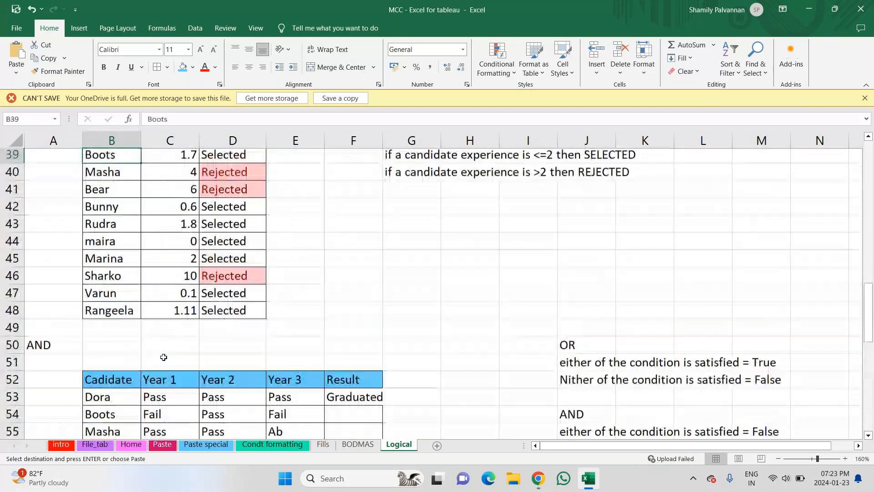
key("Up")
key("Up")
key("Up")
key("Right")
key("Down")
key("shift+Down")
key("shift+Down")
key("shift+Down")
key("shift+Down")
key("shift+Down")
key("shift+Down")
key("shift+Down")
key("shift+Down")
key("shift+Down")
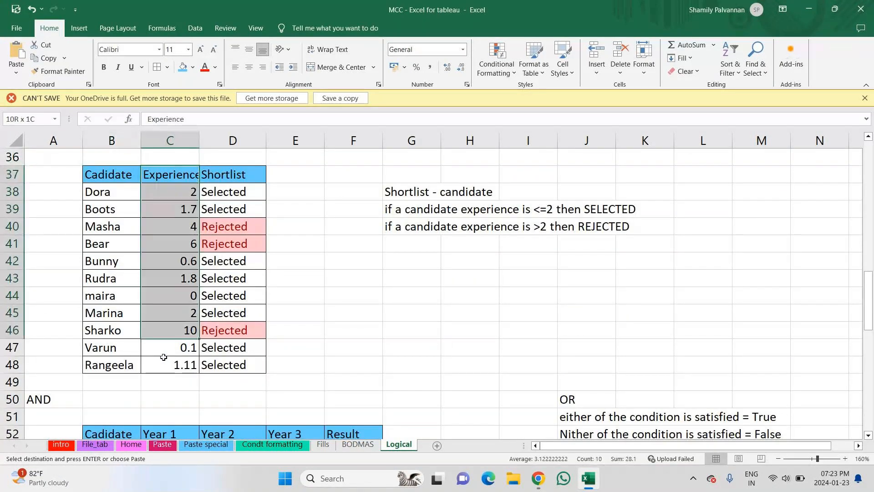
key("shift+Down")
key("shift+Down")
key("ctrl+c")
Paste the copied Experience column at D67, beside the Qualification column of the new table.
key("Down")
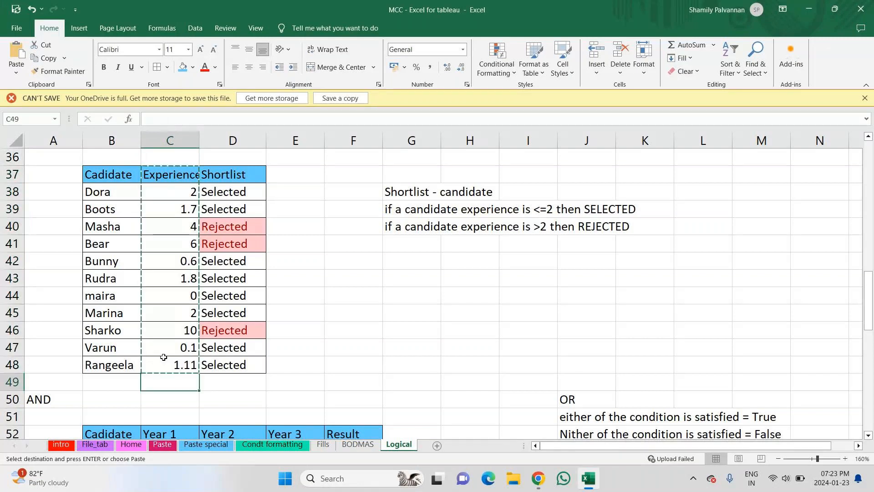
key("ctrl+Down")
key("ctrl+Down")
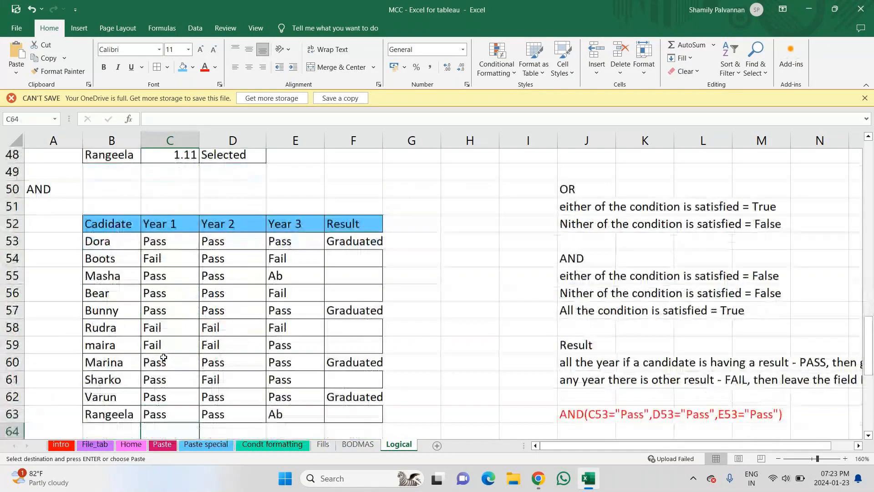
key("ctrl+Down")
scroll(164, 357, "down", 1)
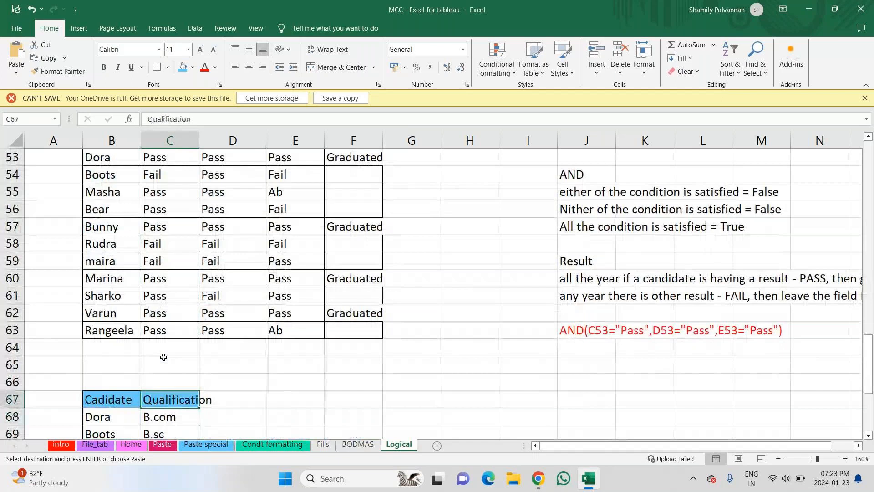
key("Right")
key("ctrl+v")
key("Down")
key("Down")
key("Down")
key("Down")
key("Down")
key("Down")
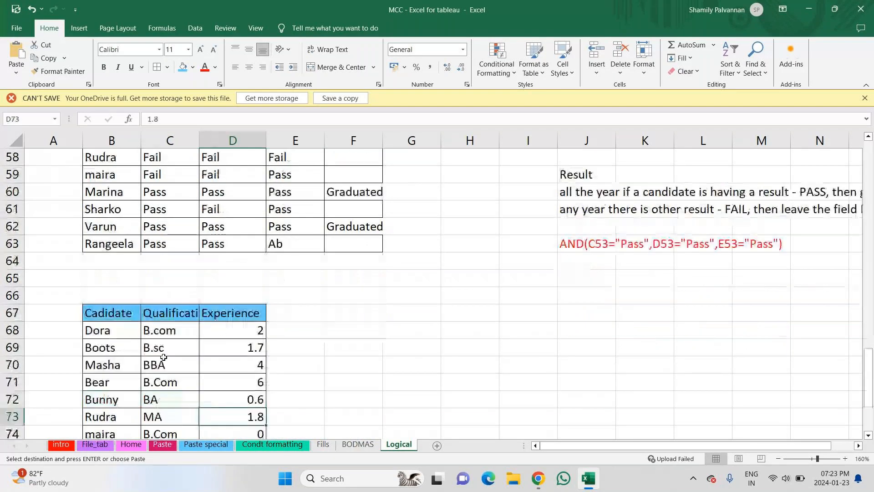
Enter the heading "Condition" in I67, beside the new candidate table.
scroll(164, 358, "down", 2)
left_click(518, 210)
type("Co")
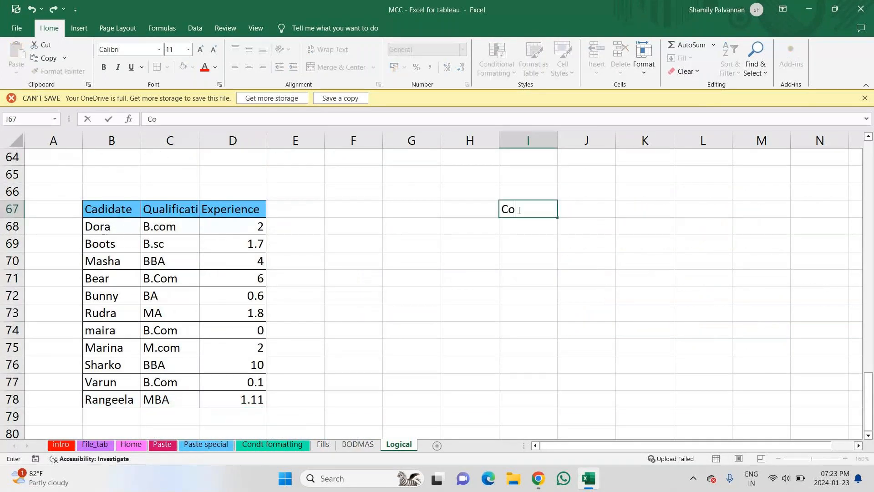
type("ndition")
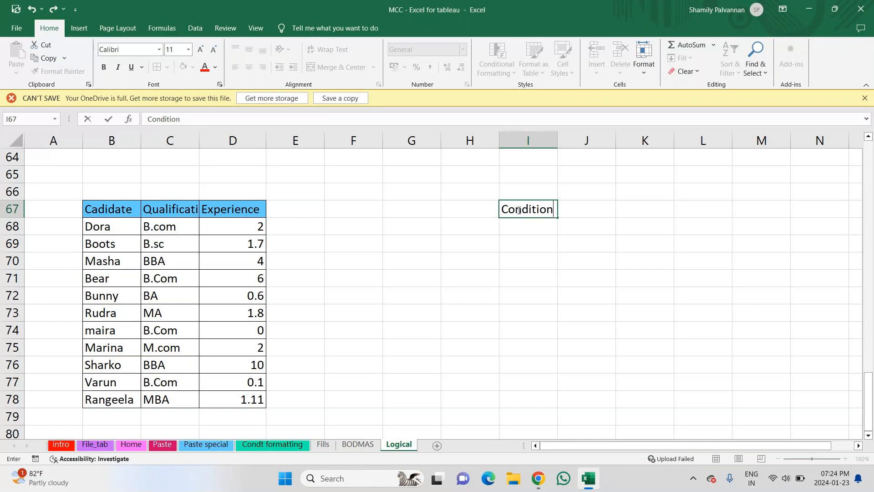
key("Return")
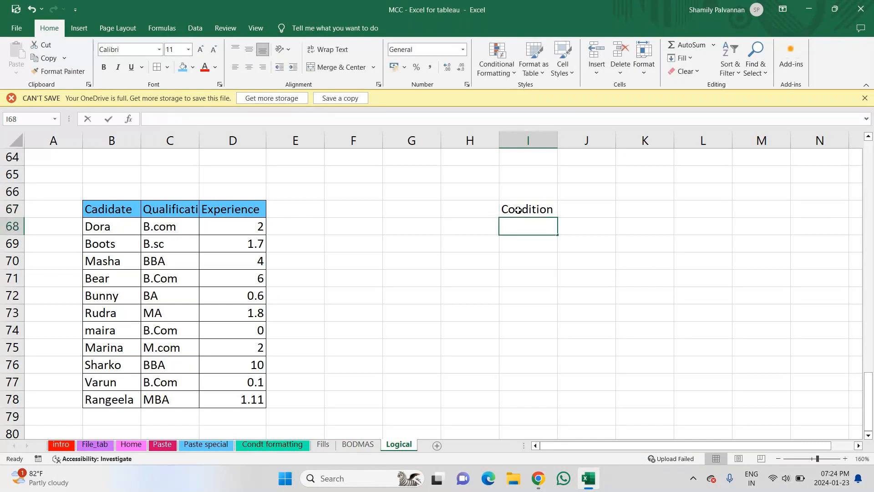
Enter "1. candidate qualification must be B.com or BBA" in I68 as the first condition.
type("1.")
type(" c")
type("andida")
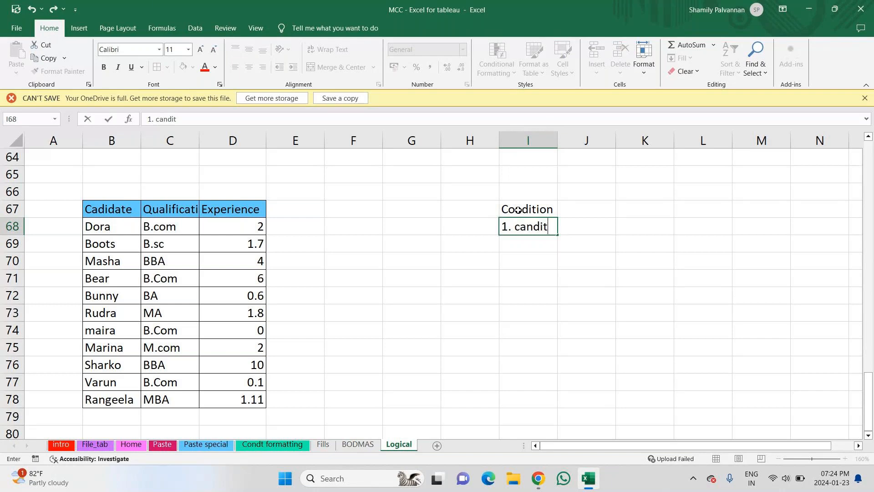
key("BackSpace")
type("ate w")
key("BackSpace")
type("qualif")
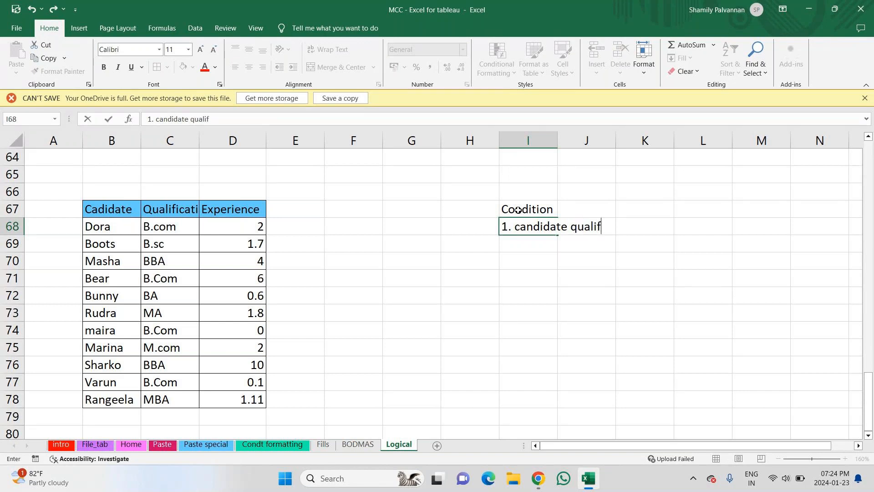
type("ication must be B.comm")
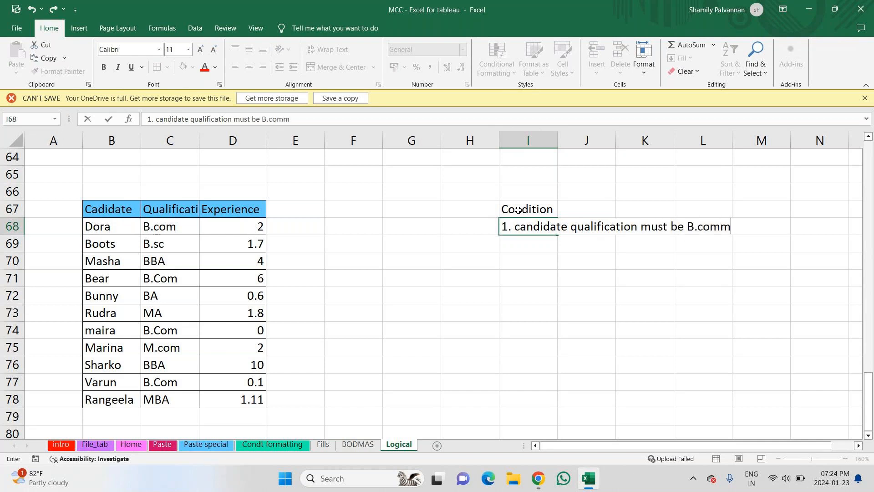
key("BackSpace")
type("or BBA")
key("Return")
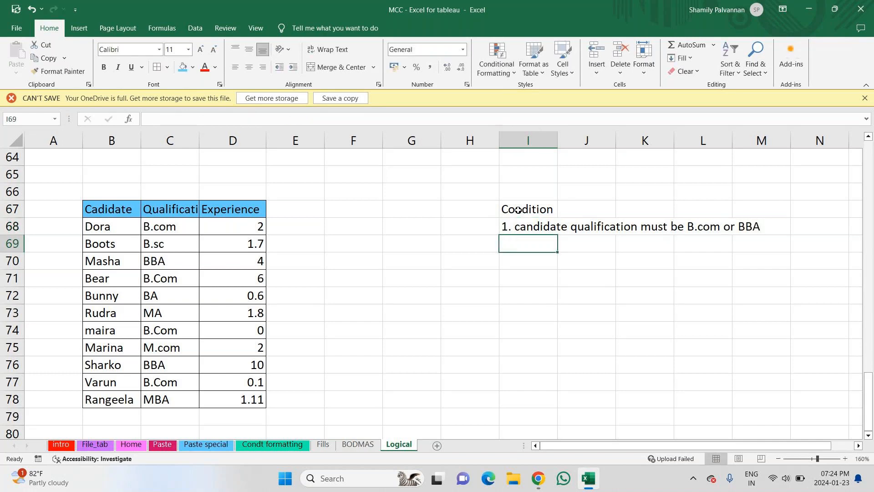
Enter "2. Exp < 2yrs" in I69 as the second condition.
type("2. Exp")
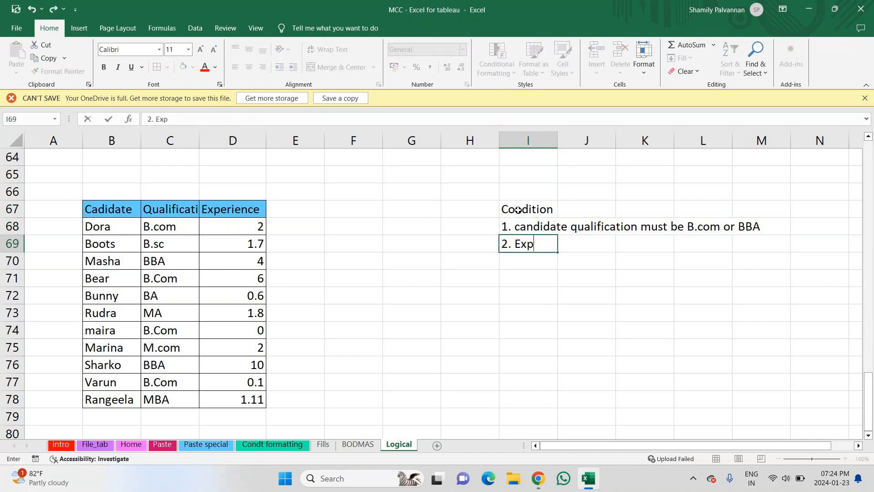
type(" < 2yrd")
key("BackSpace")
type("s")
key("Return")
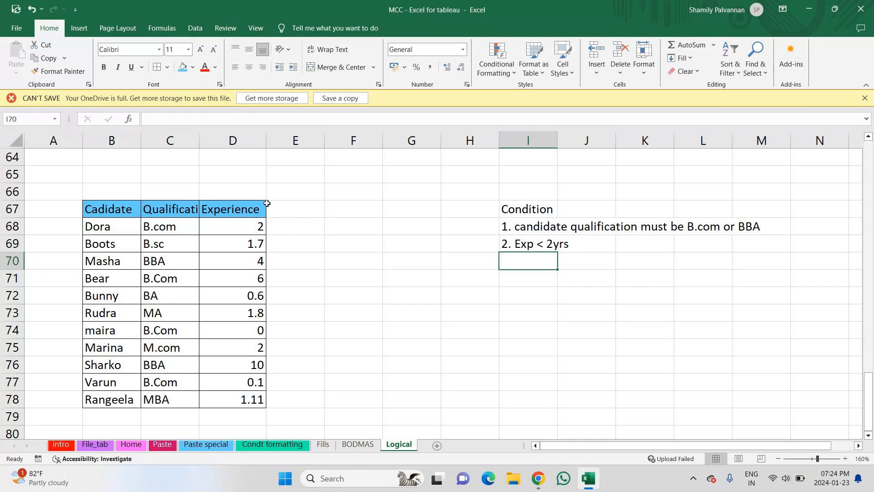
Add a "Status" header in E67 and apply cell borders to E67:E78.
left_click(283, 208)
type("Stat")
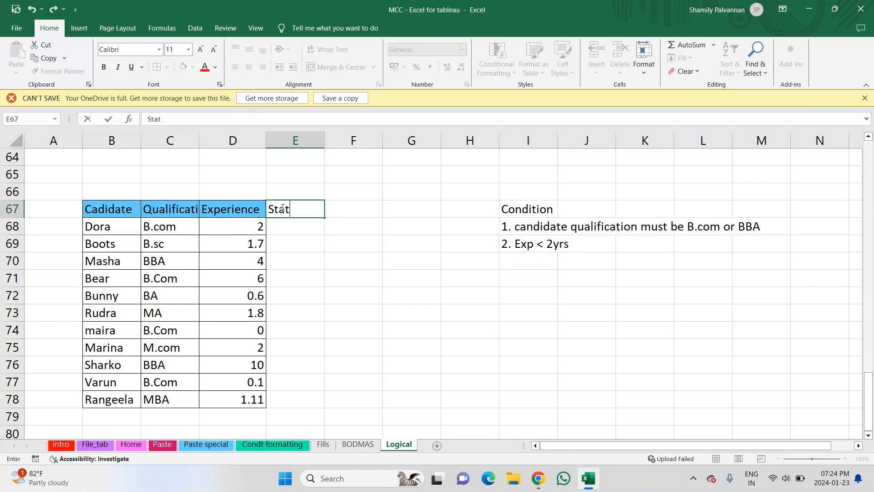
type("us")
key("Return")
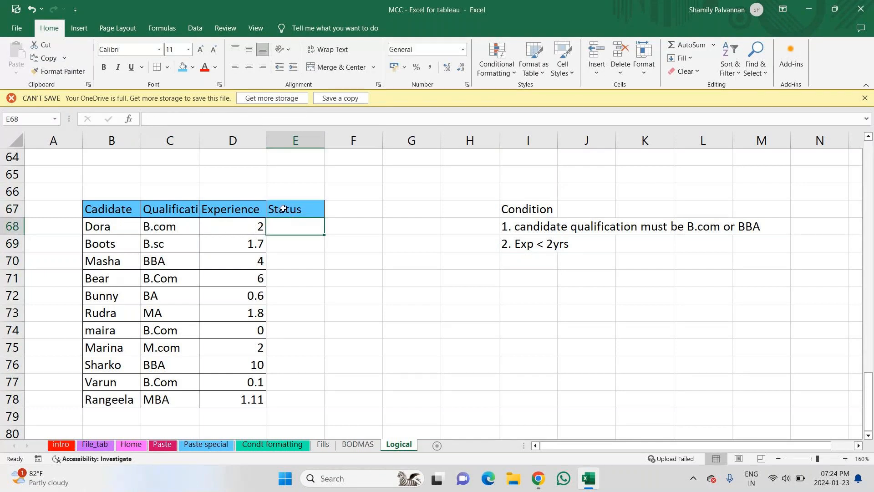
left_click_drag(282, 209, 280, 402)
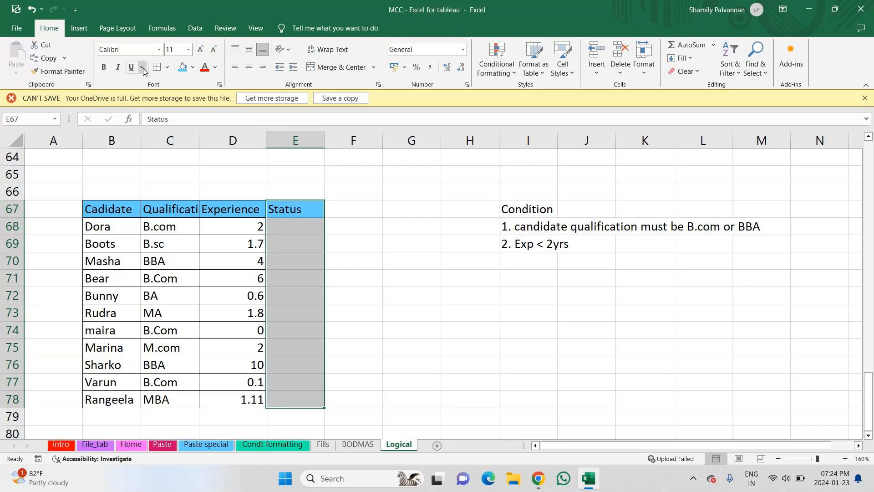
Switch to the GoTo meeting in Chrome, return to the Excel workbook and deselect the Status column.
key("alt+Tab")
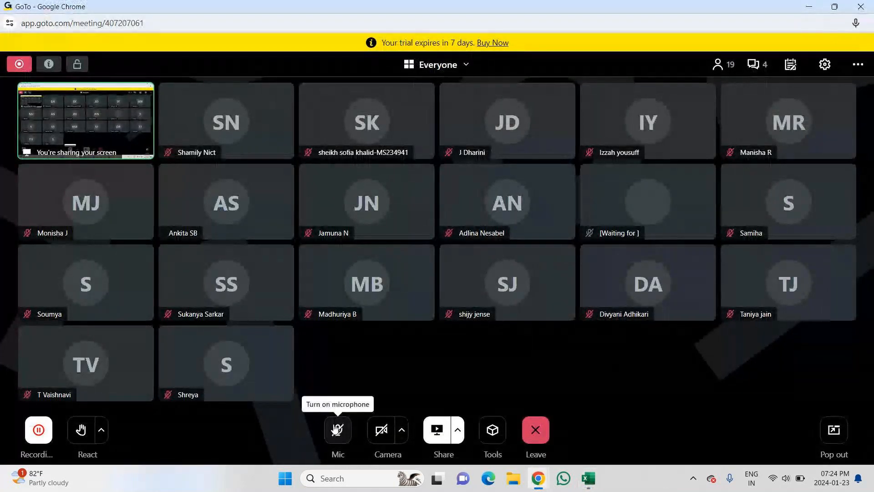
key("alt+Tab")
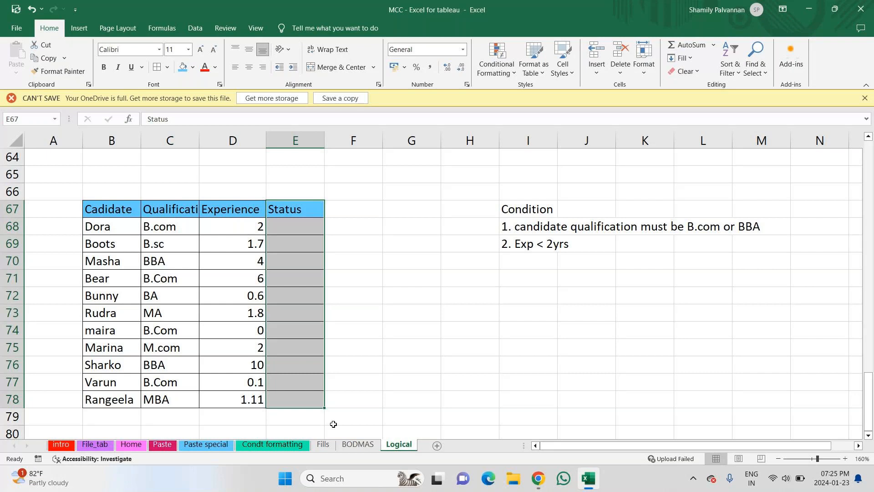
key("alt")
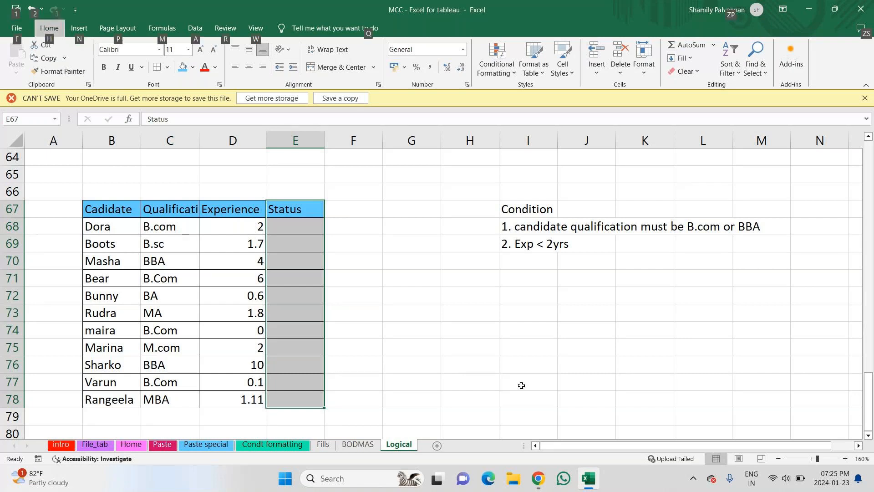
left_click(517, 370)
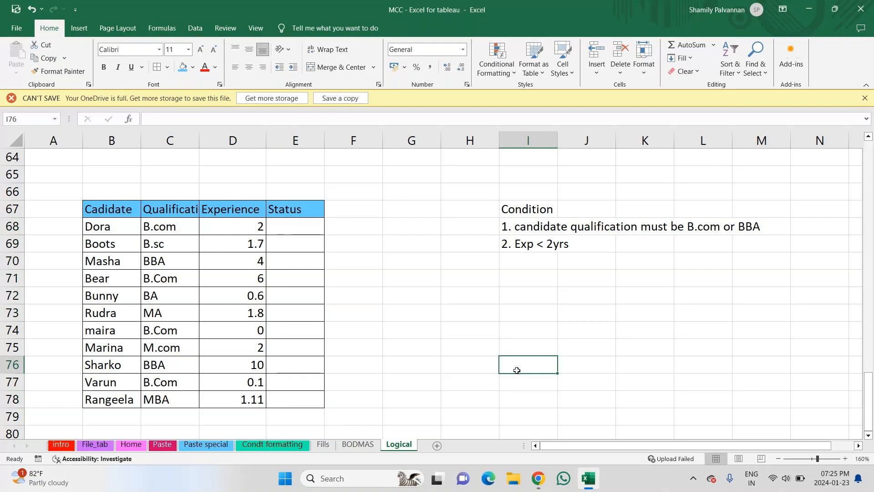
Change the second condition in I69 to "2. Exp <= 2yrs".
double_click(540, 245)
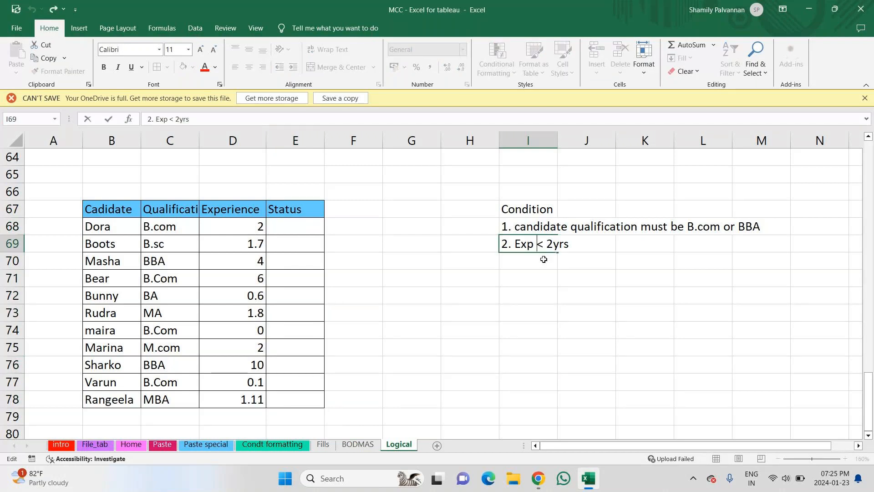
key("Right")
type("=")
key("Return")
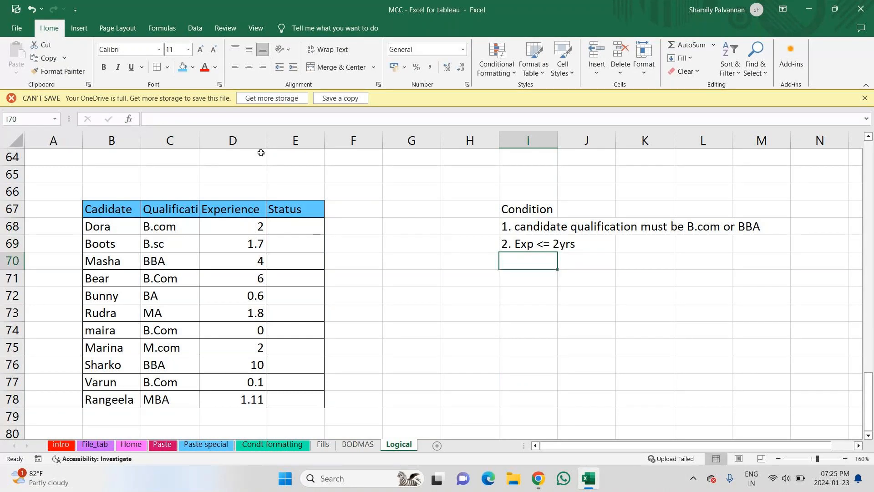
Switch to the GoTo meeting, toggle the microphone, and return to Excel to select the conditions in I68:I70.
key("alt+Tab")
left_click(337, 430)
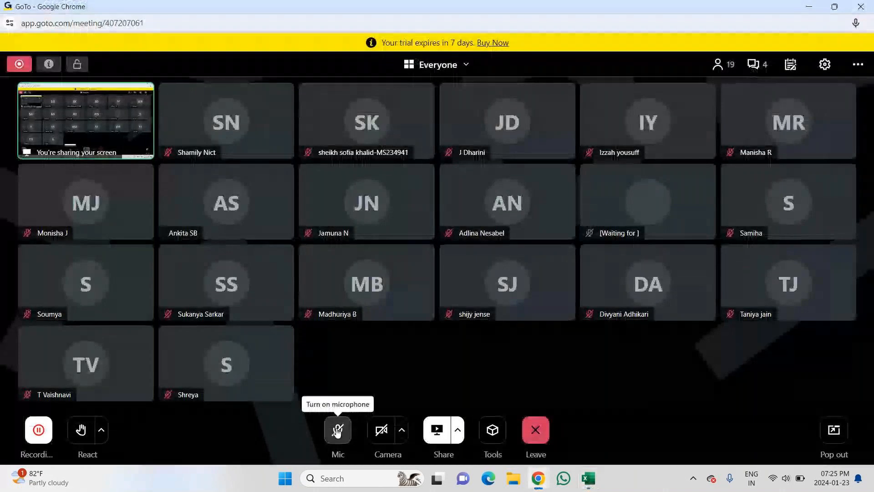
key("alt+Tab")
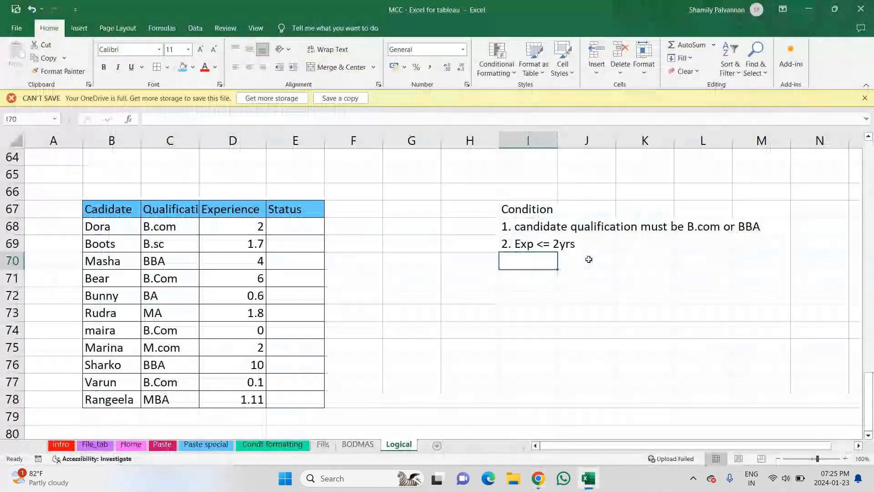
left_click_drag(521, 219, 528, 263)
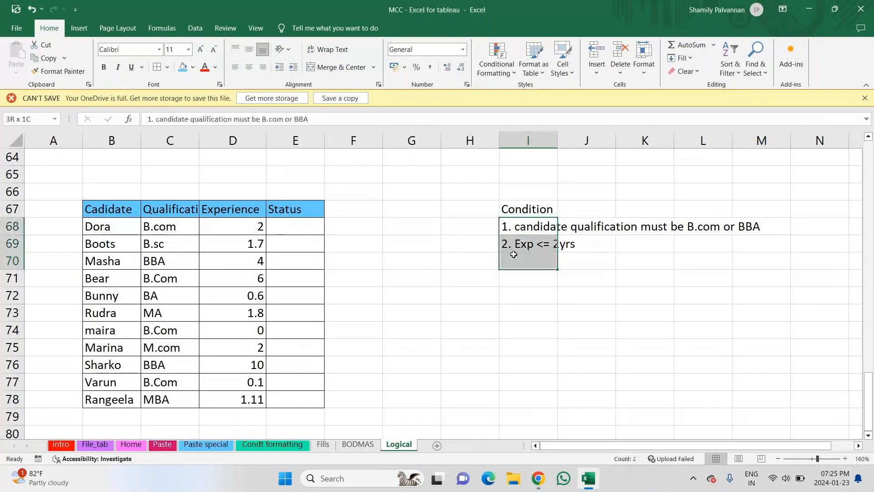
Enter "Selected" in cell M70 beside the conditions, and select cell I71.
left_click(534, 280)
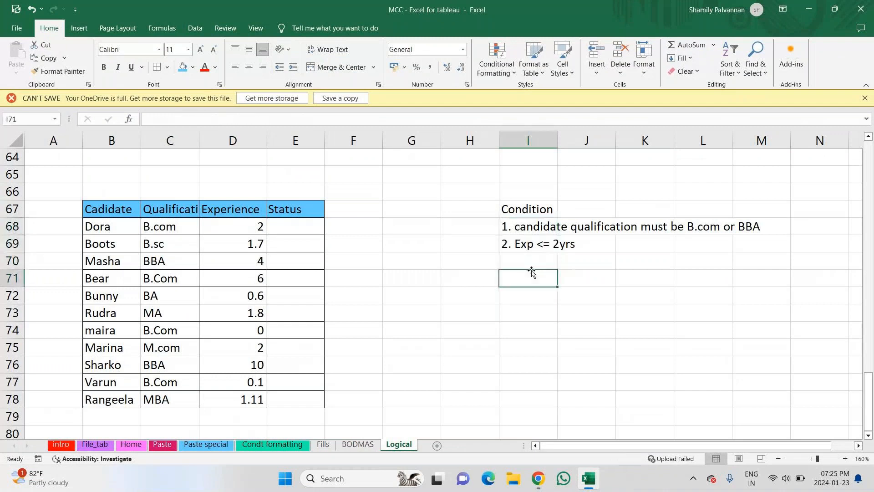
left_click(747, 260)
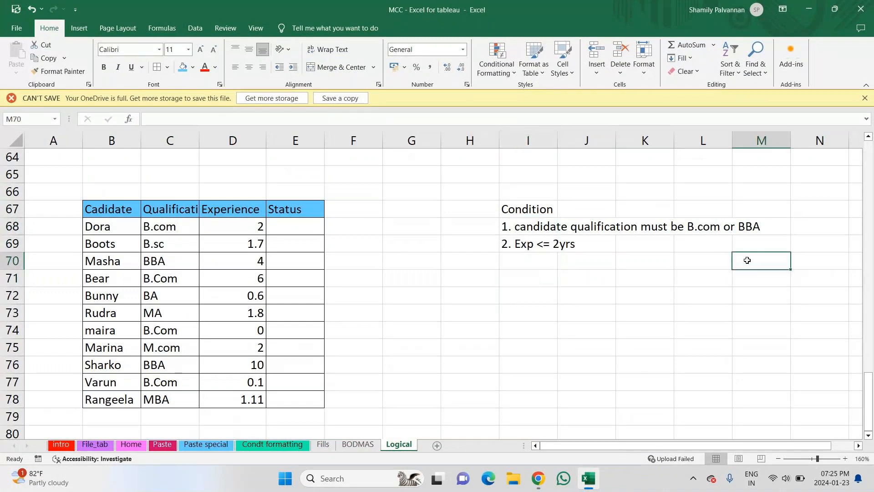
type("Selectes")
key("Return")
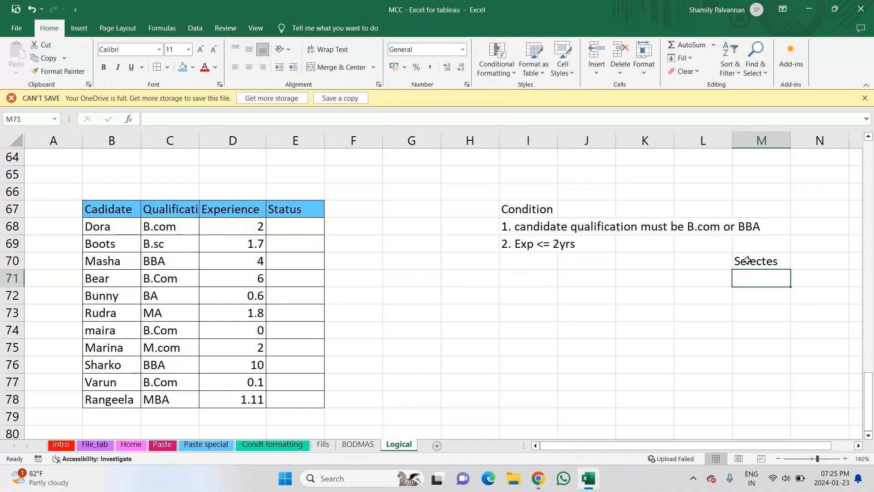
left_click(748, 260)
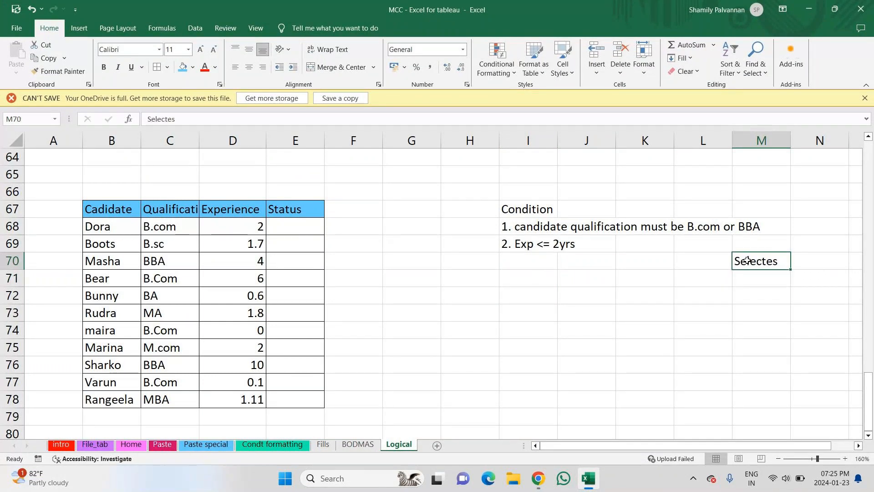
key("F2")
key("BackSpace")
type("d")
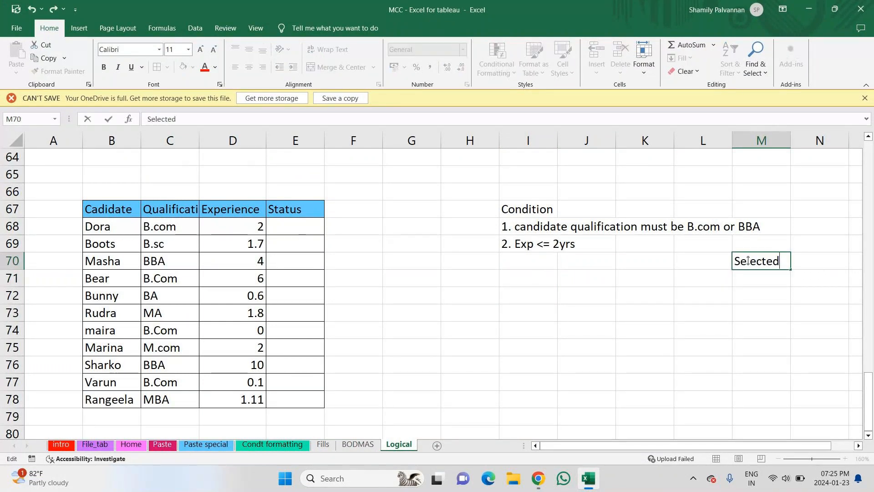
key("Return")
key("Left")
key("Left")
key("Left")
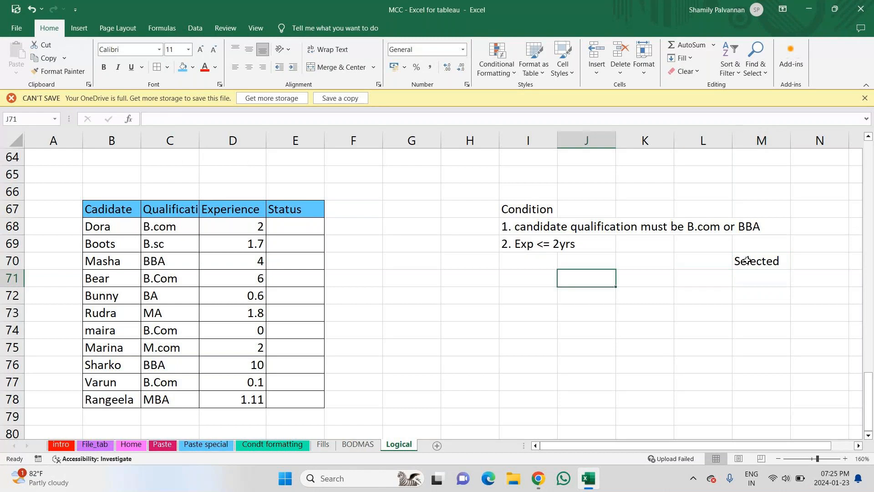
key("Left")
type("iehf")
key("BackSpace")
key("BackSpace")
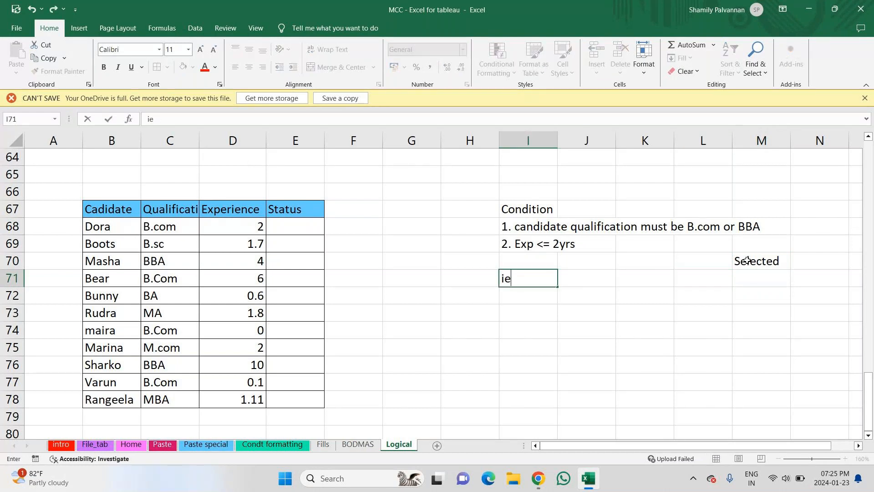
key("BackSpace")
key("BackSpace")
type("e")
key("Caps_Lock")
type("ITH")
key("BackSpace")
key("BackSpace")
key("BackSpace")
type("ITHER")
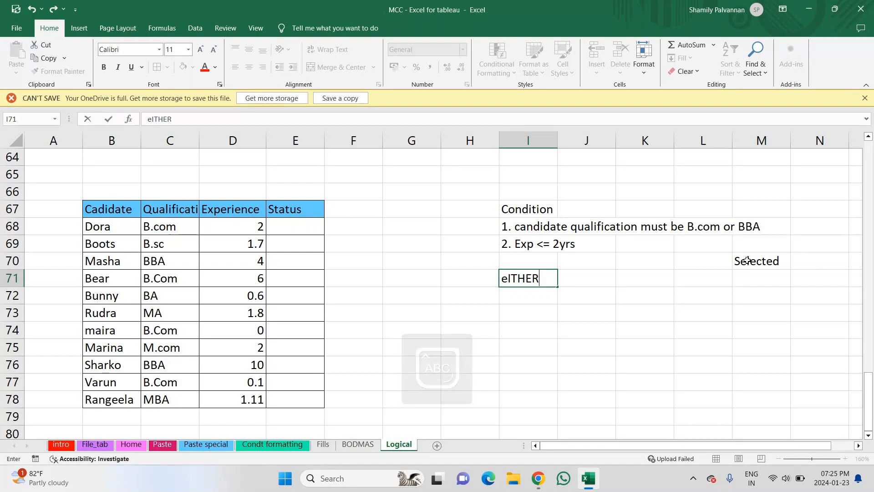
key("BackSpace")
key("BackSpace")
key("BackSpace")
key("BackSpace")
key("BackSpace")
key("BackSpace")
key("Caps_Lock")
type("Eit")
key("BackSpace")
key("BackSpace")
key("BackSpace")
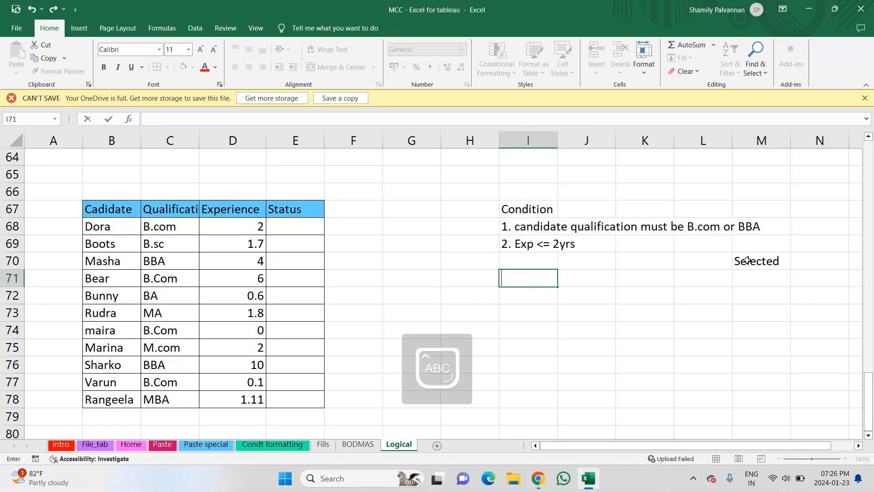
type("eITHER")
key("Caps_Lock")
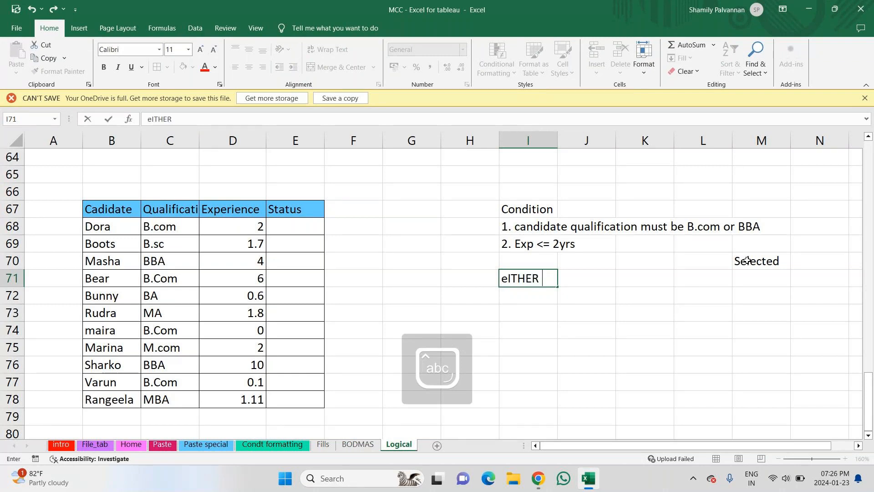
key("BackSpace")
key("BackSpace")
key("BackSpace")
key("BackSpace")
key("BackSpace")
key("BackSpace")
key("BackSpace")
Enter the note "Either of the codition satisfied - Rejected" in I71 below the conditions.
key("Caps_Lock")
type("E")
key("Caps_Lock")
type("ithe")
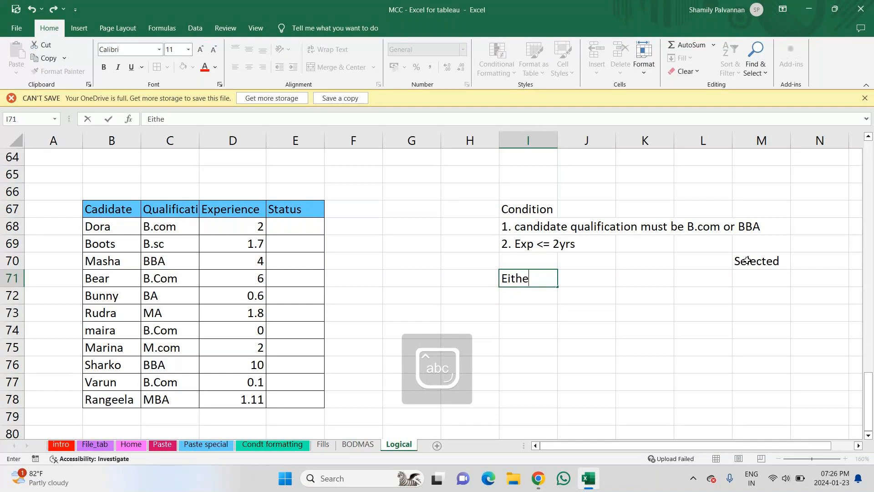
type("r of the codn")
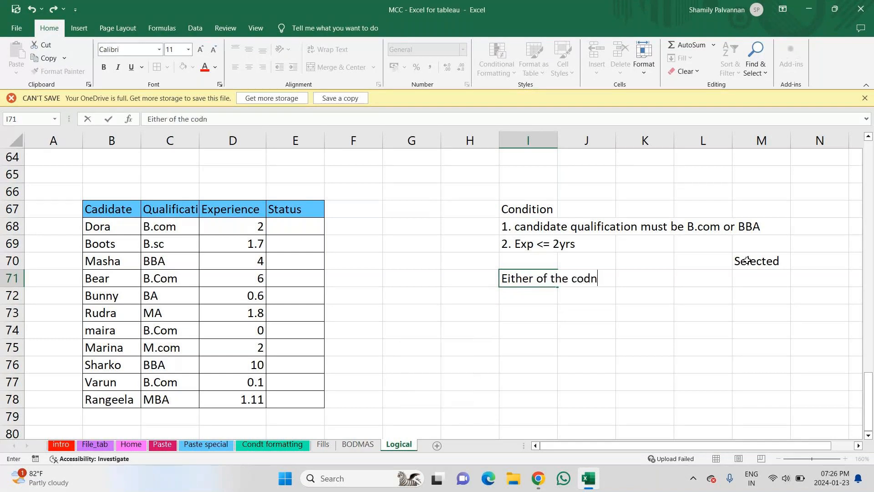
key("BackSpace")
type("ition satis")
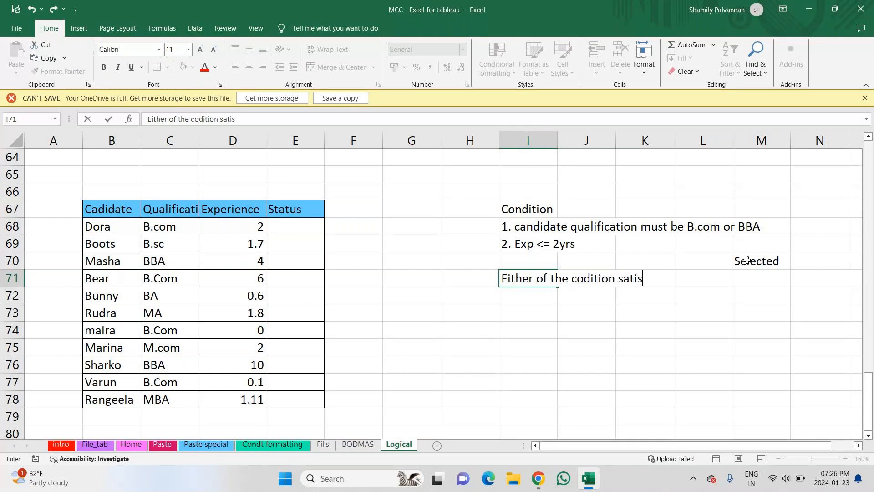
type("fied - Re")
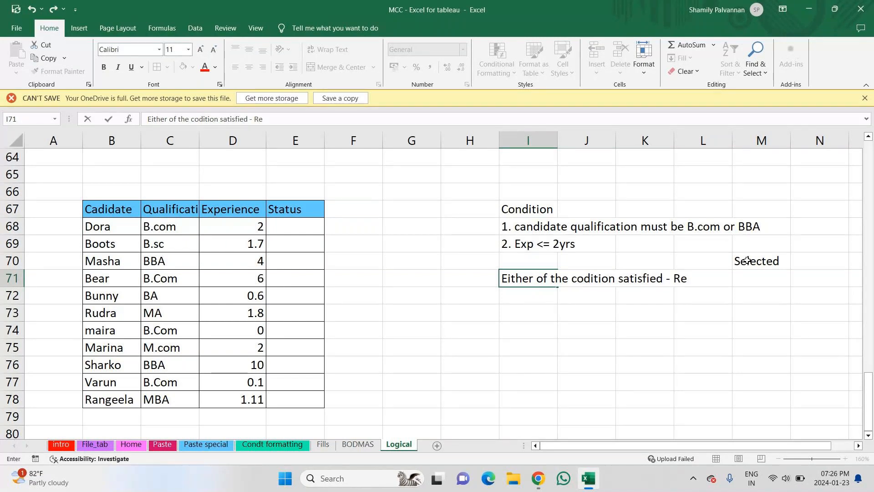
type("jected")
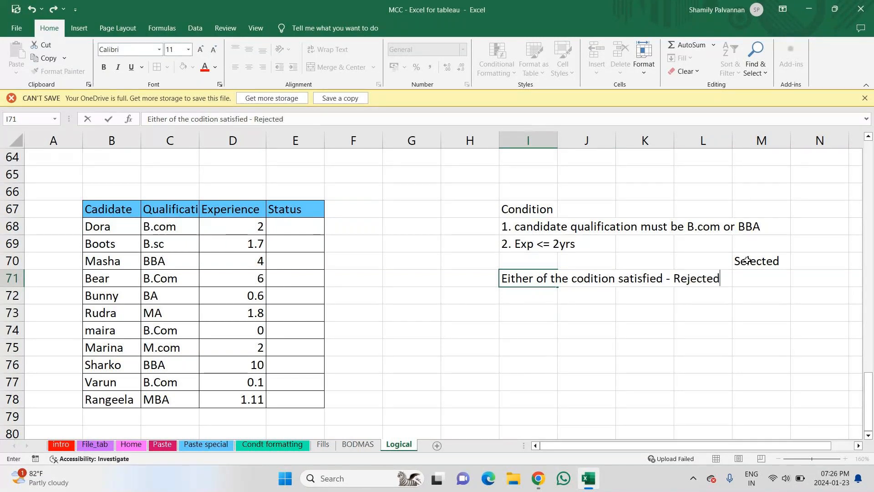
key("Return")
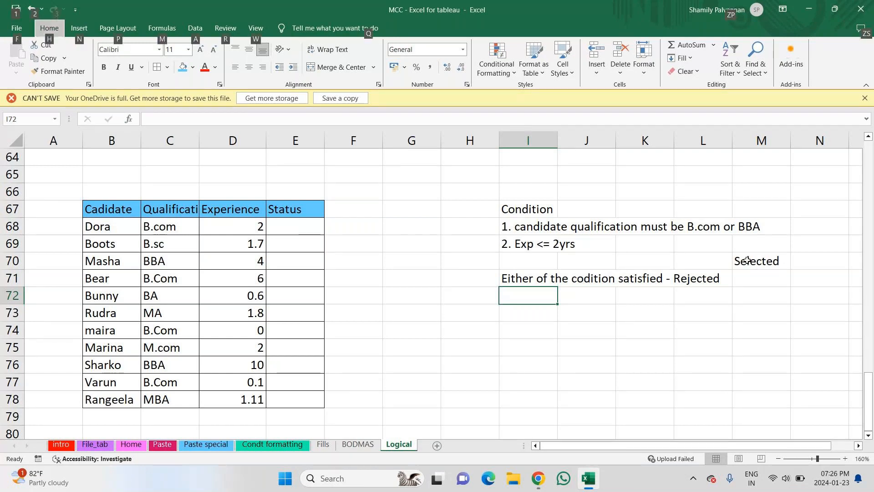
Switch to the GoTo meeting in Chrome, turn off the microphone, and return to the Excel workbook.
key("alt+Tab")
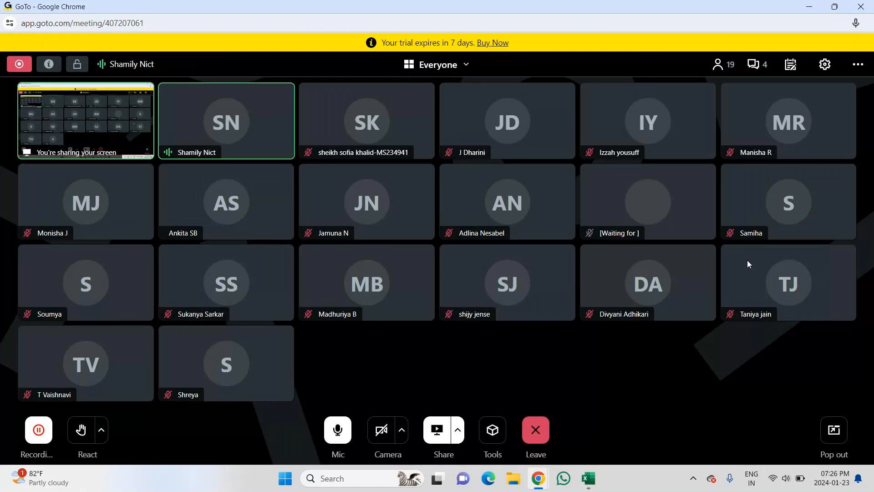
left_click(339, 432)
key("alt+Tab")
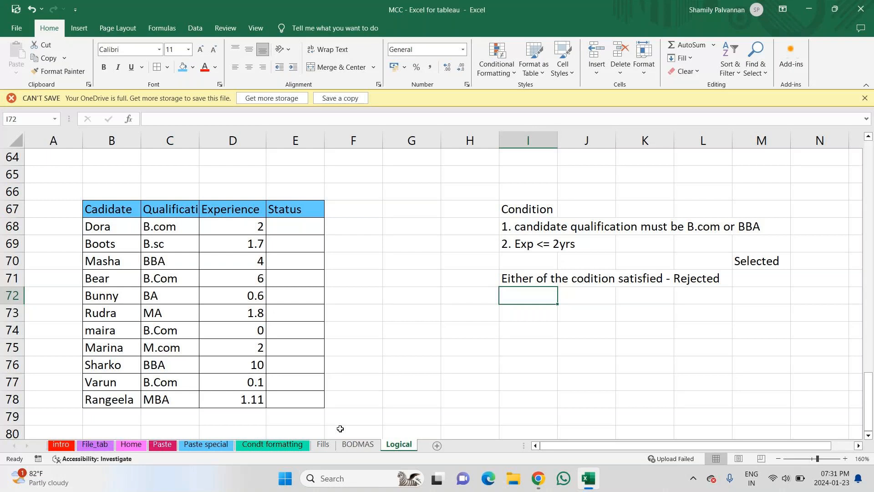
Switch to the GoTo meeting, turn the microphone on and off again, and return to Excel.
key("alt+Tab")
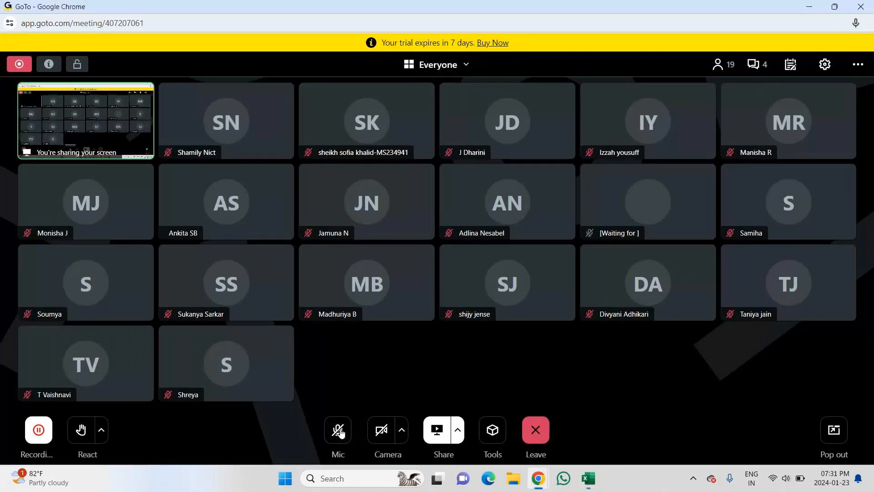
left_click(339, 432)
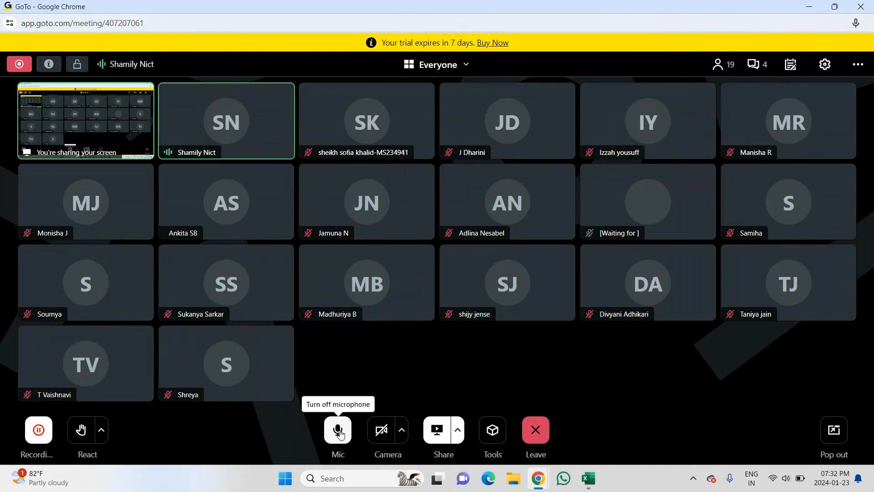
left_click(339, 434)
left_click(339, 434)
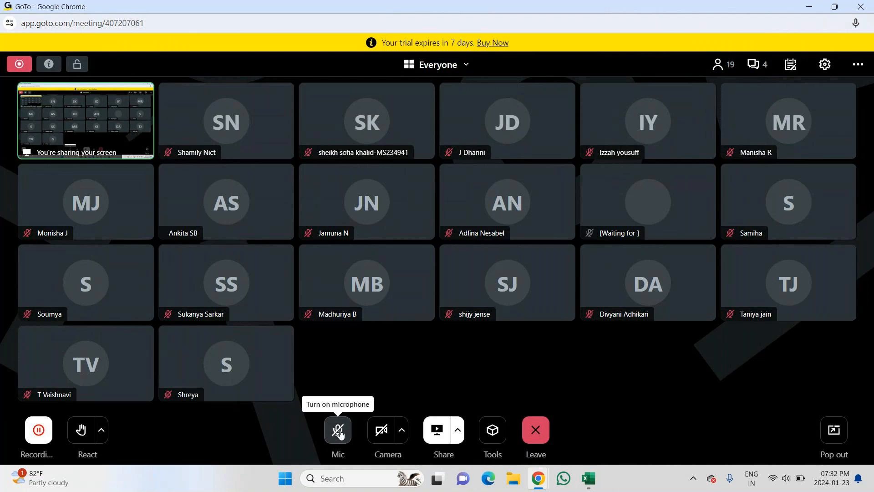
left_click(339, 434)
key("alt+Tab")
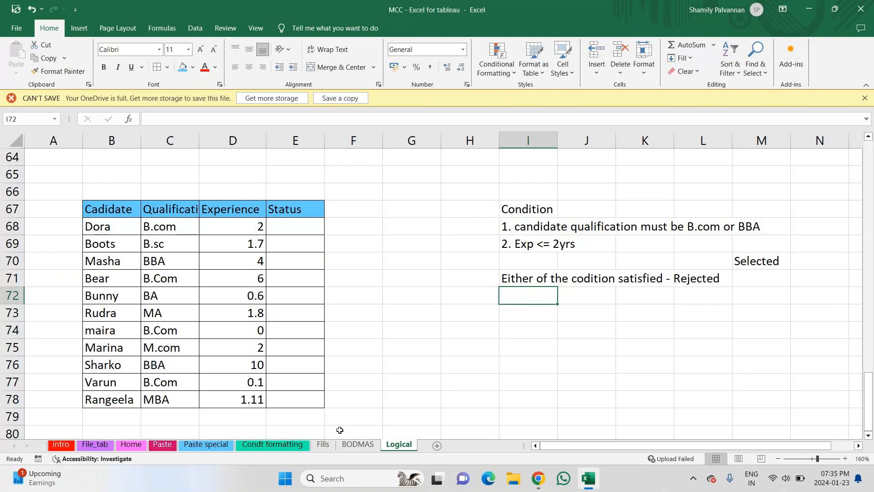
Switch to the GoTo meeting, turn on the microphone, and go back to the Excel workbook.
key("alt+Tab")
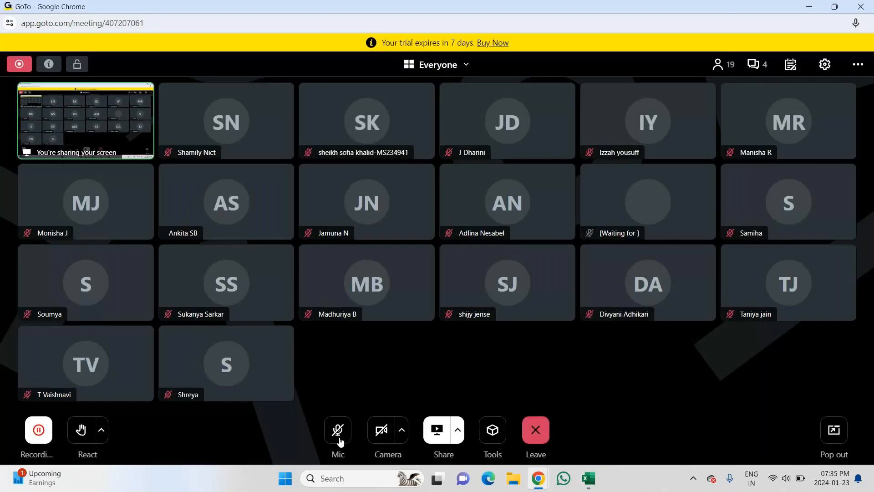
left_click(338, 431)
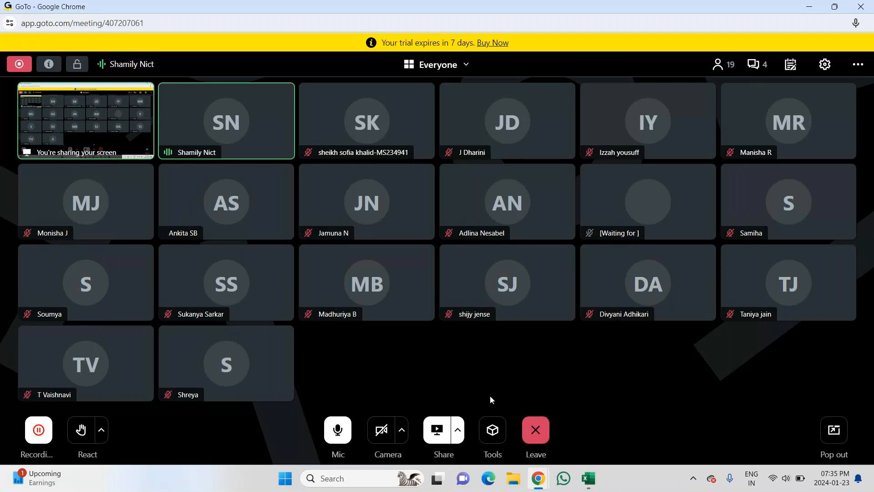
key("alt+Tab")
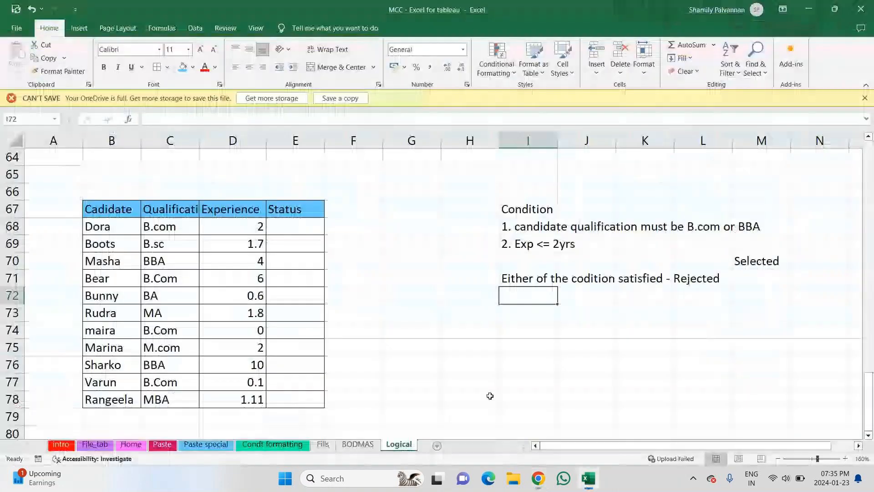
Highlight the Qualification column and the Experience column of the candidate table.
left_click(296, 222)
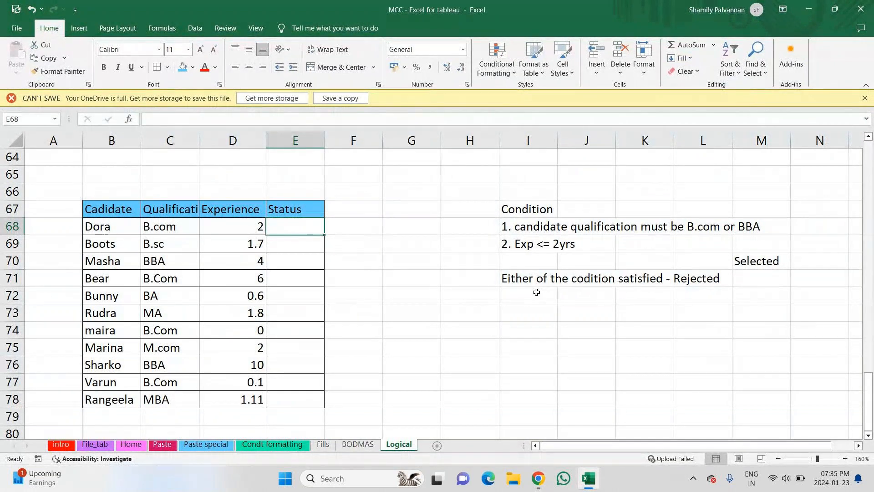
left_click(178, 211)
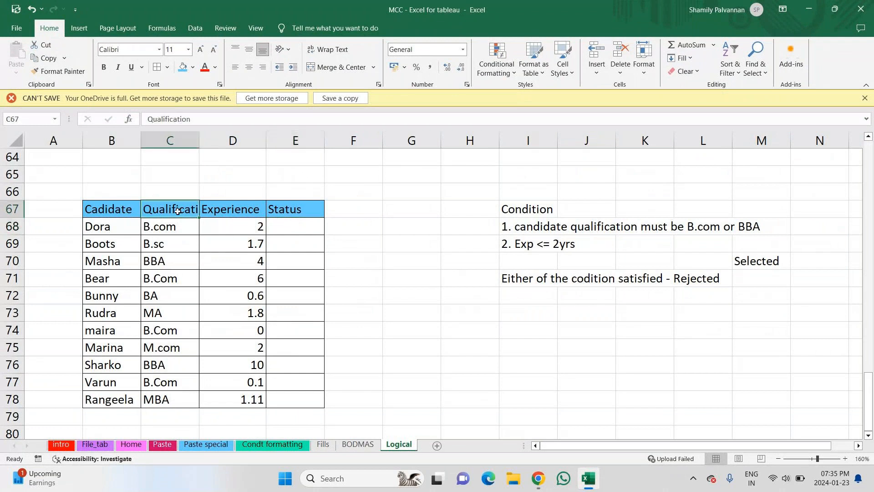
left_click_drag(177, 211, 175, 415)
left_click_drag(218, 210, 213, 396)
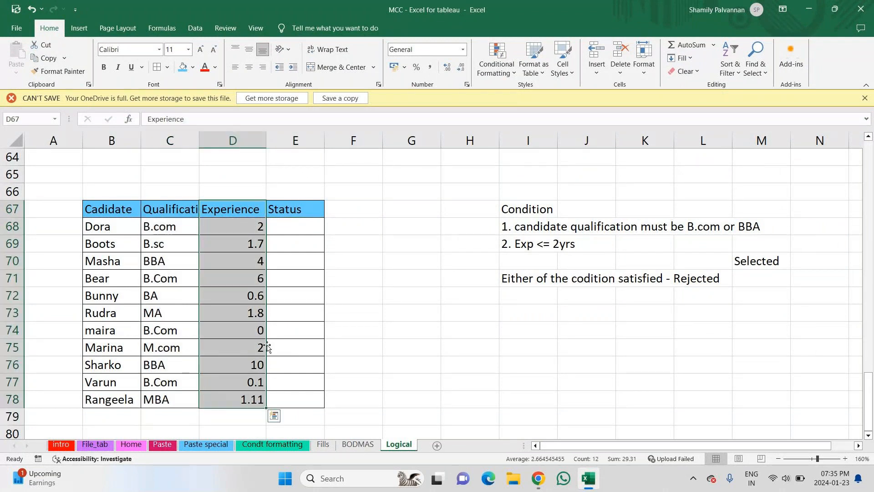
Start an IF formula in E68 with a nested OR function as its logical test.
left_click(299, 228)
type("=if")
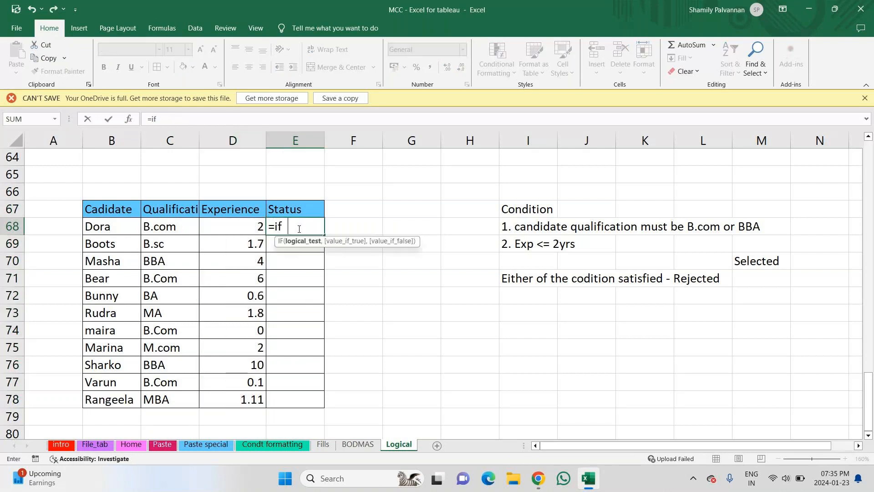
key("Tab")
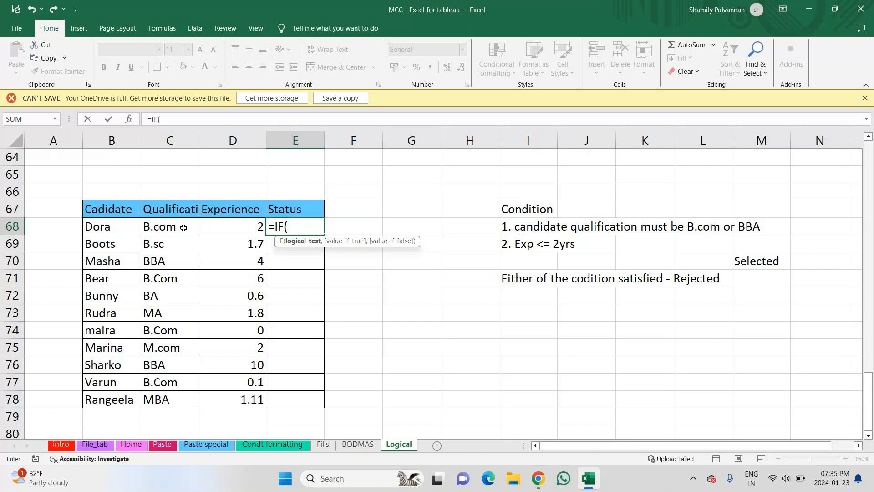
type("or")
key("Tab")
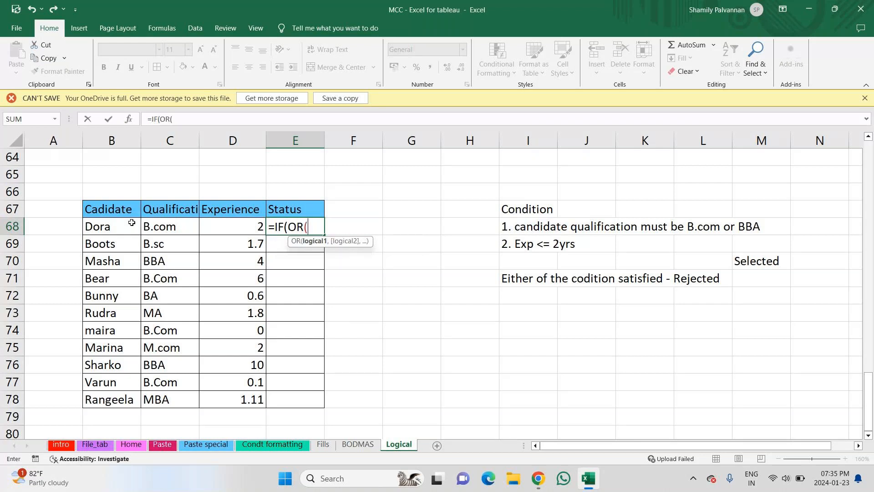
Complete the OR test in E68 with the conditions C68="B.com" and C68="BBA", and move on to the IF's value if true.
left_click(171, 227)
type("=")
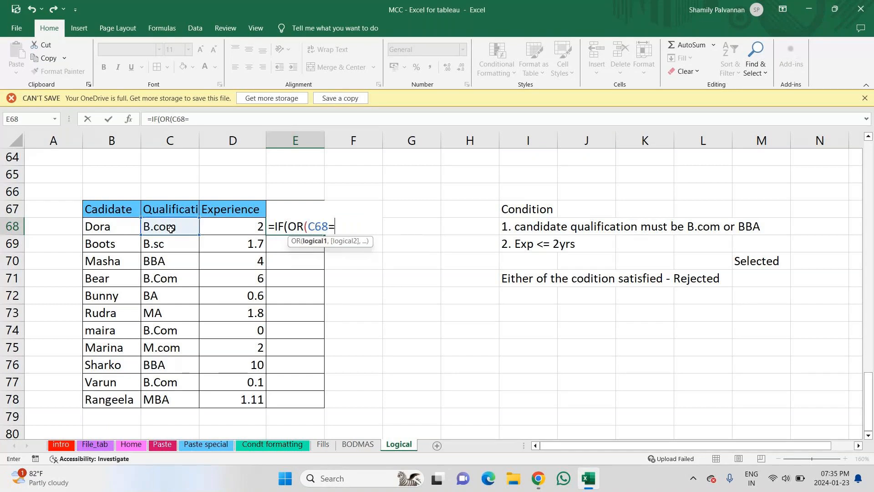
type("\"B.com")
key("BackSpace")
type("\"")
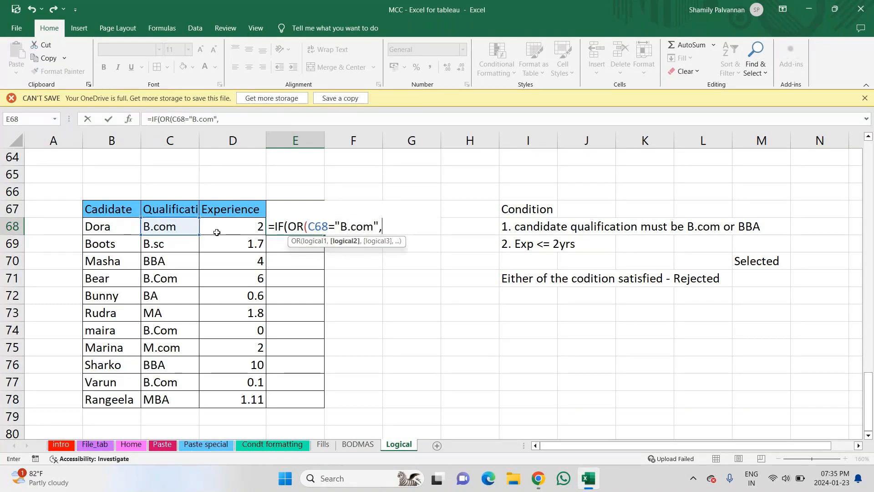
type(",")
left_click(160, 226)
type("=\"BB")
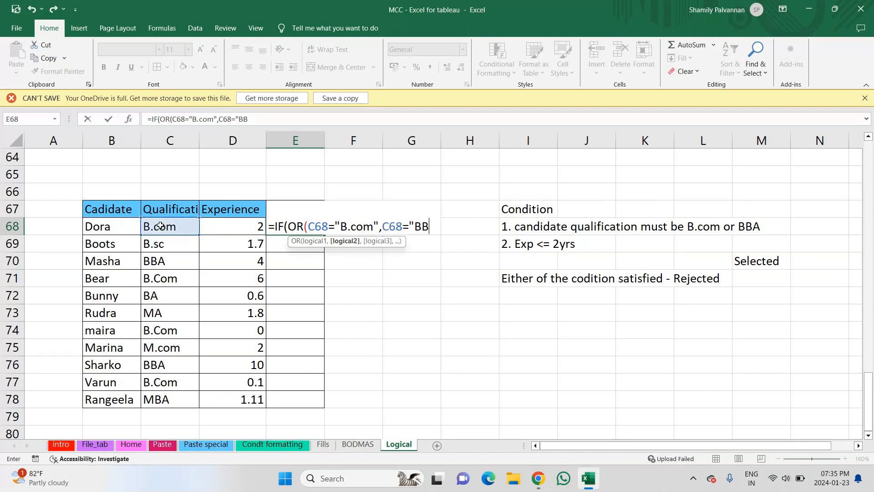
type("A\")")
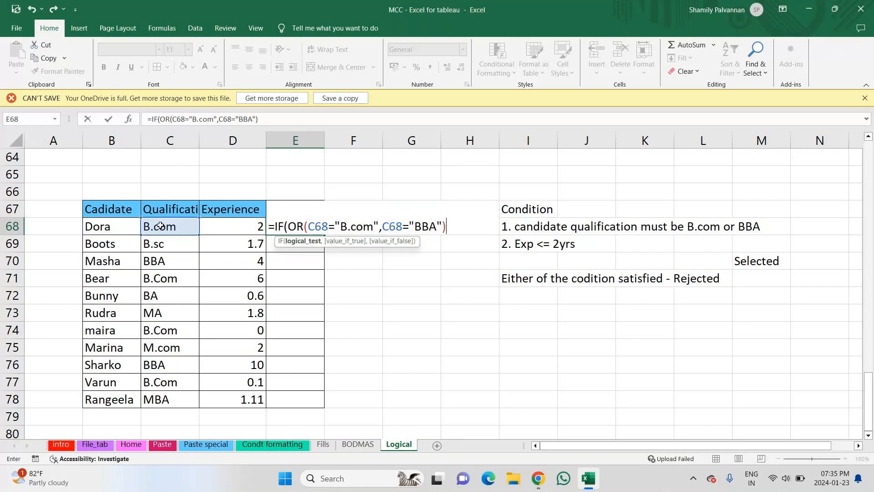
type(",")
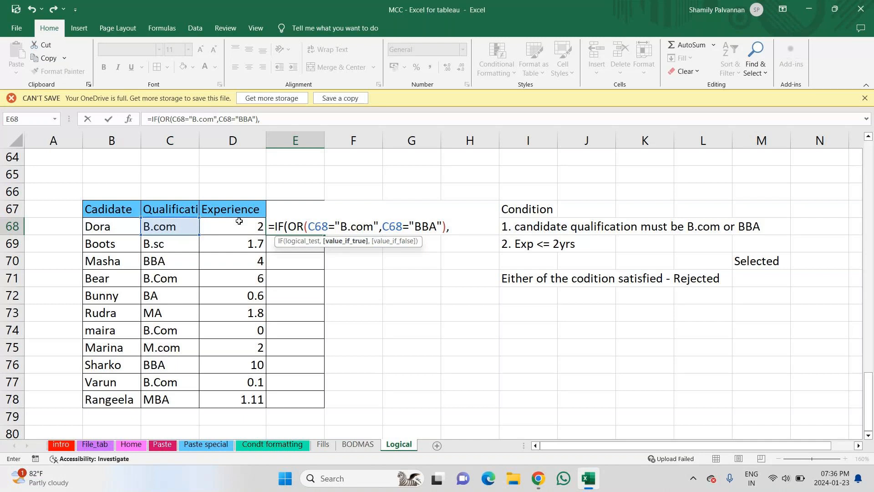
Nest a second IF as the value if true, with D68<=2 as its logical test.
type("if")
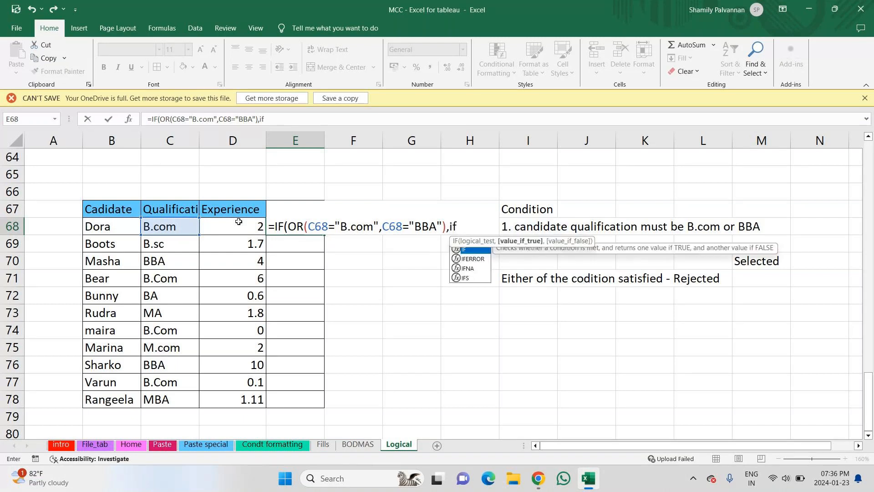
key("Tab")
left_click(221, 224)
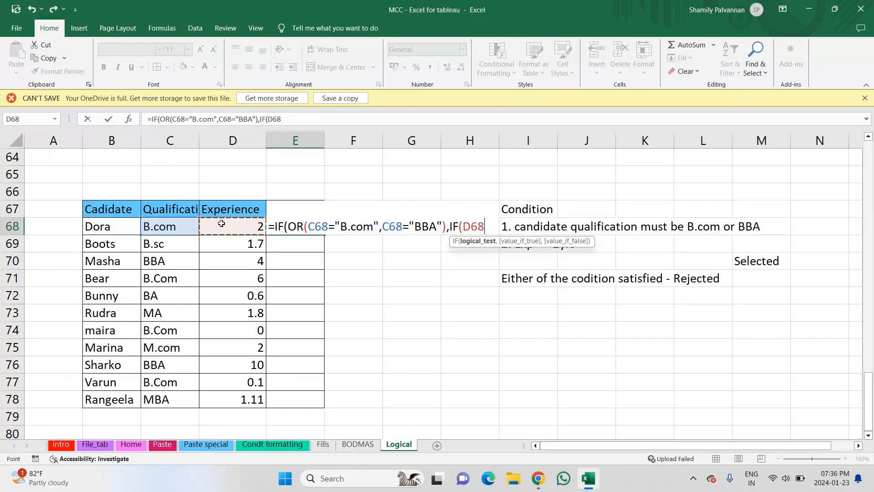
type(">")
type("=")
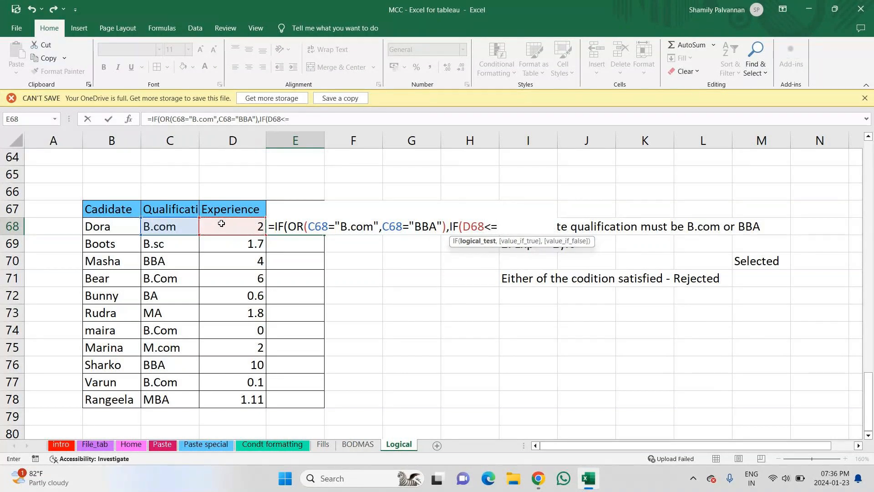
type("2,")
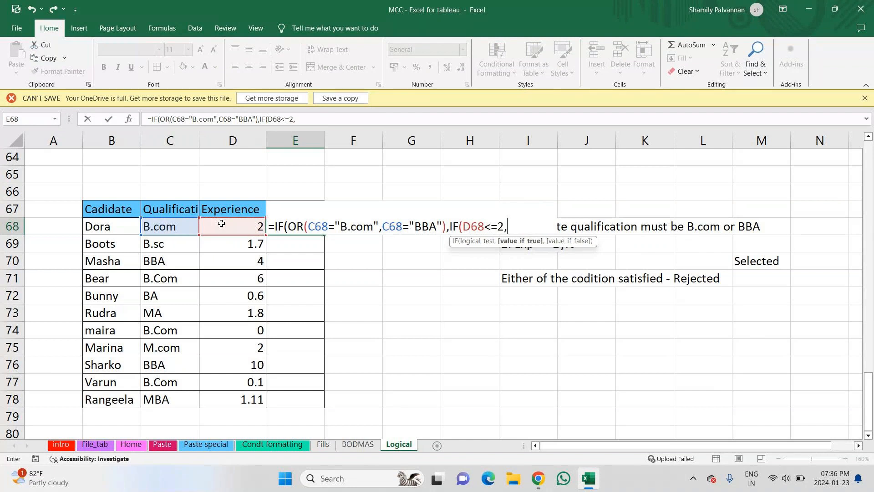
Give the nested IF the results "Selected" for true and "Rejected" for false, and close it.
type("\"Selected\",\"Rejec")
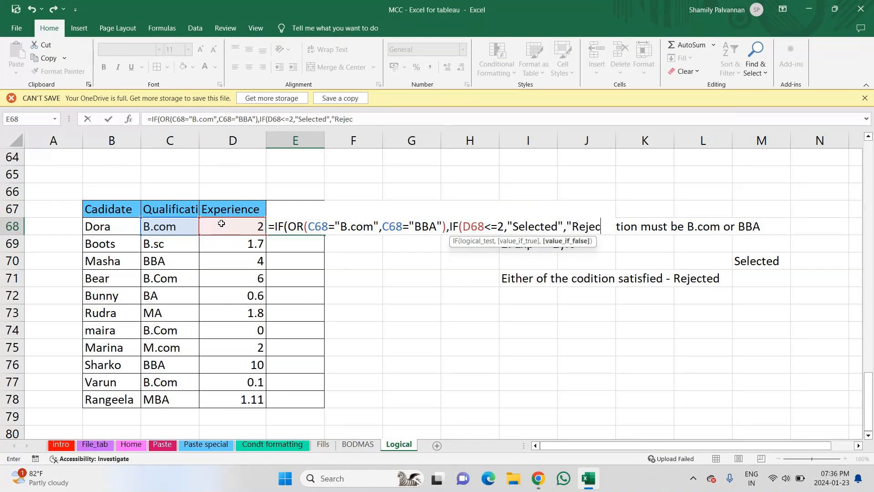
type("gt4d")
key("BackSpace")
key("BackSpace")
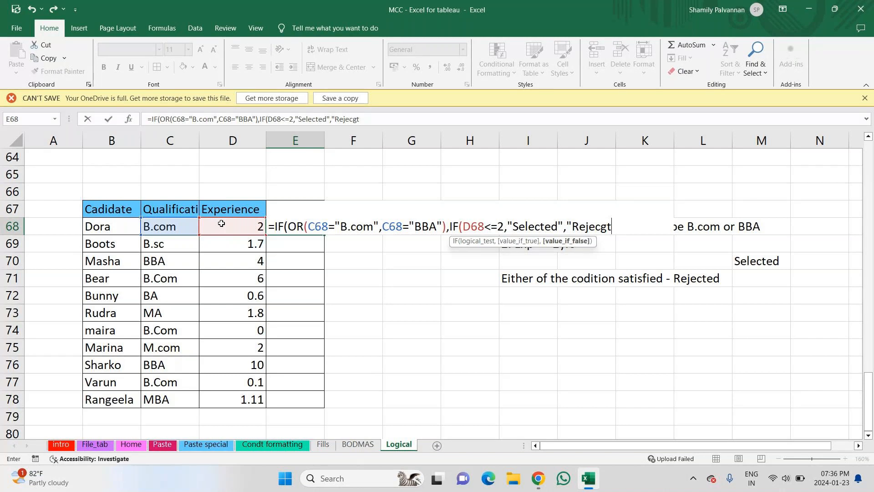
key("BackSpace")
key("BackSpace")
type("ted\")")
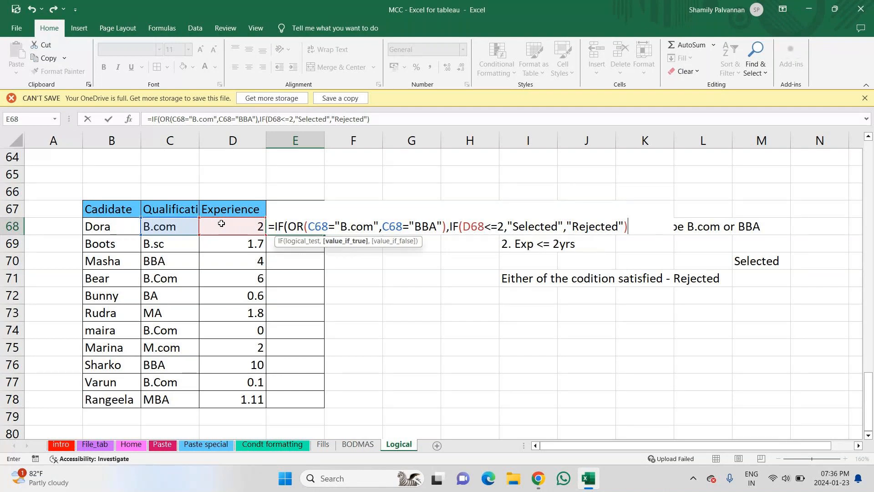
type(",")
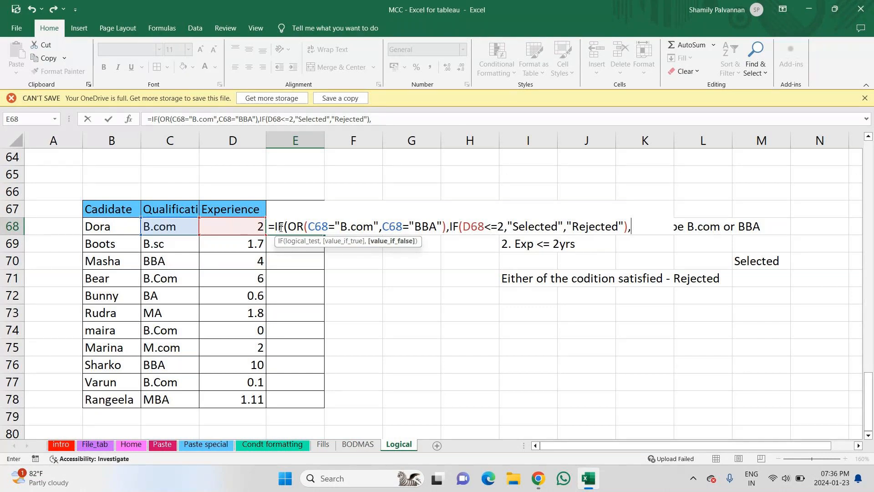
Highlight the outer IF's arguments one by one, and complete it with "Rejected" as the value if false.
left_click(303, 241)
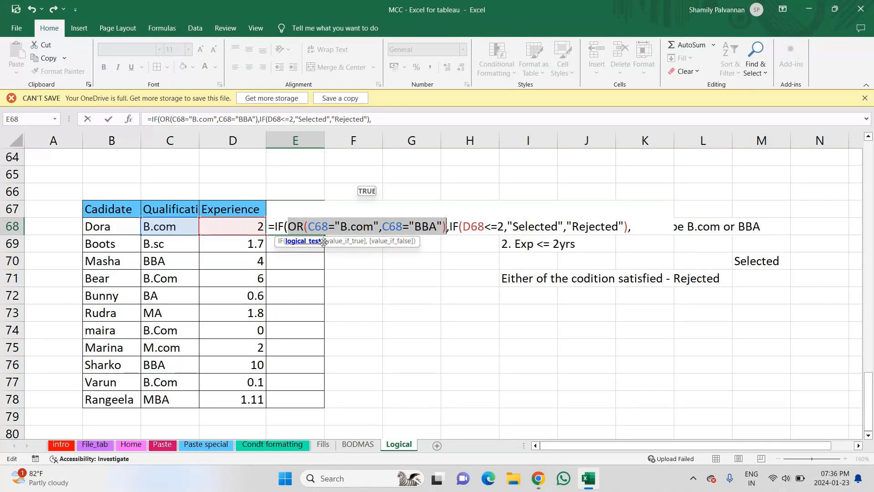
left_click(345, 242)
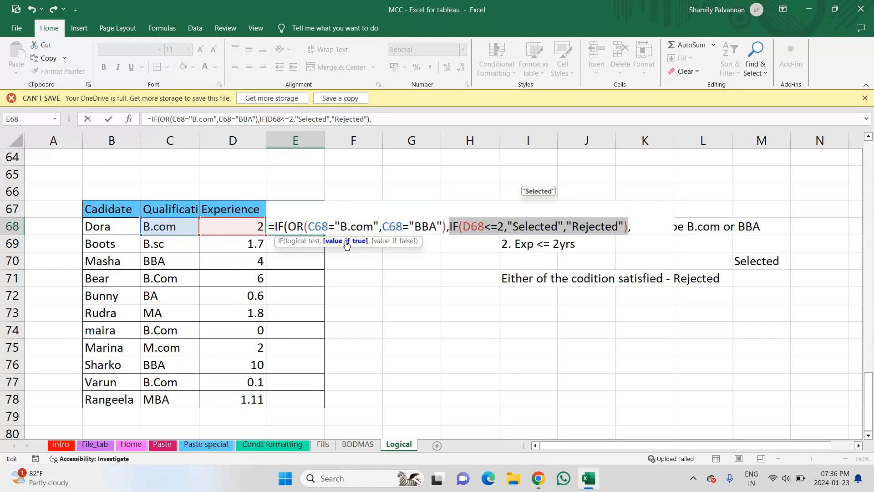
left_click(391, 241)
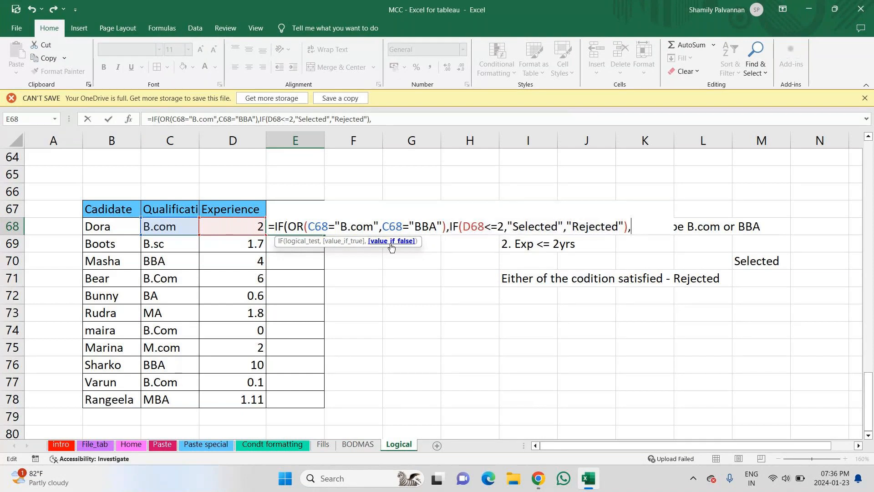
type("\"Rejected\"")
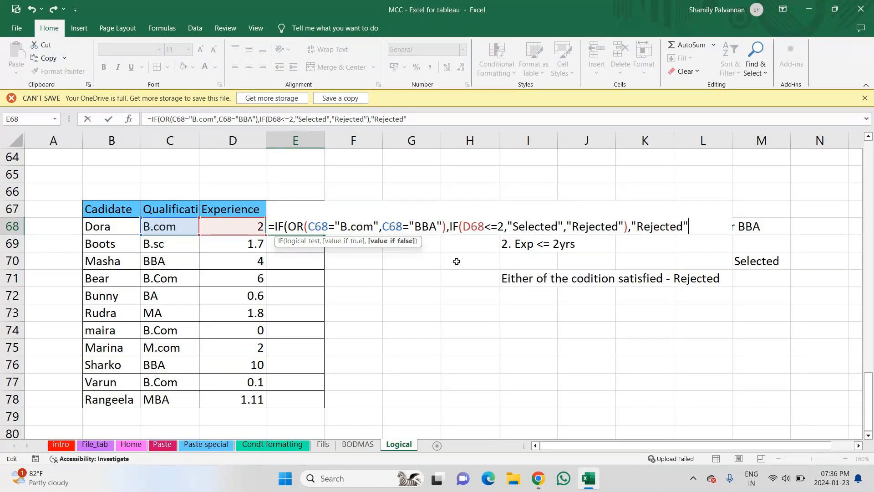
type(")")
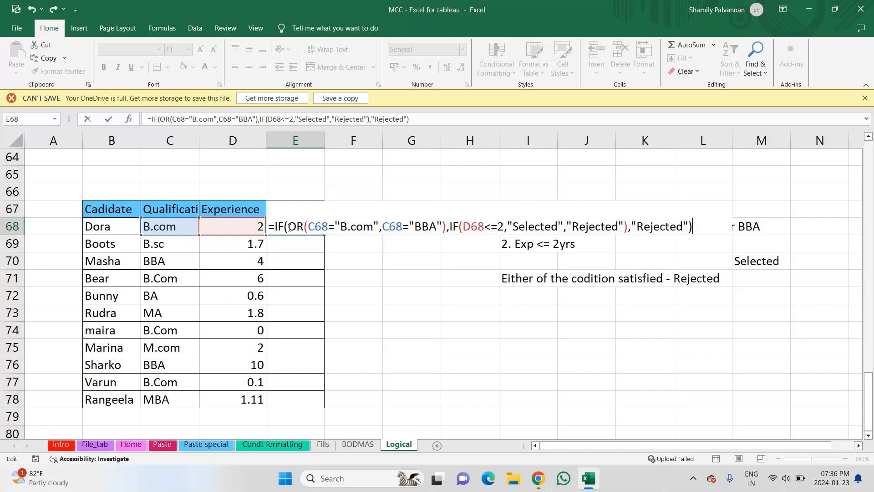
Highlight the arguments of the OR, nested IF and outer IF functions in turn, and enter the finished formula in E68.
left_click(312, 228)
left_click(317, 241)
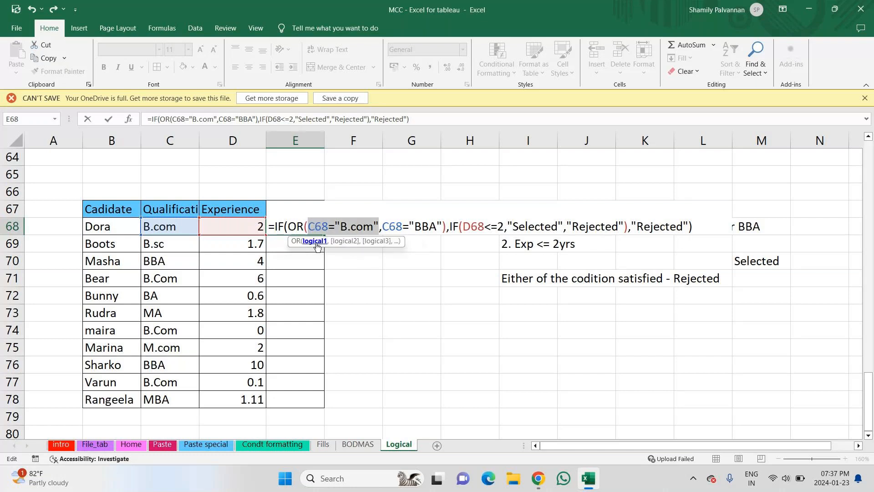
left_click(341, 243)
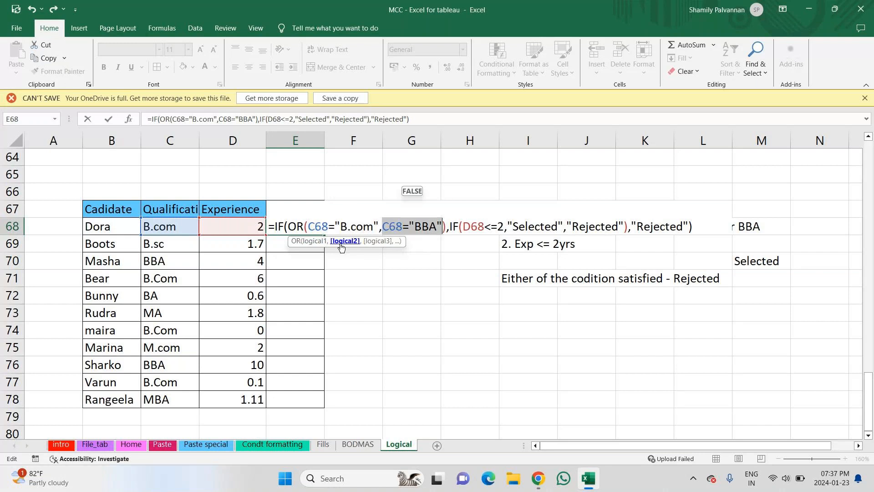
left_click(479, 228)
left_click(475, 241)
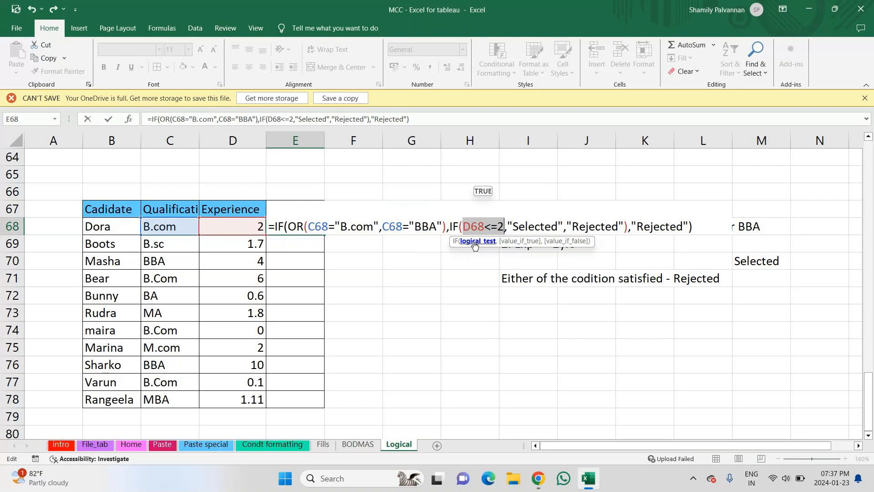
left_click(522, 243)
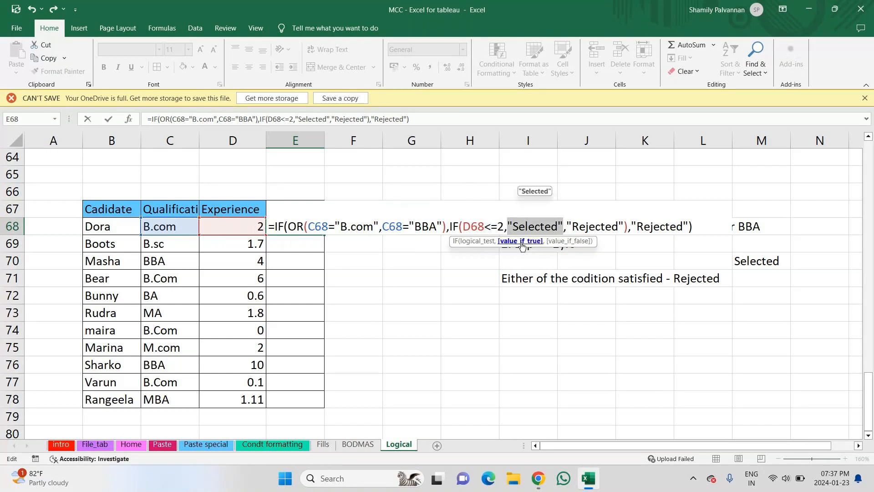
left_click(576, 241)
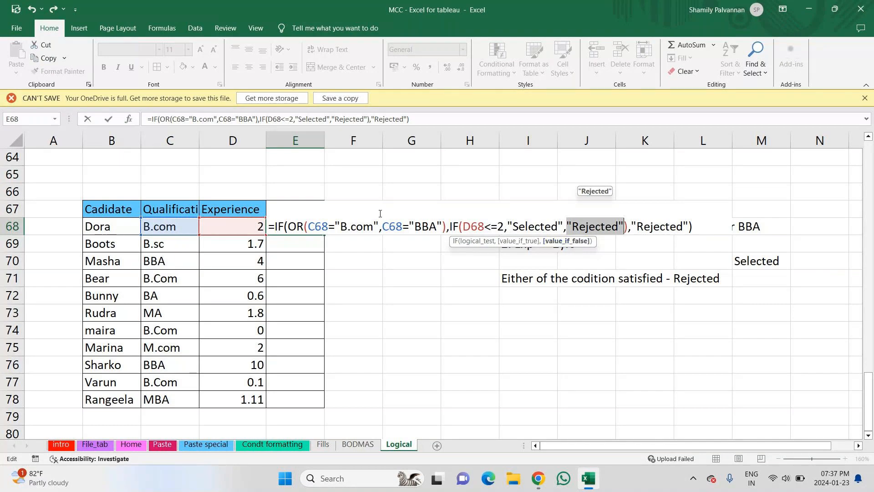
left_click(288, 227)
left_click(301, 243)
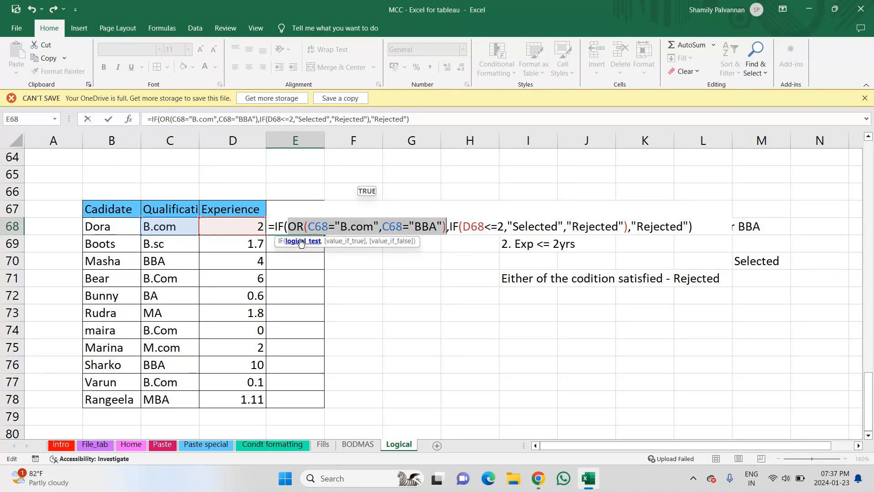
left_click(339, 242)
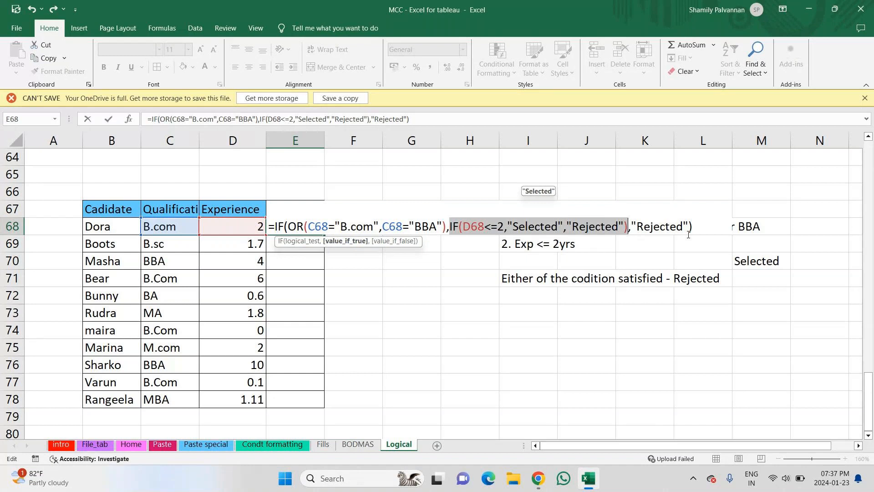
key("Return")
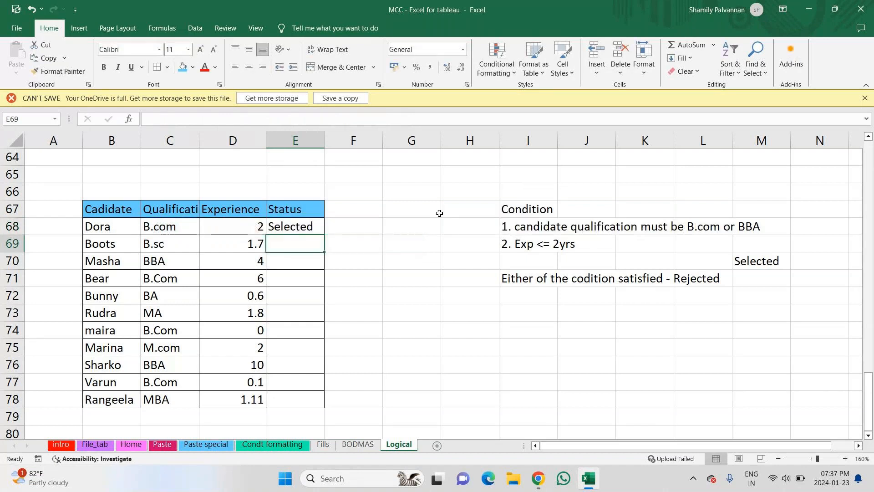
Highlight the qualification and experience cells of rows 68 and 70, and fill the E68 formula down to E78.
left_click(305, 225)
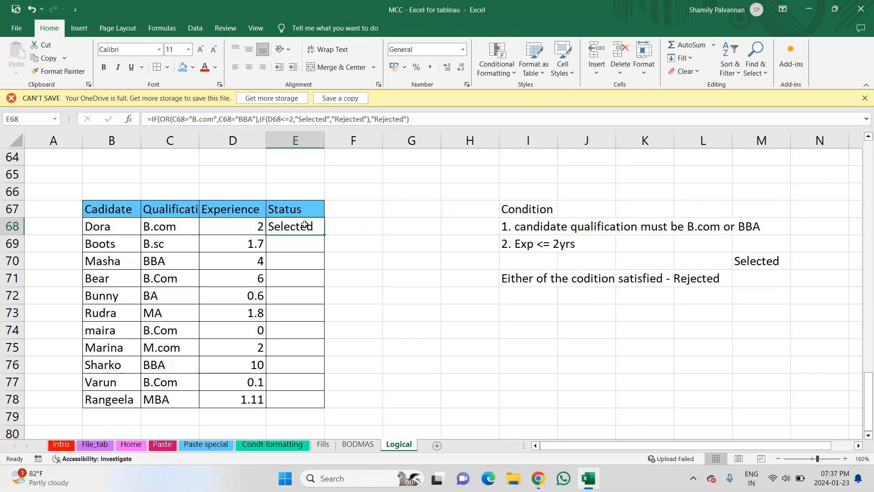
left_click(167, 225)
left_click_drag(167, 225, 233, 228)
left_click(156, 260)
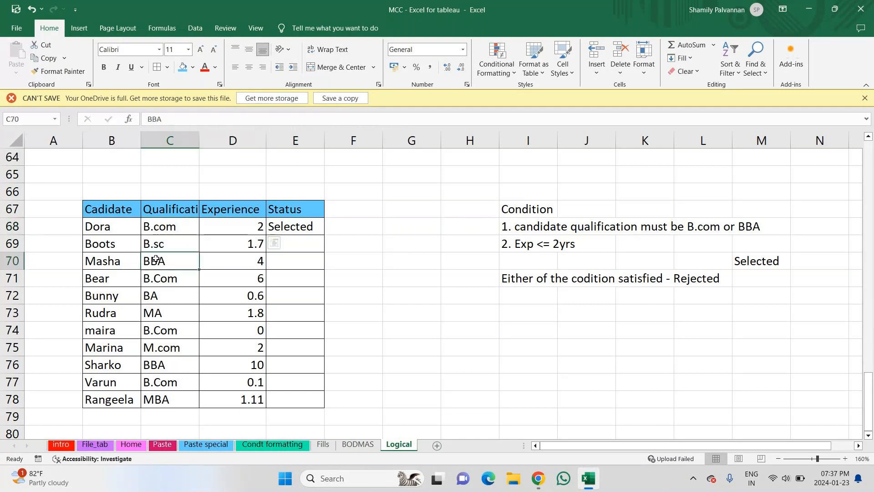
left_click_drag(156, 259, 226, 257)
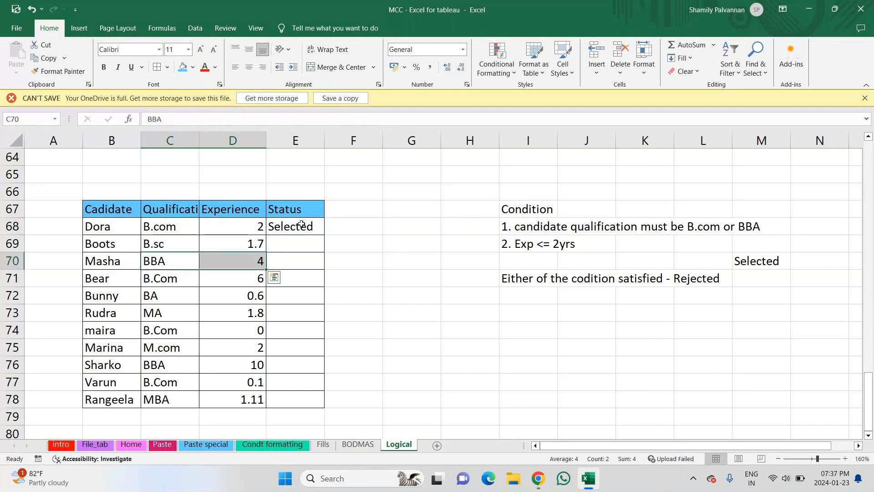
left_click(301, 224)
double_click(325, 235)
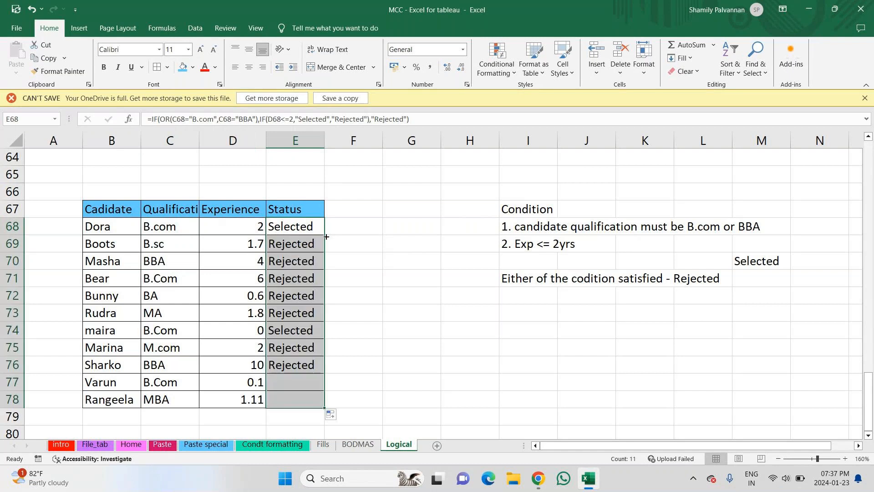
Highlight the qualification, experience and status of the candidates in rows 70 and 71.
left_click(155, 260)
left_click_drag(155, 260, 323, 263)
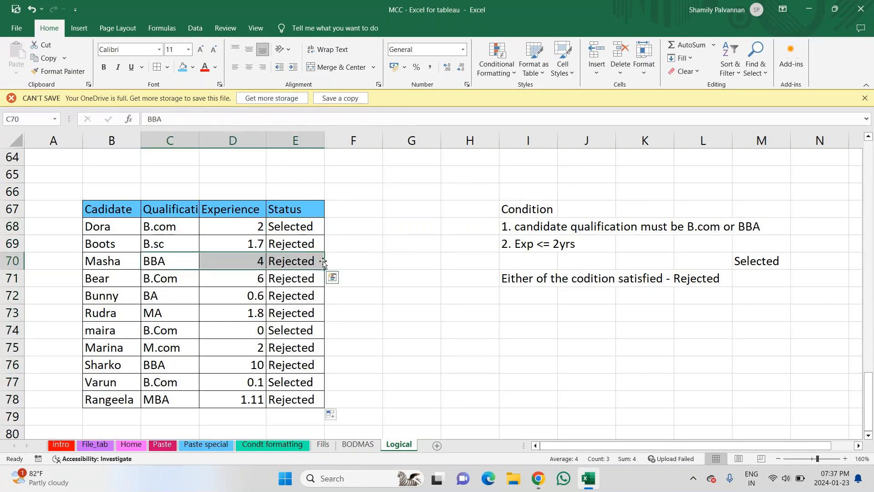
left_click(163, 276)
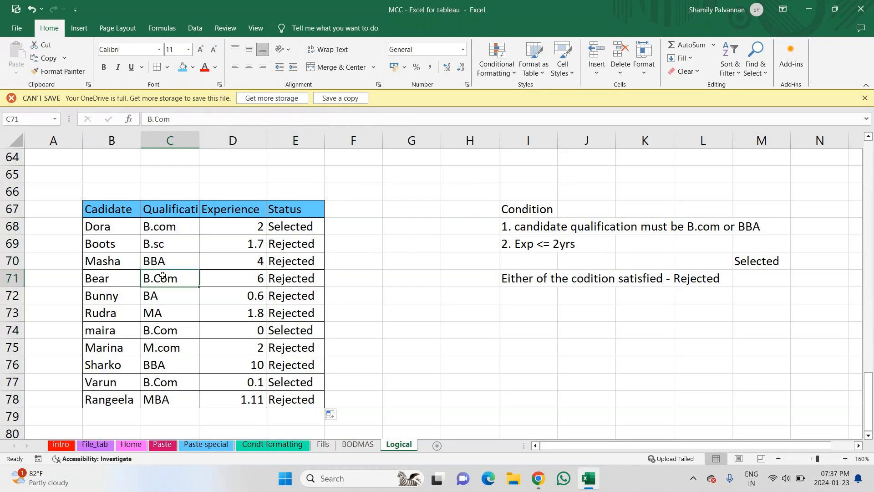
left_click_drag(162, 276, 273, 278)
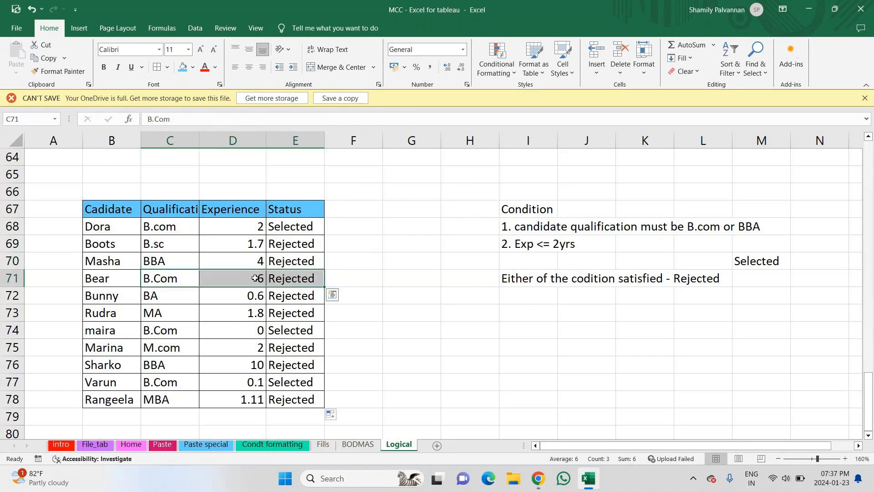
Set the experience of the candidate in row 71 to 1.
left_click(250, 280)
type("1")
key("Return")
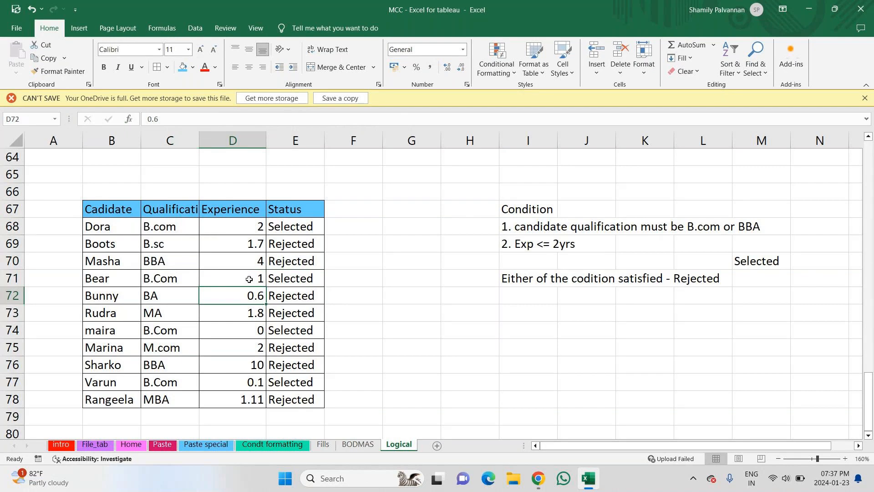
Highlight the qualification, experience and status of the candidates in rows 73 and 74.
left_click_drag(167, 312, 268, 313)
left_click_drag(169, 330, 312, 319)
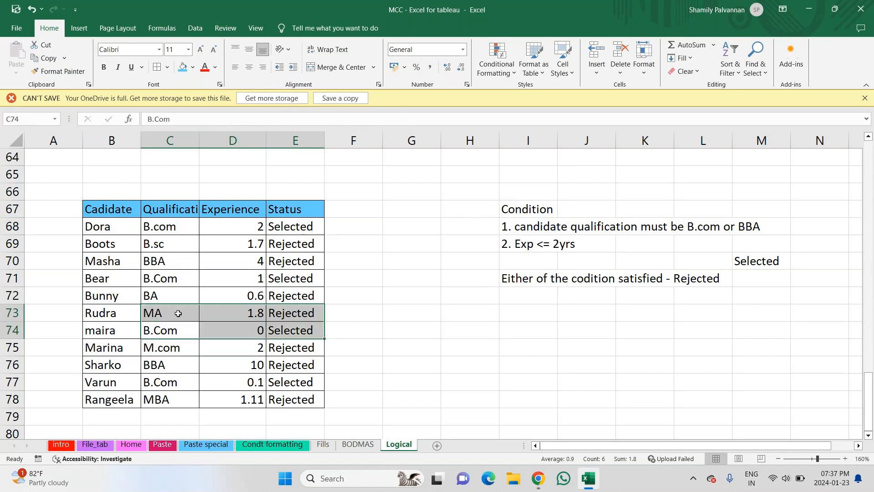
Highlight the qualification, experience and status of the candidate in row 69, and the same cells in row 70.
left_click(165, 251)
left_click_drag(166, 251, 299, 246)
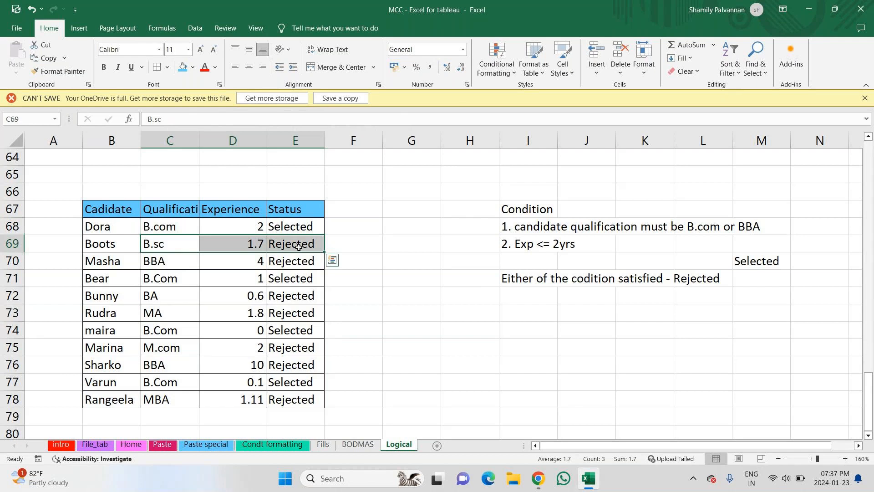
left_click(188, 264)
left_click_drag(189, 264, 302, 265)
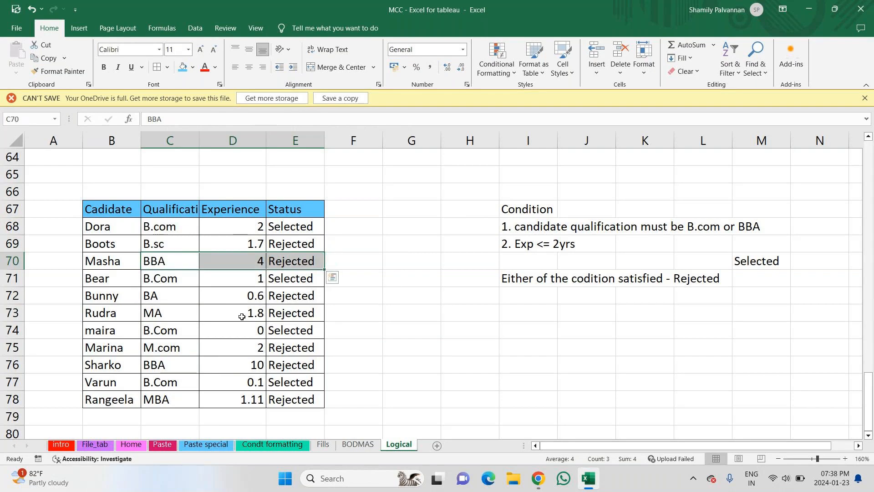
Highlight the qualification, experience and status of the candidate in row 72, and the qualification and experience in row 73.
left_click(292, 298)
left_click_drag(292, 298, 165, 294)
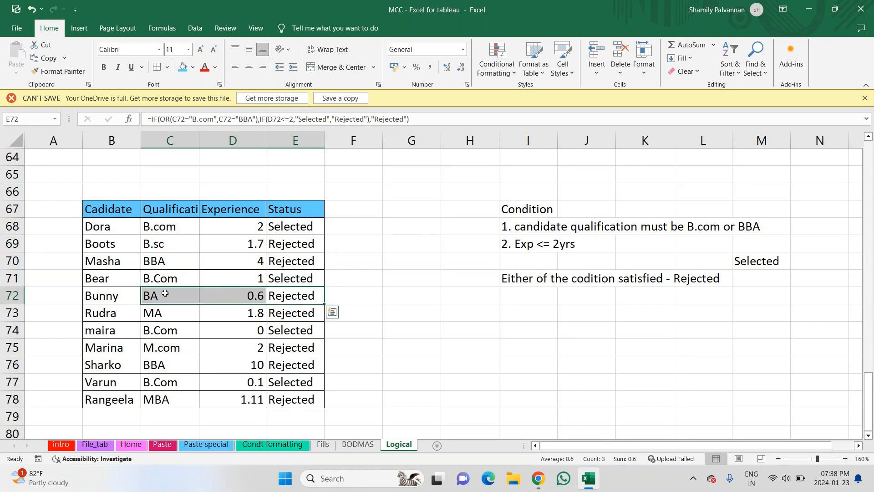
left_click(281, 295)
left_click_drag(198, 315, 241, 315)
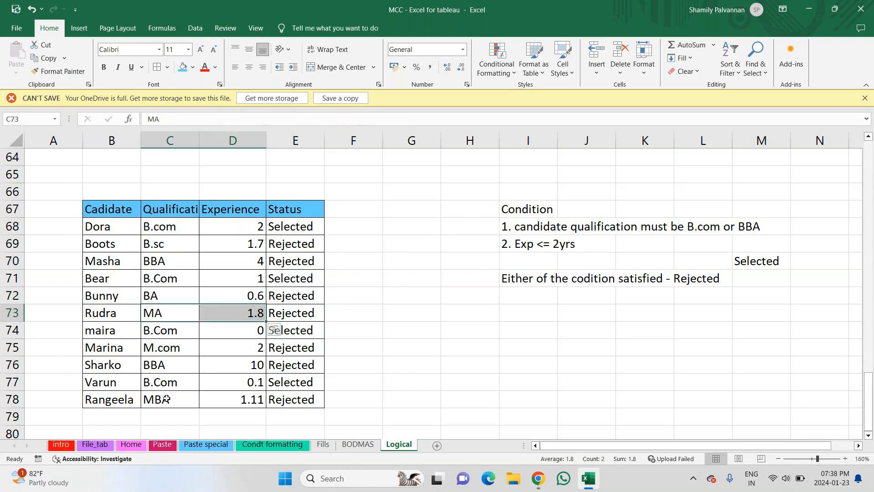
Set the experience of the candidate in row 75 to 5 and highlight that row's qualification, experience and status.
left_click(162, 347)
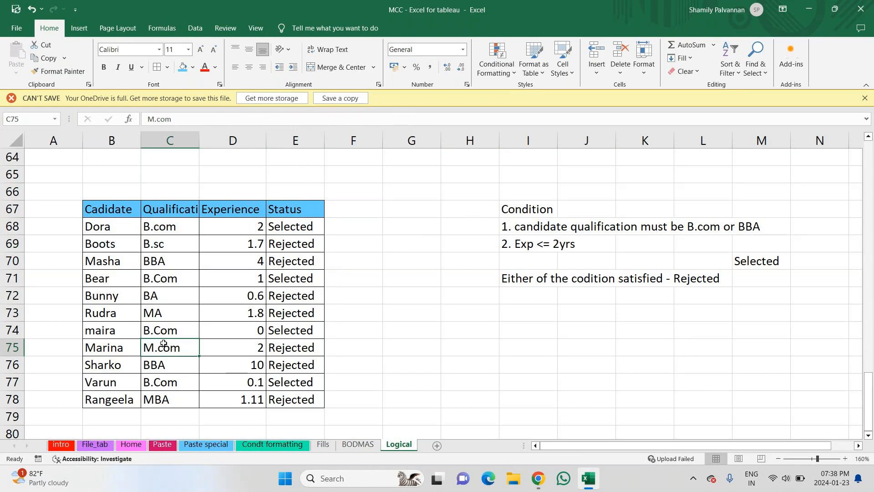
left_click(241, 348)
type("5")
key("Return")
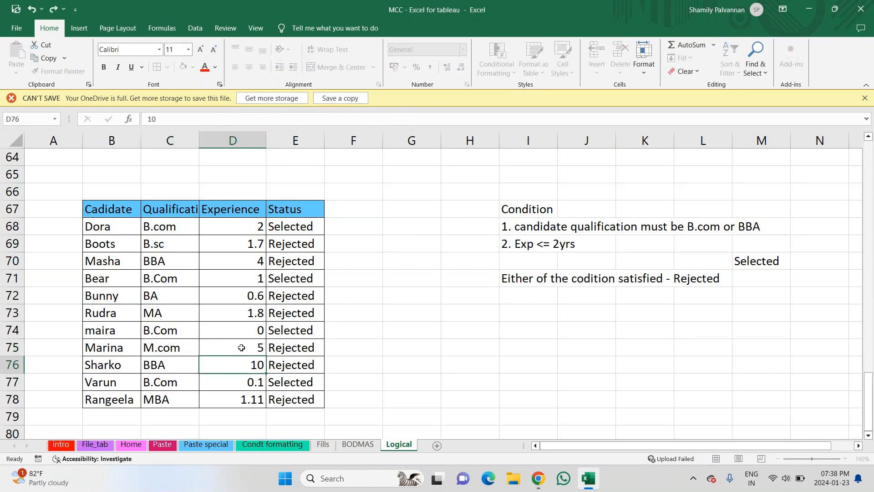
left_click(170, 347)
left_click_drag(171, 348, 299, 348)
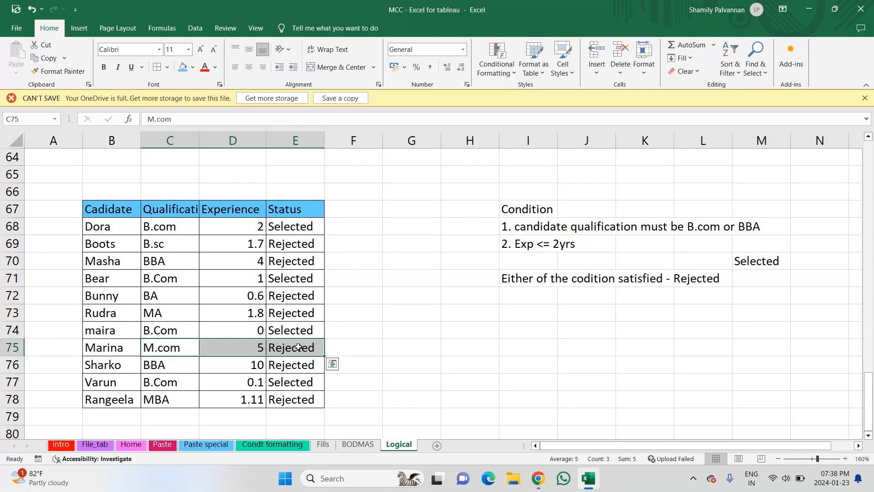
Examine the nested IF/OR formula in the Status cell E73 and close it without changes.
left_click(301, 316)
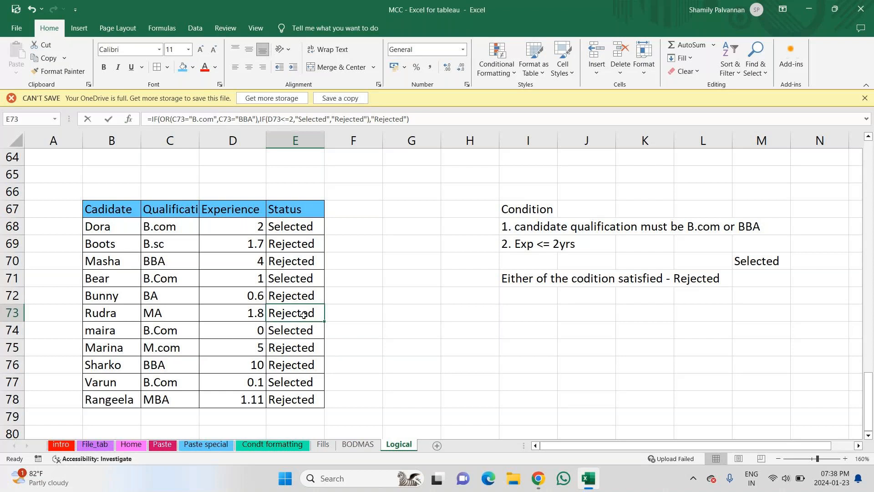
key("F2")
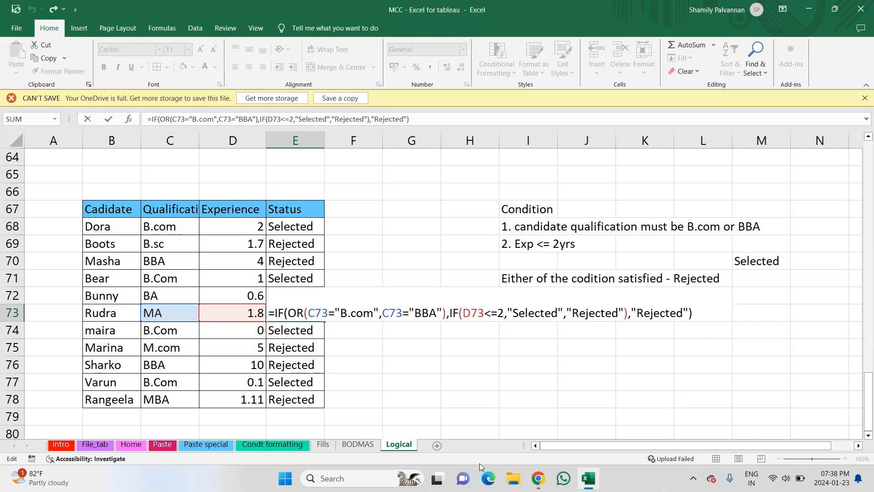
key("ctrl+Return")
key("Return")
key("Return")
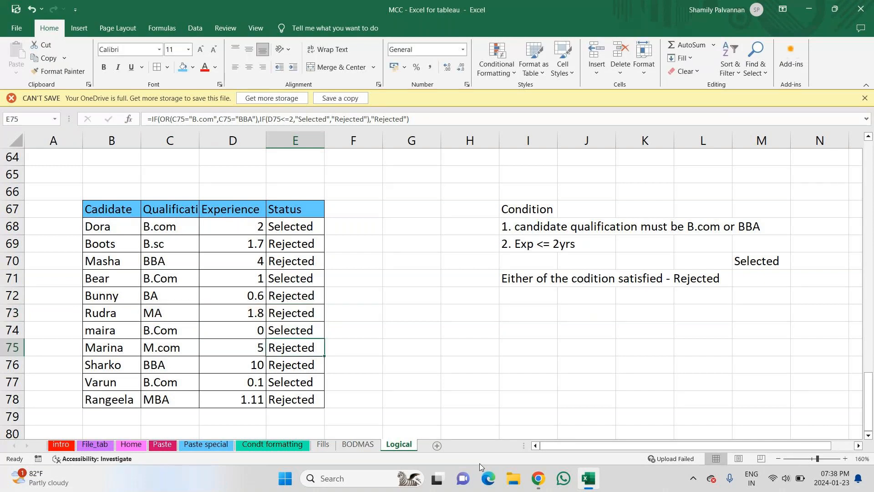
Look back through the earlier example tables on the Logical sheet, up to the IF, And, Or list and the age eligibility table.
key("Up")
key("Up")
key("Up")
key("Up")
key("Up")
key("Up")
key("Up")
key("Up")
key("Up")
key("Up")
key("Up")
key("Up")
key("Up")
key("Up")
key("Up")
key("Up")
key("Up")
key("Up")
key("Up")
key("Up")
key("Up")
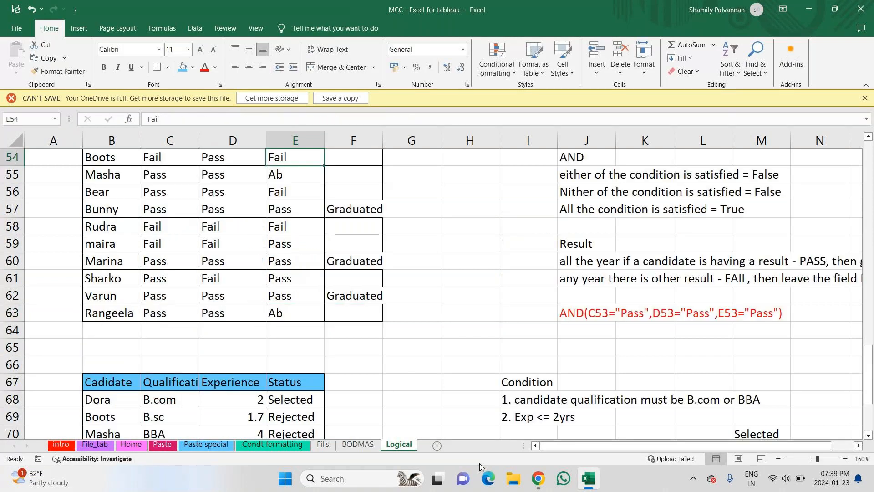
key("Up")
key("Up")
key("Up")
key("Up")
key("Up")
key("Up")
key("Up")
key("Up")
key("Up")
key("Up")
key("Up")
key("Up")
key("Up")
key("Up")
key("Up")
key("Up")
key("Up")
key("Up")
key("Up")
key("Up")
key("Up")
key("Up")
key("Up")
key("Up")
key("Up")
key("Up")
key("Up")
key("Up")
key("Up")
key("Up")
key("Up")
key("Up")
key("Up")
key("Up")
key("Up")
key("Up")
key("Up")
key("Up")
key("Up")
key("Up")
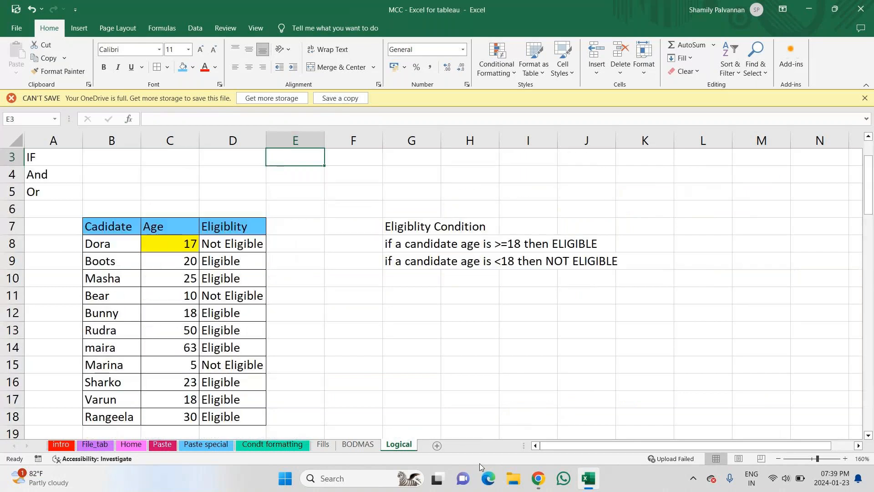
Review the eligibility, qualification, experience and yearly result examples in order, back down to the candidate Status table.
key("Down")
key("Down")
key("Down")
key("Down")
key("Down")
key("Down")
key("Down")
key("Down")
key("Down")
key("Down")
key("Down")
key("Down")
key("Down")
key("Down")
key("Down")
key("Down")
key("Down")
key("Down")
key("Down")
key("Down")
key("Down")
key("Down")
key("Down")
key("Down")
key("Down")
key("Down")
key("Down")
key("Down")
key("Down")
key("Down")
key("Down")
key("Down")
key("Down")
key("Down")
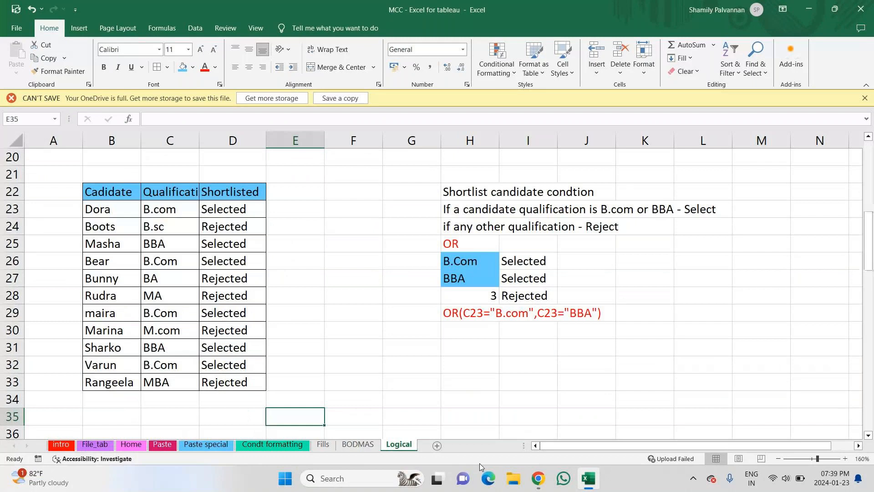
key("Down")
key("Down")
key("Down")
key("Down")
key("Down")
key("Down")
key("Down")
key("Down")
key("Down")
key("Down")
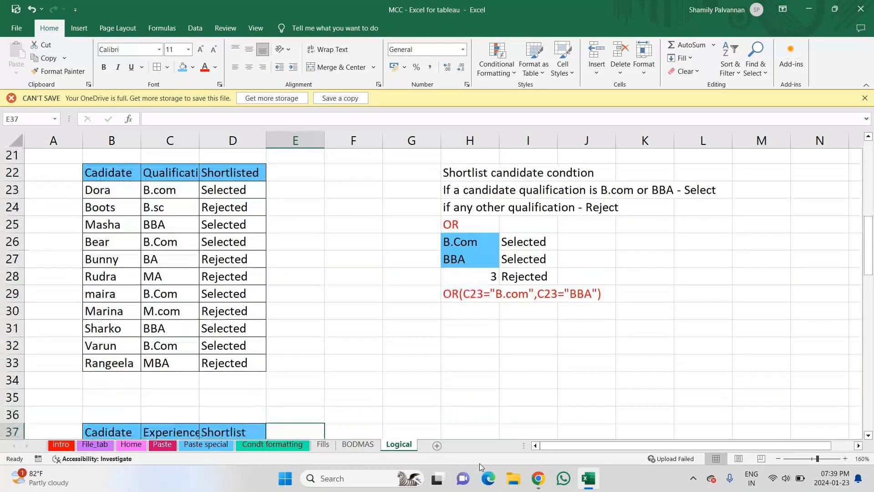
key("Down")
key("Down")
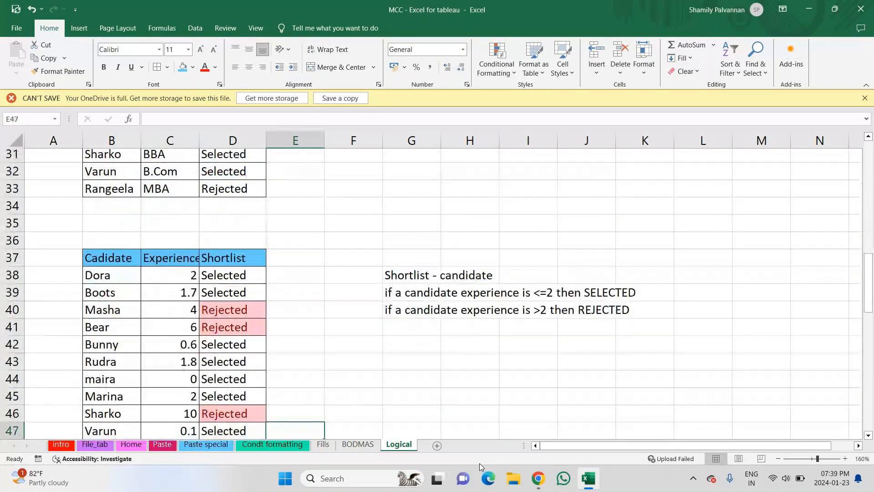
key("Down")
key("Down")
key("Down")
key("Down")
key("Down")
key("Down")
key("Down")
key("Down")
key("Down")
key("Down")
key("Down")
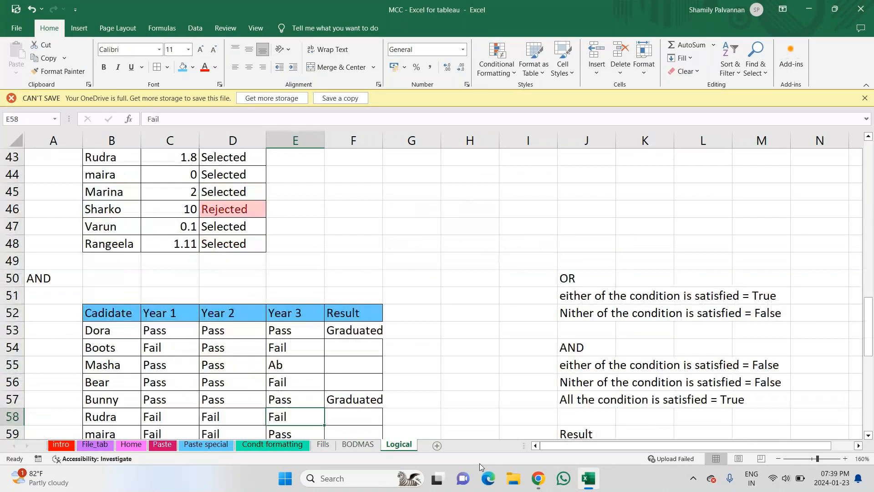
key("Down")
key("Down")
key("Down")
key("Down")
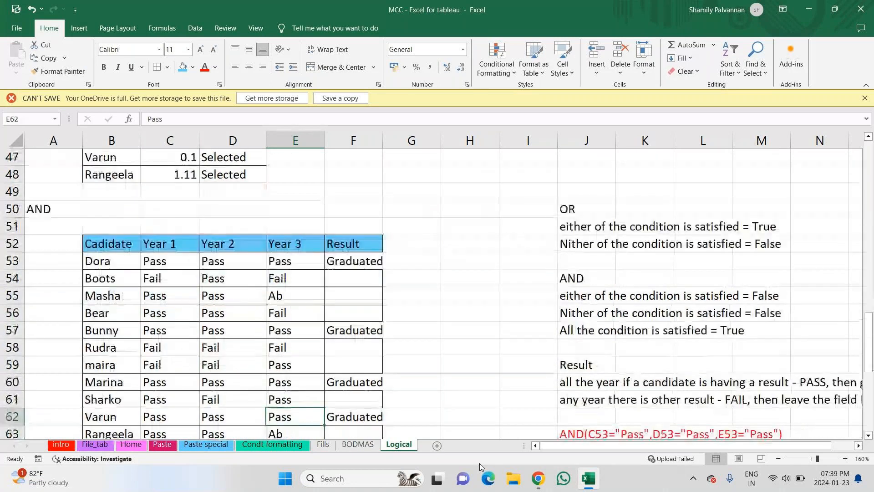
key("Down")
key("Down")
key("Down")
key("Down")
key("Down")
key("Down")
key("Down")
key("Down")
key("Down")
key("Down")
key("Down")
key("Down")
key("Down")
key("Down")
key("Down")
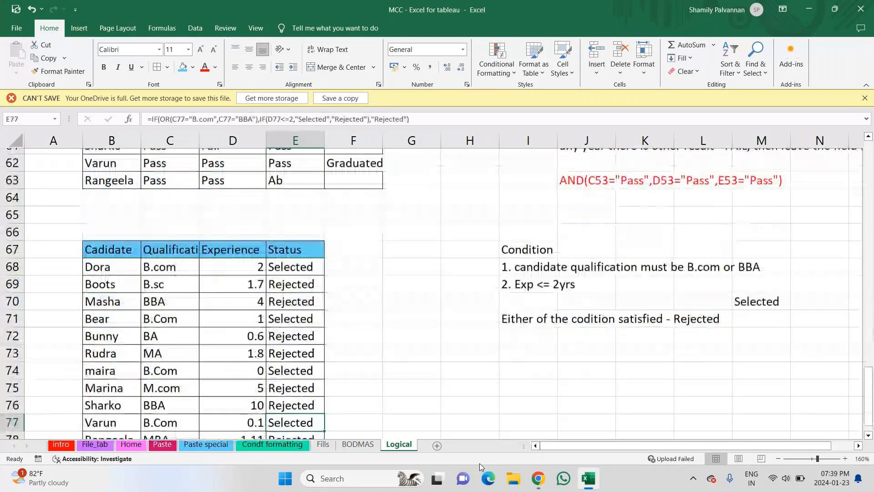
key("Down")
key("Down")
key("Down")
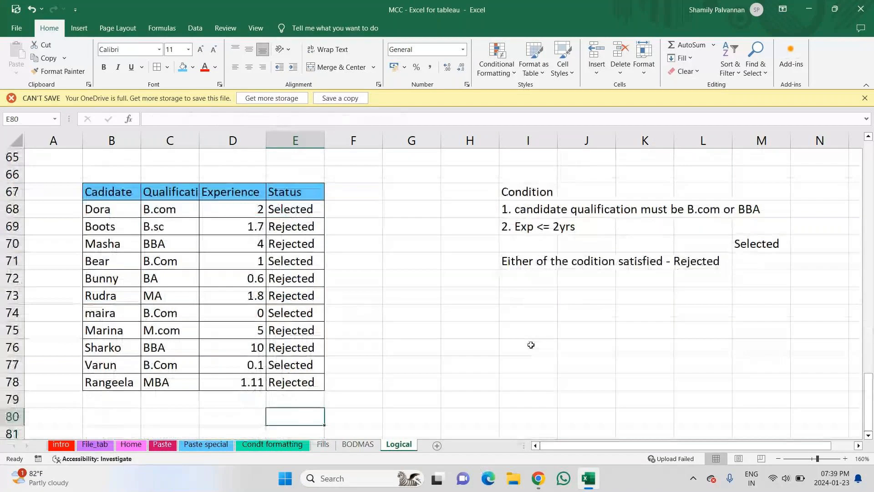
Examine the nested IF/OR formula in the Status cell E68 and close it without changes.
double_click(290, 209)
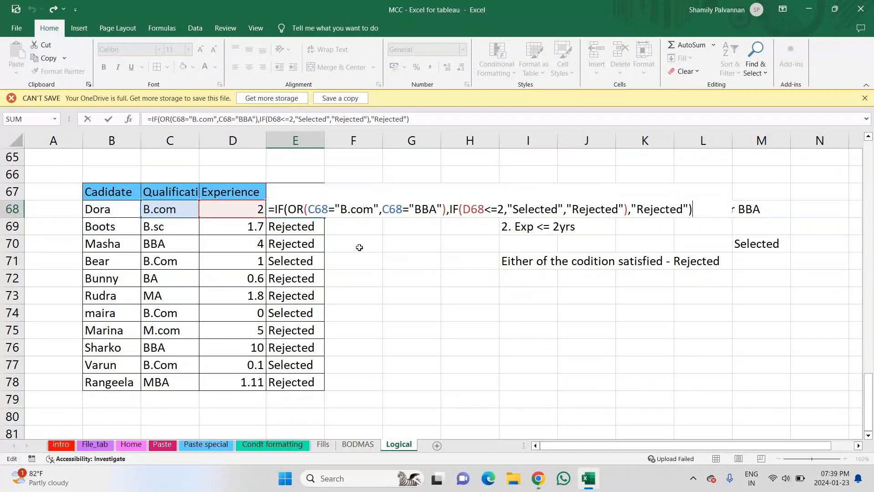
key("Return")
key("Right")
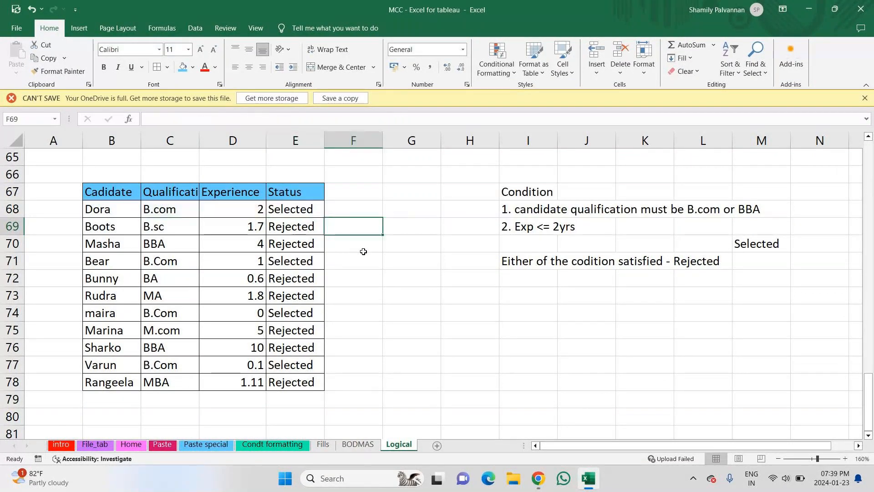
Enter the text IF(AND)) in cell I73, below the condition notes.
key("ctrl+Right")
key("Down")
key("Down")
key("Down")
key("Down")
type("IF")
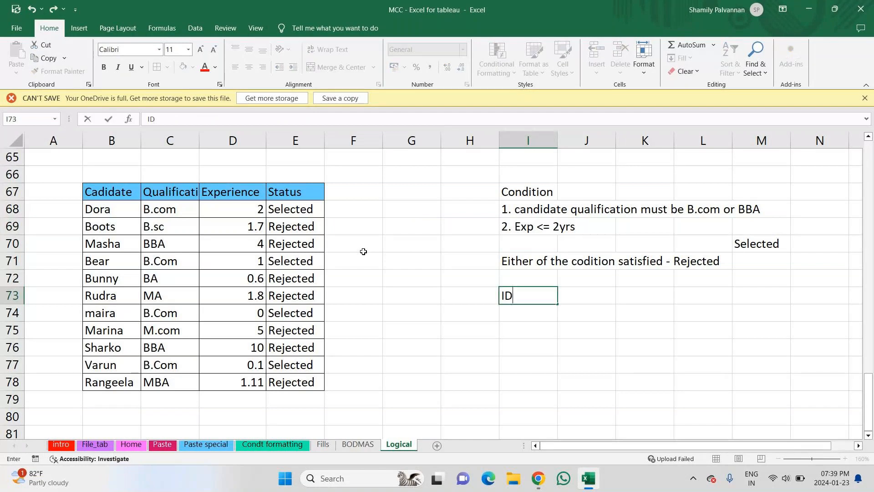
type("(AND)")
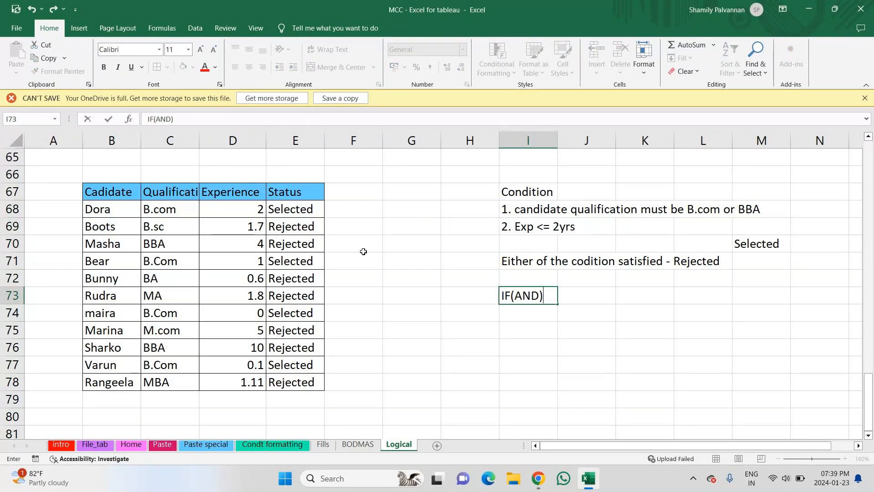
type(")")
key("Return")
Add the text SUM(IF)) in cell I74 as the second function combination.
type("F")
key("BackSpace")
type("SUM(IF))")
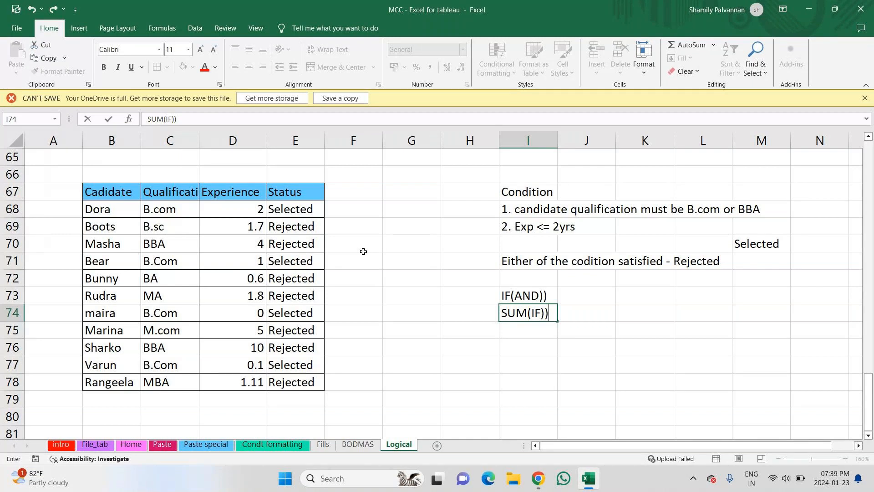
key("Return")
Add the text IF(OR)) in cell I75 as the third function combination.
type("IF(AND))")
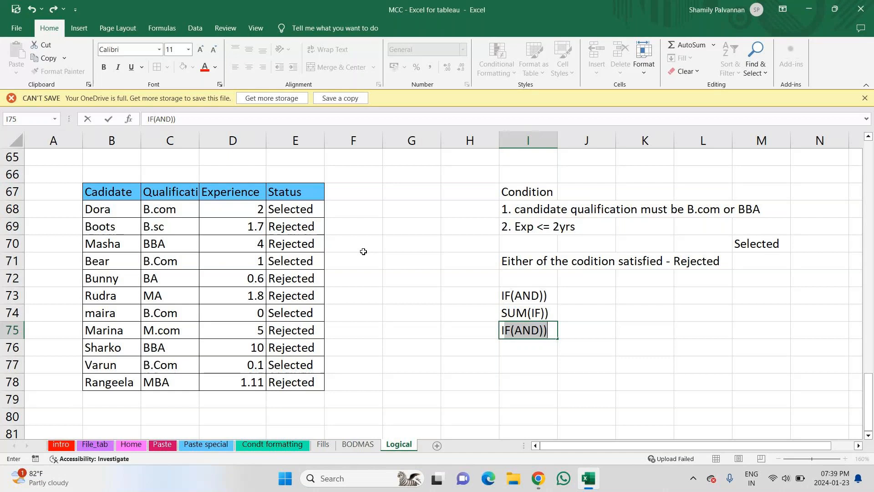
key("F2")
key("Left")
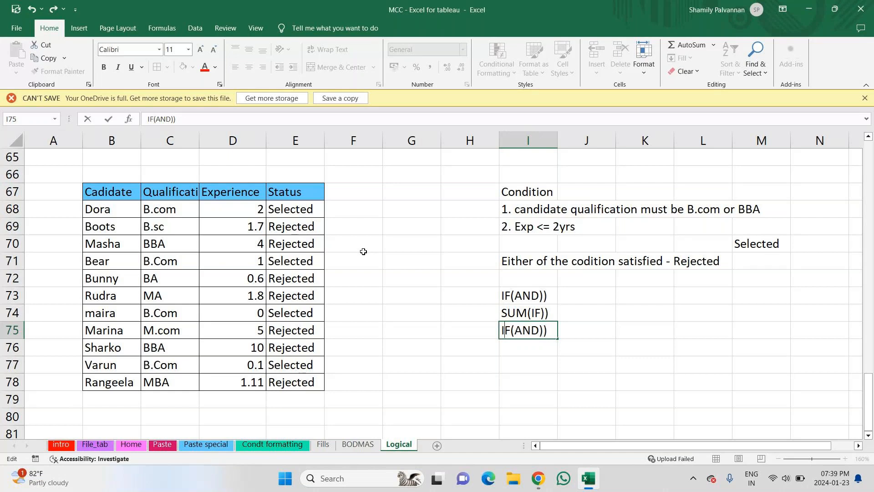
key("Right")
key("Right")
key("Right")
key("Right")
key("BackSpace")
key("BackSpace")
key("Delete")
type("OR")
key("Return")
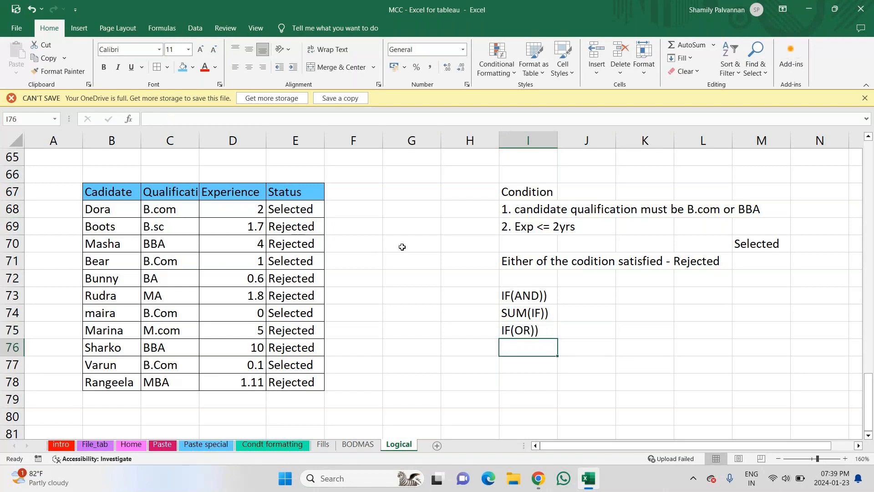
Colour the text of the three function combinations in I73:I75 red.
left_click_drag(519, 306, 517, 348)
left_click_drag(520, 296, 521, 331)
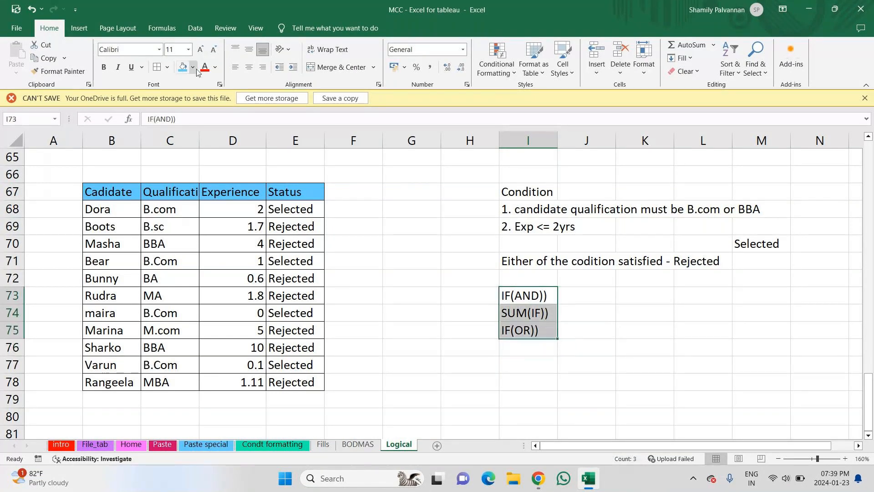
left_click(205, 69)
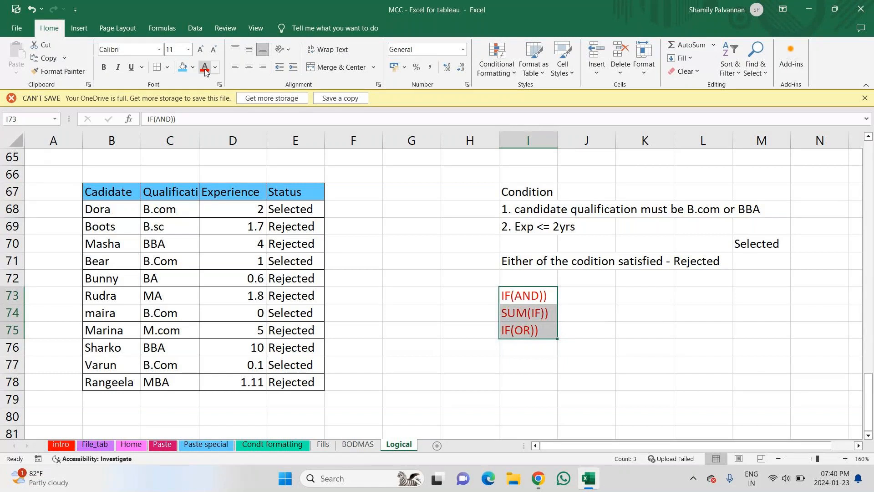
Label cell K74 "Nested Functions" and give the cell a blue fill.
left_click(633, 315)
double_click(633, 314)
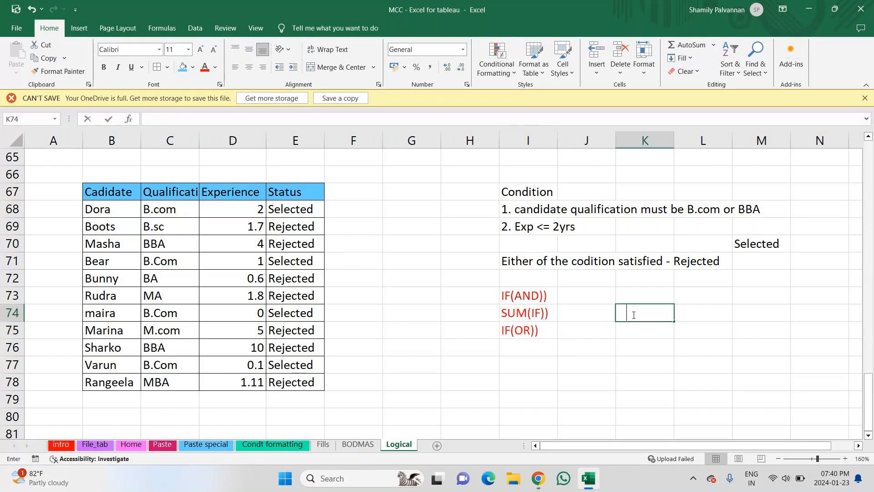
type("Next")
key("BackSpace")
type("st")
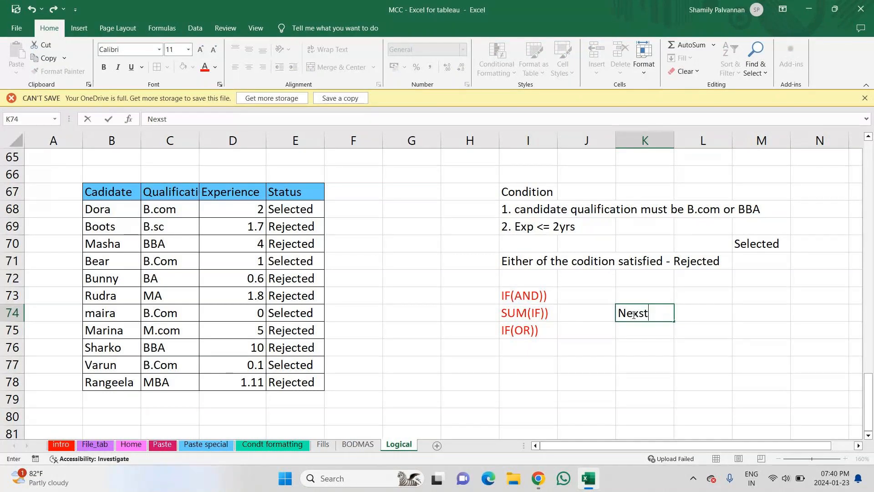
key("BackSpace")
key("BackSpace")
key("BackSpace")
type("sted Funct")
left_click(633, 315)
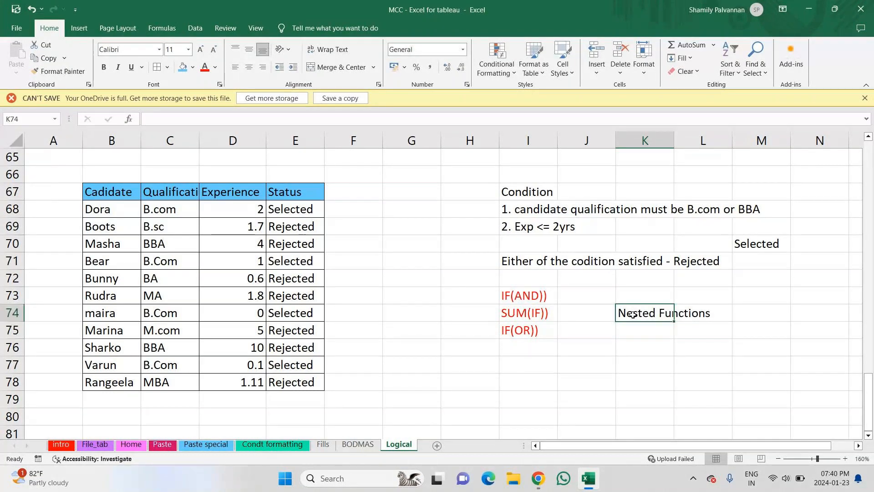
left_click(183, 68)
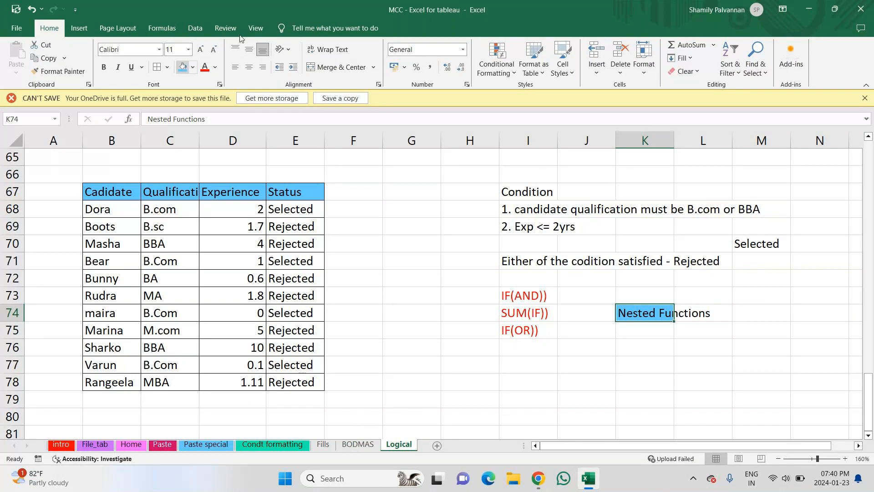
Switch to the GoTo meeting, read the participants' replies in the chat, and dismiss the message notification.
left_click(809, 9)
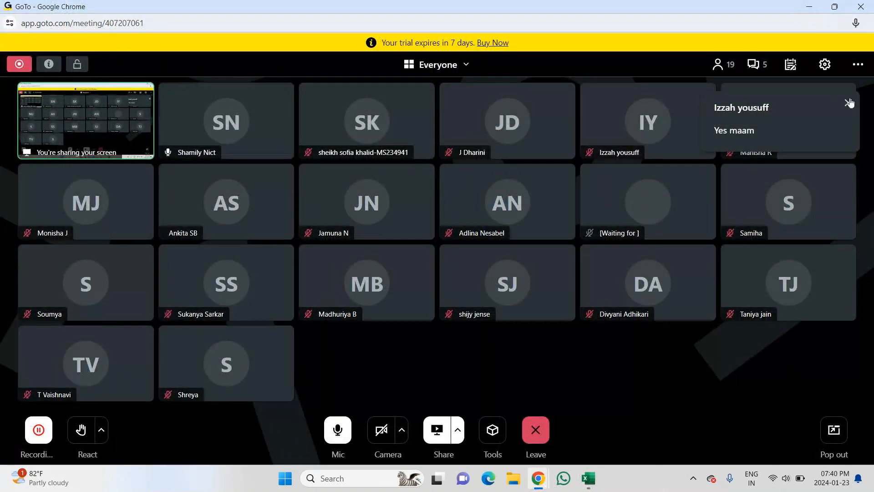
left_click(755, 63)
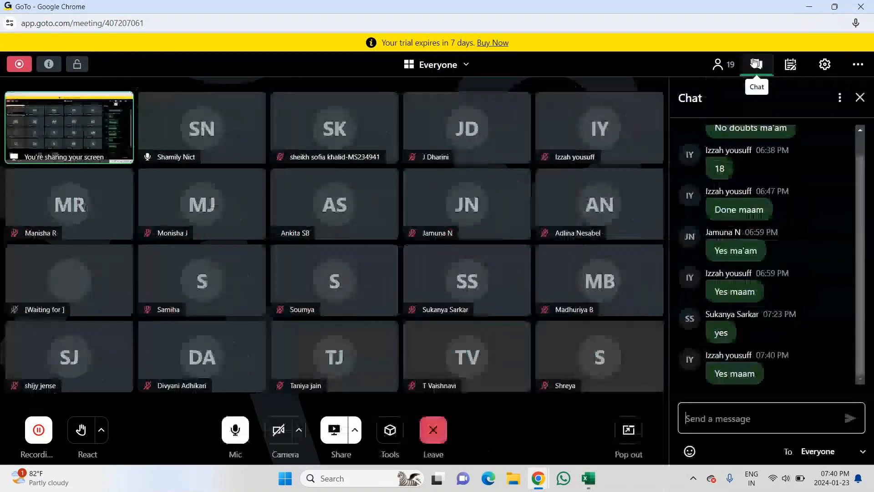
left_click(860, 97)
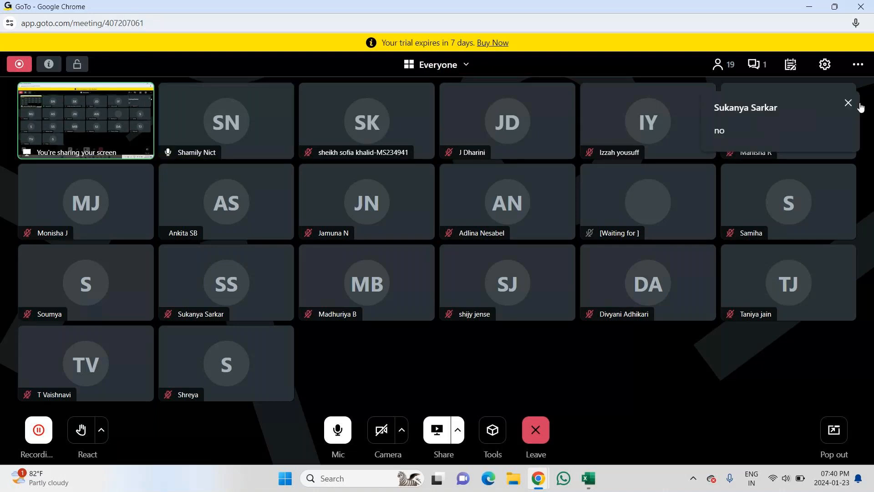
left_click(847, 104)
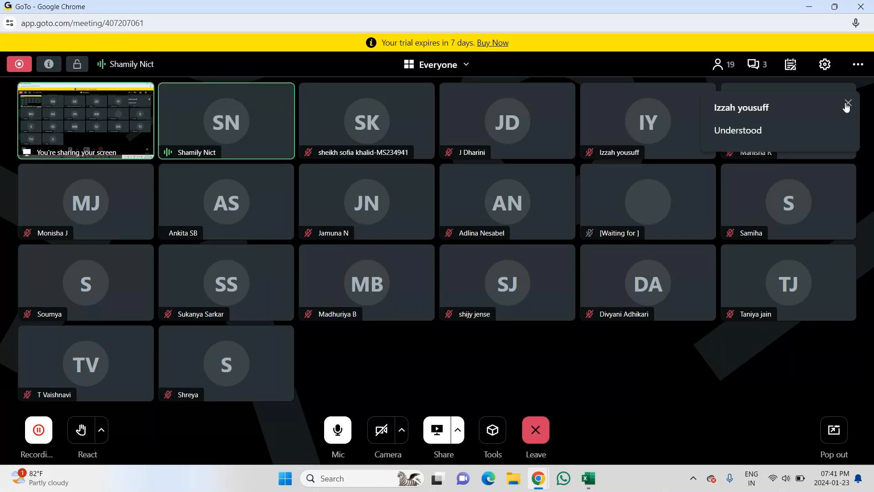
Switch back to Excel, add a new worksheet after Logical, and enter the heading "TEXT Function" in cell A1.
left_click(589, 478)
left_click(437, 446)
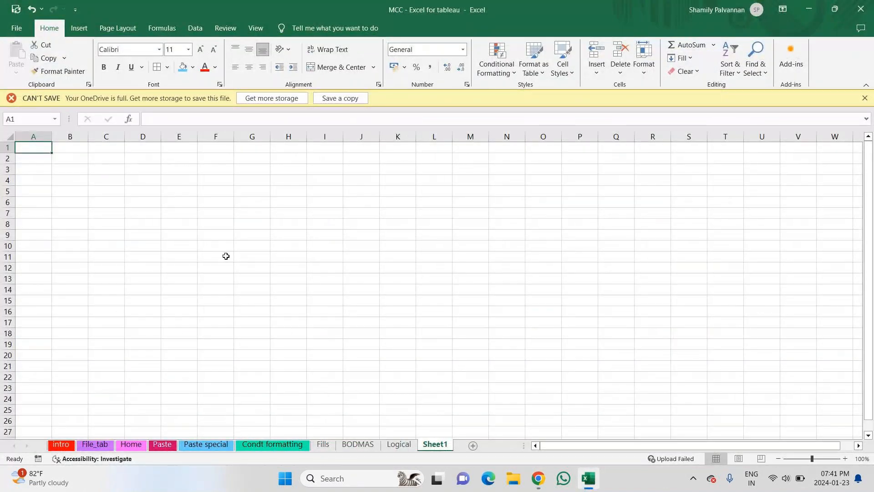
left_click(846, 459)
left_click(846, 458)
left_click(845, 459)
left_click(845, 459)
left_click(845, 459)
left_click(845, 458)
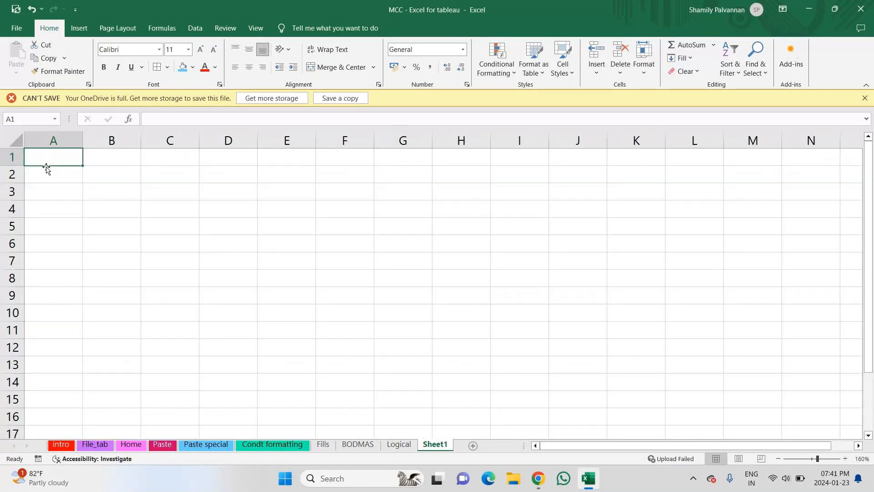
type("TEXT F unction")
key("Return")
key("Return")
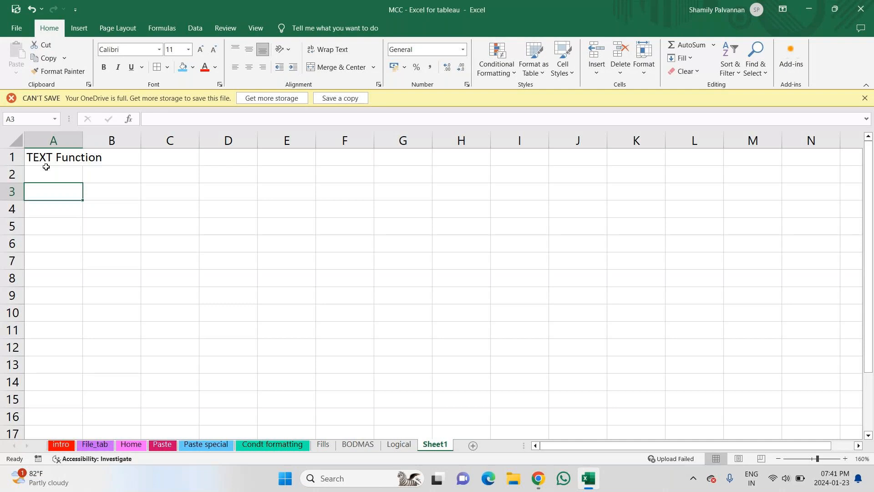
Enter the mixed-case sample text "knowledge iS weAltH" in cell A3.
type("Kno")
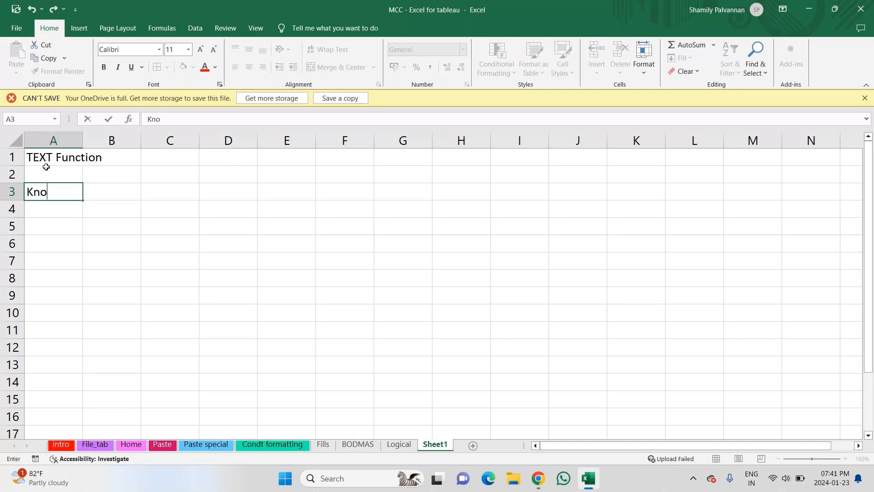
type("WleG")
key("BackSpace")
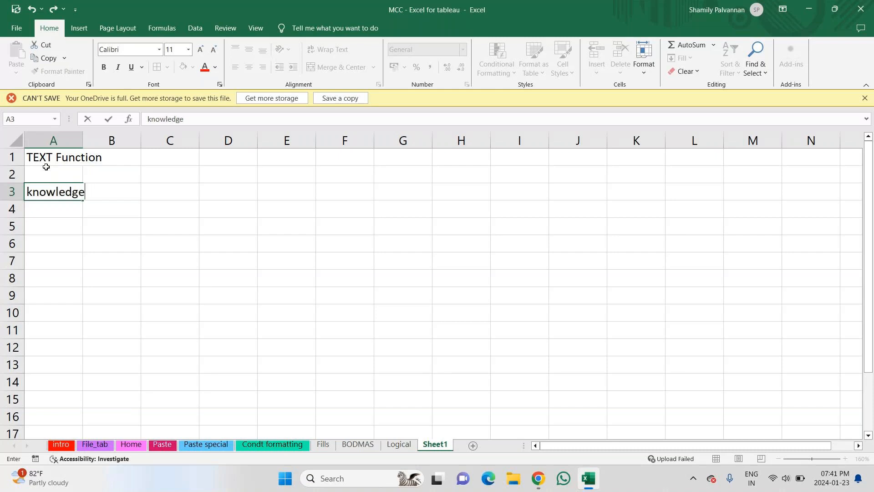
type("id")
key("BackSpace")
key("BackSpace")
type("S weAltH")
key("Return")
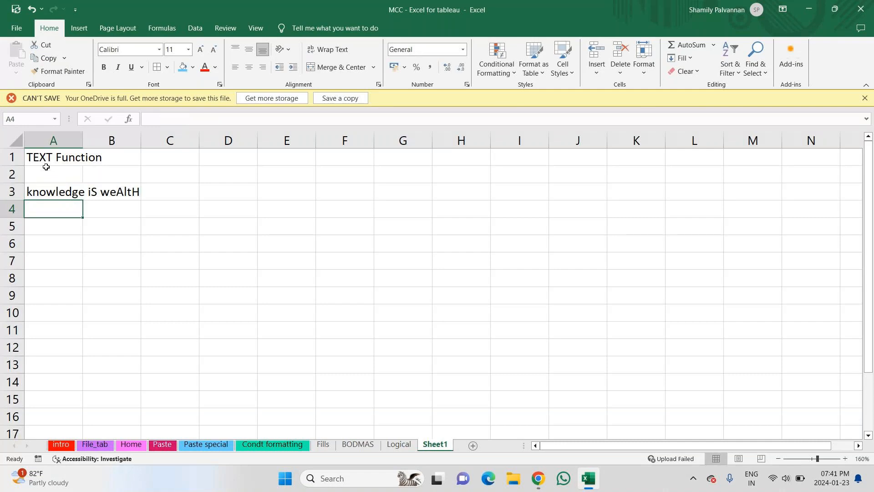
Capitalise the w and d of the first word in A3 so the text reads "knoWleDge iS weAltH".
double_click(56, 192)
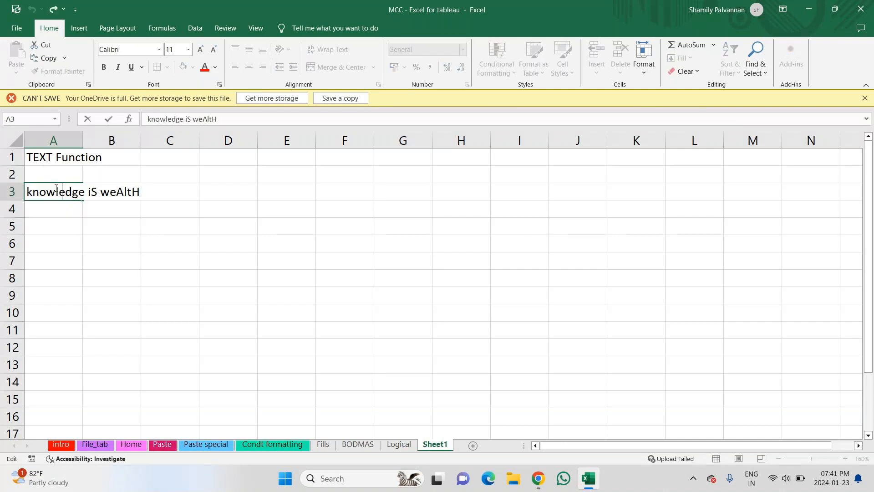
key("BackSpace")
type("W")
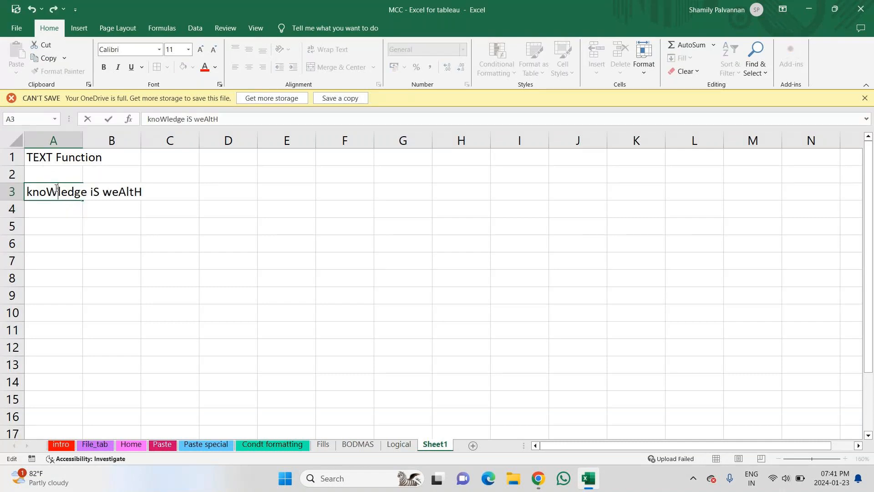
left_click(74, 192)
key("BackSpace")
type("D")
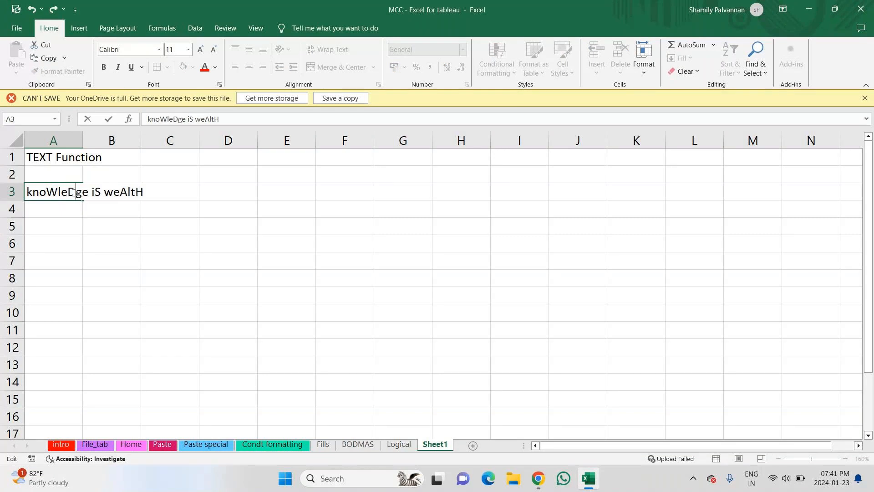
key("Return")
Widen column A to fit the sample text and fill cell A3 with blue.
left_click(46, 191)
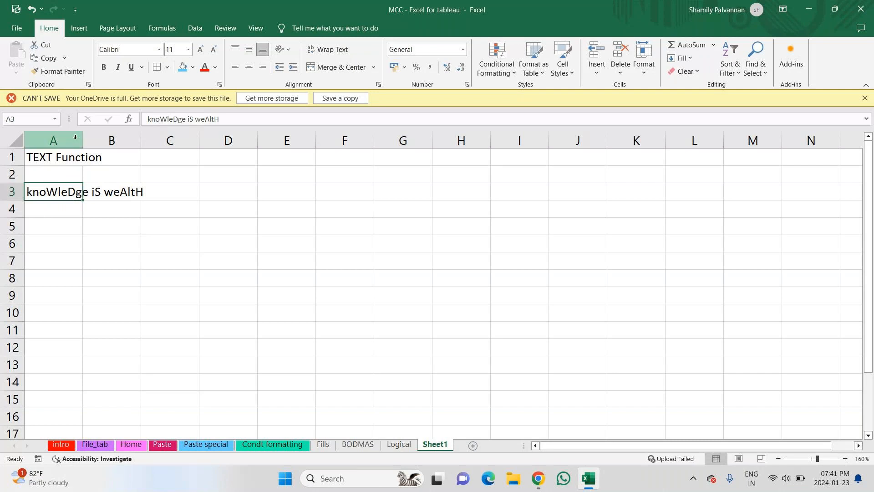
left_click_drag(83, 139, 172, 148)
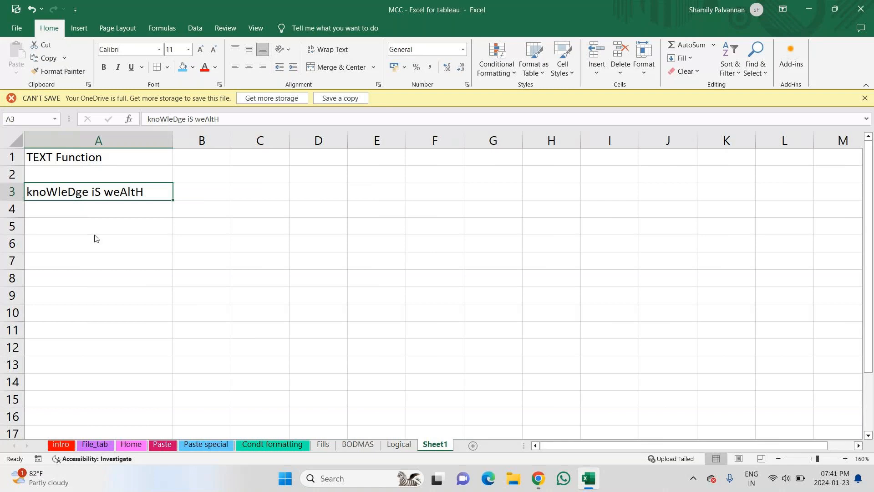
left_click(186, 68)
Enter the label "Upper case (capital)" in cell A5.
left_click(117, 224)
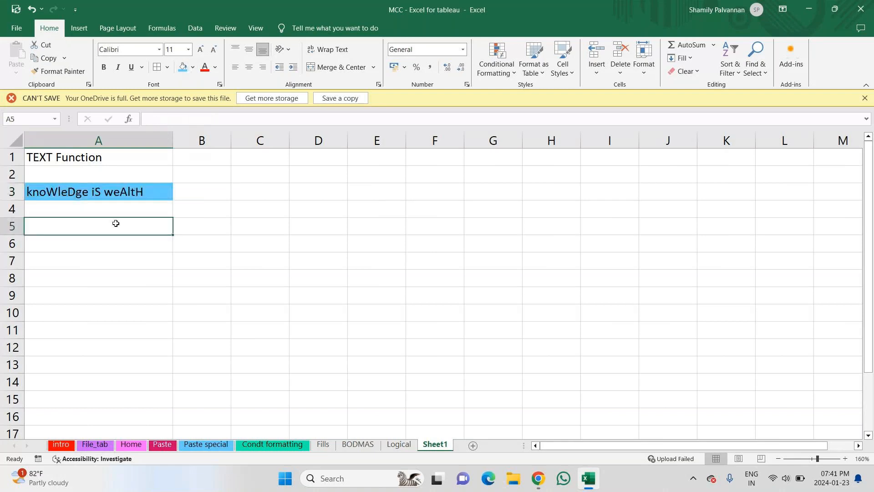
double_click(117, 223)
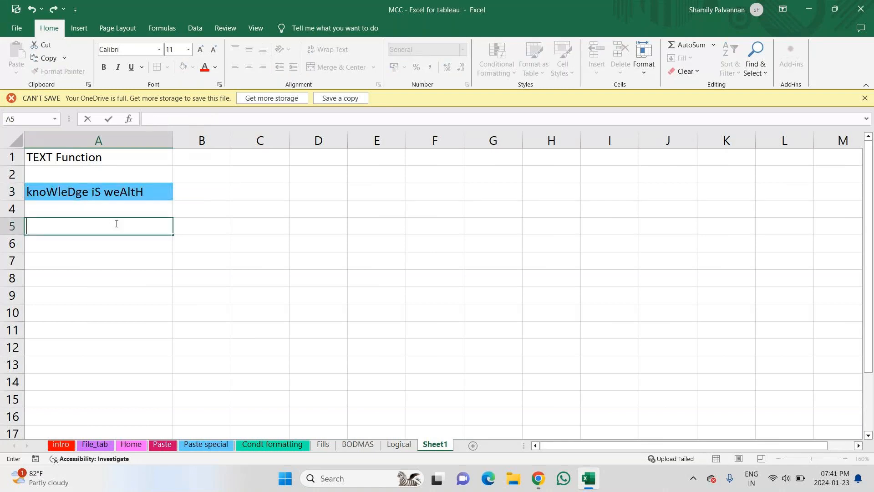
type("UPPer")
key("Return")
left_click(116, 223)
type("UPPer")
key("BackSpace")
key("BackSpace")
key("BackSpace")
key("BackSpace")
key("BackSpace")
type("pp")
key("BackSpace")
type("er case (ca")
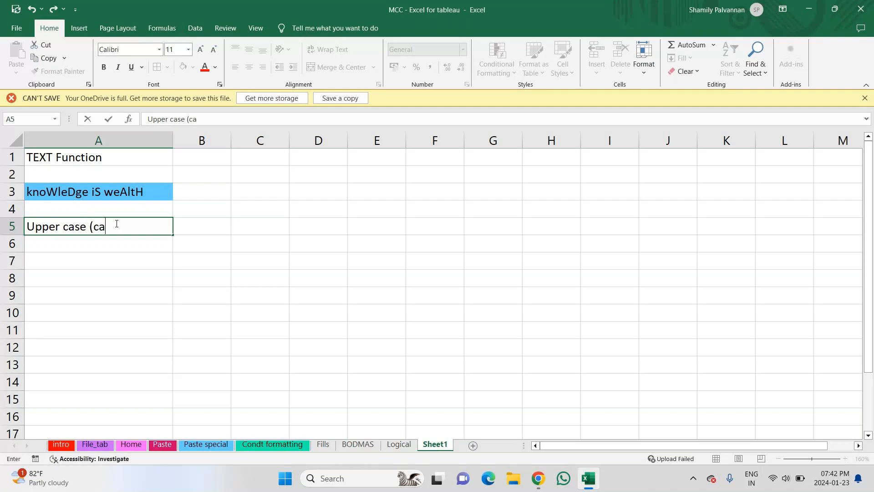
type("pital)")
key("Return")
Enter the label "Lower Case (Small letters)" in cell A6.
type("Lower C")
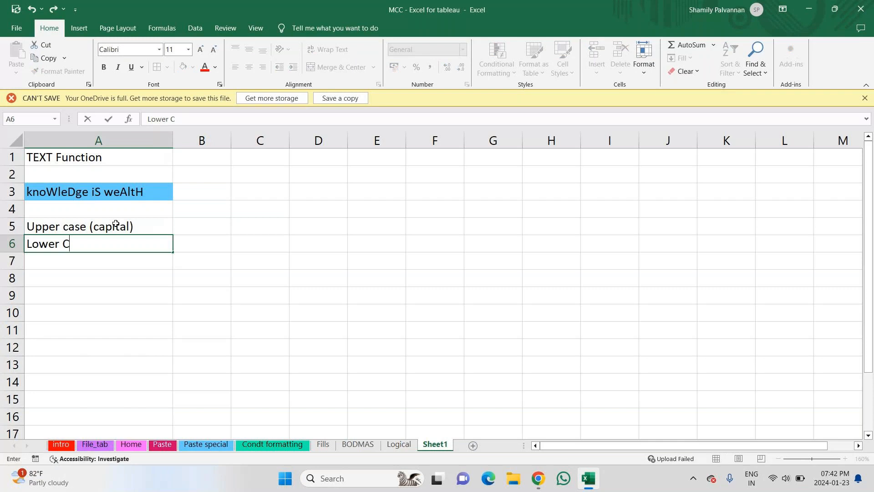
type("ase (Sma")
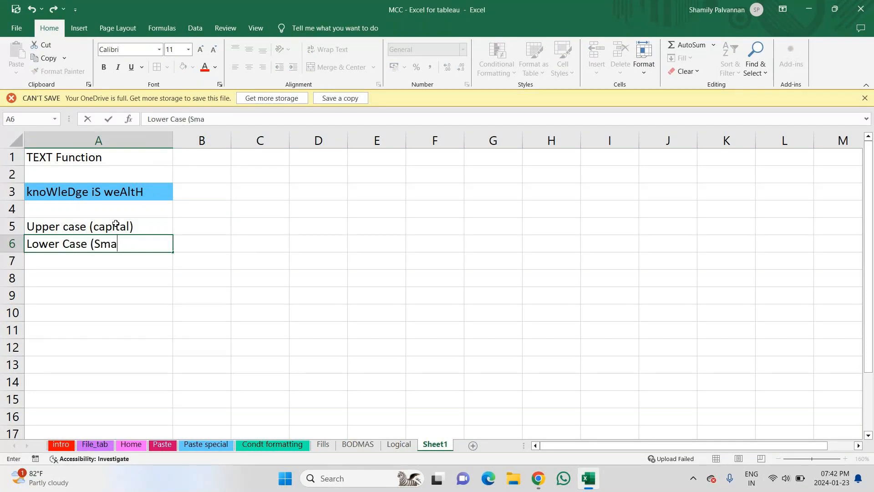
type("ll letterS")
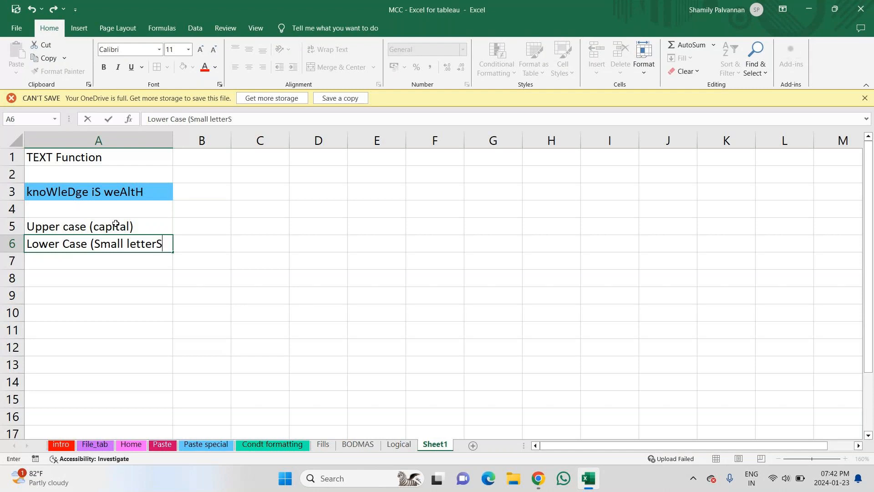
key("BackSpace")
type("s)")
key("Return")
Enter the label "Poper case (every word's first letter in Upper case and rest in Lower case" in cell A7.
type("Pre")
key("Delete")
key("Delete")
type("o")
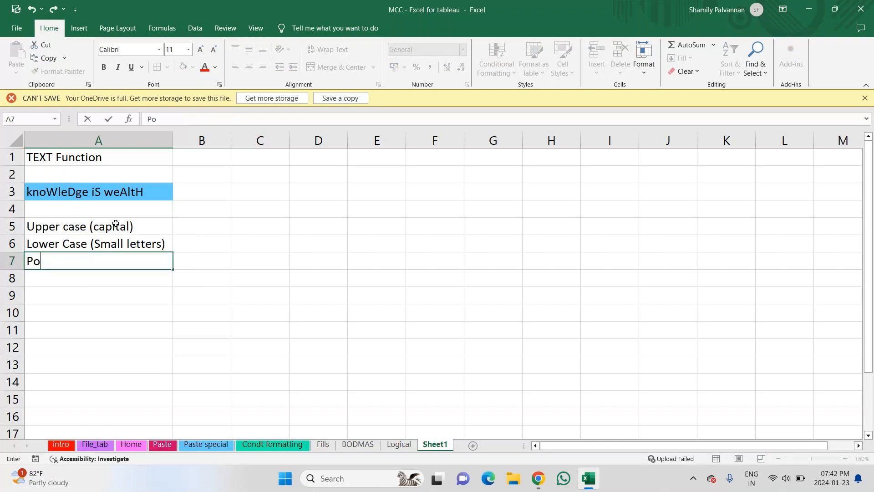
type("per case (ever")
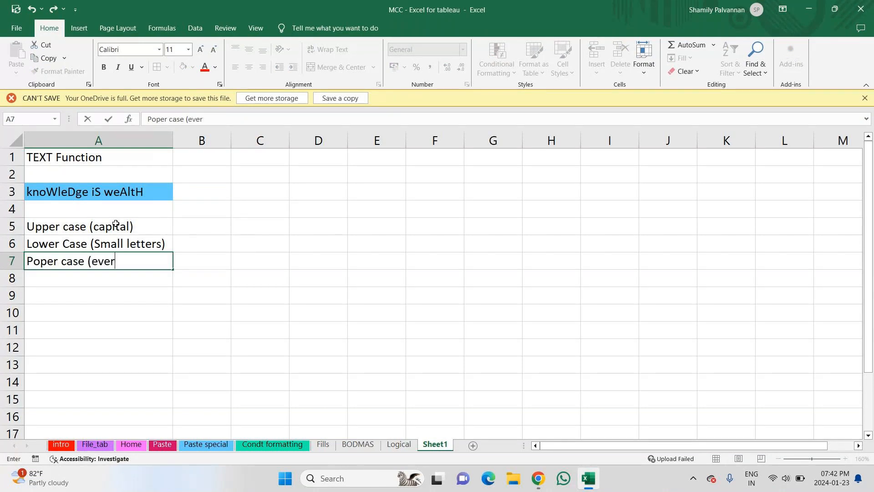
type("y word's fir")
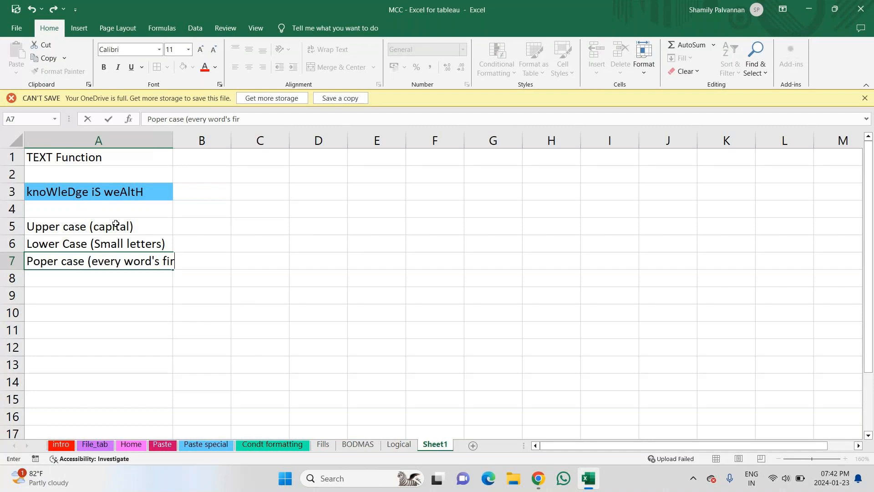
type("st led")
key("BackSpace")
type("tter in ")
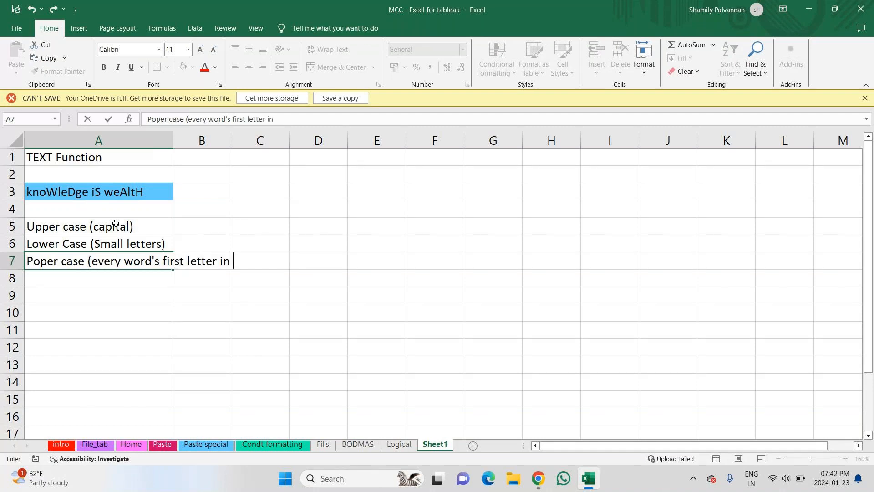
type("Upper case and r")
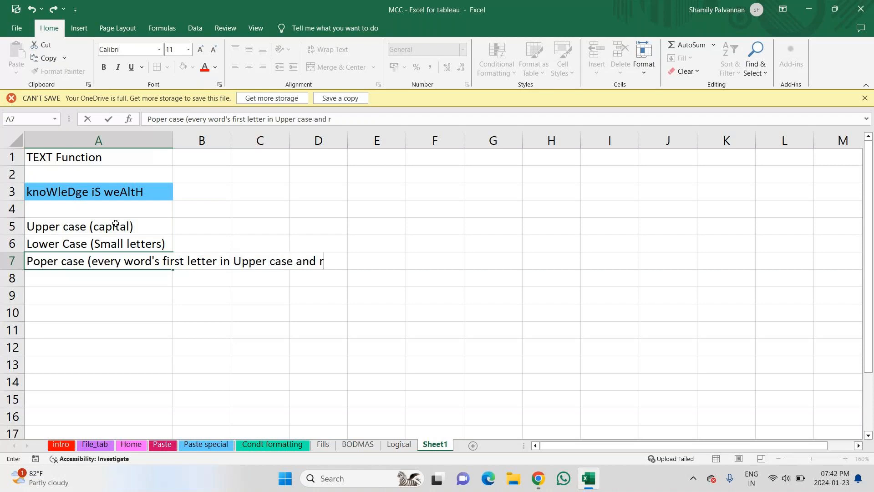
type("est in L")
type("ower ")
type("case")
key("ctrl+Return")
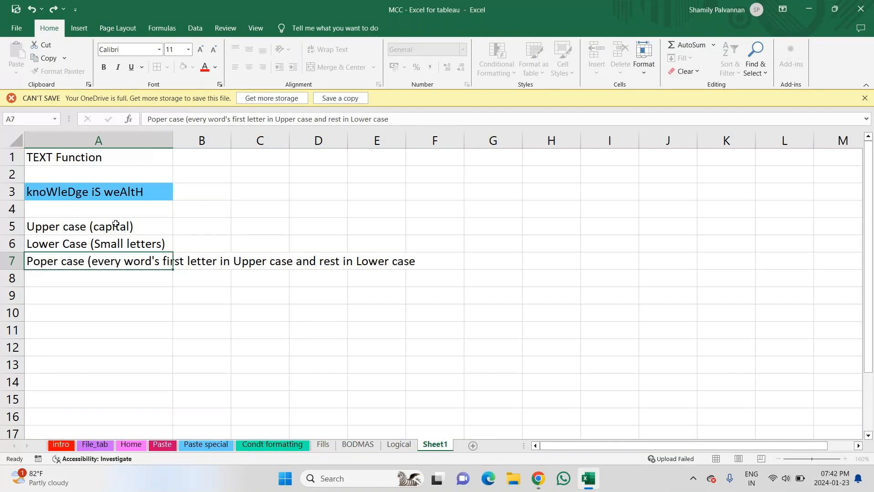
key("Return")
Copy the blue sample text cell A3 into cell A10.
left_click(65, 190)
key("ctrl+c")
key("Down")
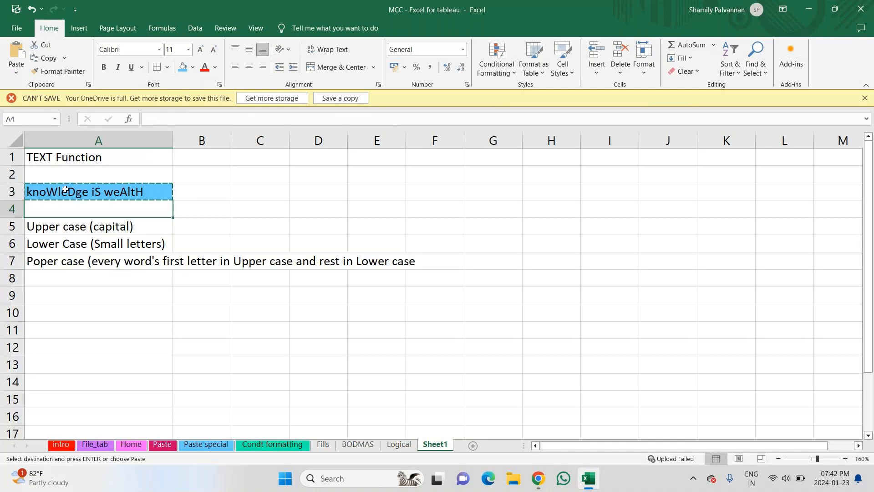
key("Down")
key("Down")
key("Down")
key("Down")
key("Down")
key("Down")
key("ctrl+v")
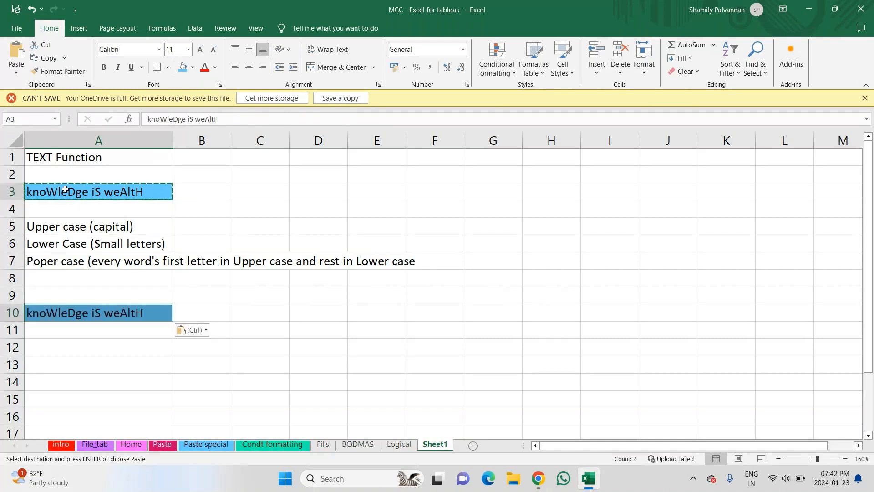
Enter the labels "Upper", "Lower" and "Prower" in cells C10 to C12.
left_click(263, 314)
type("Upper")
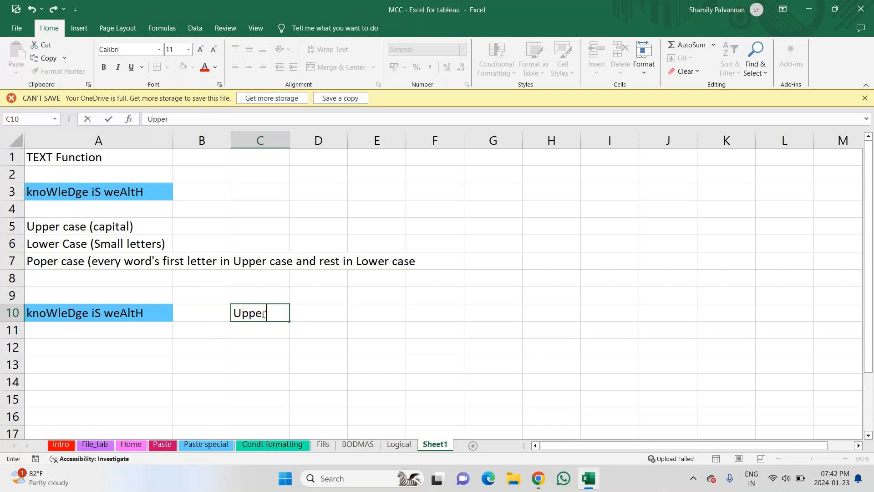
key("Return")
type("Lo")
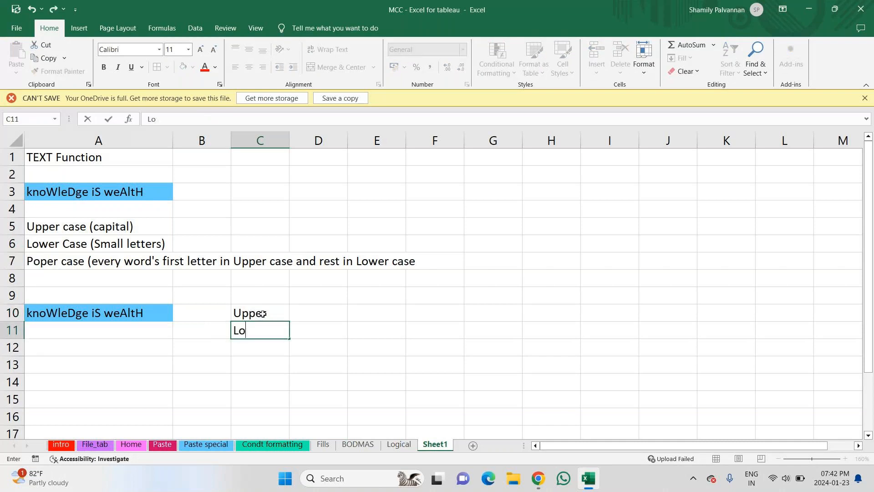
type("wer")
key("Return")
type("Prower")
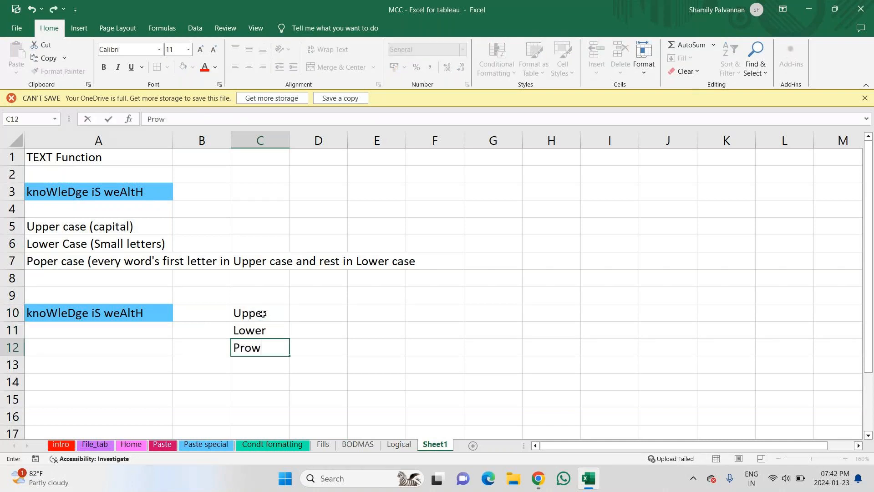
key("Return")
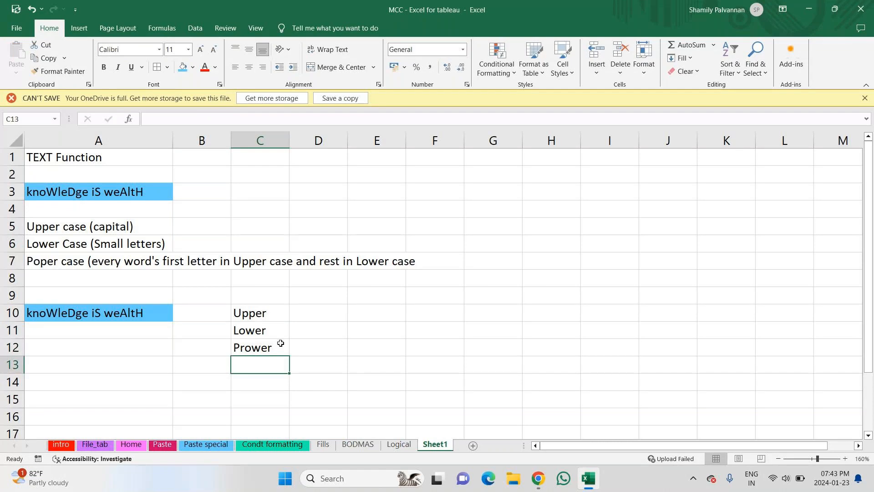
Convert the sample text to capitals in cell E10 with the formula =UPPER(A10).
left_click(368, 315)
double_click(368, 315)
type("=Upp")
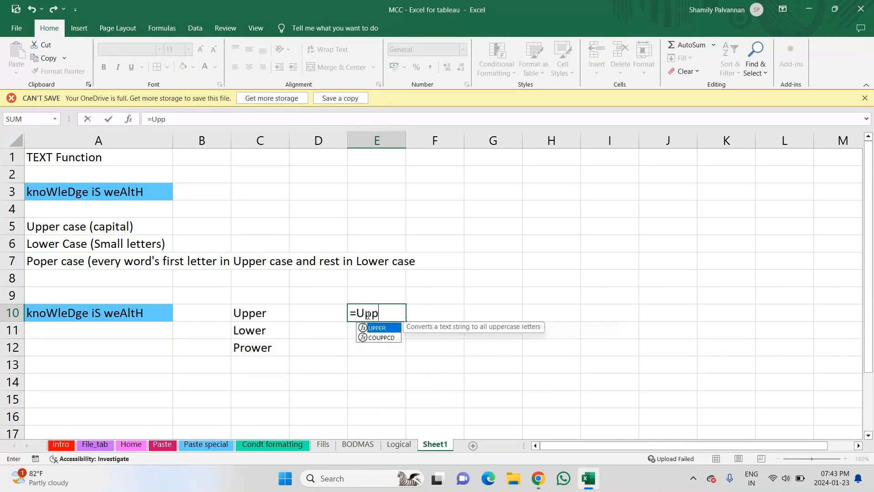
type("er")
key("Tab")
left_click(142, 312)
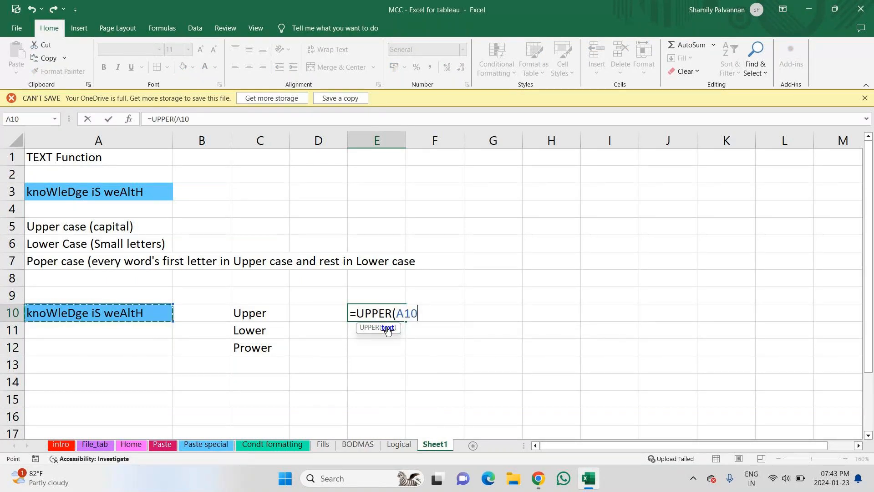
type(")")
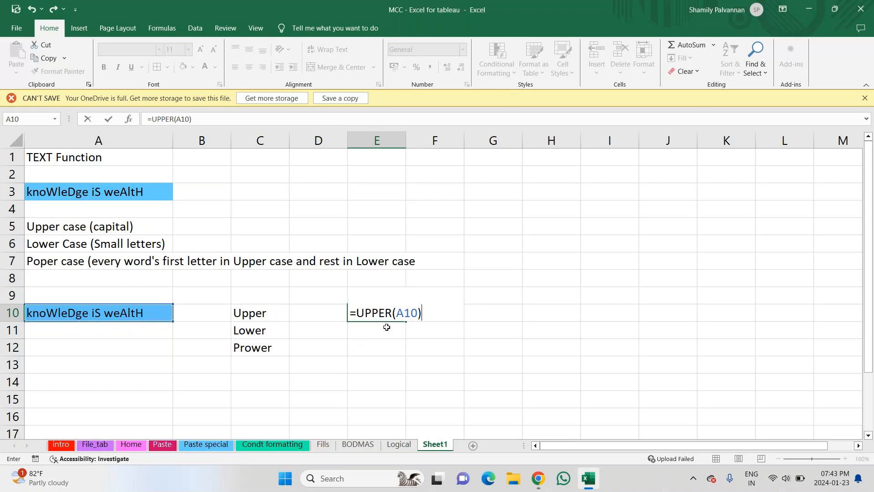
key("Return")
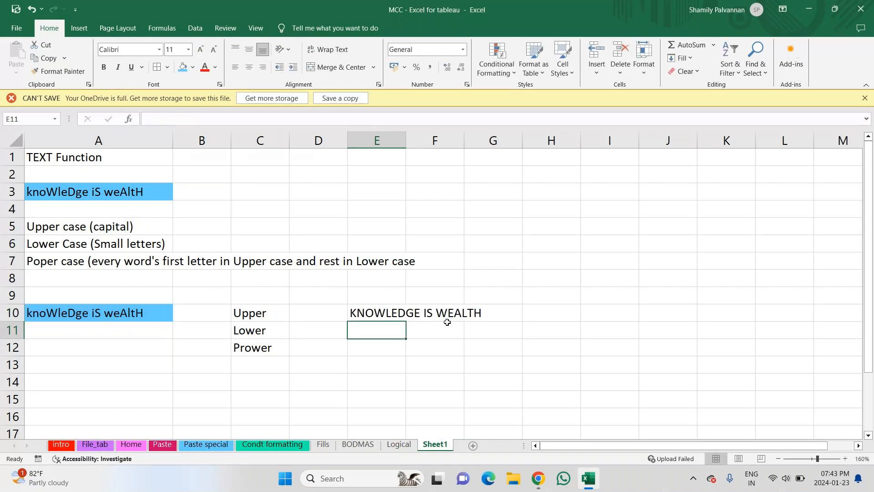
Convert the sample text to small letters in cell E11 with the formula =LOWER(A10).
type("=")
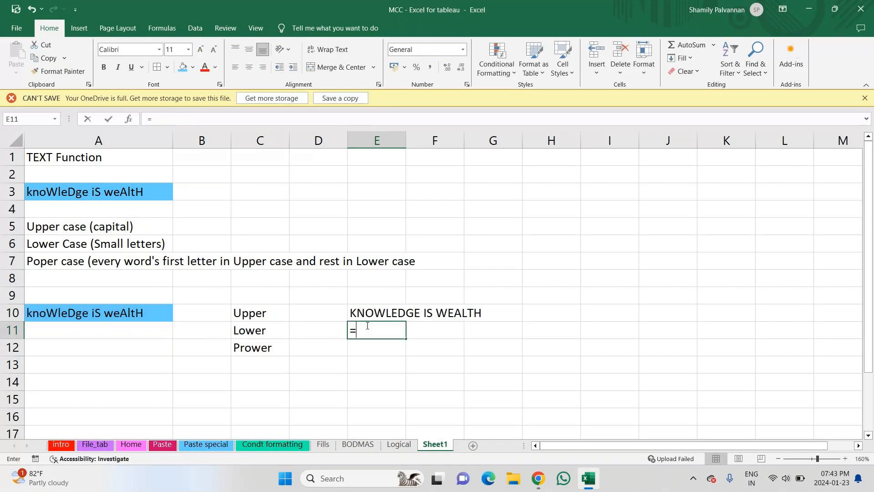
type("lower(")
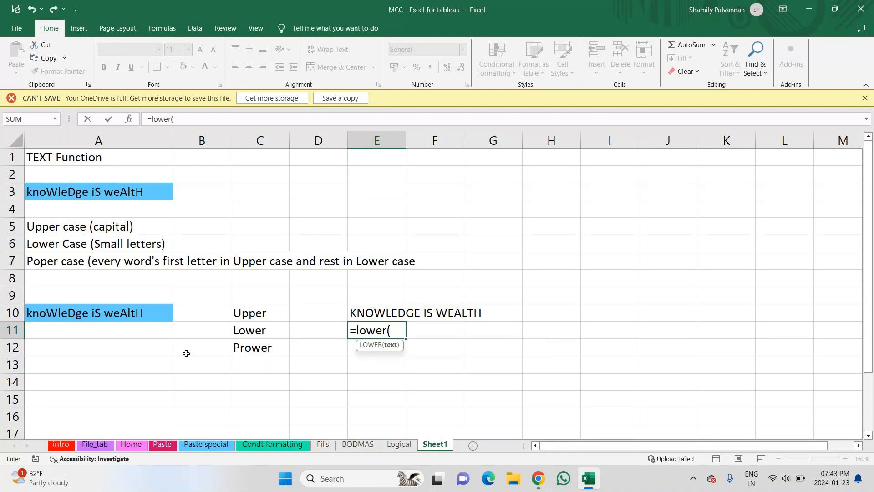
left_click(113, 312)
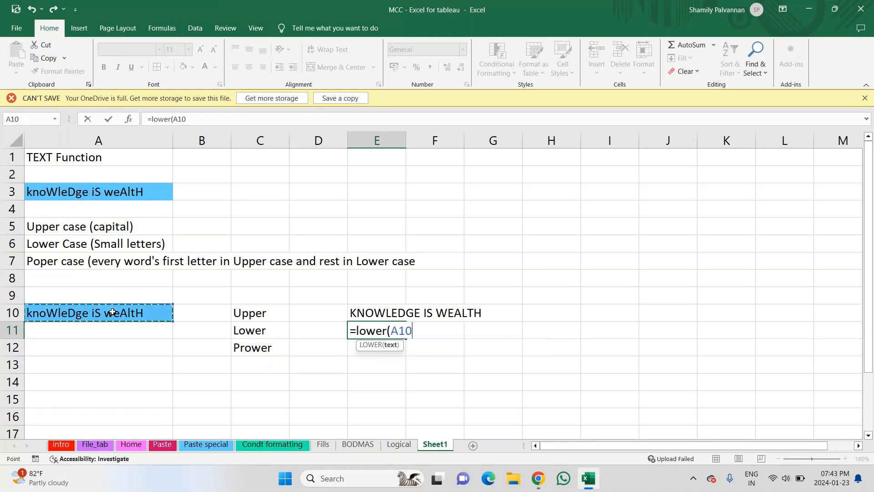
type(")")
key("Return")
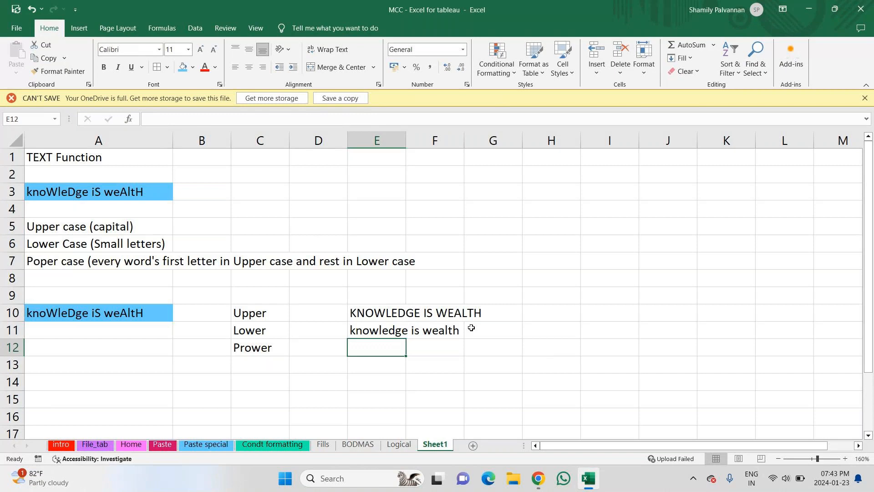
Convert the sample text to proper case in cell E12 with the formula =PROPER(A10).
type("=prope")
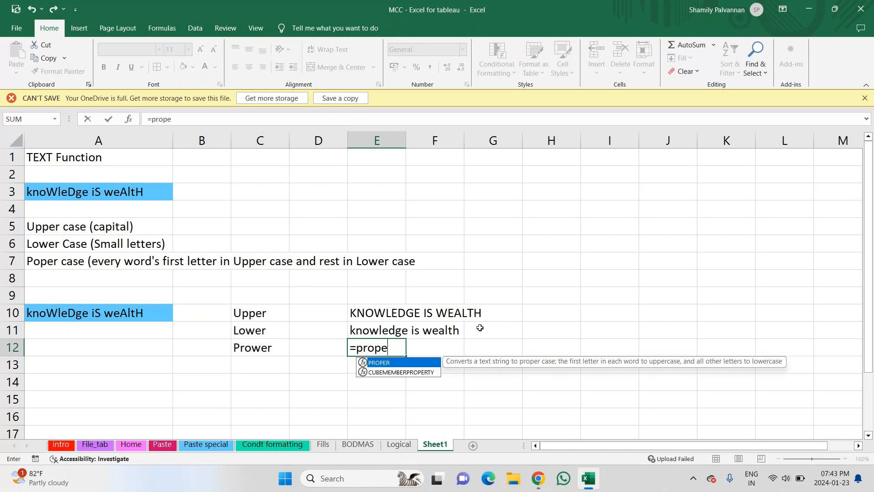
key("Tab")
left_click(117, 314)
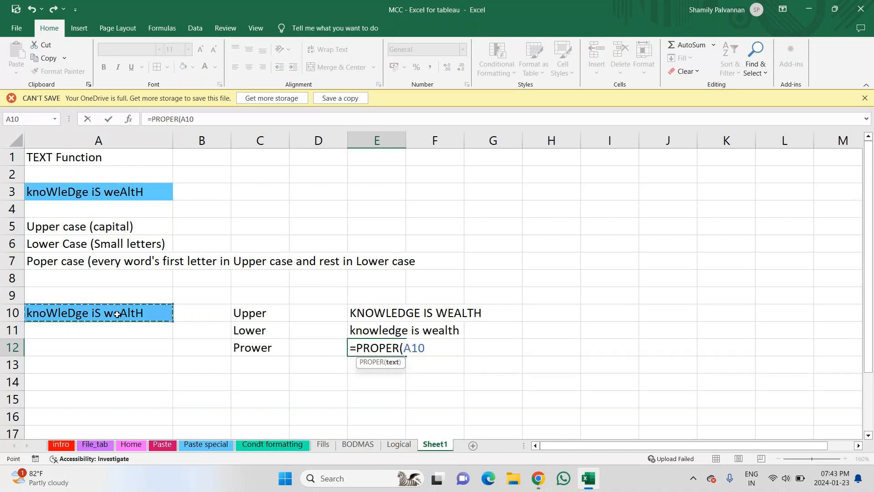
type(")")
key("Return")
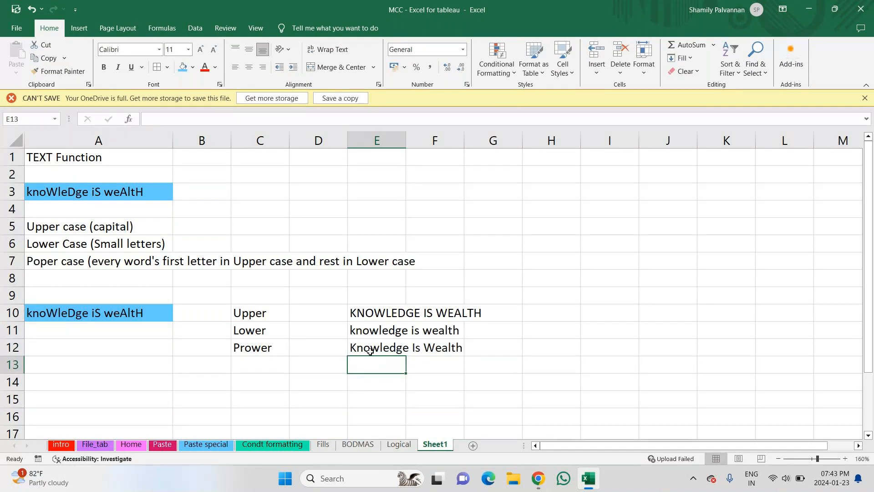
Show the UPPER formula in cell E10 and the cell it refers to.
left_click(451, 350)
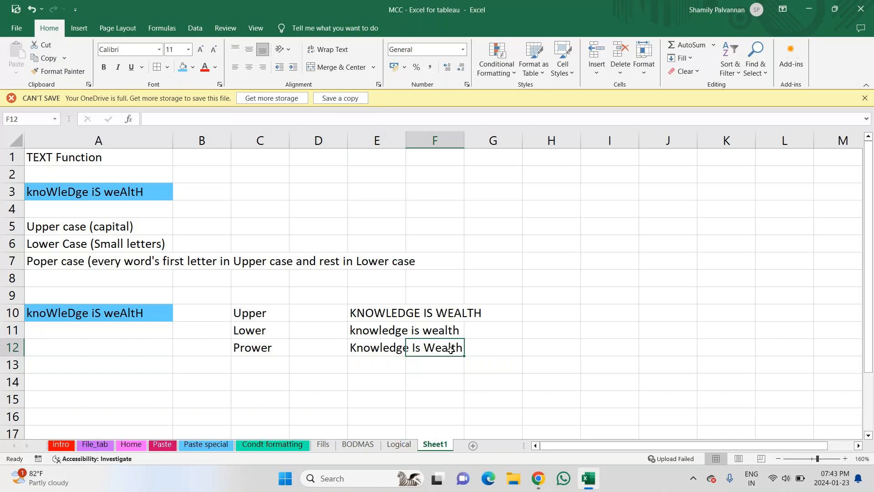
key("Return")
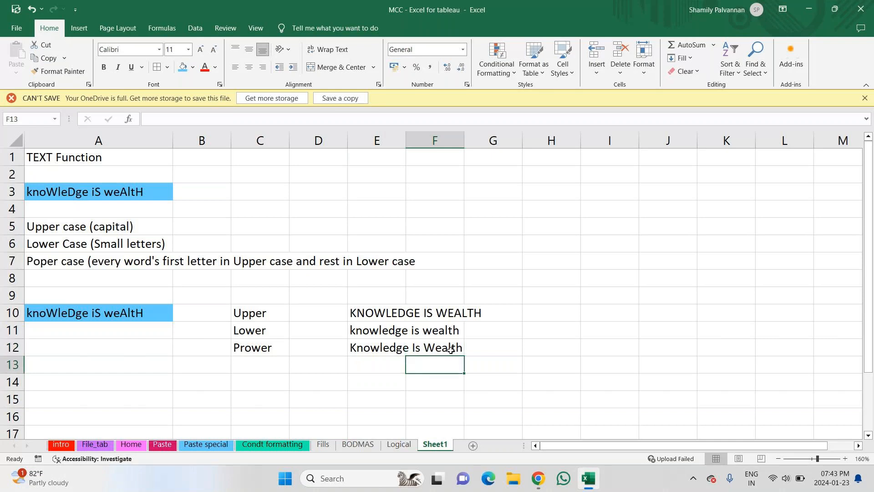
left_click(382, 317)
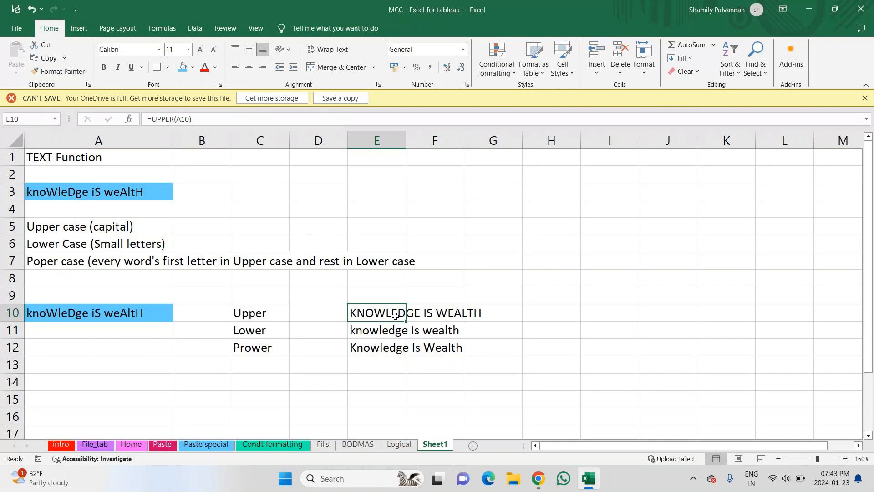
key("F2")
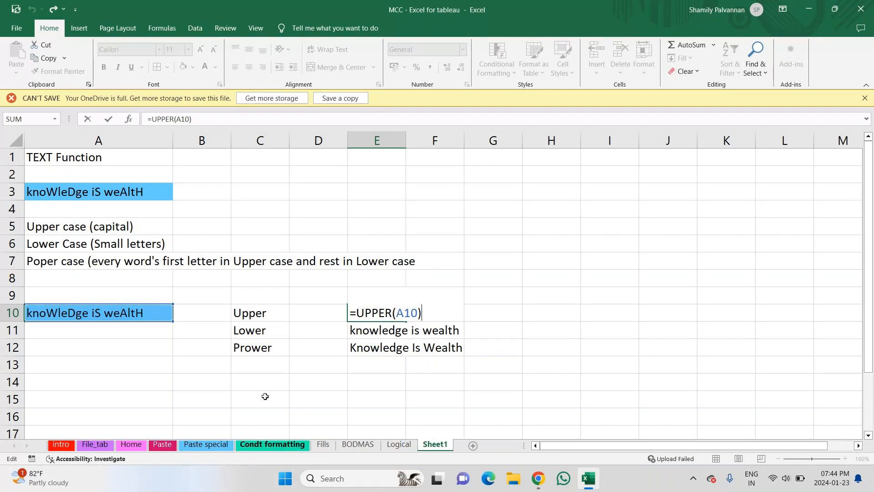
Correct the misspelled label in cell C12 to "Proper".
left_click(255, 351)
key("Right")
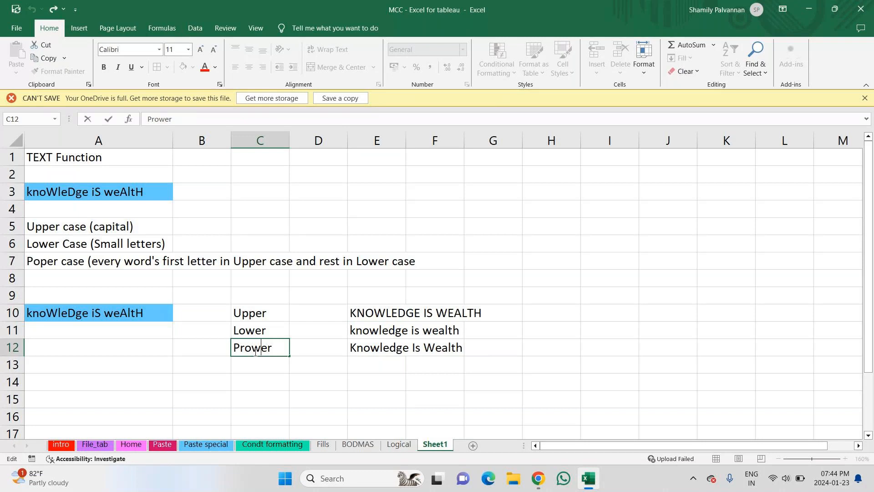
key("BackSpace")
key("Right")
type("p")
key("Return")
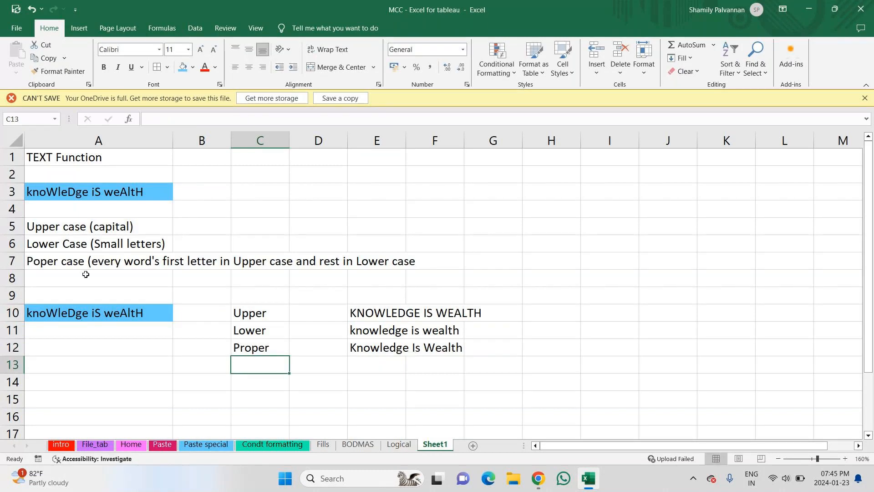
Correct the first word of the label in cell A7 to "Proper".
left_click(32, 261)
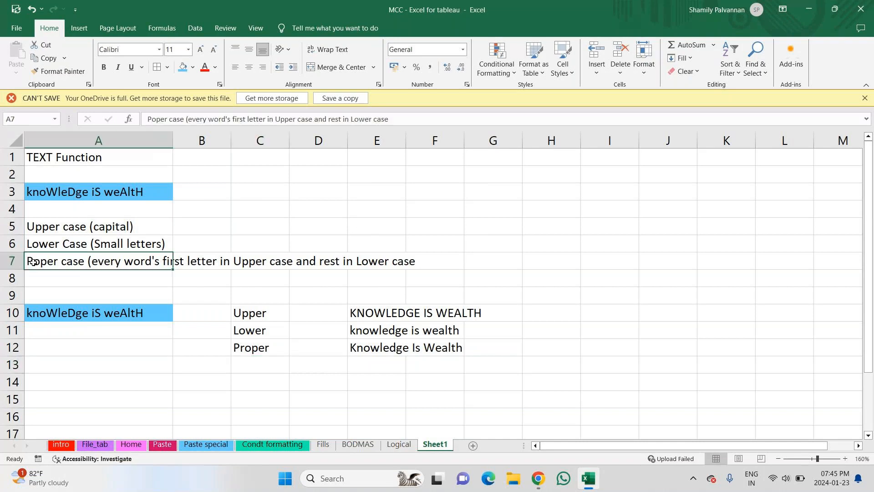
double_click(33, 262)
type("r")
key("Return")
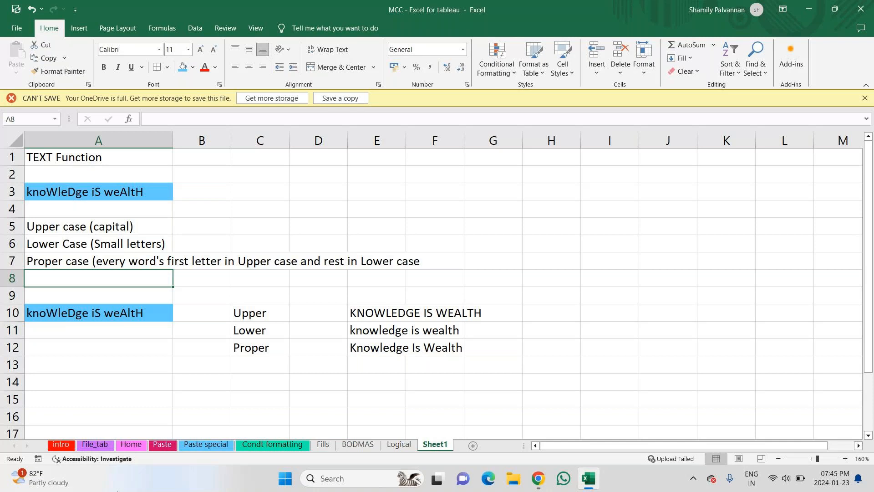
Switch to the GoTo meeting window and mute the microphone.
key("alt+Tab")
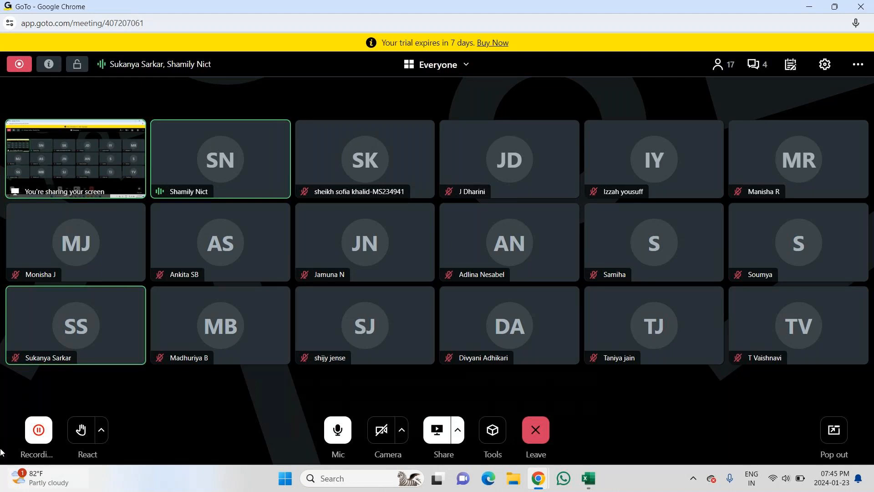
left_click(338, 430)
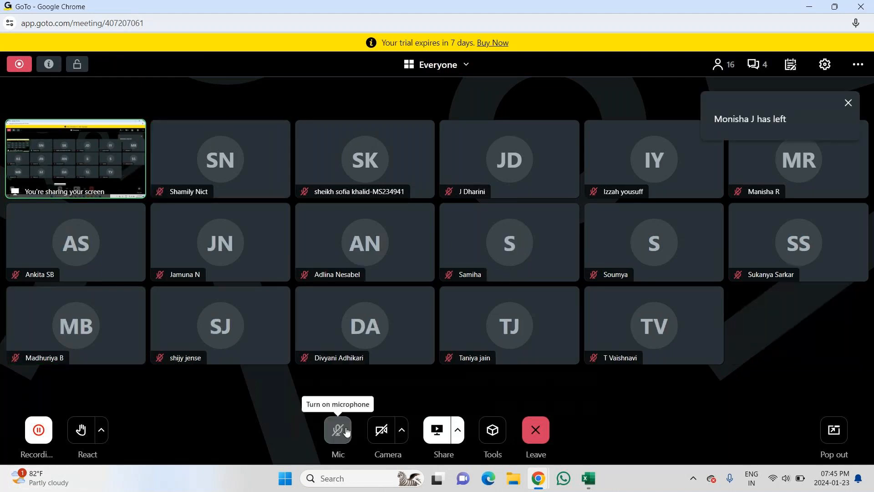